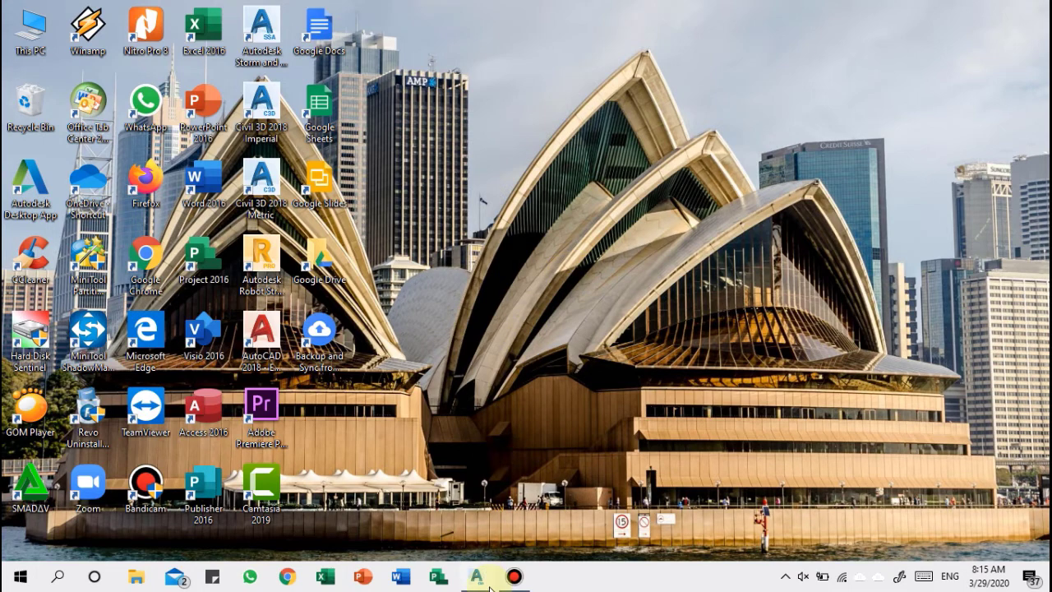
Switch to Civil 3D and start creating a profile by layout on the existing profile view of the road alignment.
left_click(476, 575)
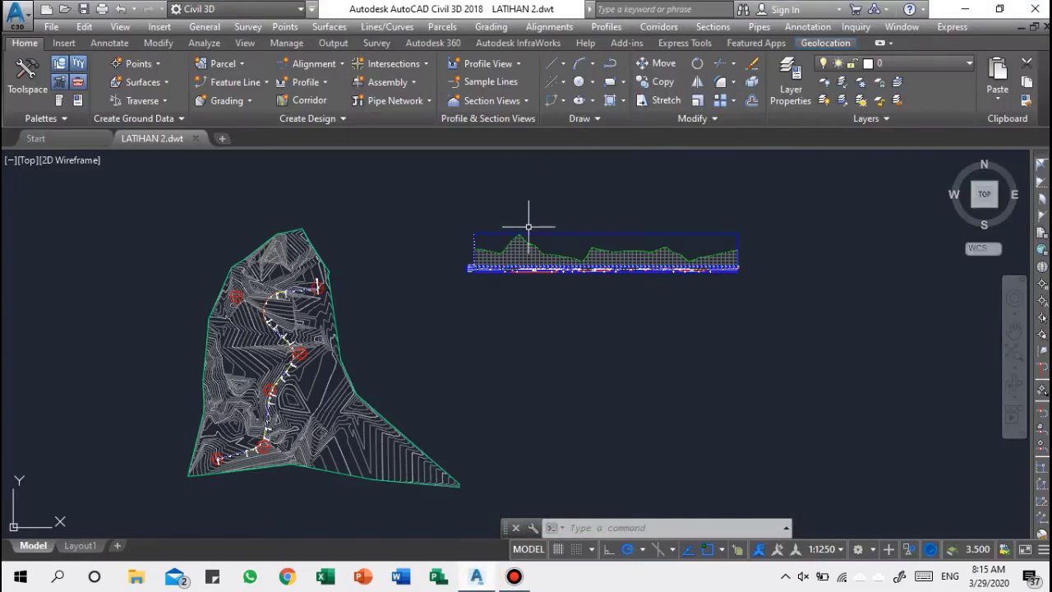
middle_click_drag(531, 223, 447, 335)
scroll(477, 394, "up", 2)
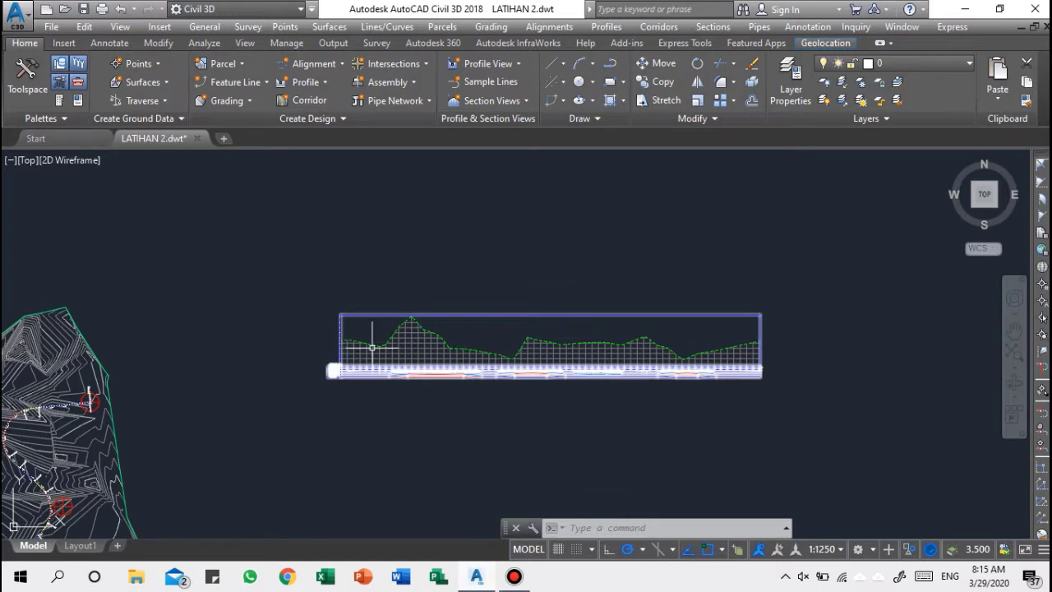
scroll(372, 348, "up", 2)
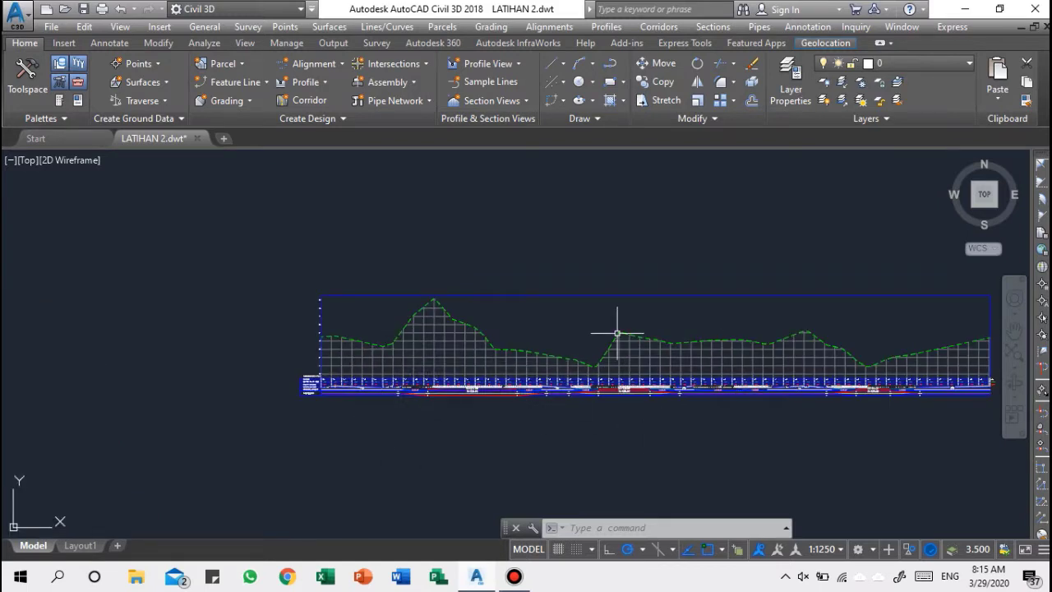
mouse_move(519, 384)
middle_mouse_down()
mouse_move(418, 406)
mouse_move(425, 394)
middle_mouse_up()
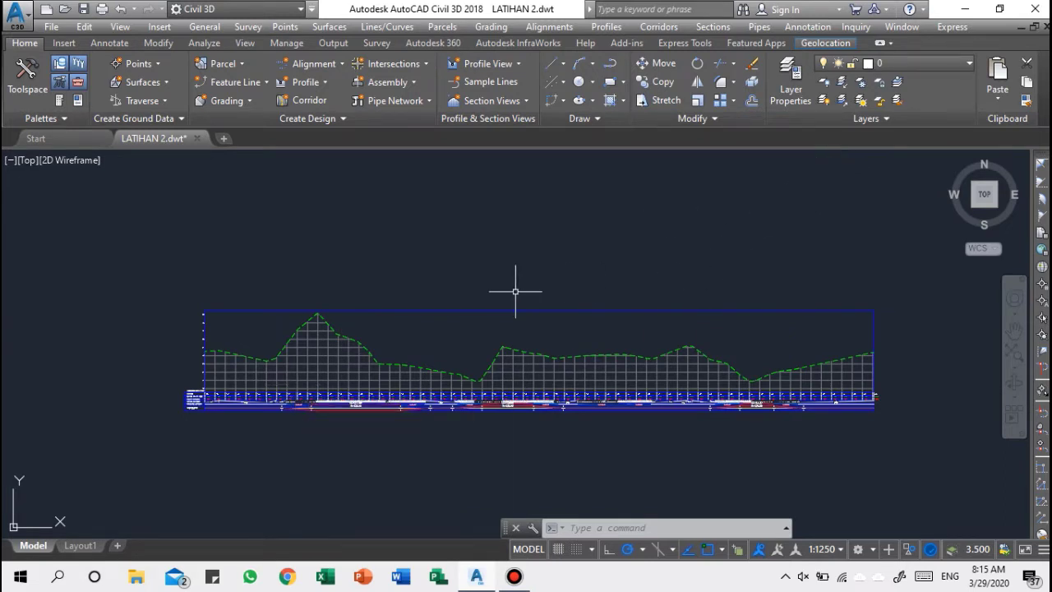
middle_click_drag(486, 293, 514, 277)
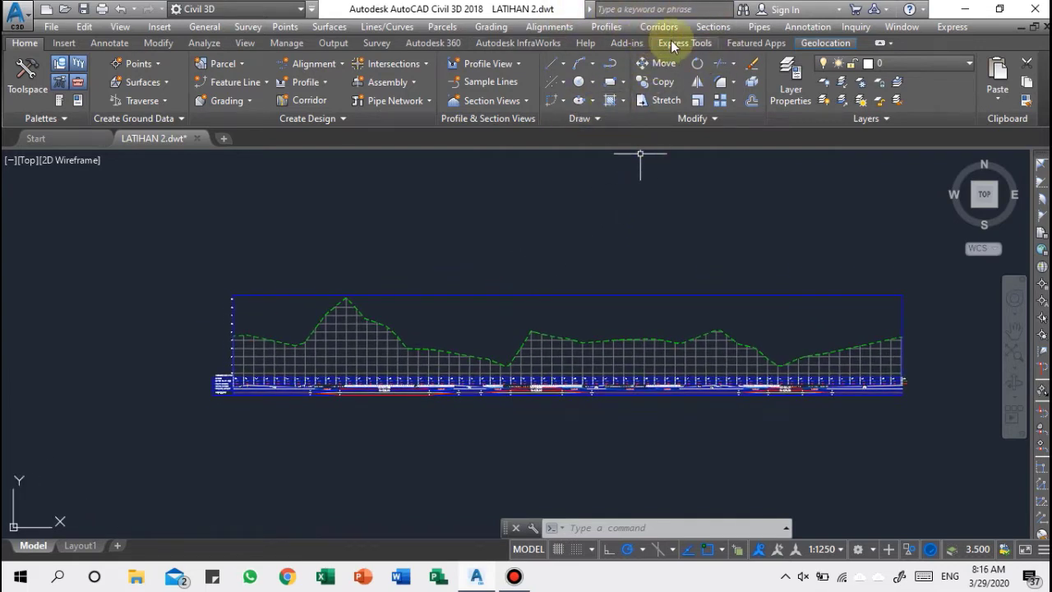
left_click(621, 27)
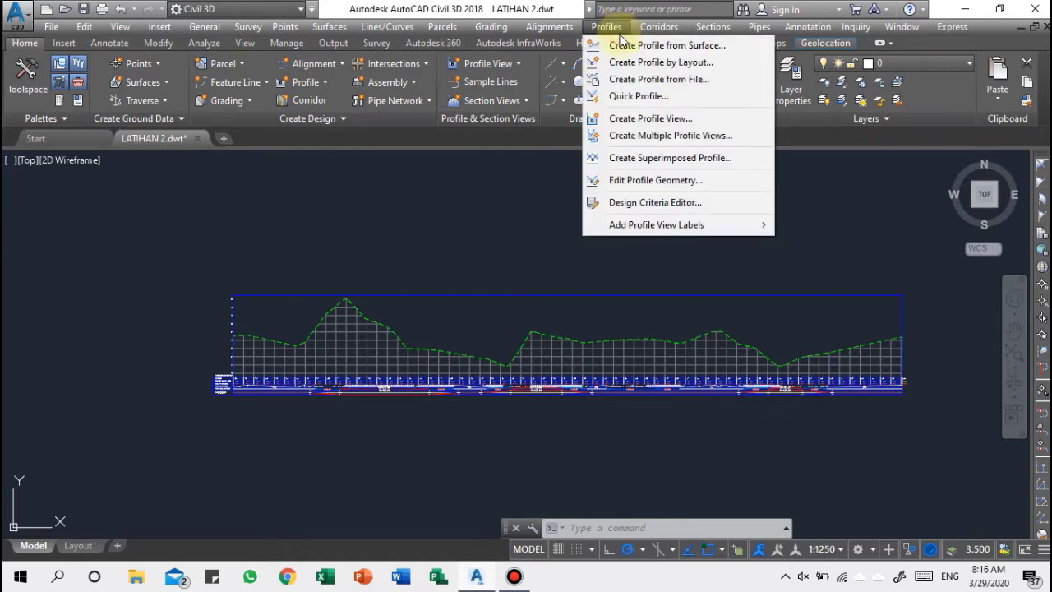
left_click(623, 64)
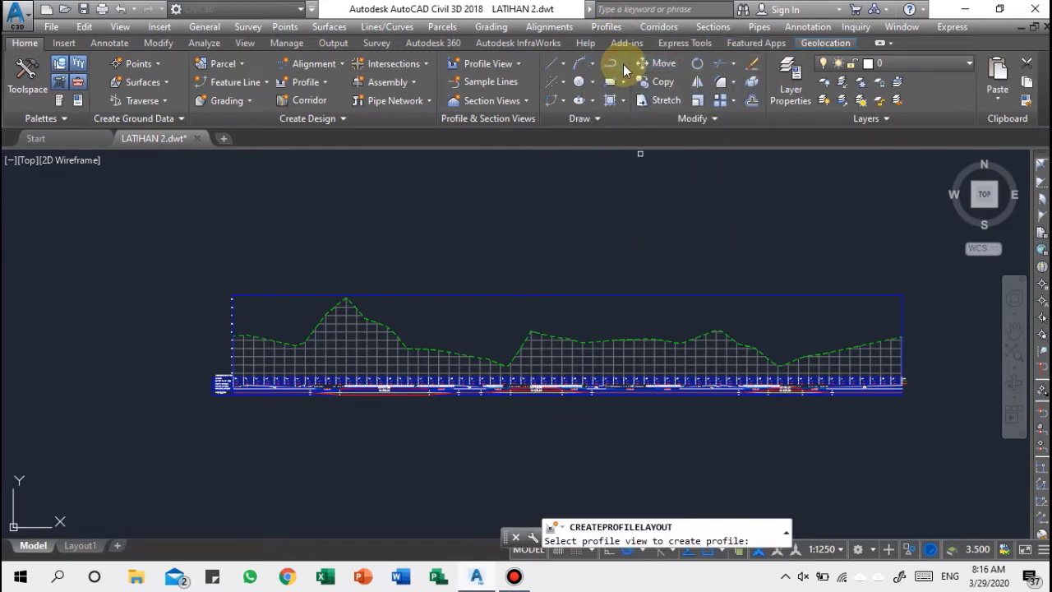
middle_click_drag(279, 360, 377, 390)
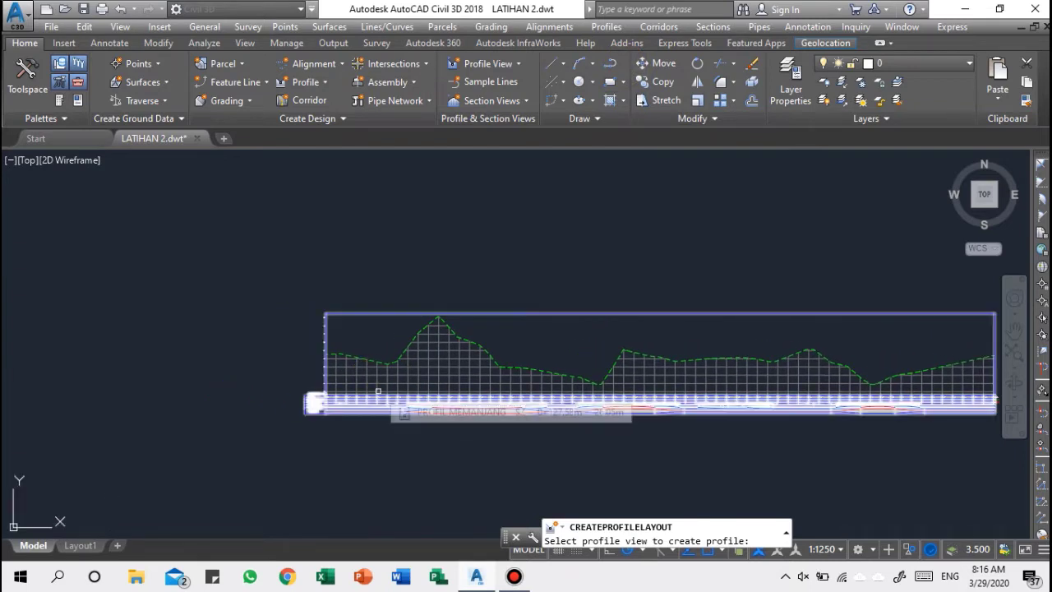
left_click(378, 392)
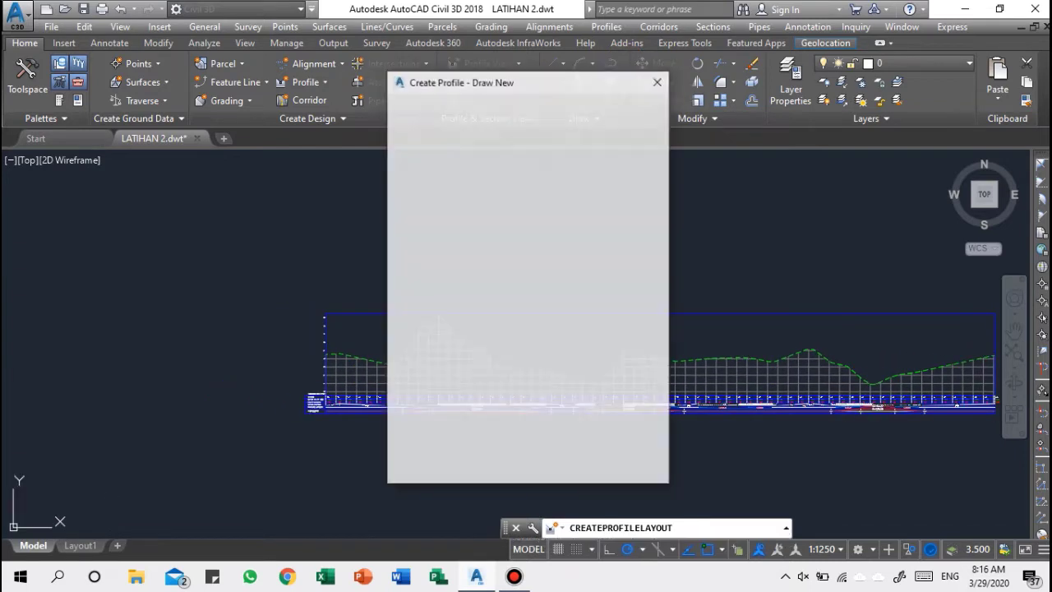
Name the new profile ALINYEMEN VERTIKAL and create it with criteria-based design enabled.
left_click_drag(637, 157, 338, 187)
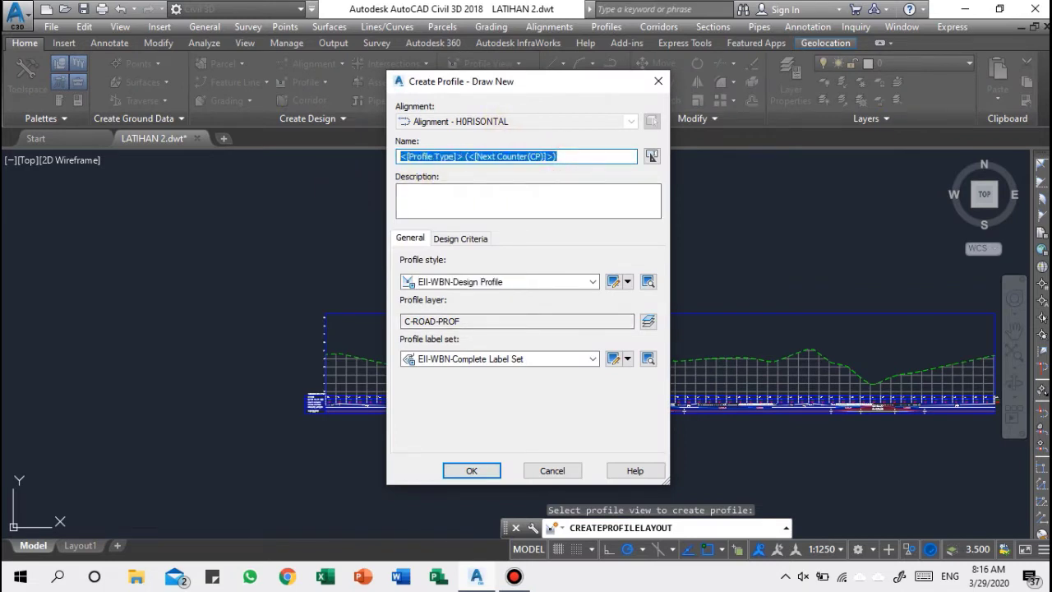
type("al")
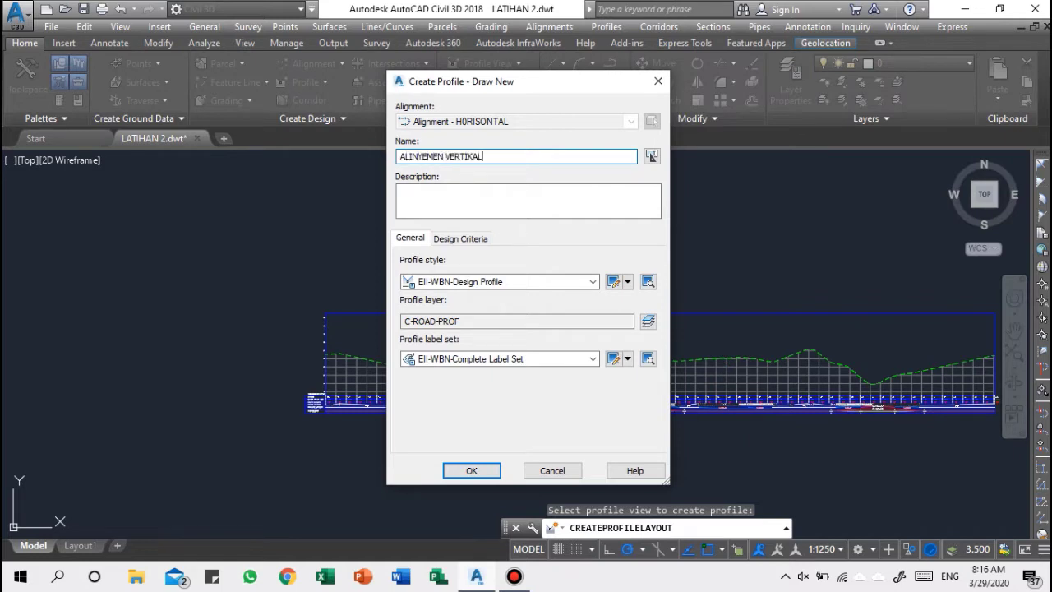
left_click(457, 242)
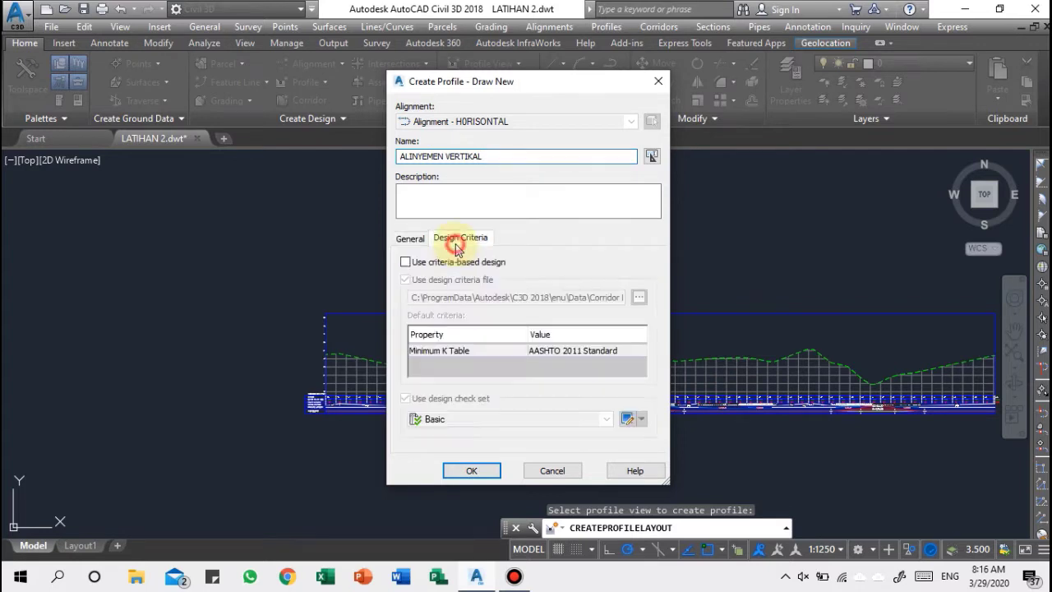
left_click(406, 263)
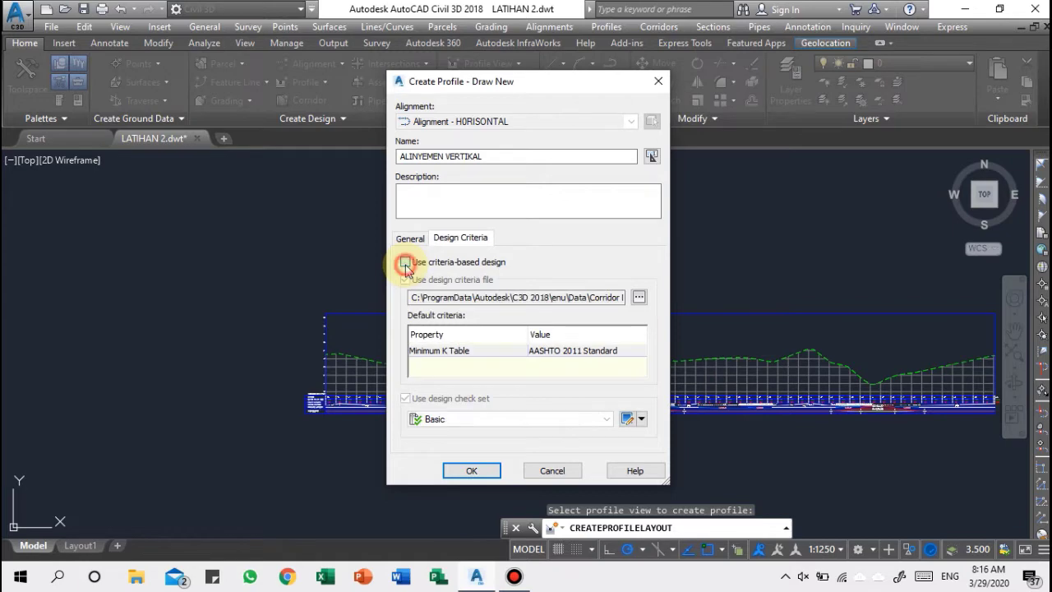
left_click(471, 472)
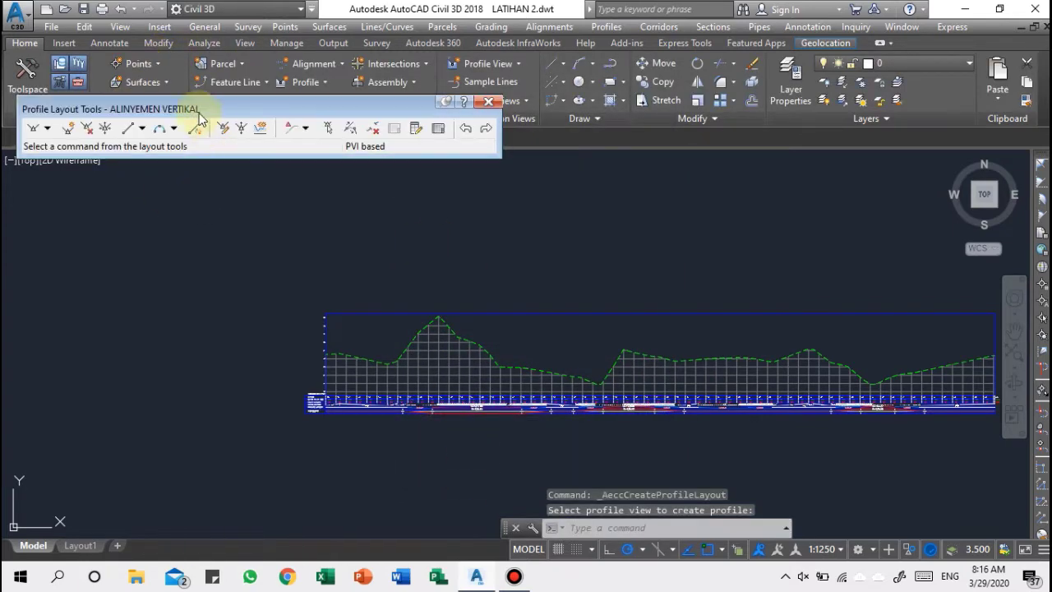
Set the parabolic vertical curve lengths to 300 m for crest curves and 100 m for sag curves.
left_click_drag(195, 113, 213, 176)
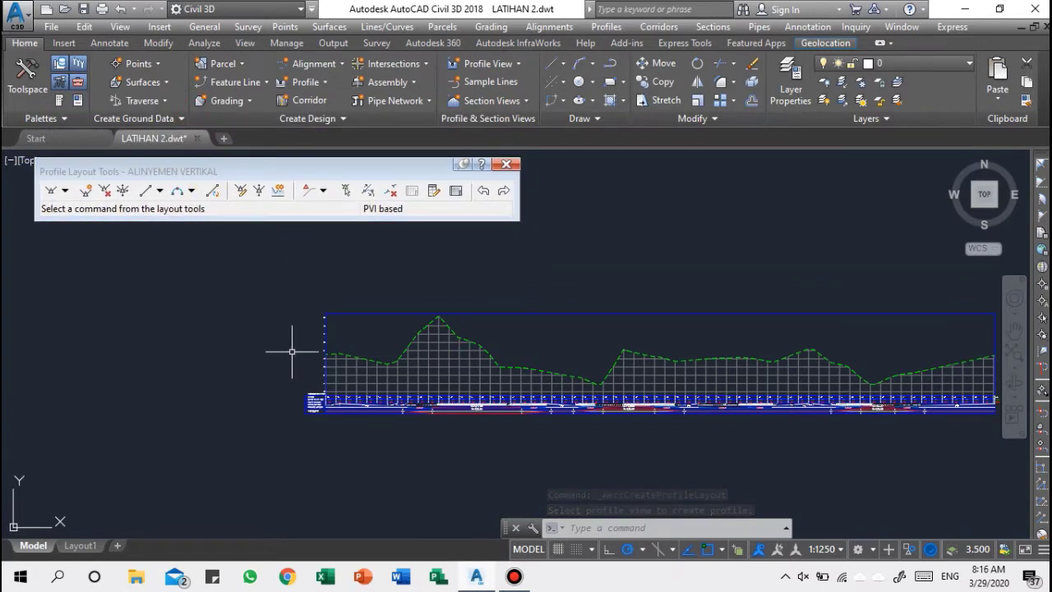
left_click(67, 194)
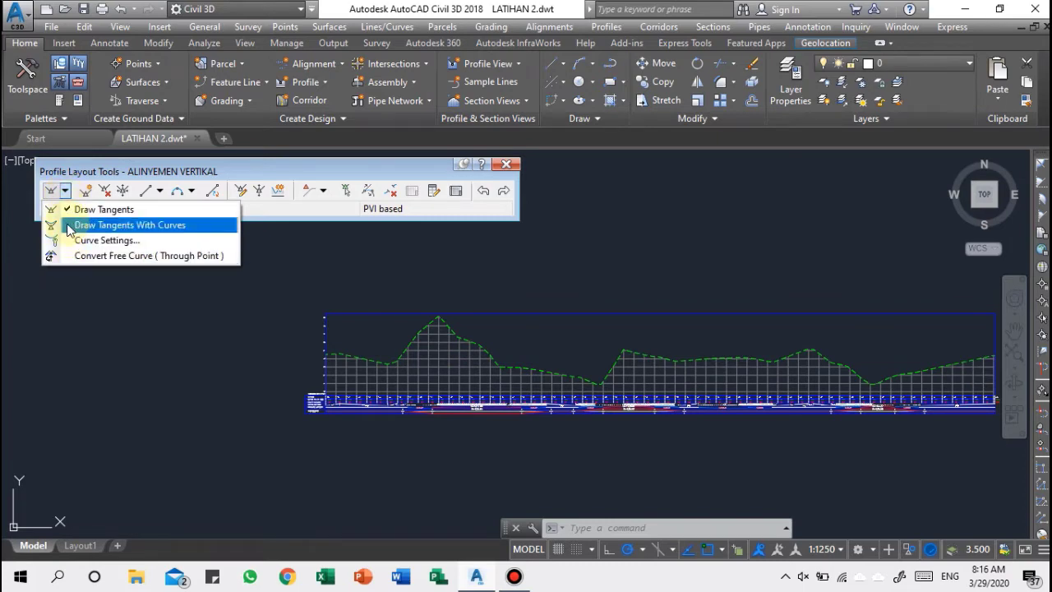
left_click(132, 240)
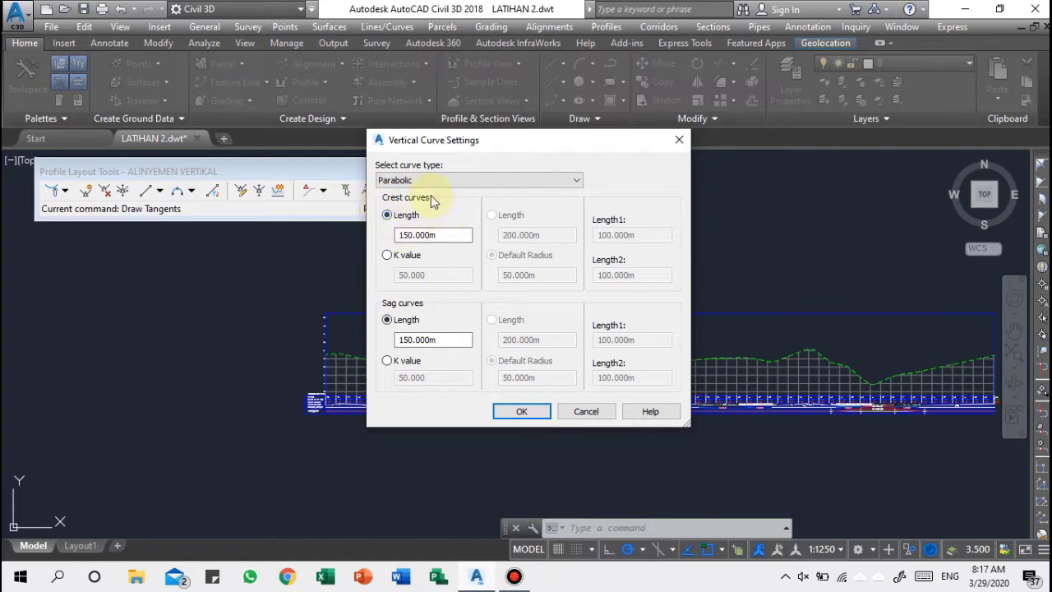
double_click(442, 236)
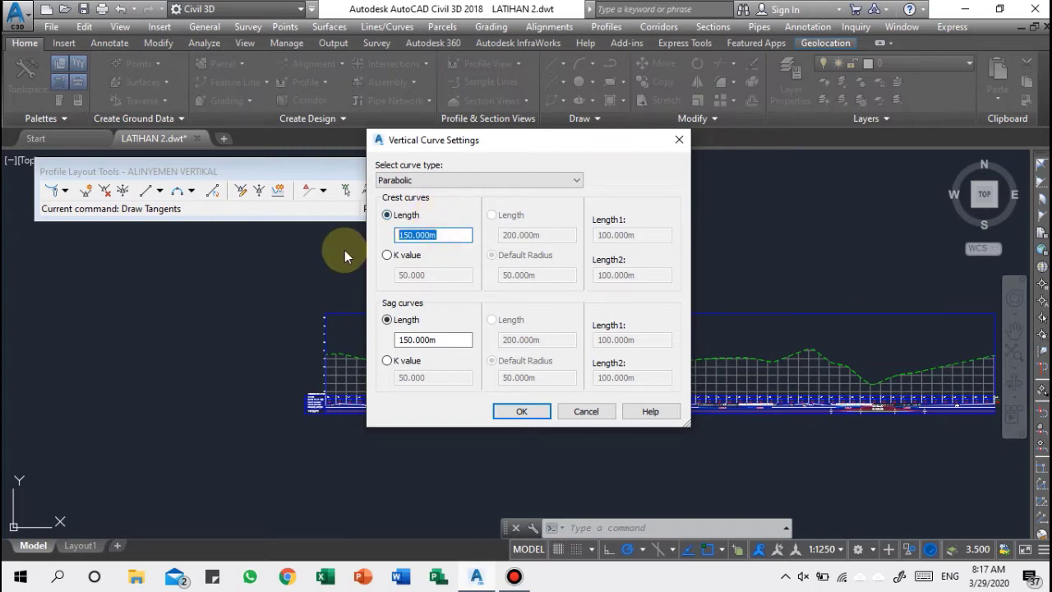
type("300")
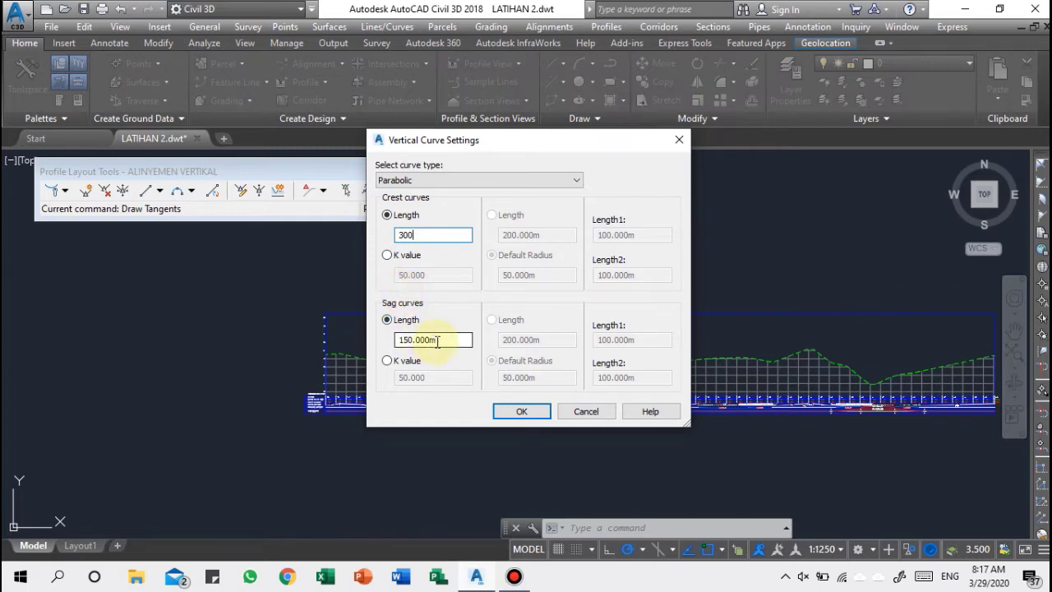
left_click_drag(437, 341, 372, 350)
type("100")
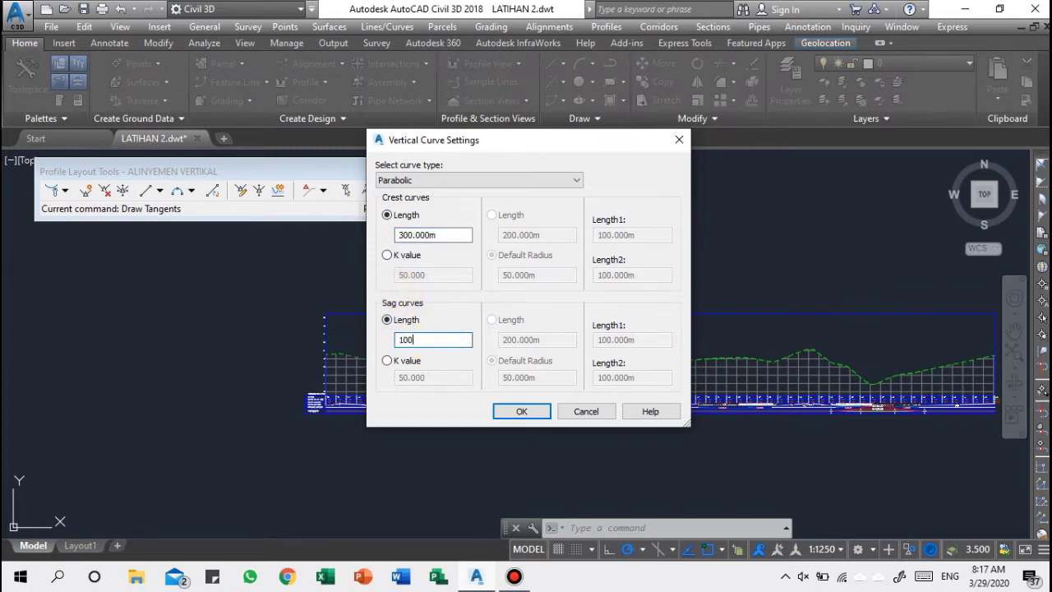
left_click(523, 412)
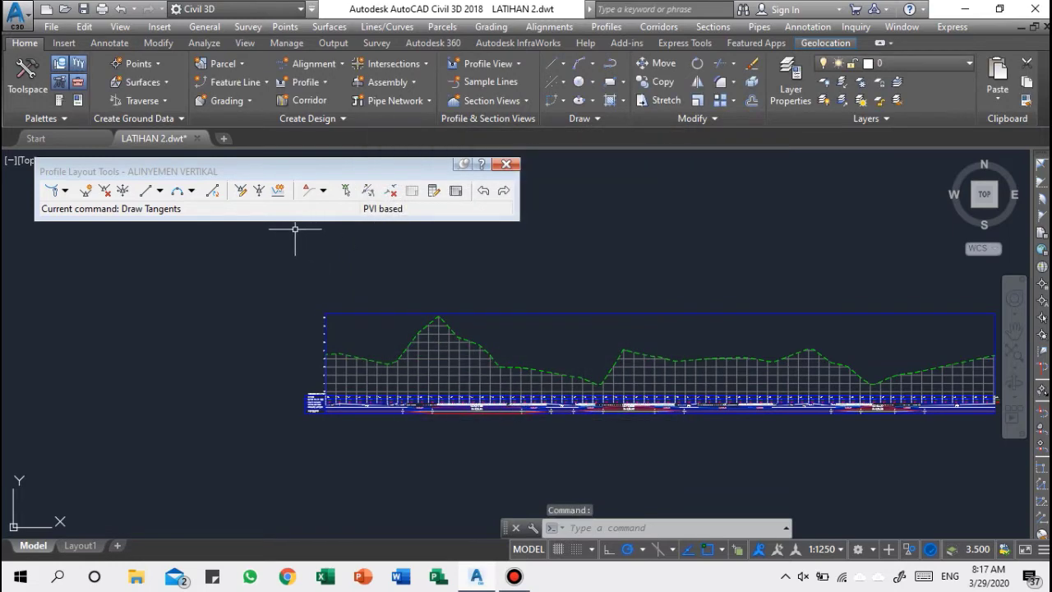
Draw the first tangent with curves from just below the ground line's start up to the first hill's rising slope, at about elevation 38.6.
left_click(58, 214)
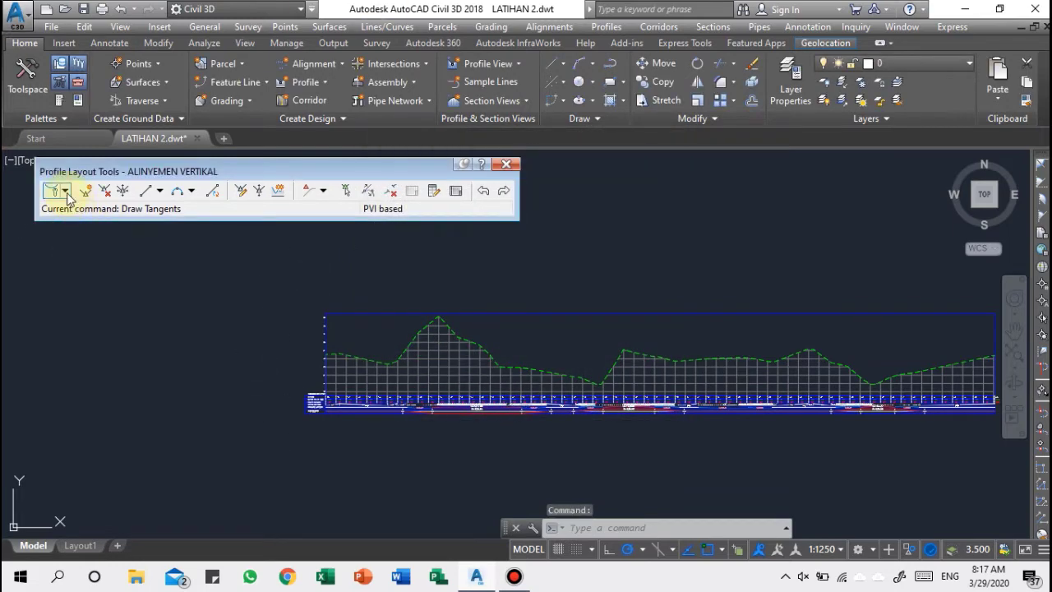
left_click(65, 193)
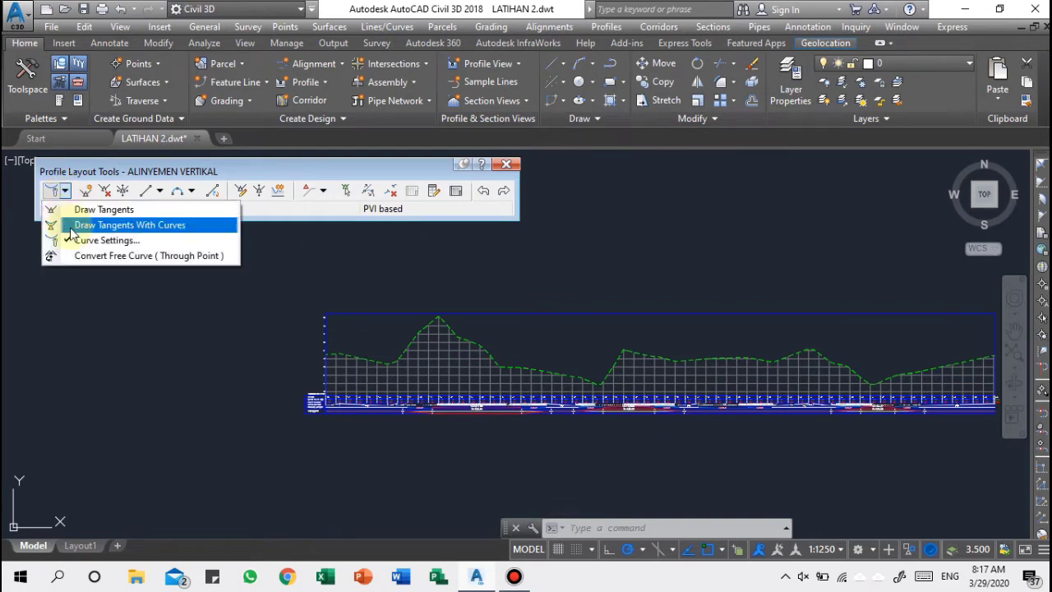
left_click(123, 225)
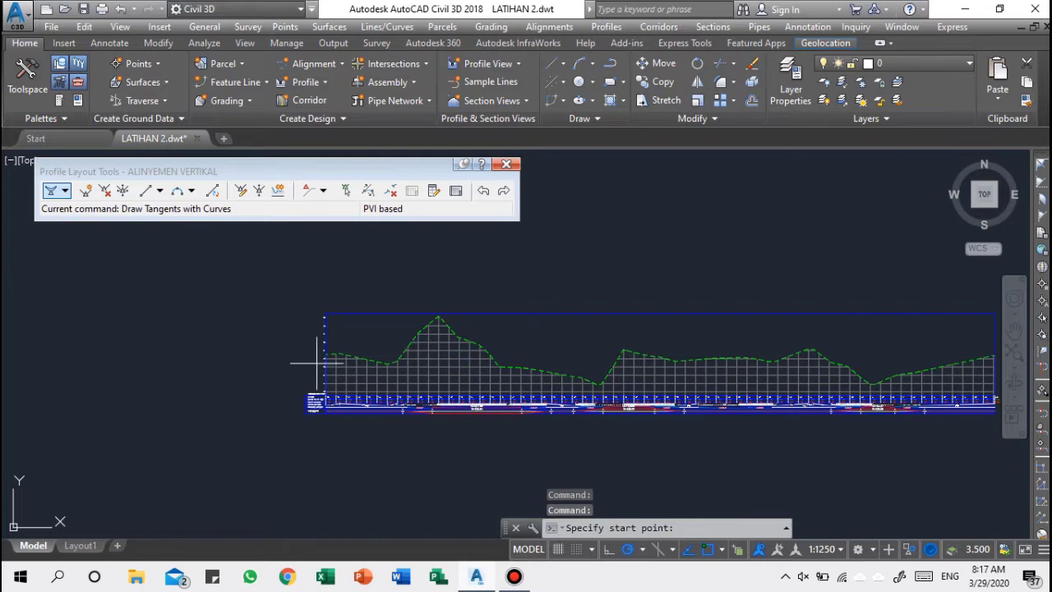
scroll(317, 362, "up", 2)
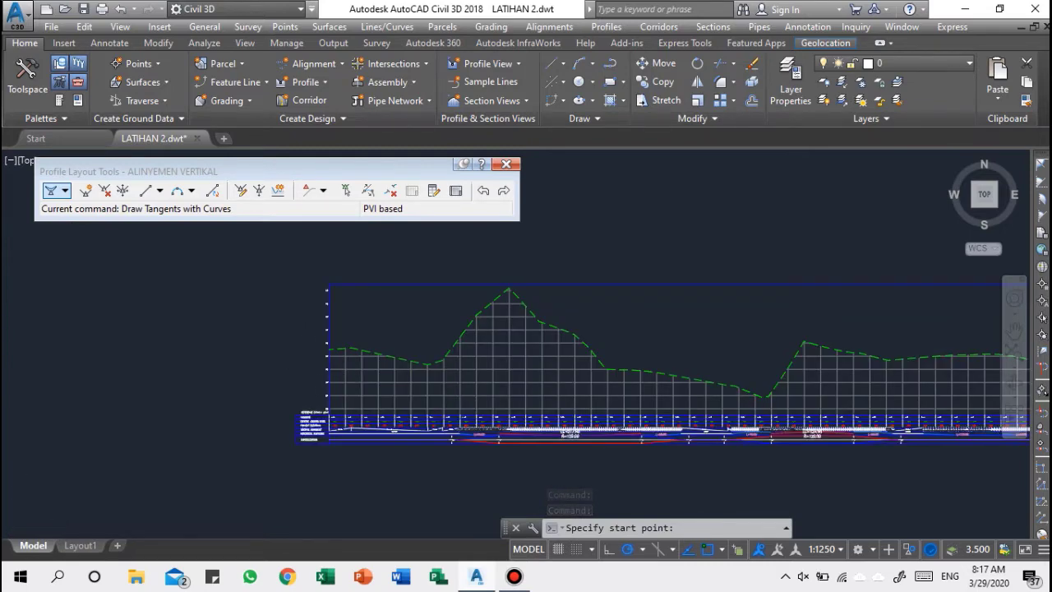
scroll(319, 362, "up", 4)
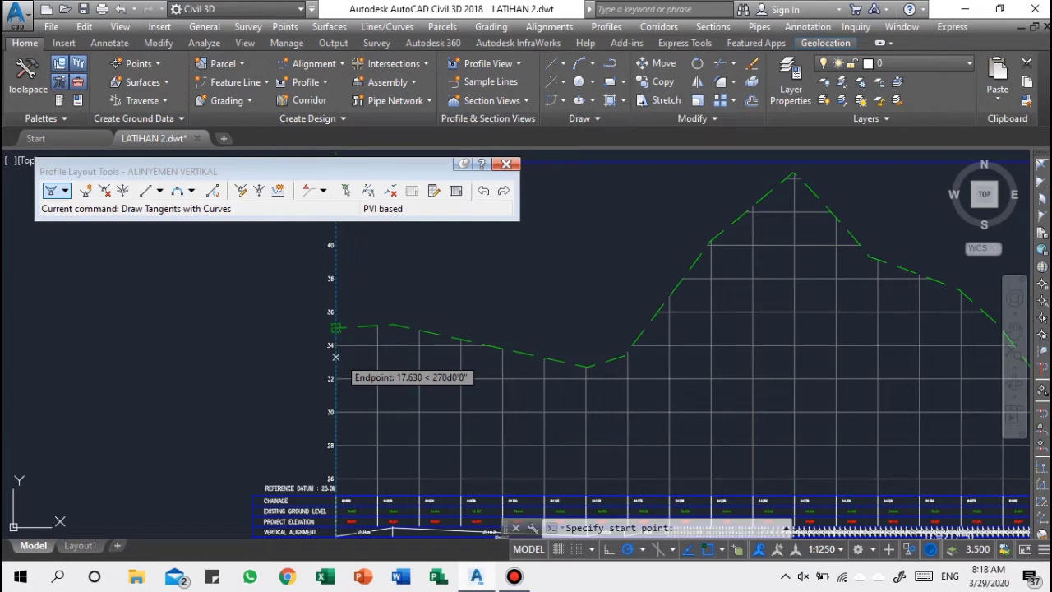
left_click(337, 357)
middle_click_drag(371, 370, 239, 418)
scroll(239, 418, "up", 2)
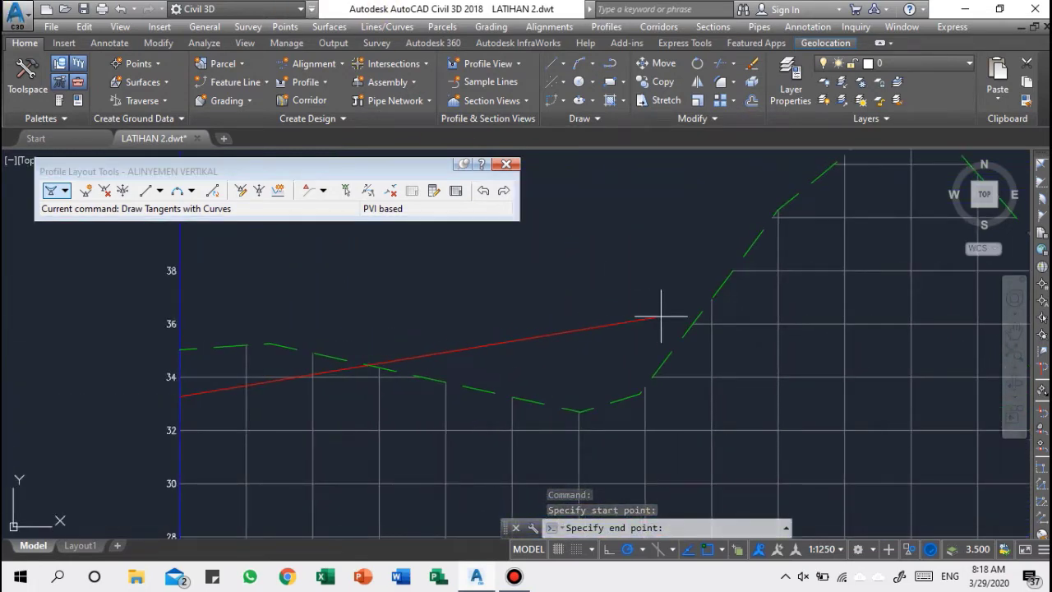
mouse_move(716, 269)
middle_mouse_down()
mouse_move(698, 301)
mouse_move(617, 353)
middle_mouse_up()
left_click(623, 336)
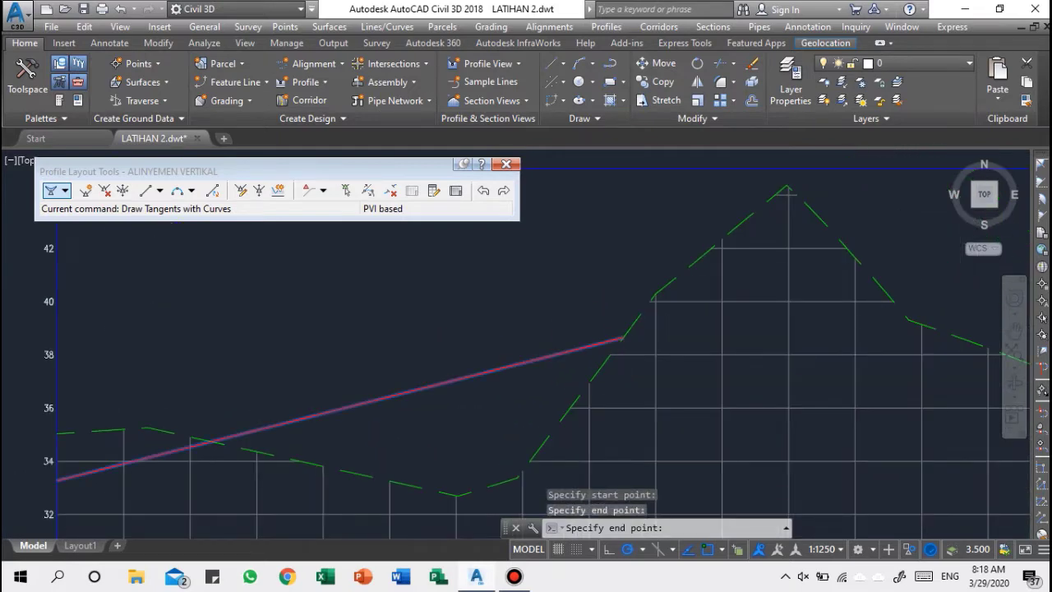
Continue the tangents through a low point near the first valley, a mid-profile crest and the last valley, finishing at the ground line's end.
scroll(623, 339, "down", 5)
middle_click_drag(742, 356, 494, 371)
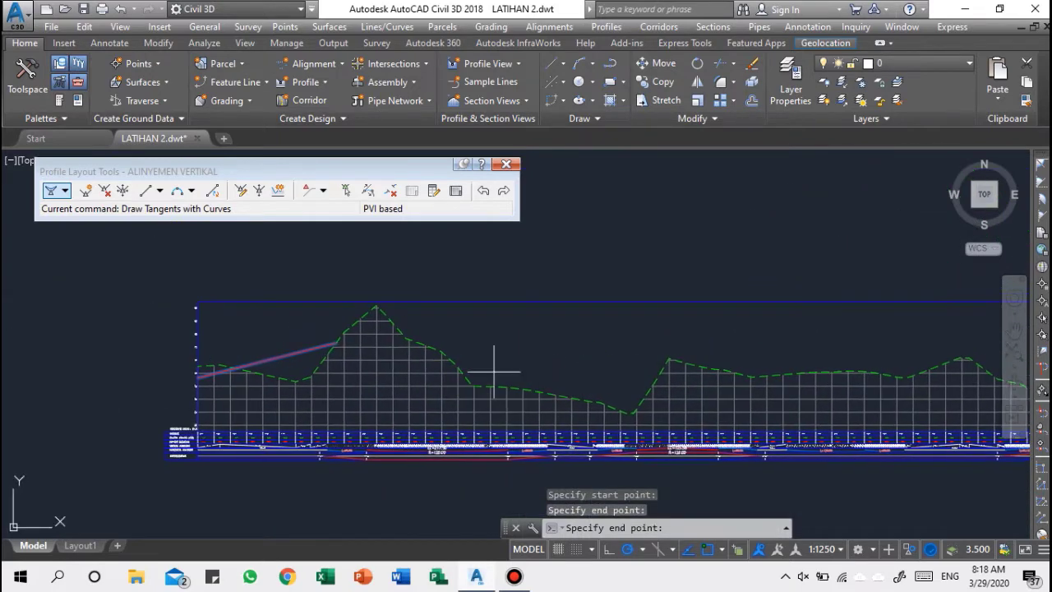
left_click(617, 395)
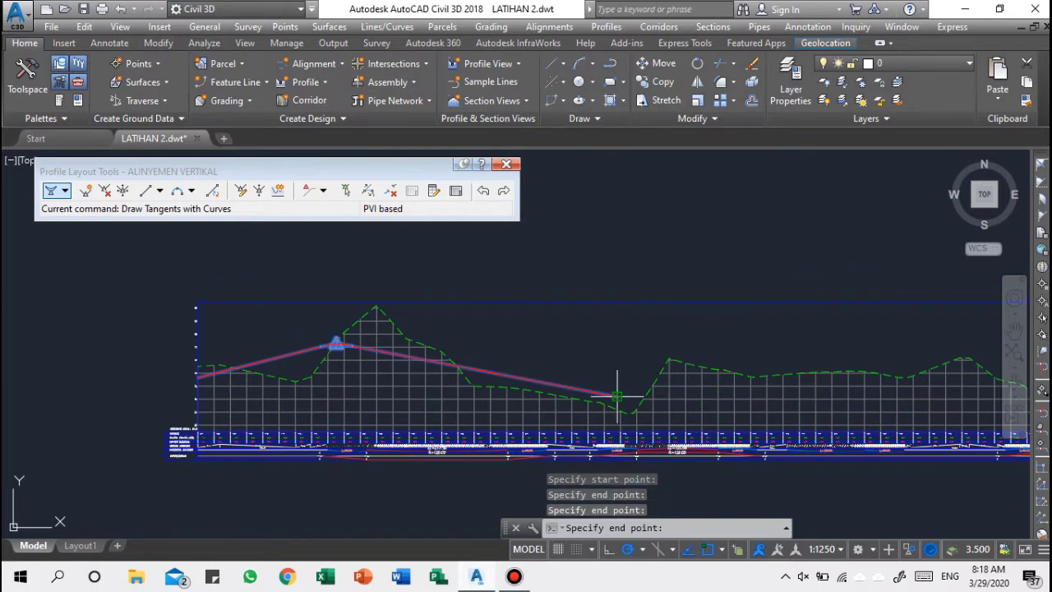
middle_click_drag(617, 395, 341, 400)
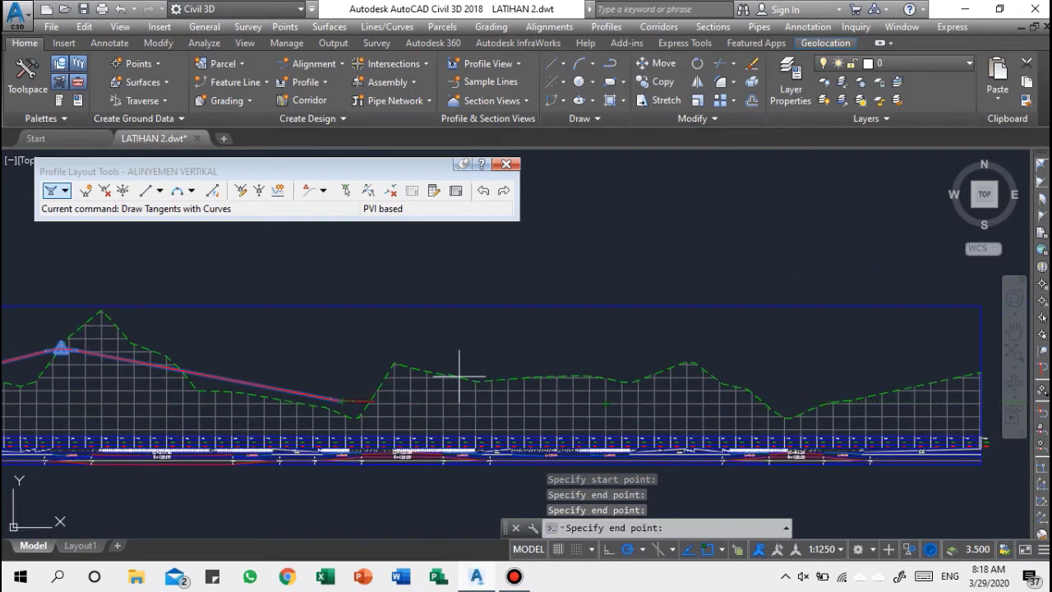
left_click(550, 359)
middle_click_drag(547, 361, 400, 378)
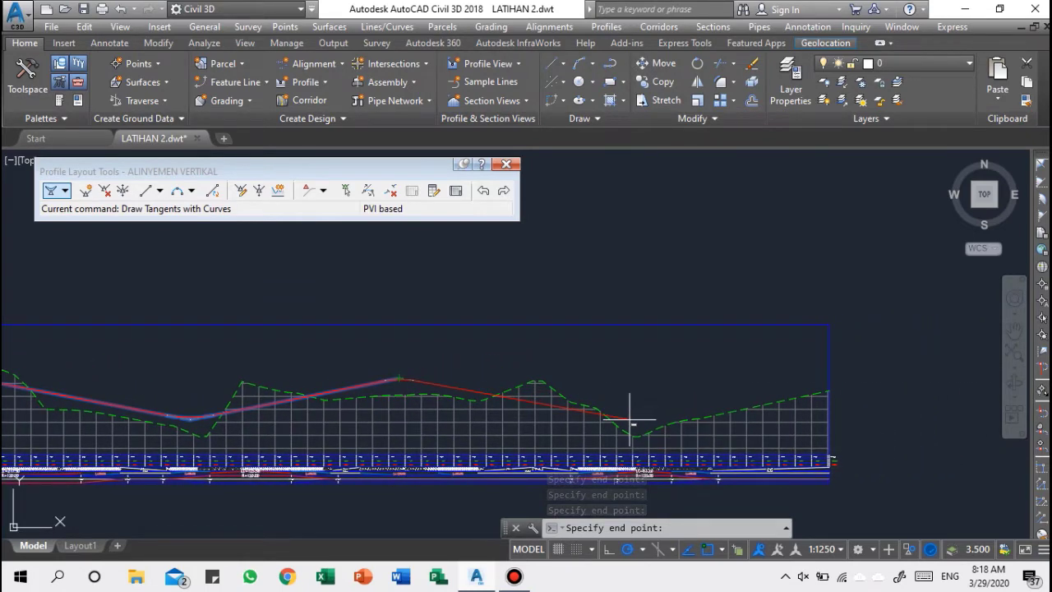
left_click(631, 420)
left_click(828, 392)
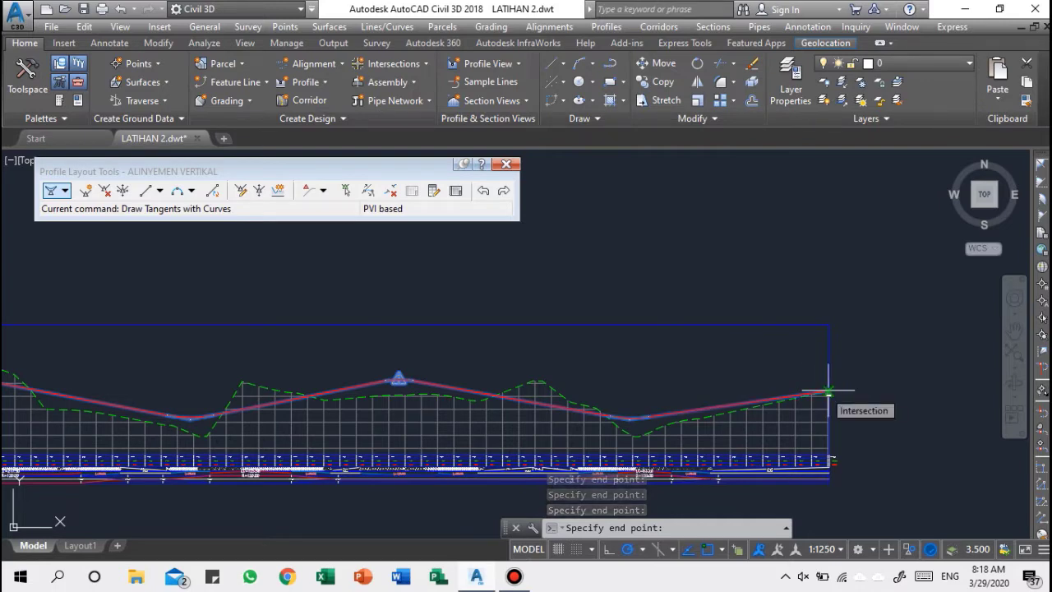
key("Return")
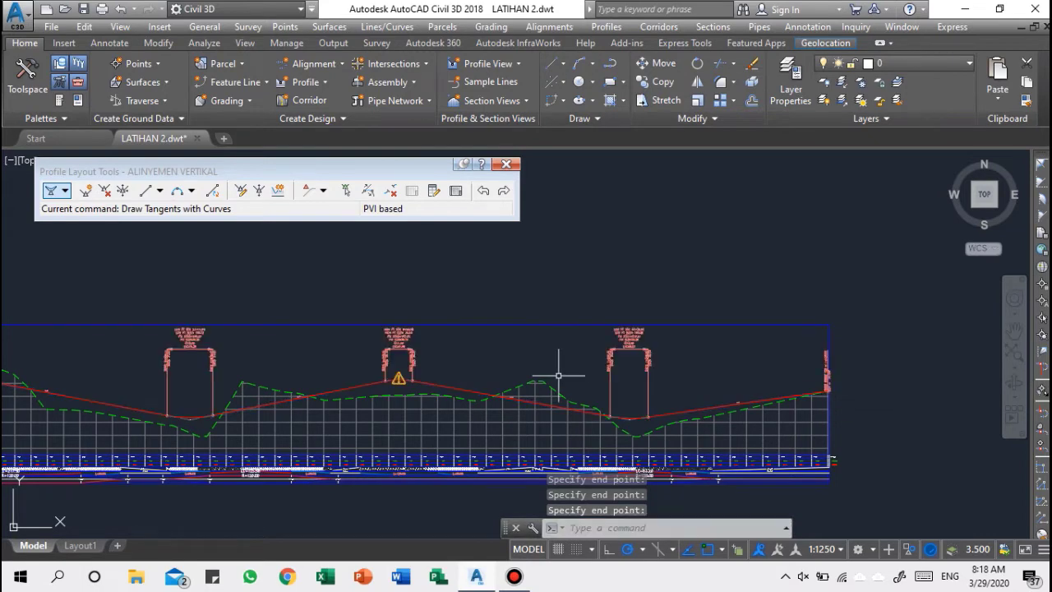
middle_click_drag(417, 372, 727, 349)
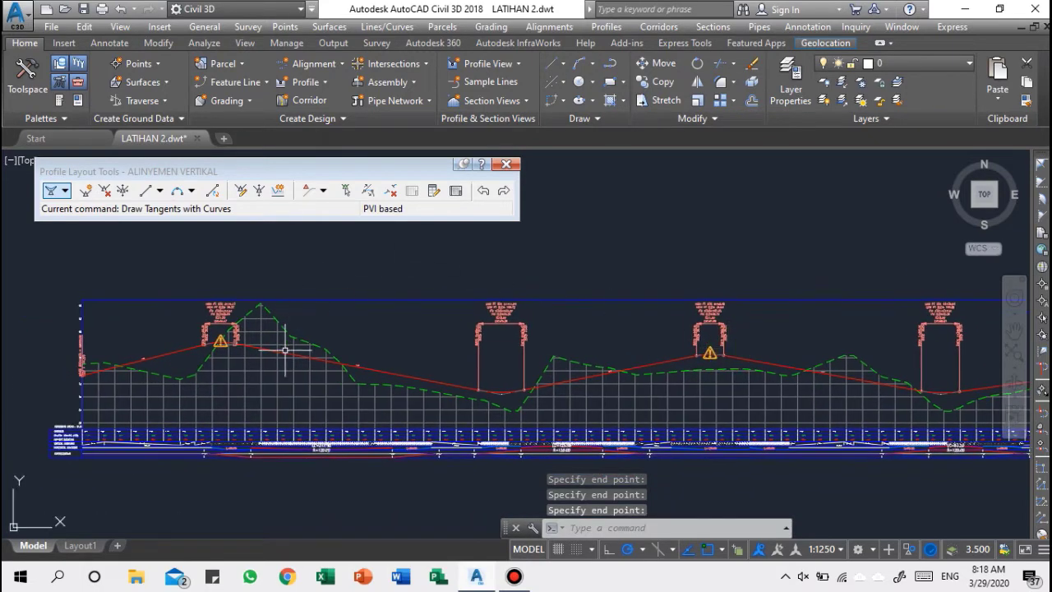
Examine the design-criteria warning on the first crest curve and its K value requirement.
scroll(220, 341, "up", 4)
scroll(220, 341, "up", 2)
mouse_move(220, 341)
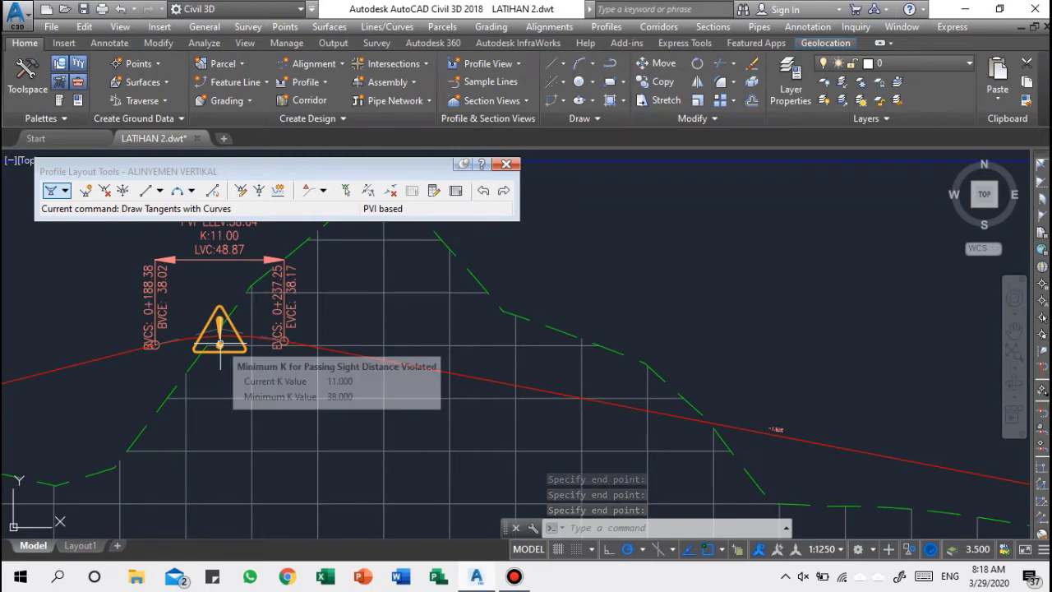
scroll(221, 341, "down", 3)
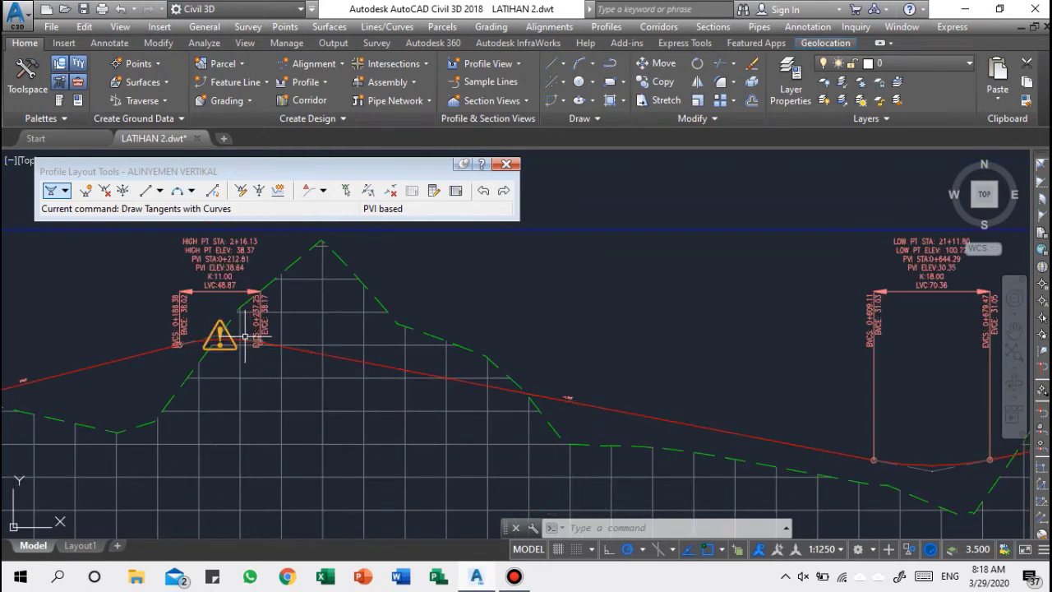
scroll(398, 367, "up", 2)
mouse_move(399, 367)
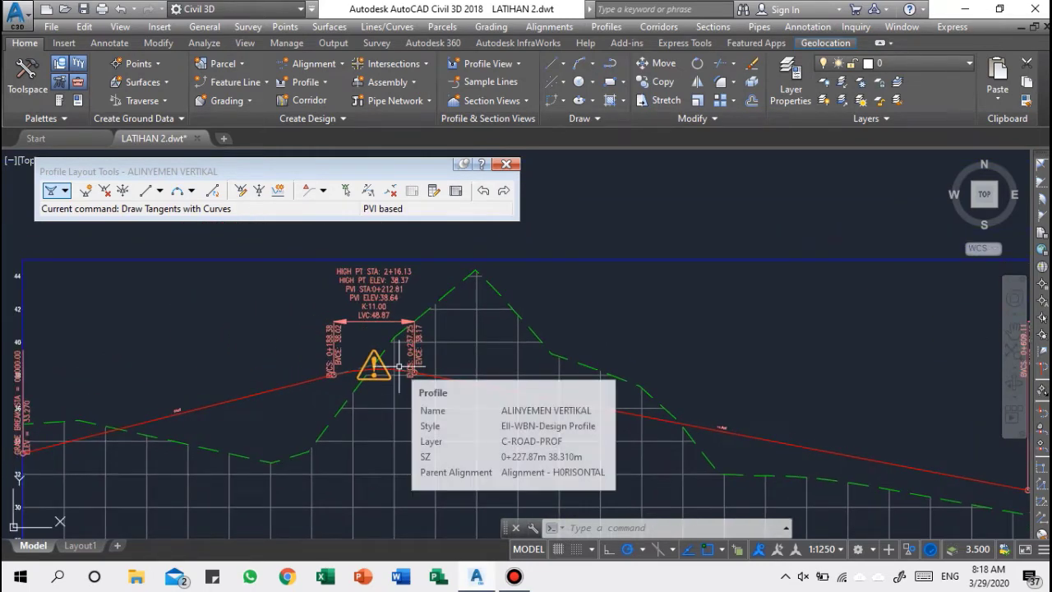
scroll(397, 368, "up", 1)
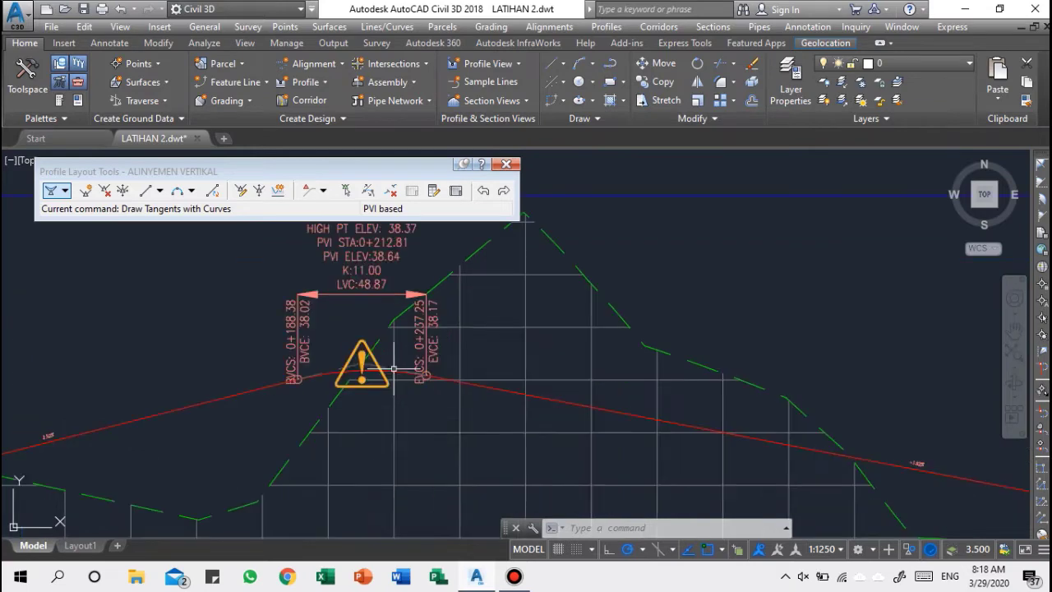
scroll(395, 369, "down", 1)
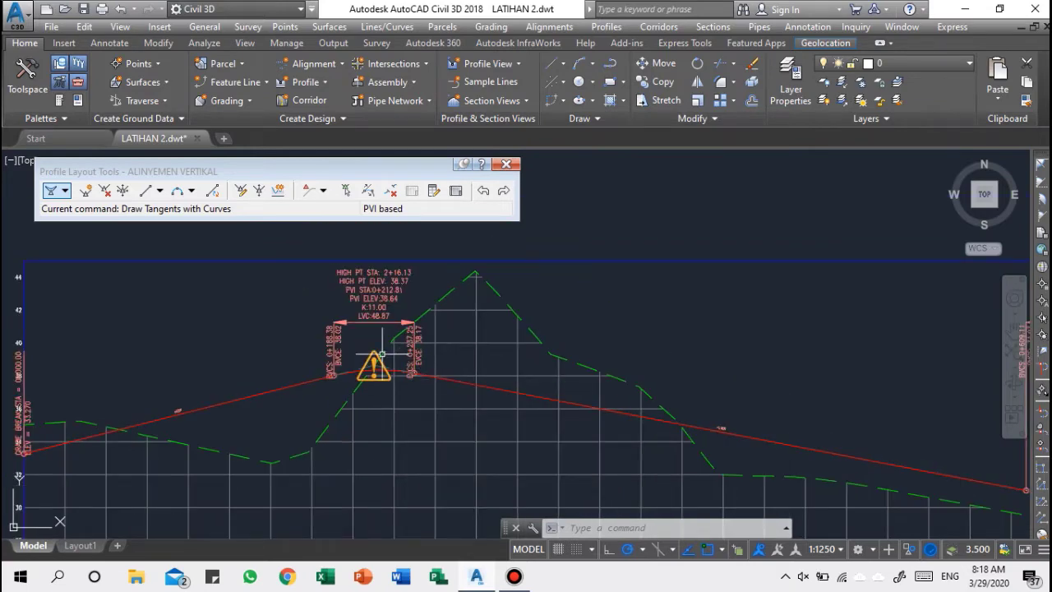
Open the profile grid view and set the first crest curve's profile curve length, at PVI 2, to 300 m.
left_click(457, 191)
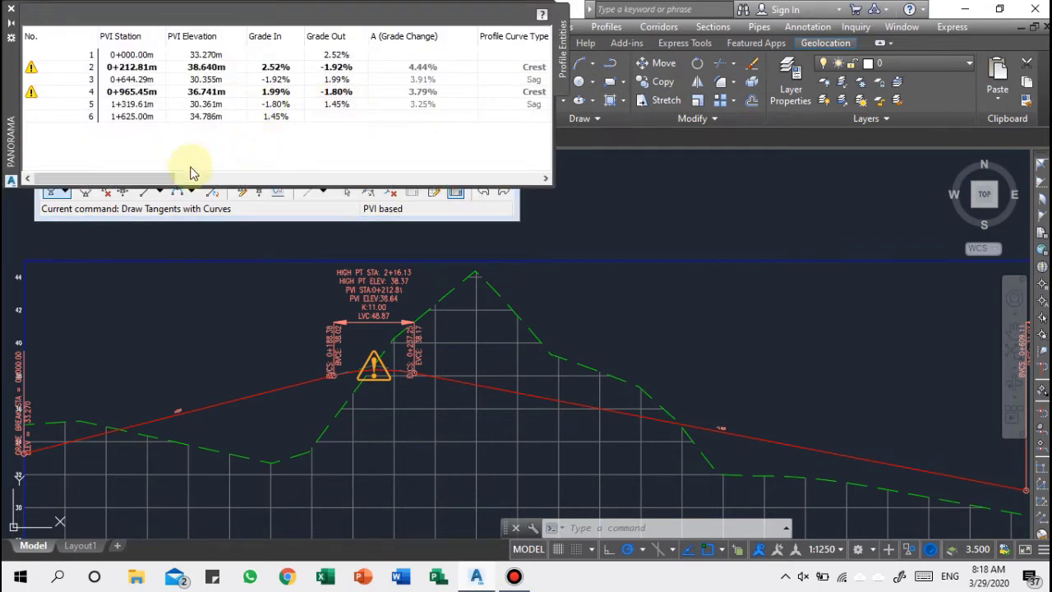
left_click_drag(155, 177, 289, 179)
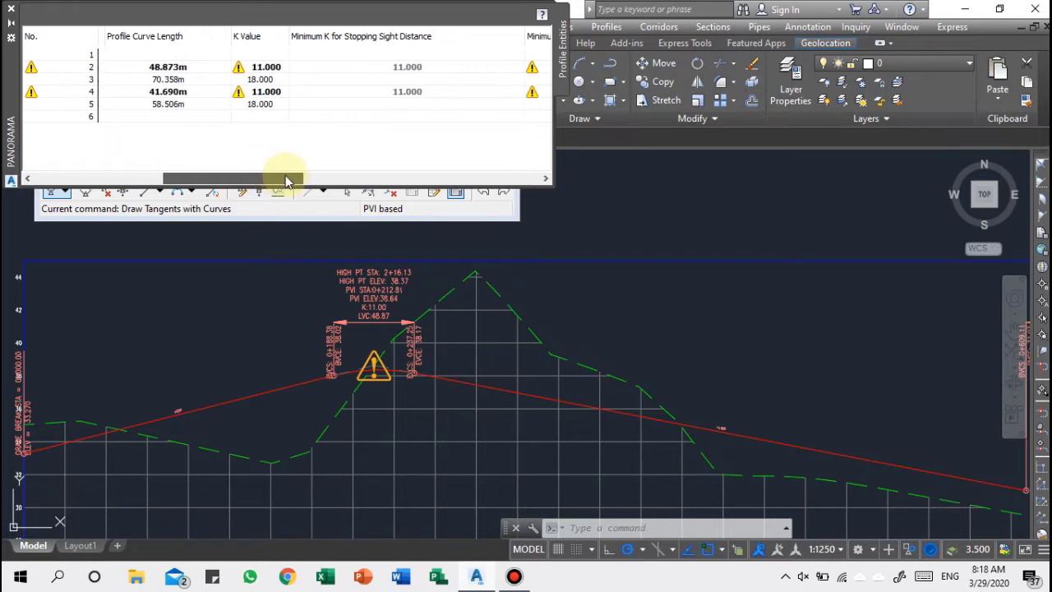
left_click(188, 69)
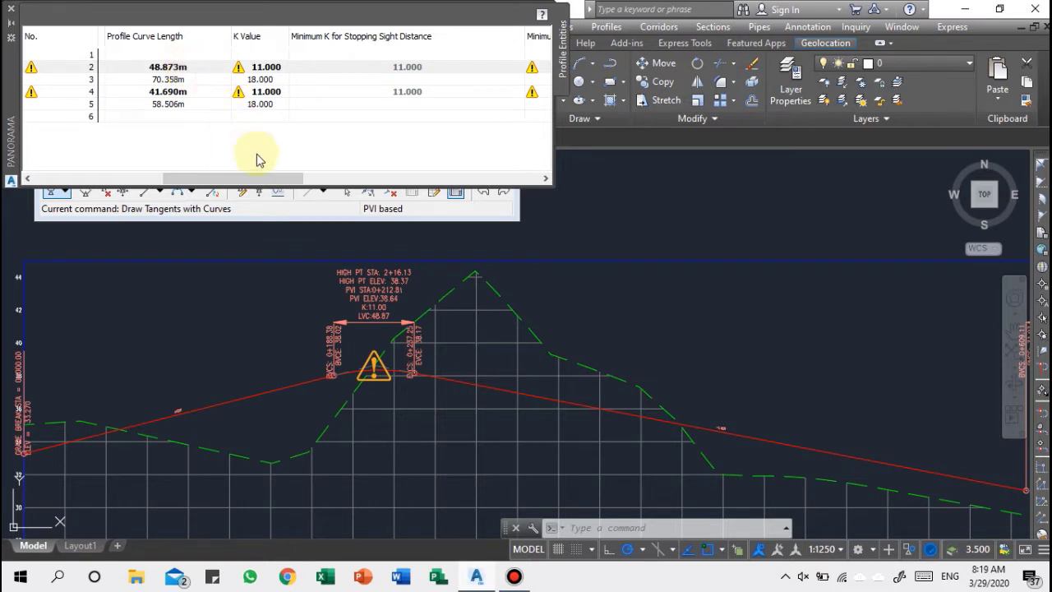
left_click_drag(282, 176, 280, 260)
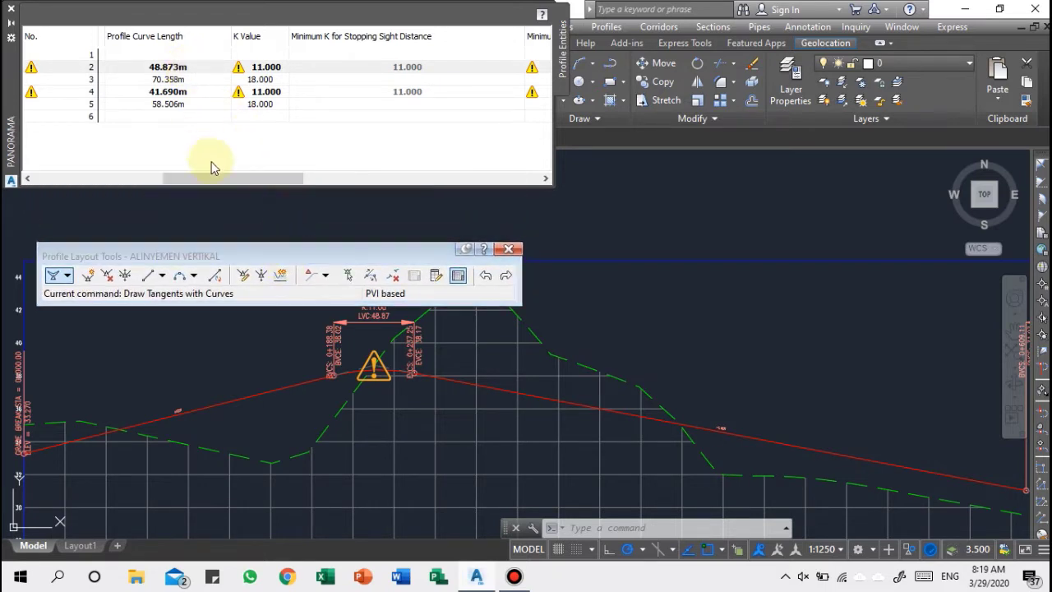
left_click_drag(222, 178, 178, 180)
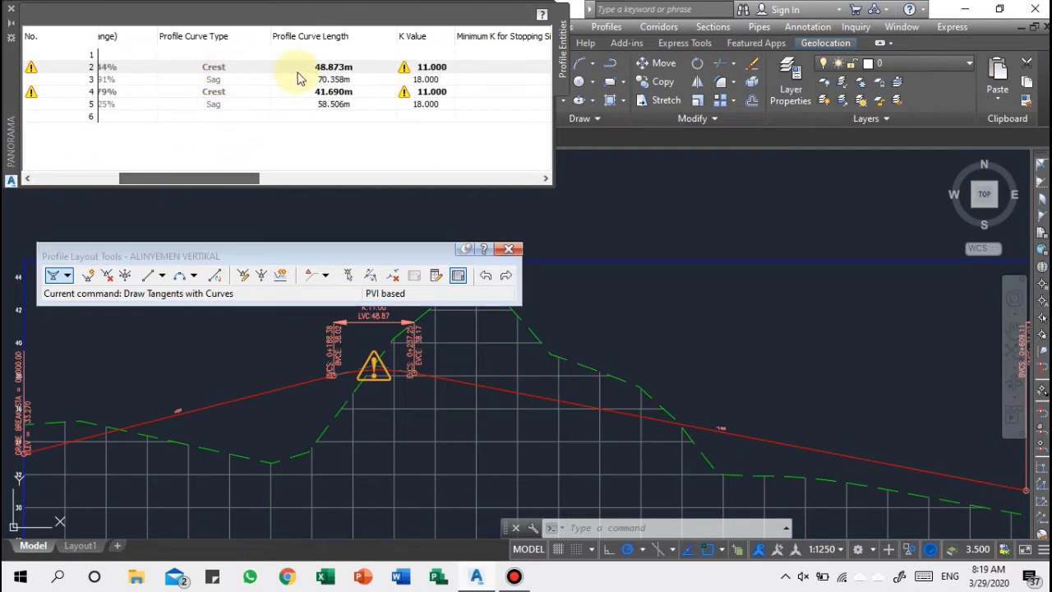
double_click(326, 69)
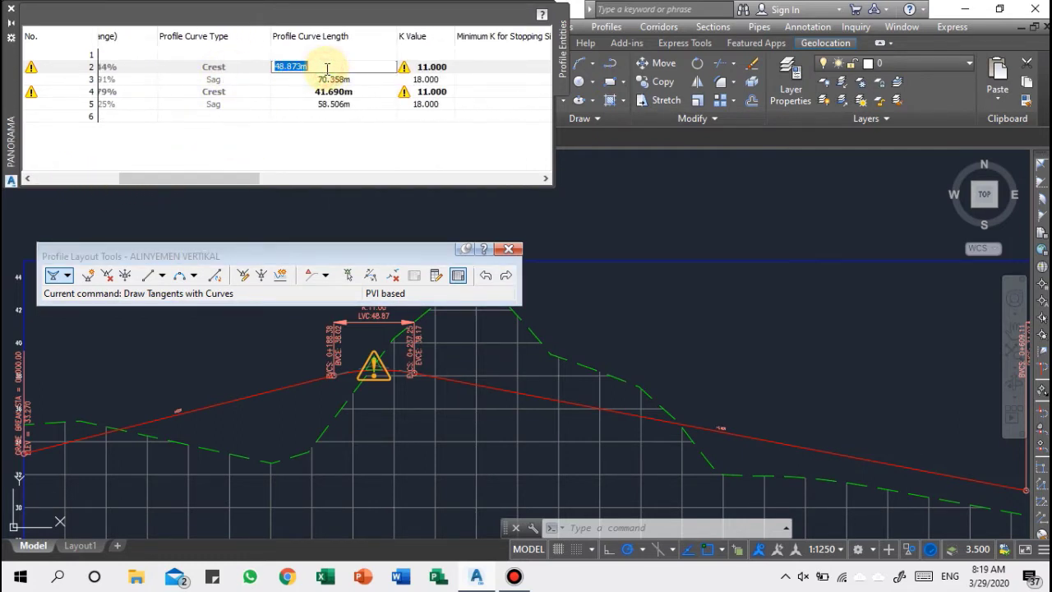
type("300")
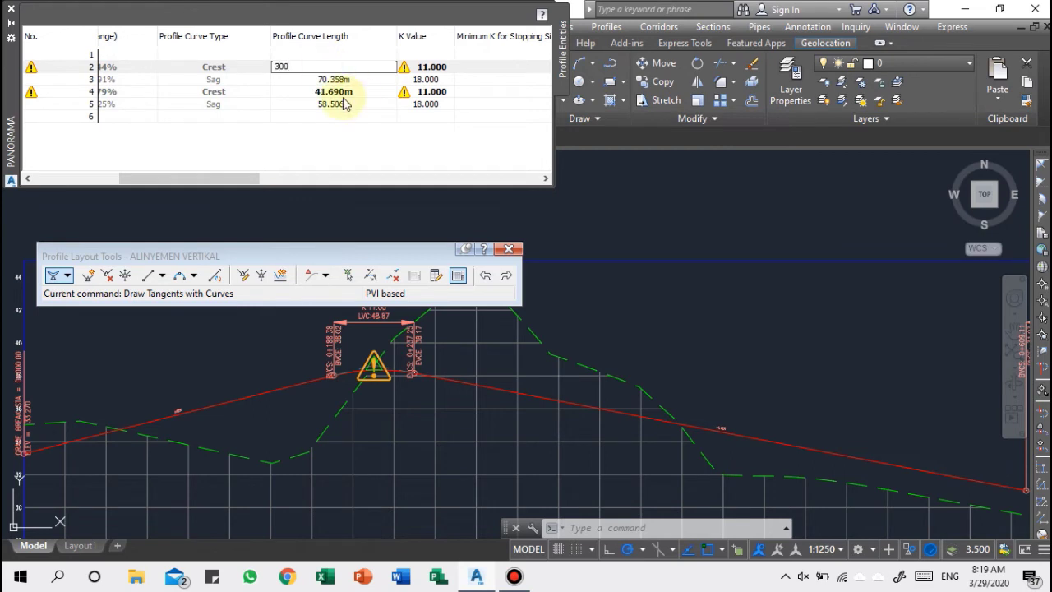
left_click(343, 97)
Set the second crest curve's length, at PVI 4, to 300 m and close the profile entities table.
left_click(343, 90)
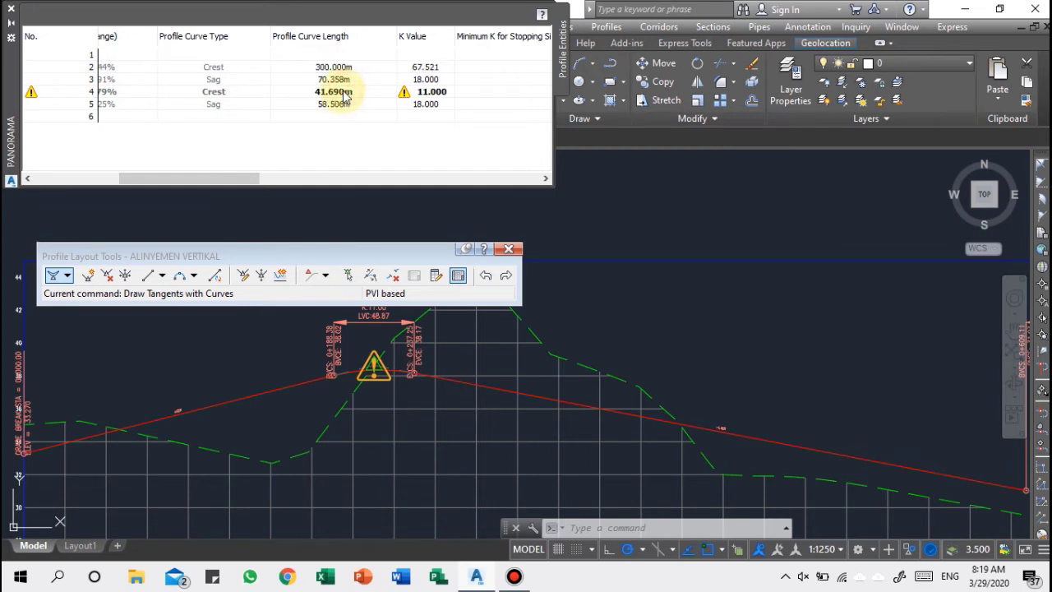
left_click(343, 91)
left_click(343, 91)
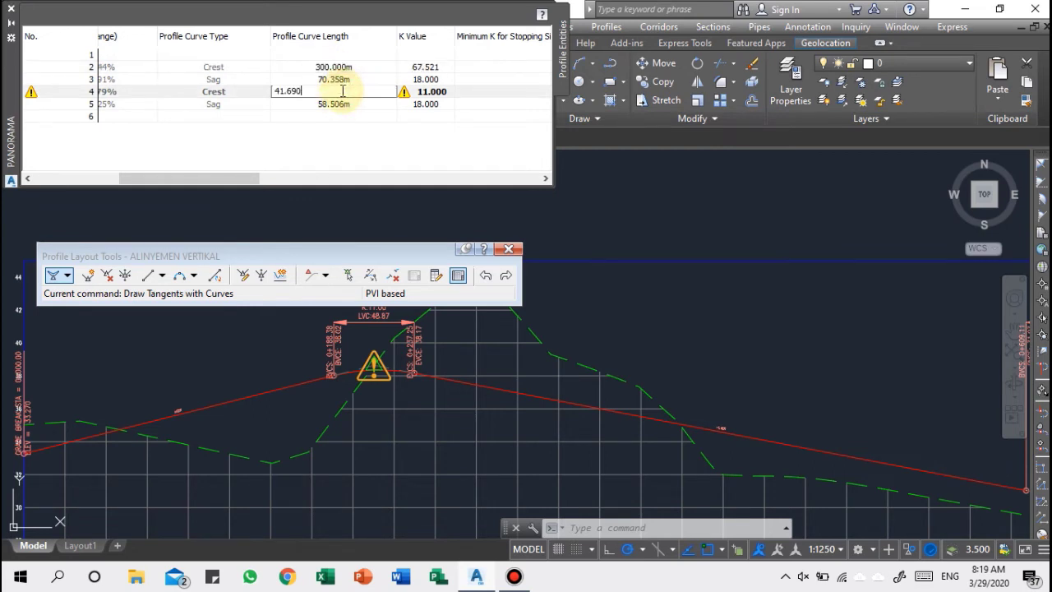
type("300")
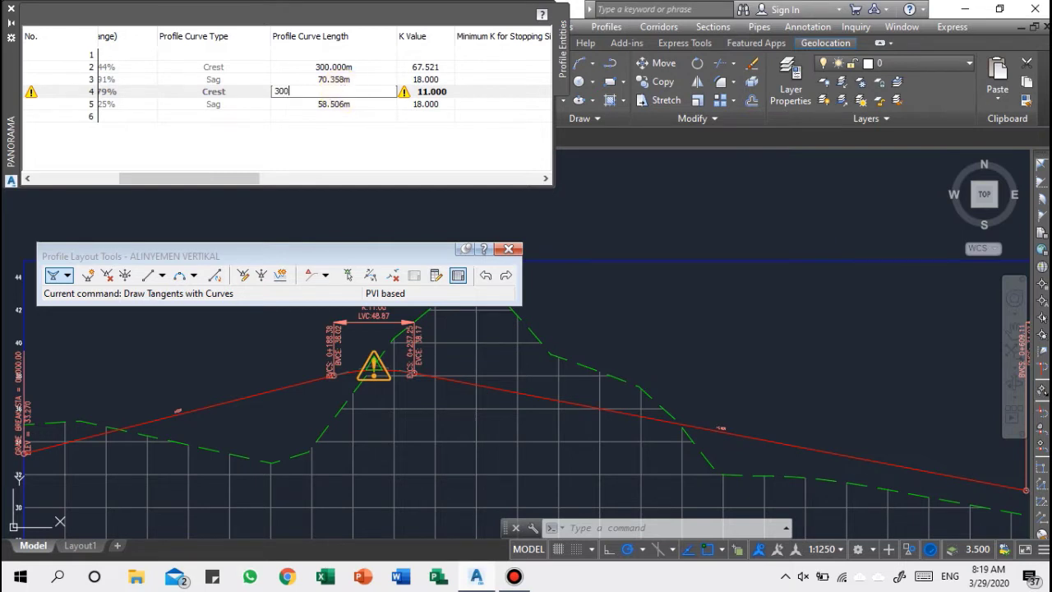
left_click(343, 95)
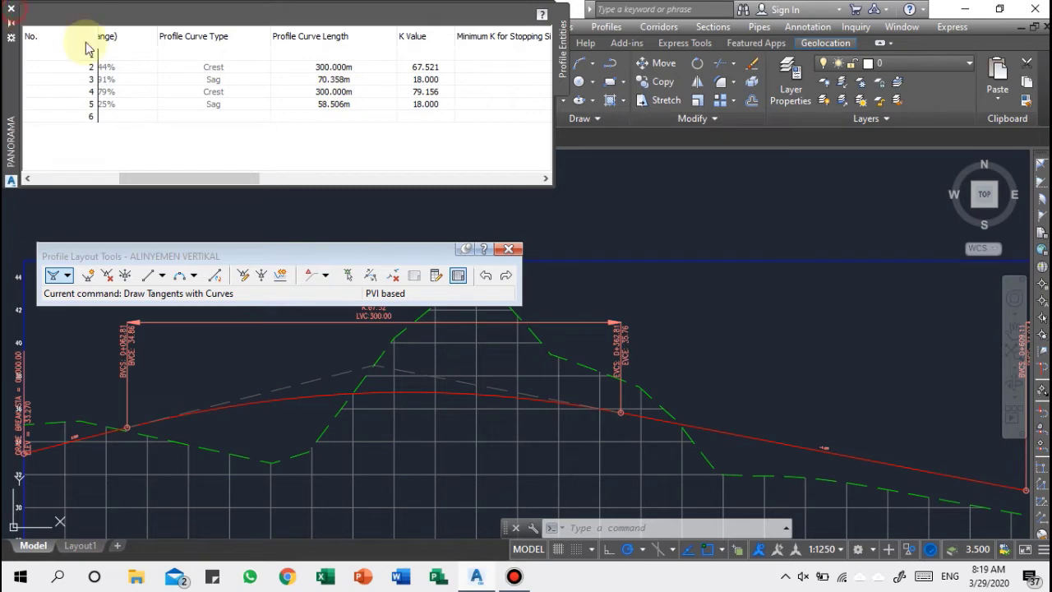
left_click(11, 8)
left_click_drag(254, 246, 243, 154)
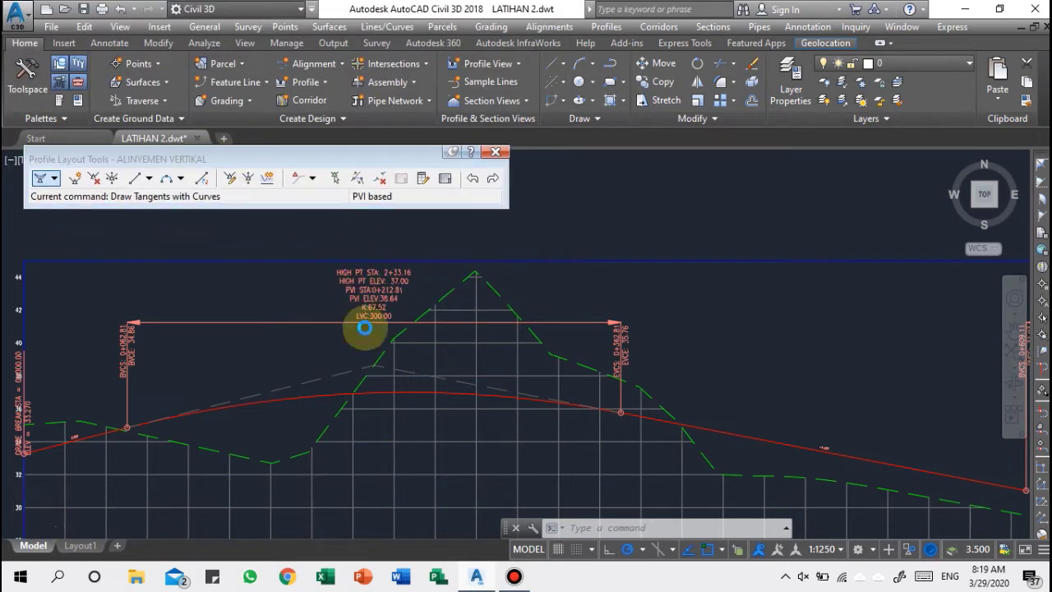
Examine the revised profile against the ground line and data bands, from the first crest to the last valley.
scroll(364, 327, "down", 5)
scroll(333, 379, "up", 2)
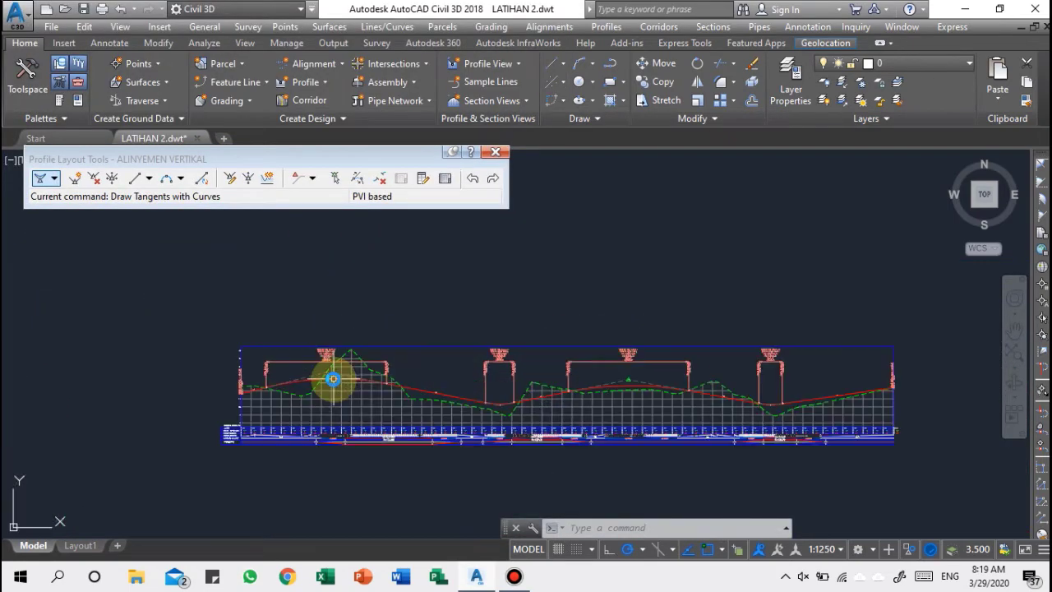
scroll(333, 378, "up", 2)
mouse_move(392, 415)
middle_mouse_down()
mouse_move(313, 412)
mouse_move(371, 369)
middle_mouse_up()
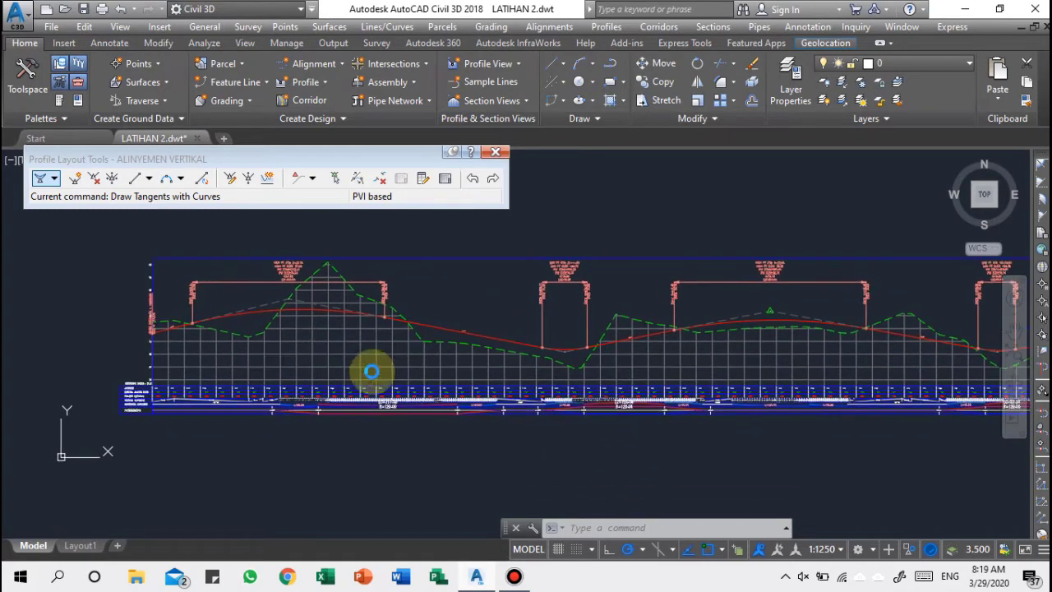
scroll(283, 300, "up", 4)
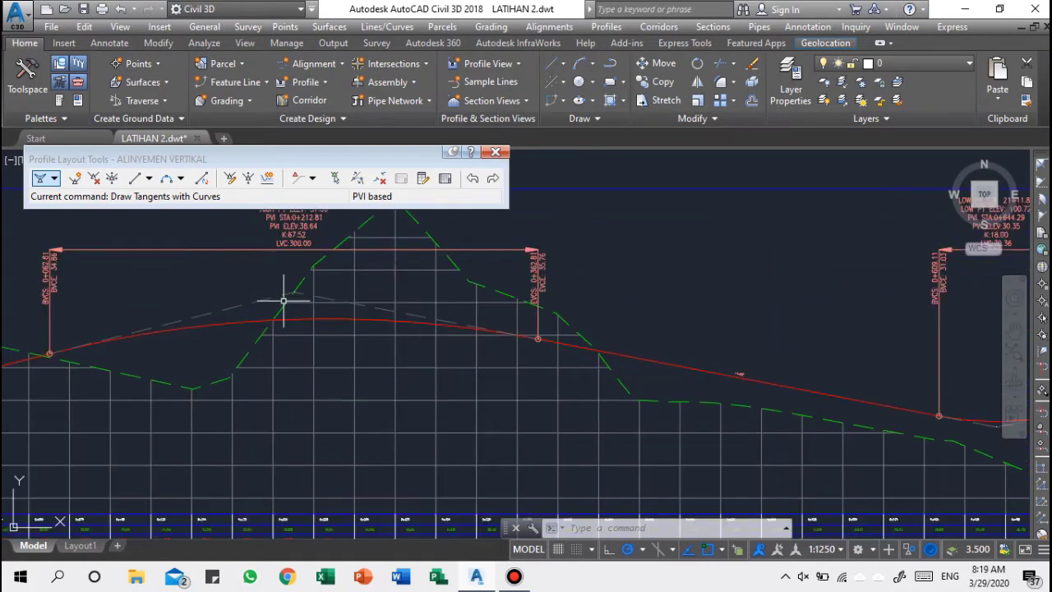
scroll(293, 297, "down", 2)
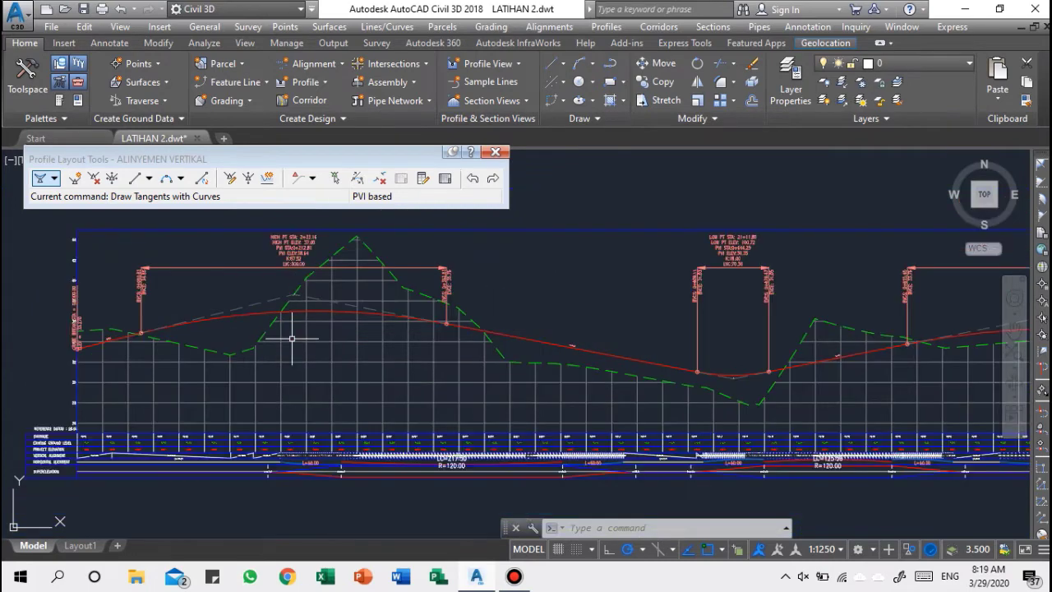
middle_click_drag(291, 352, 282, 329)
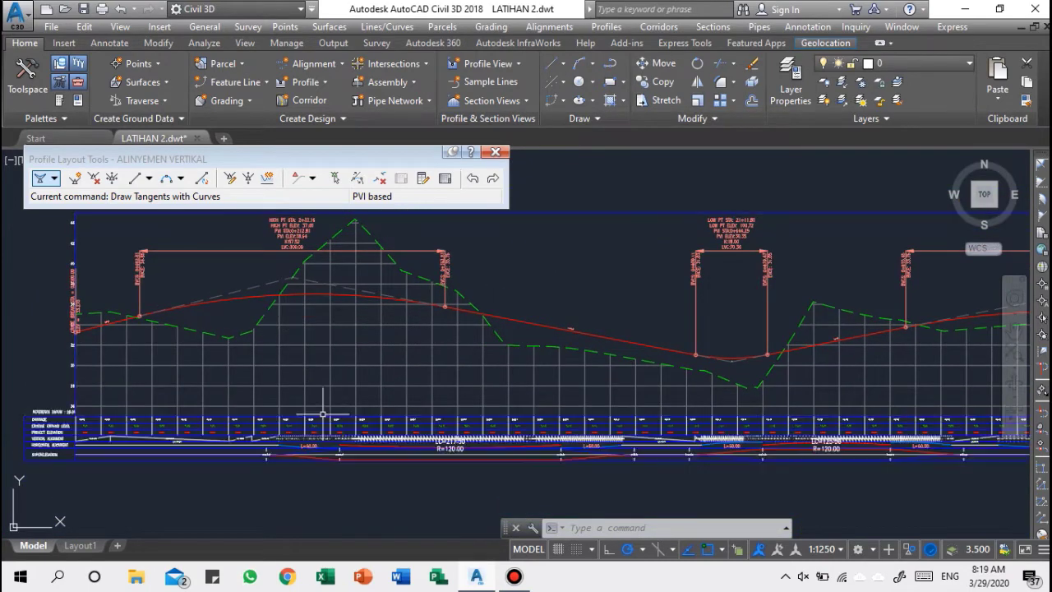
scroll(316, 435, "up", 2)
scroll(315, 434, "up", 2)
scroll(316, 435, "down", 2)
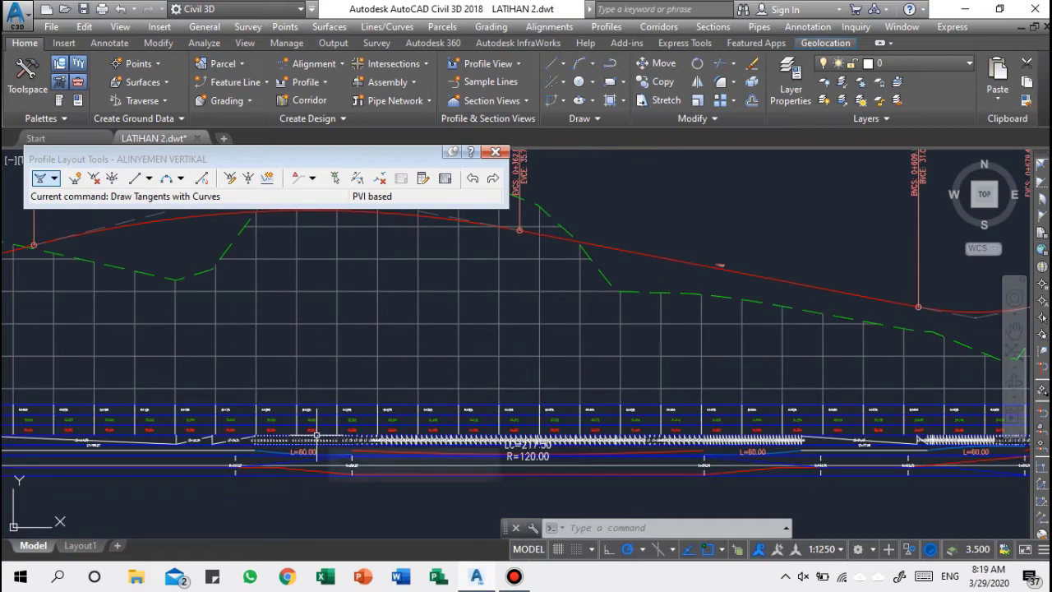
scroll(372, 384, "down", 3)
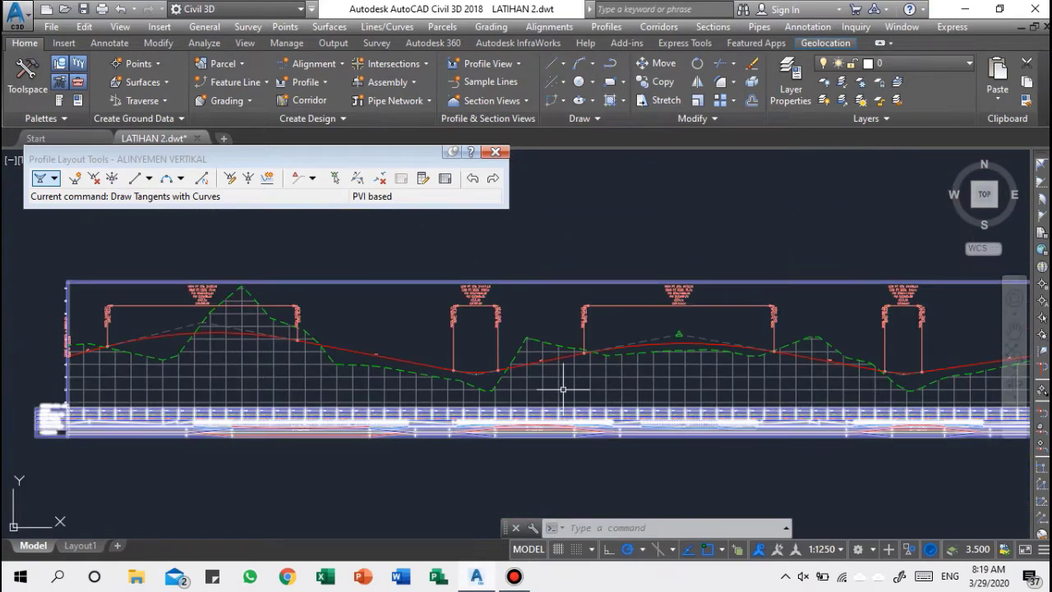
middle_click_drag(559, 390, 222, 381)
scroll(538, 427, "up", 3)
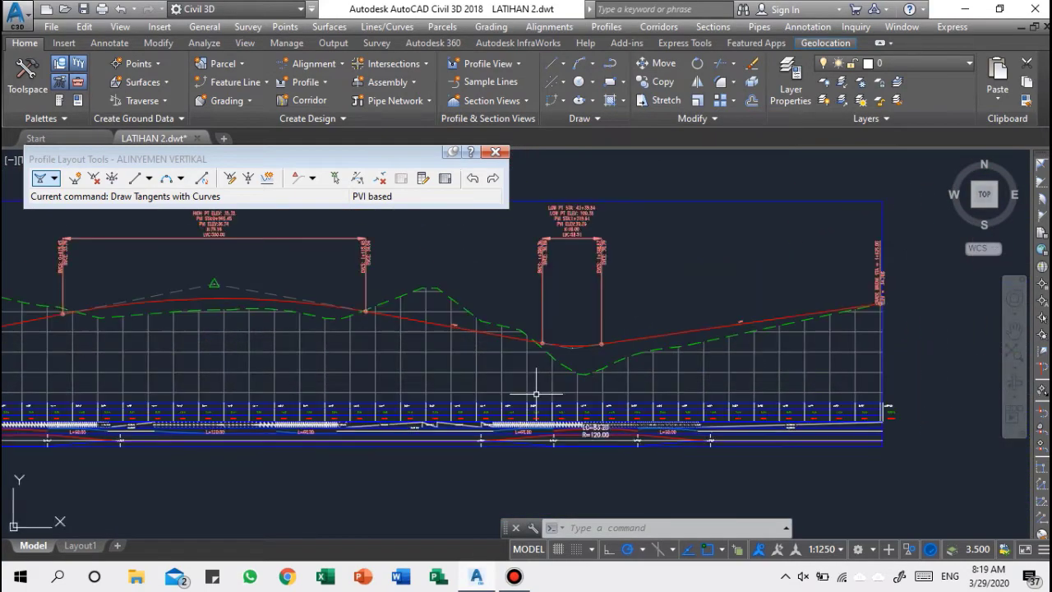
scroll(598, 424, "up", 2)
middle_click_drag(595, 423, 541, 431)
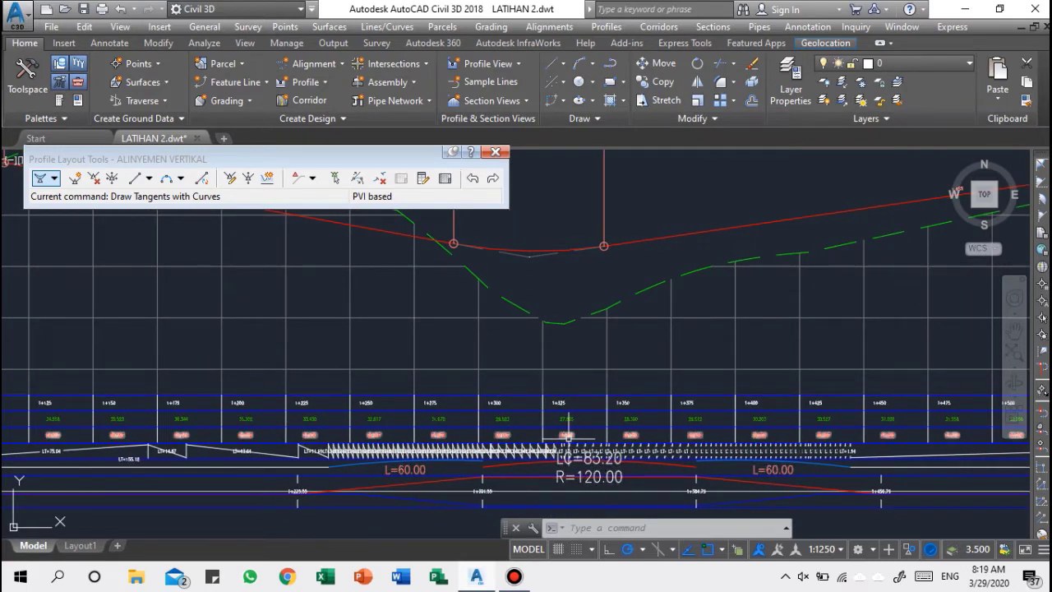
scroll(521, 369, "down", 2)
middle_click_drag(521, 375, 511, 385)
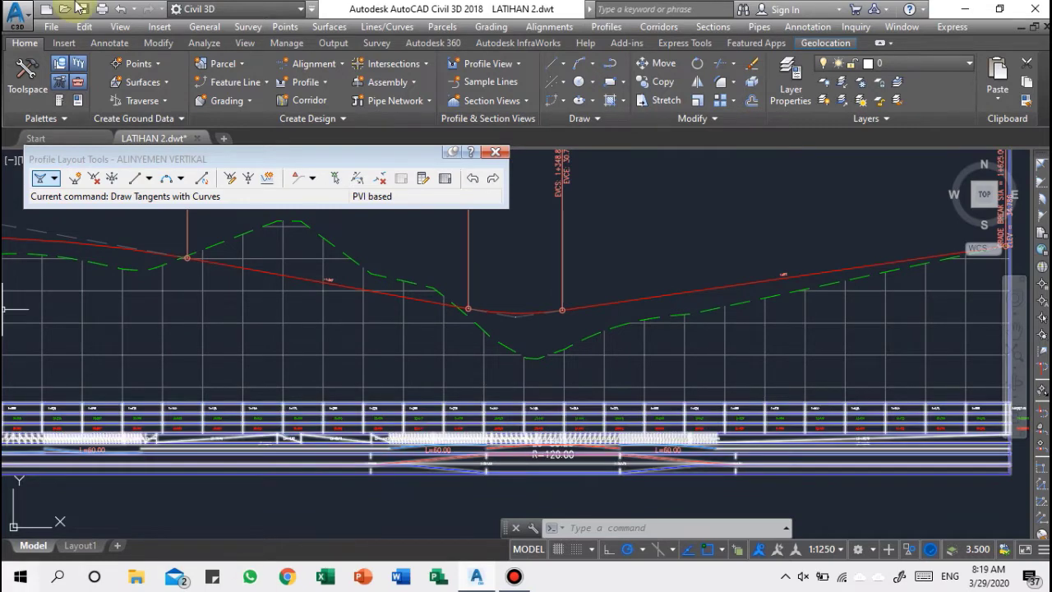
Slide the last sag curve's PVI along its extended incoming tangent toward the end of the profile, with Ortho on.
left_click(523, 329)
key("Escape")
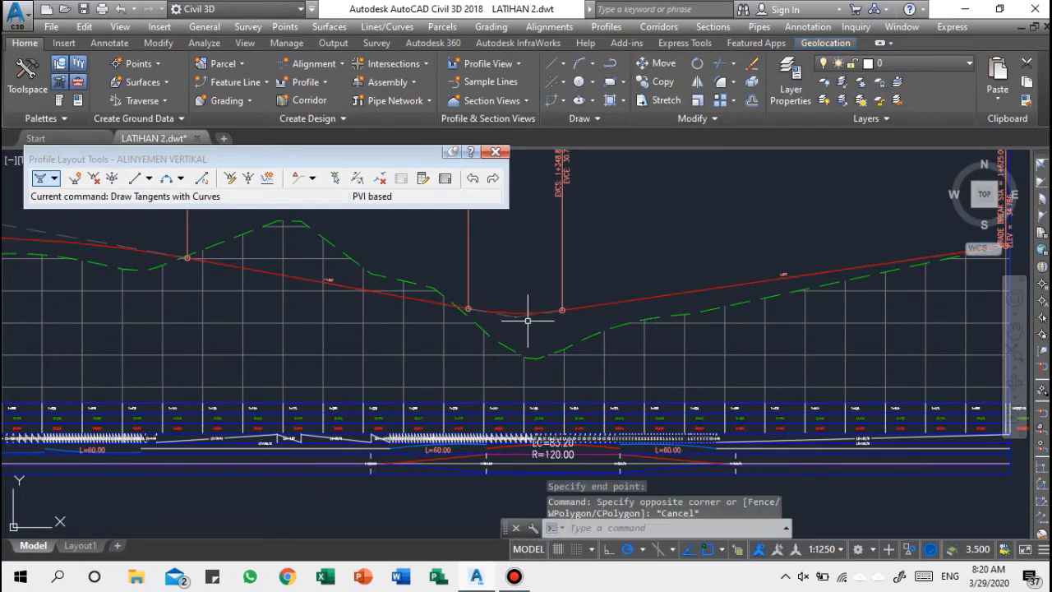
left_click(518, 313)
scroll(515, 315, "up", 4)
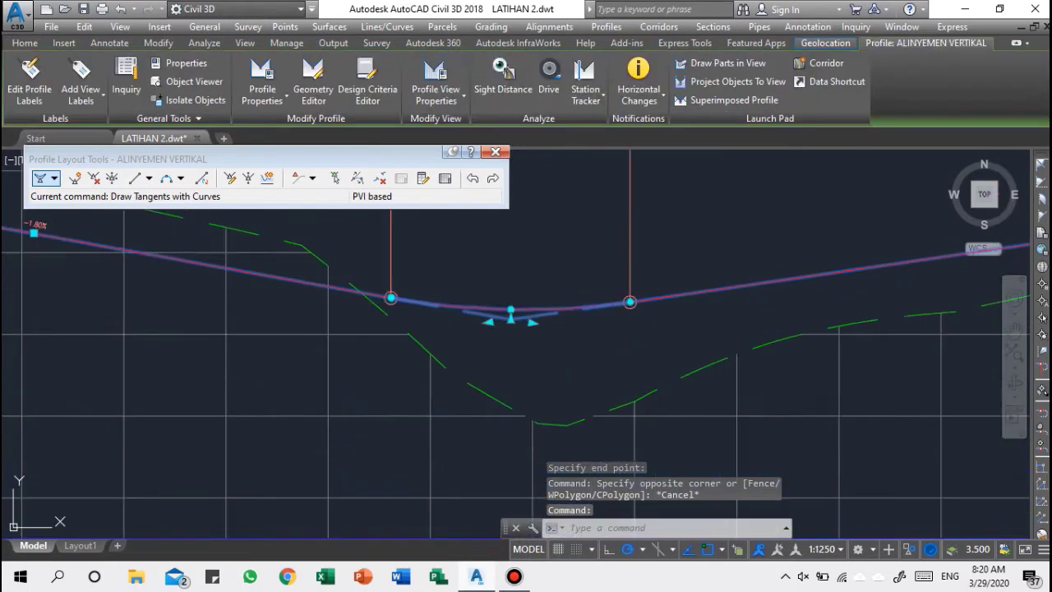
scroll(522, 304, "down", 2)
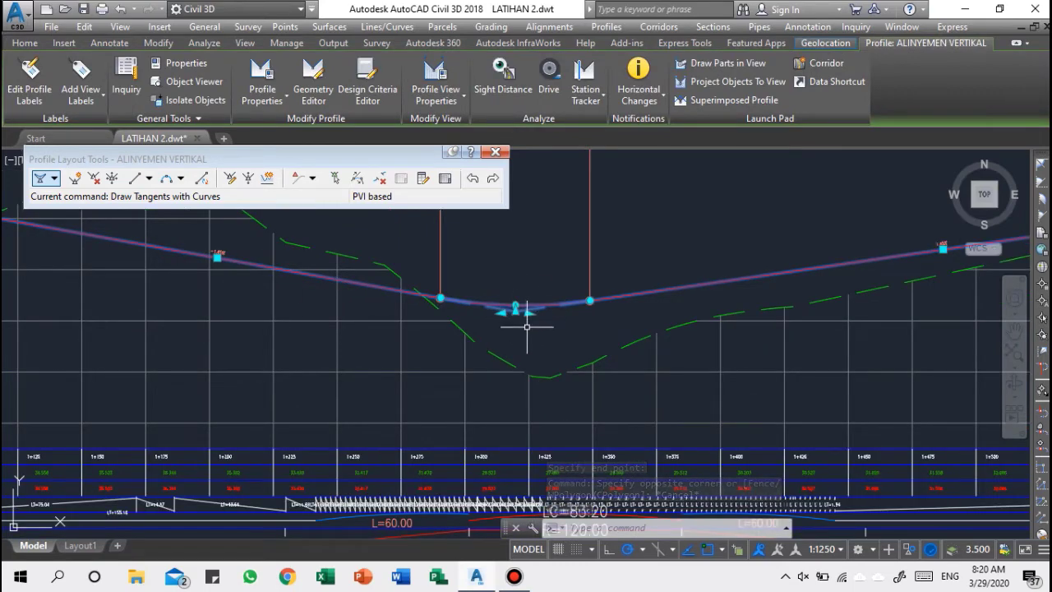
middle_click_drag(523, 331, 443, 352)
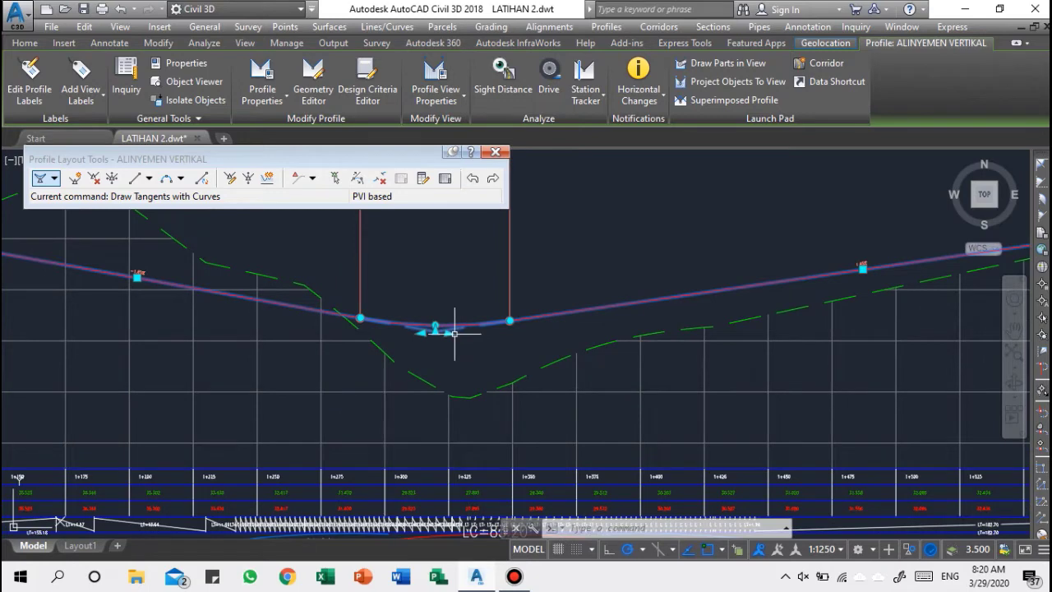
left_click(435, 327)
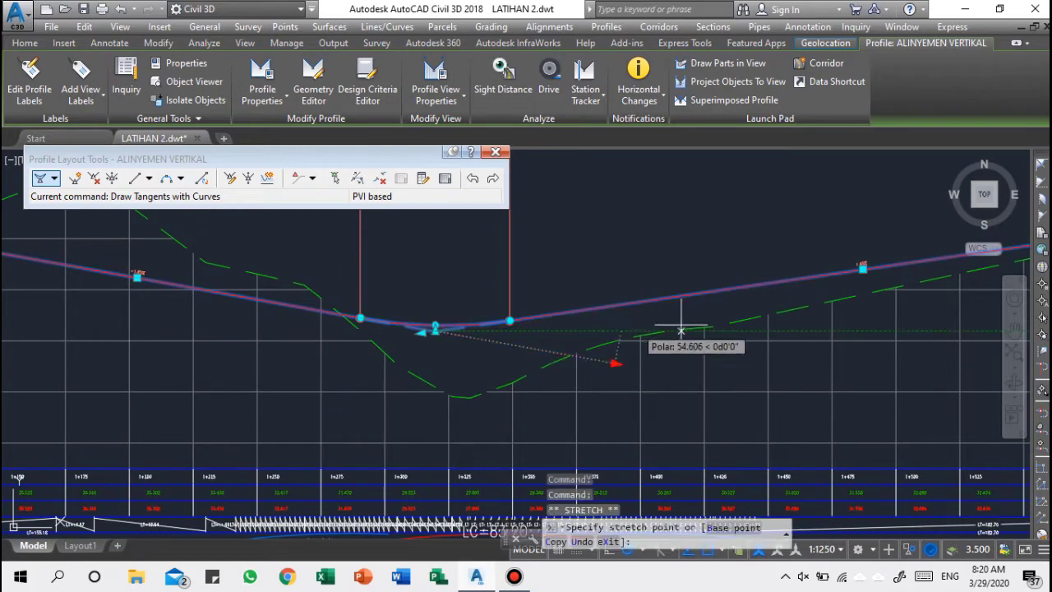
middle_click_drag(869, 296, 579, 378)
key("F8")
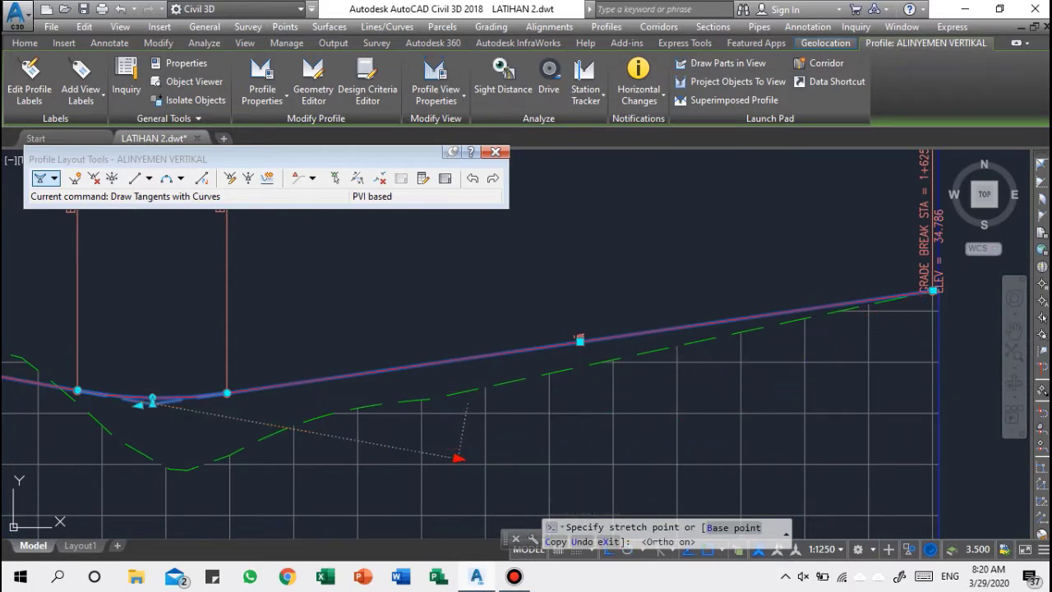
left_click(475, 388)
scroll(514, 370, "down", 5)
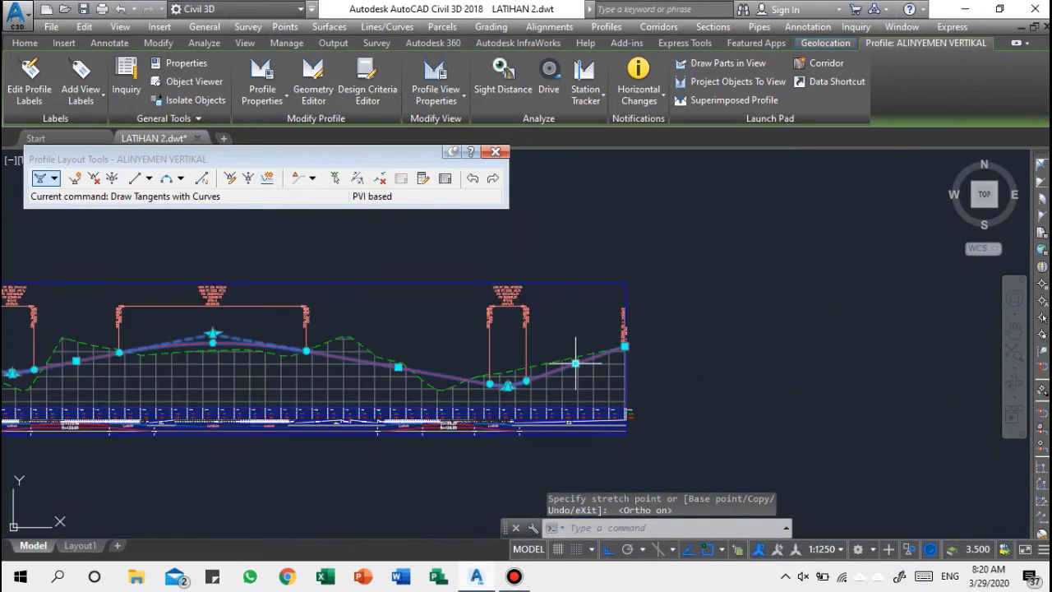
scroll(512, 409, "up", 5)
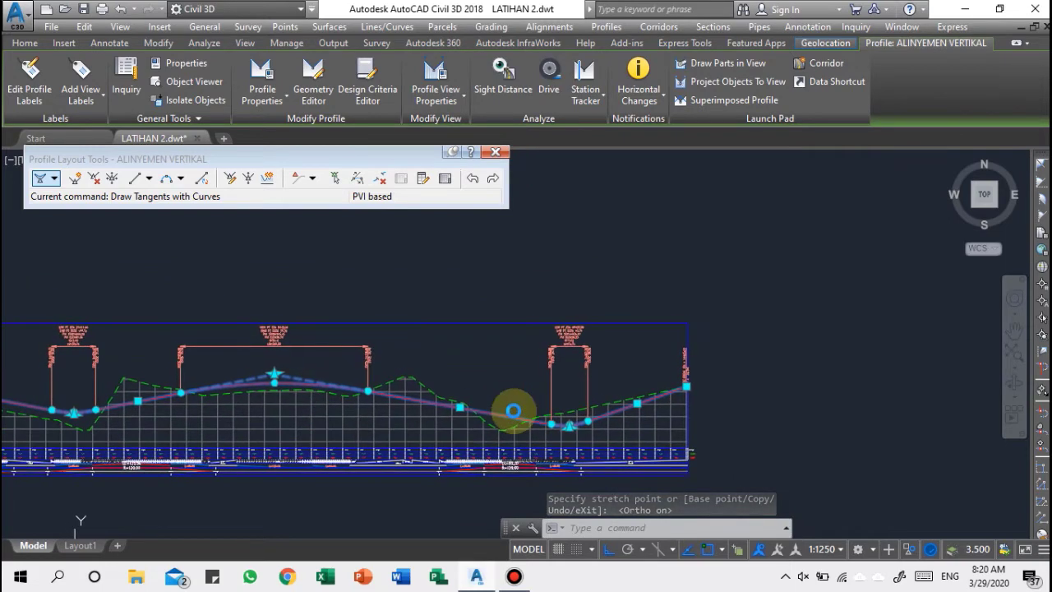
Raise the last sag curve's PVI straight up to an elevation of about 30.91 m and deselect the profile.
left_click(583, 408)
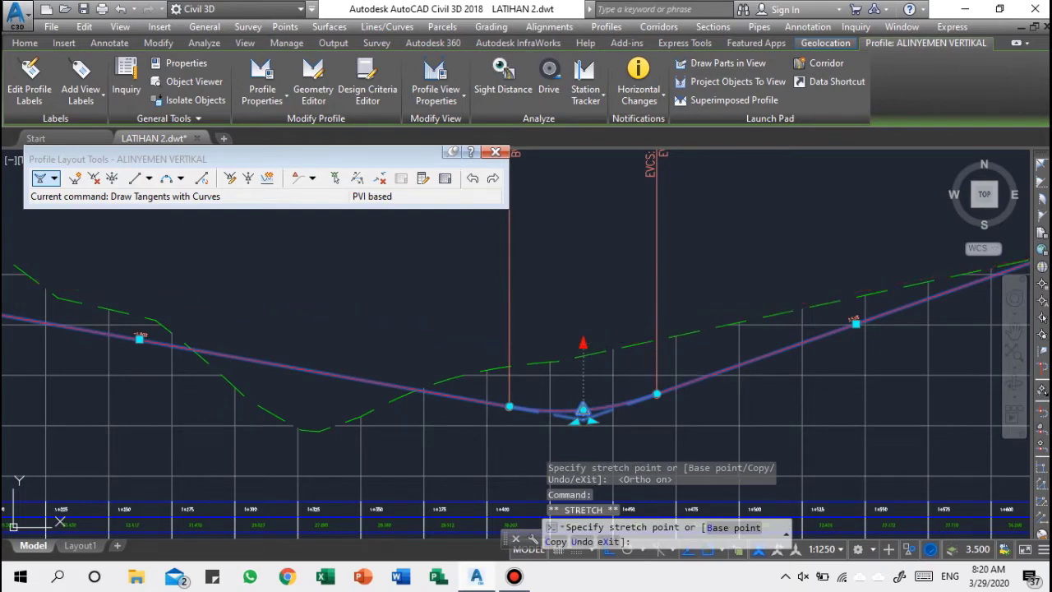
left_click(587, 347)
scroll(649, 353, "down", 6)
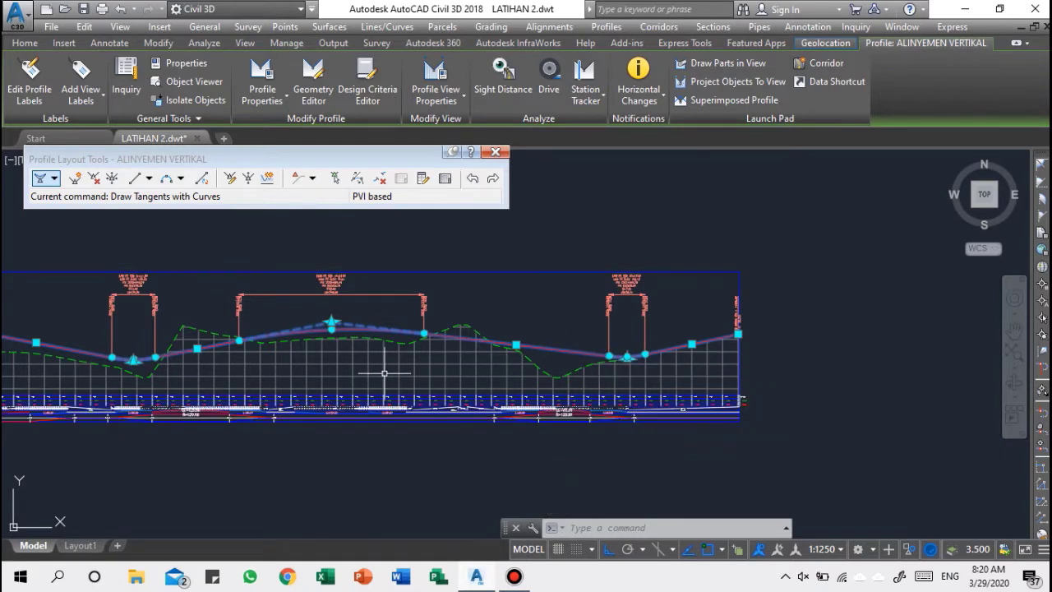
middle_click_drag(367, 370, 742, 363)
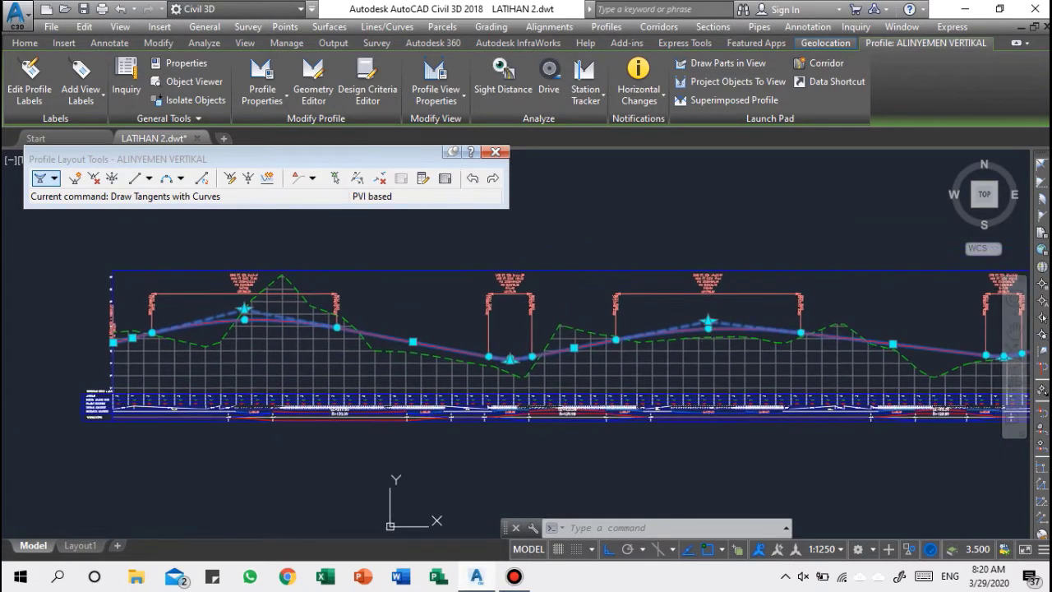
key("Escape")
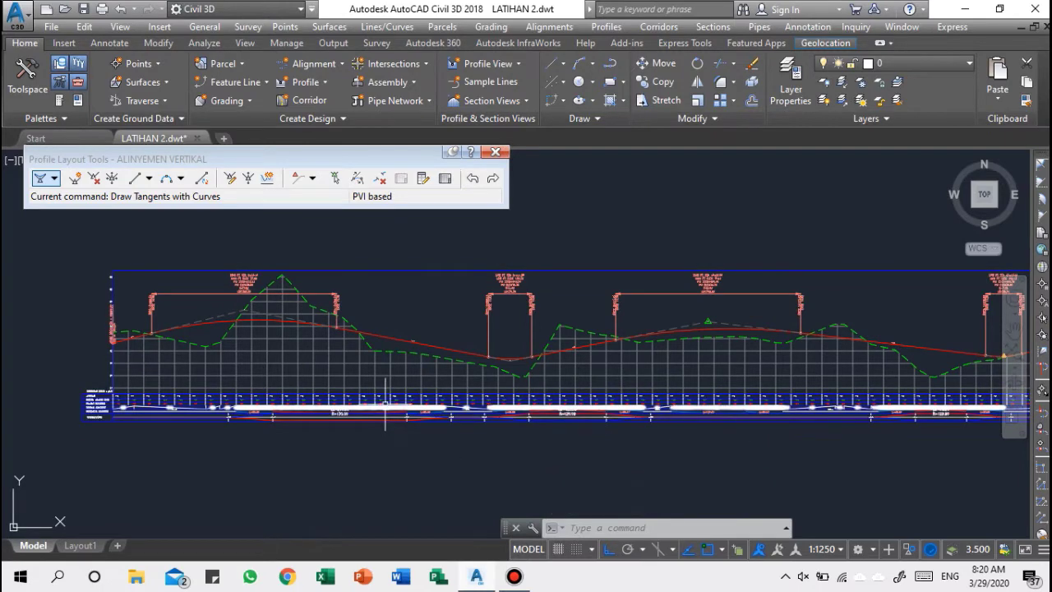
Insert a PVI at about station 1+241.59, elevation 30 m, on the tangent between the second crest and the last sag curve.
left_click(73, 181)
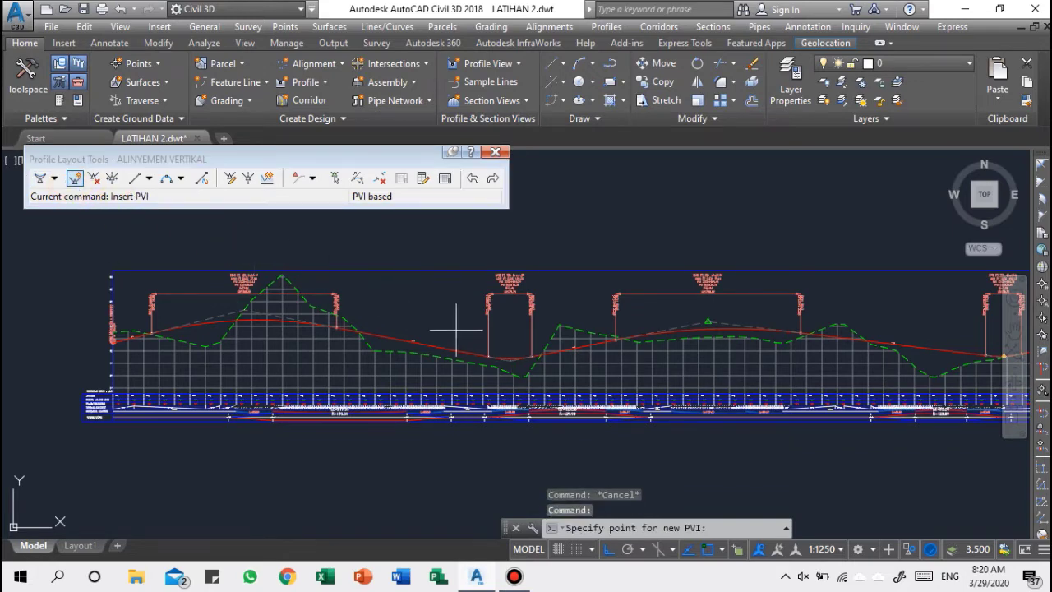
mouse_move(866, 340)
middle_mouse_down()
mouse_move(365, 434)
mouse_move(432, 367)
middle_mouse_up()
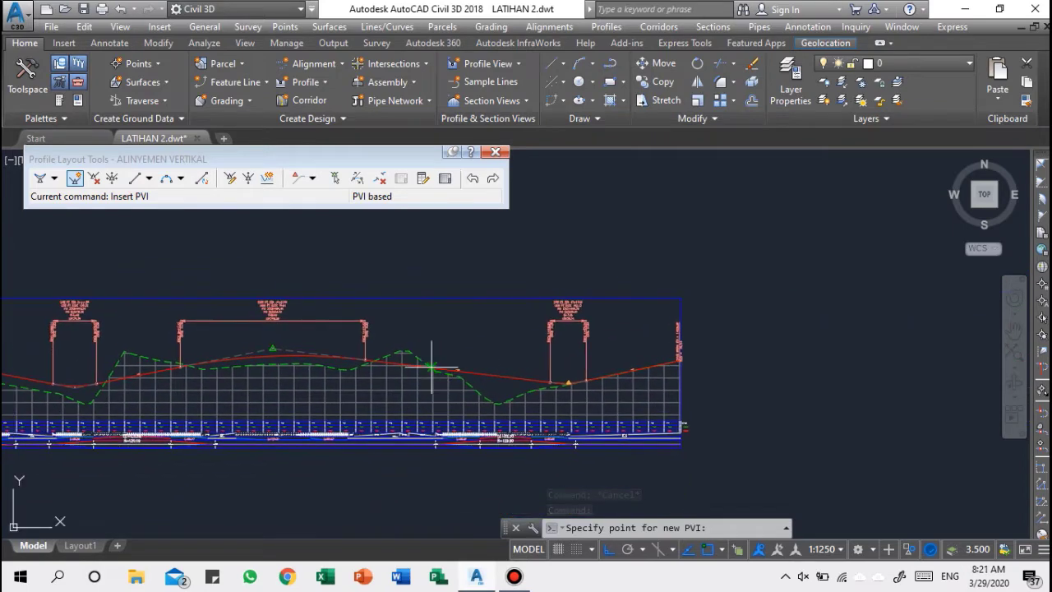
scroll(431, 366, "up", 4)
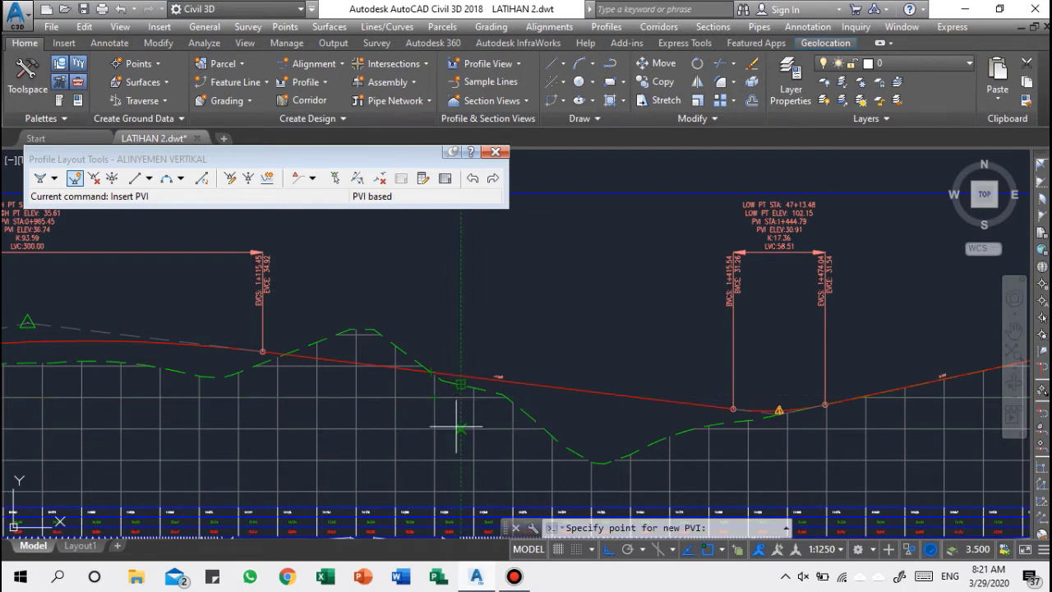
middle_click_drag(477, 404, 556, 314)
scroll(535, 348, "up", 2)
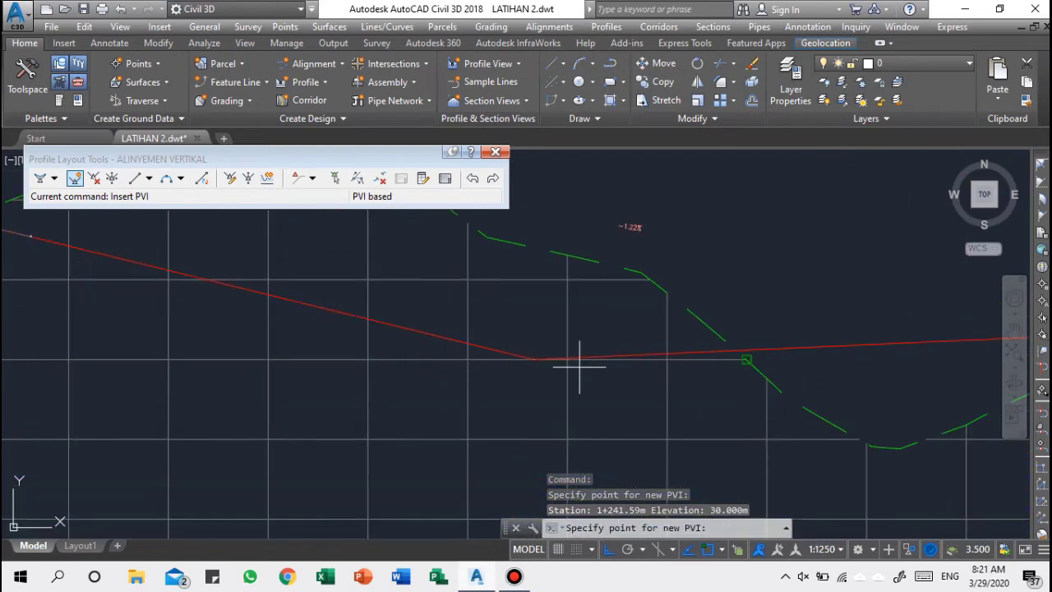
scroll(549, 346, "down", 2)
middle_click_drag(540, 329, 550, 390)
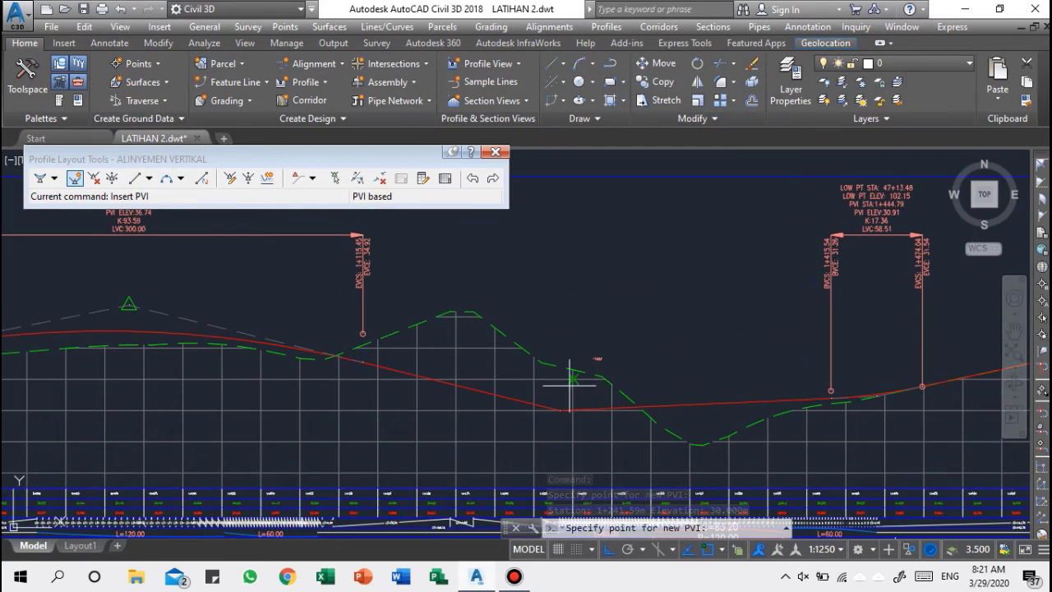
left_click(497, 349)
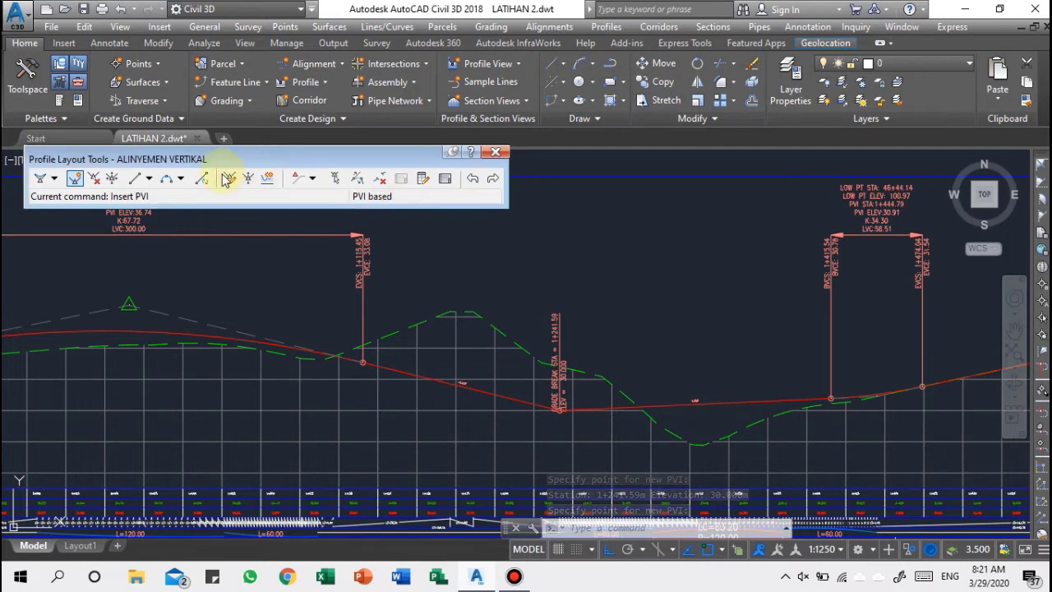
Add a free parabolic vertical curve 100 m long between the two tangents meeting at the inserted PVI.
left_click(180, 178)
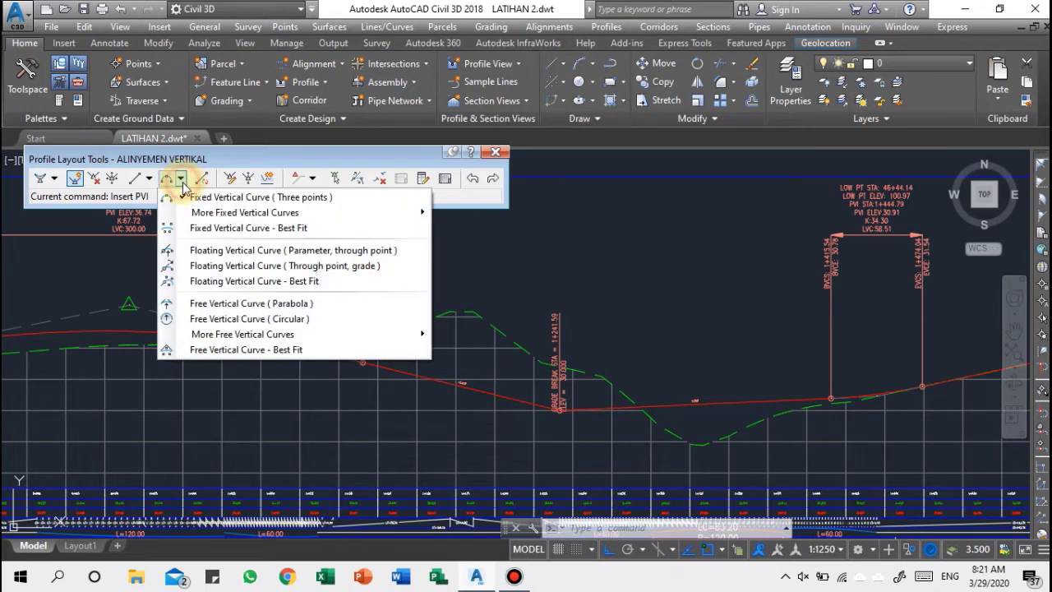
left_click(188, 307)
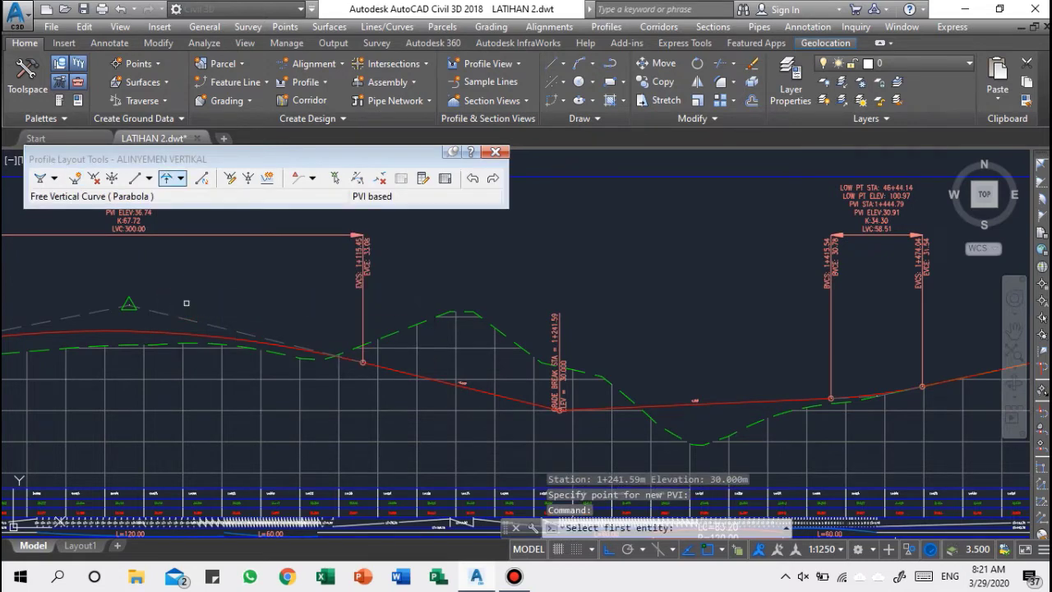
scroll(545, 429, "up", 2)
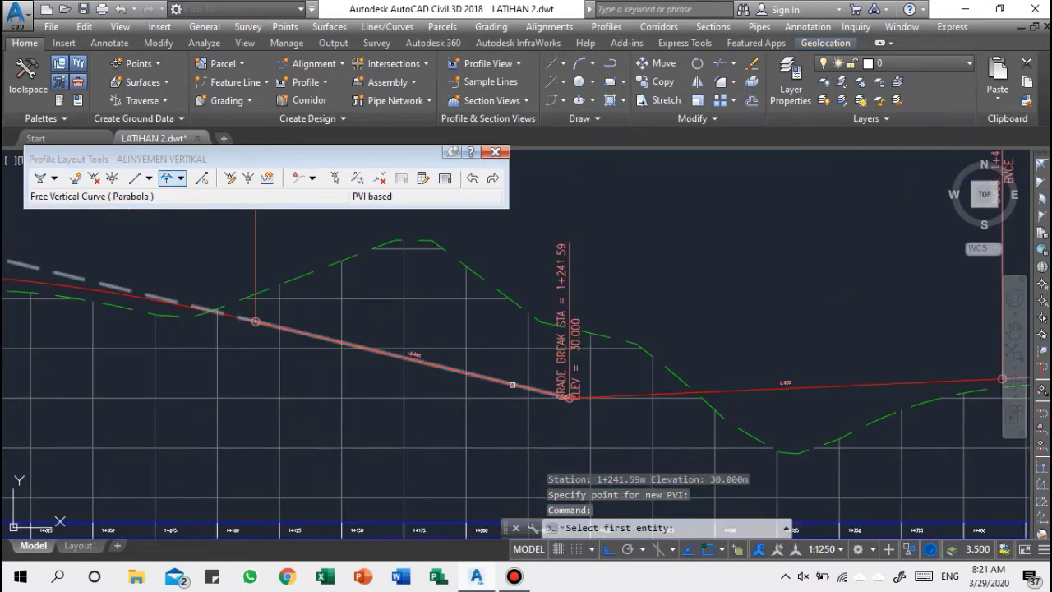
left_click(512, 384)
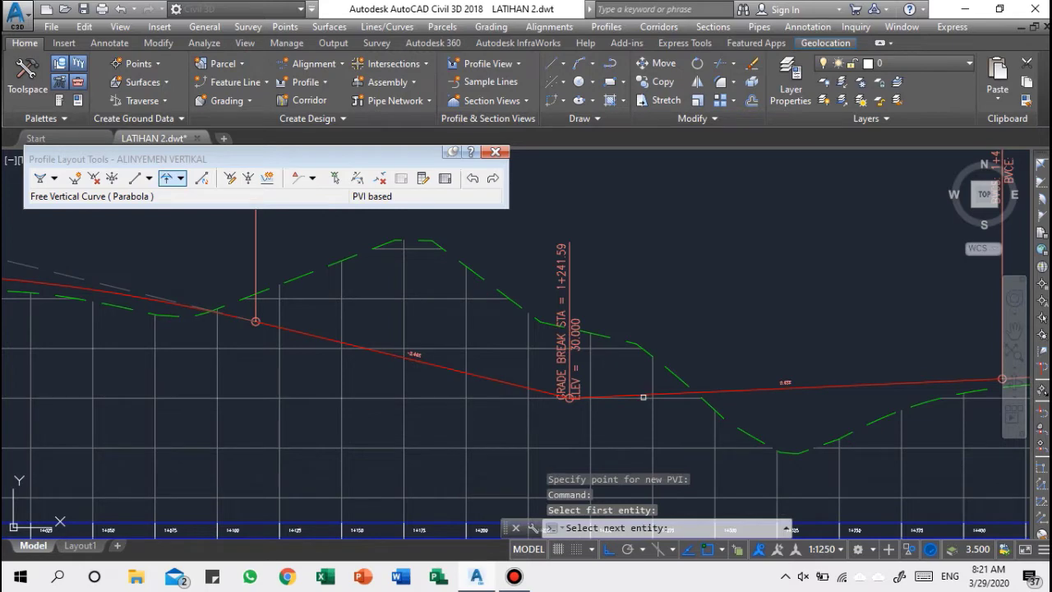
left_click(642, 395)
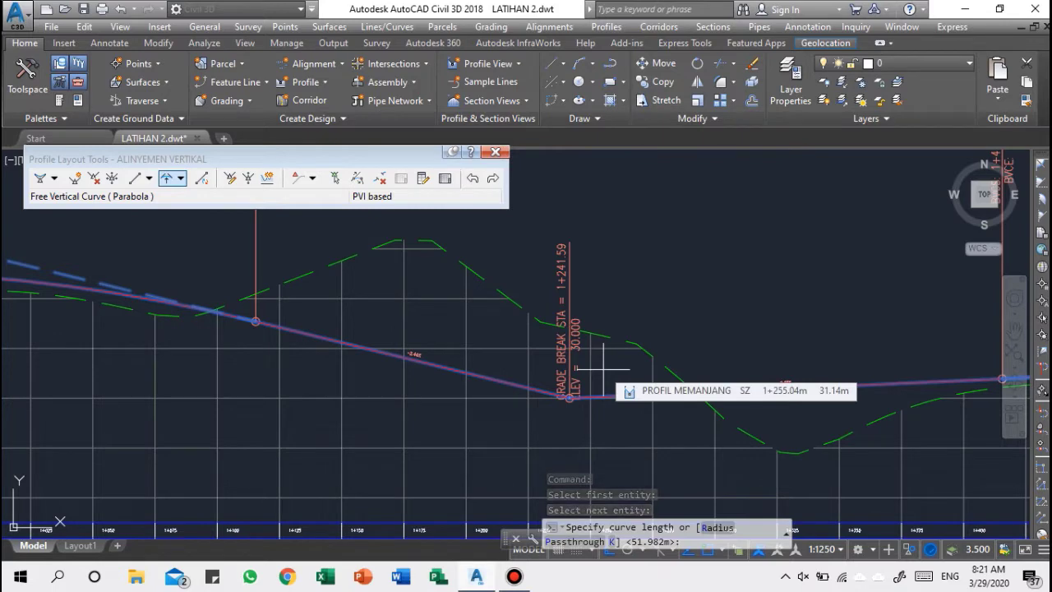
type("100")
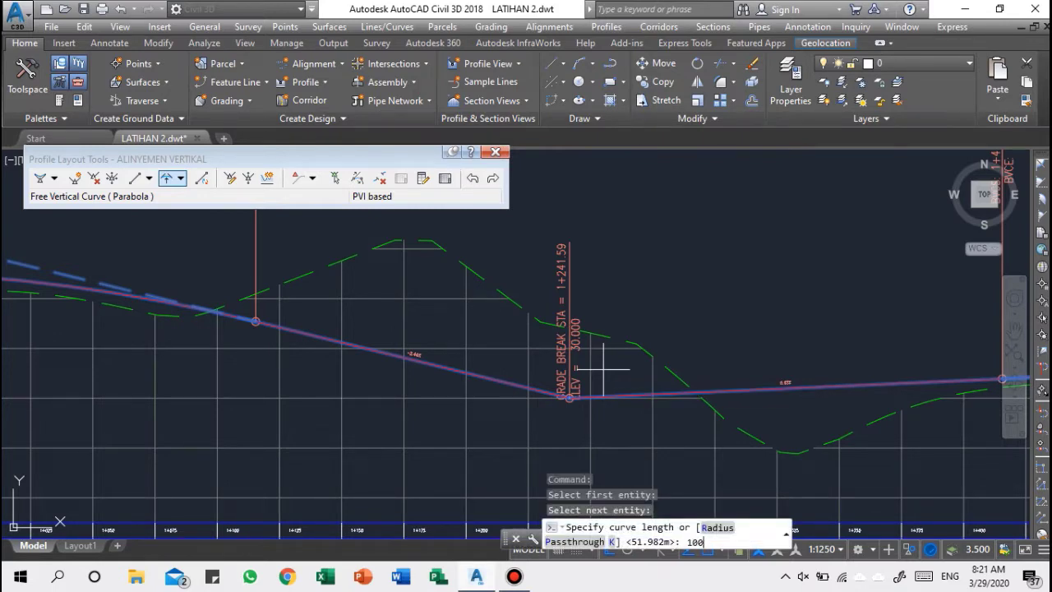
key("Return")
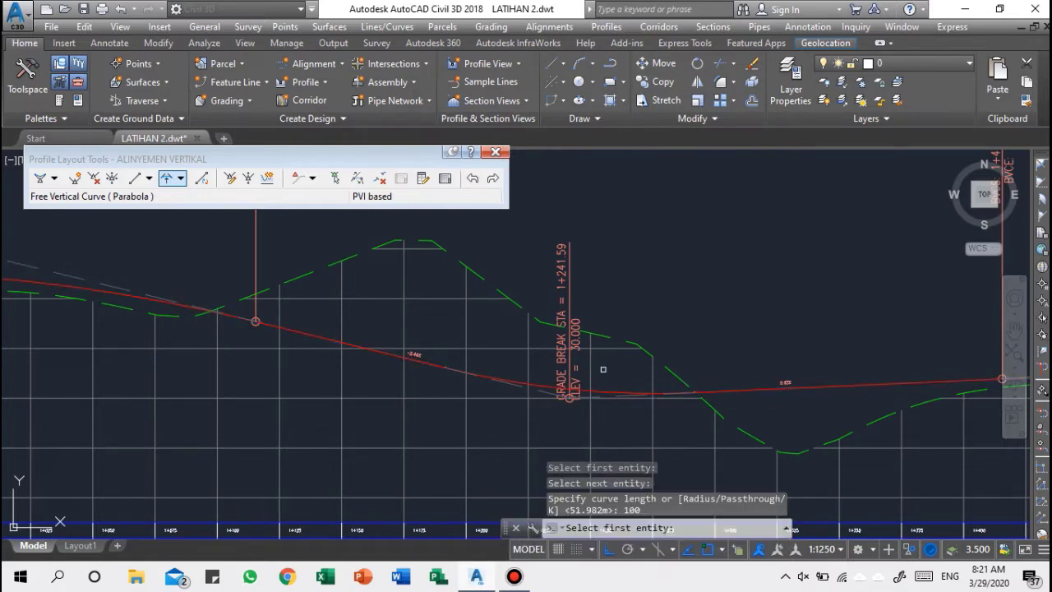
scroll(604, 366, "down", 2)
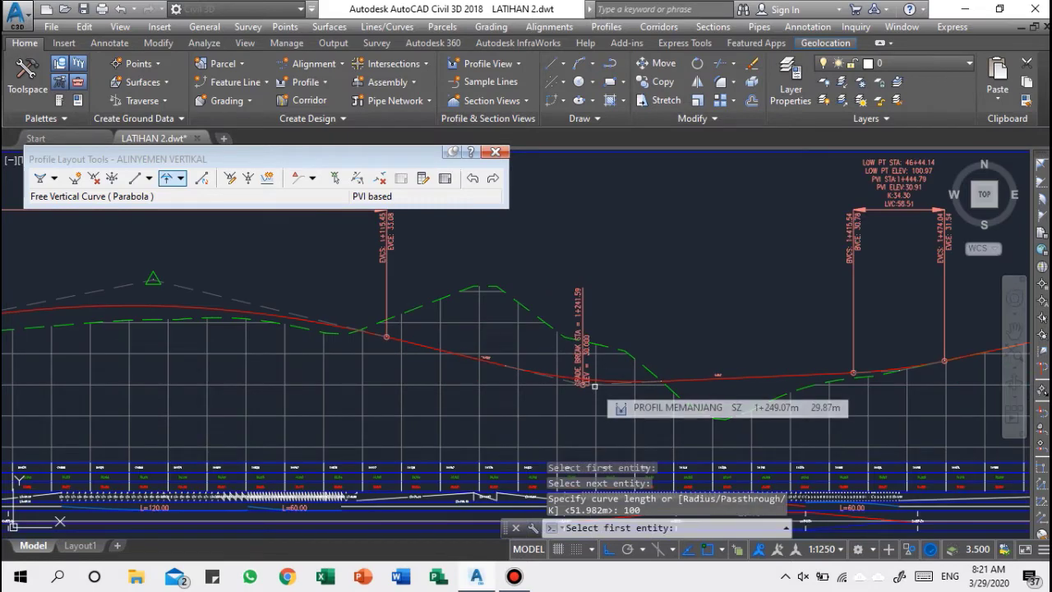
scroll(594, 385, "up", 2)
key("Escape")
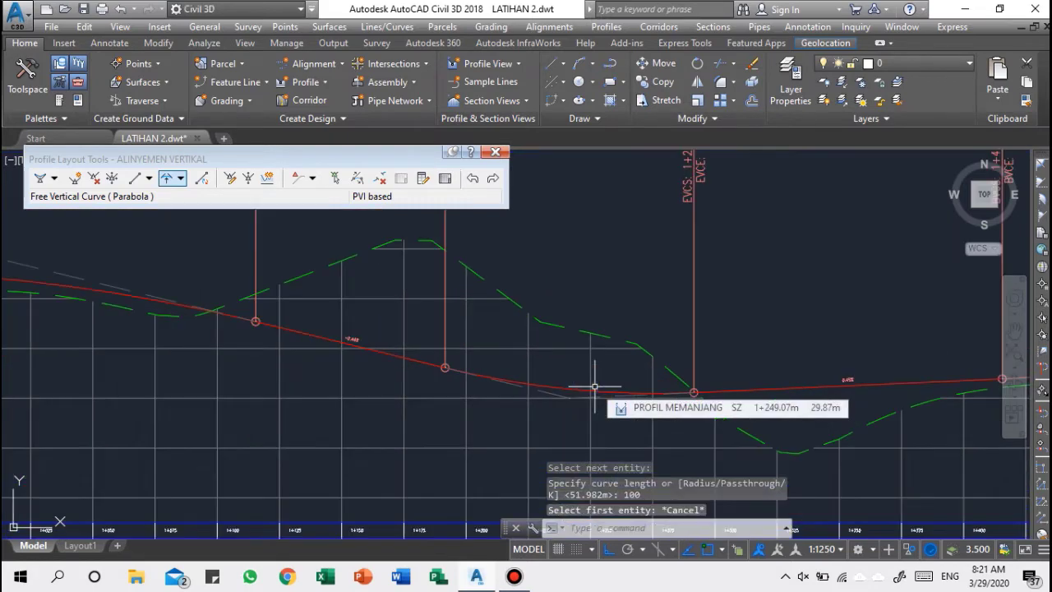
scroll(594, 385, "down", 2)
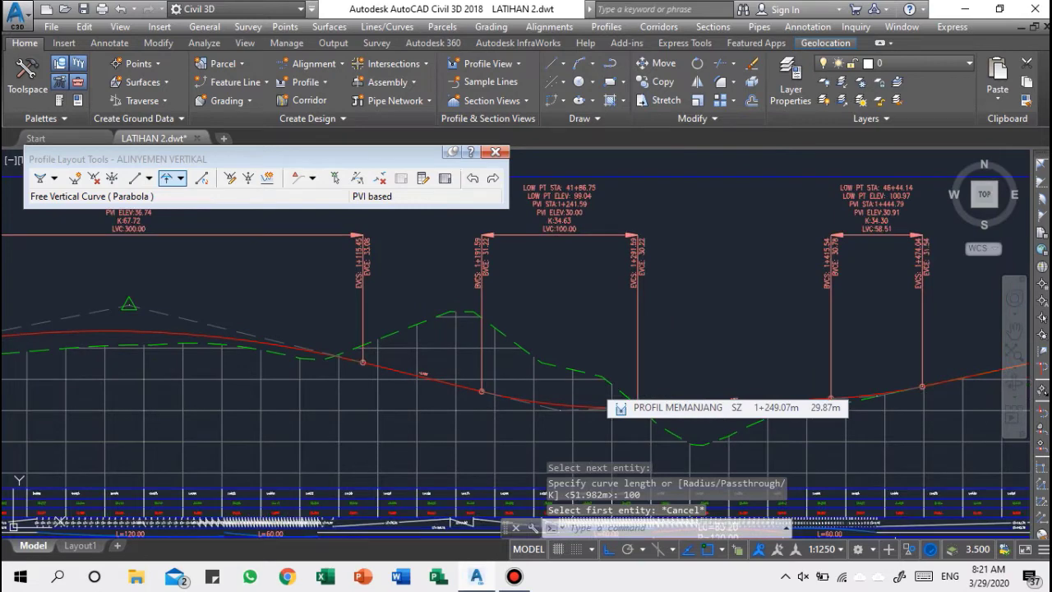
Undo the inserted PVI and its parabolic curve, and close the profile layout tools.
key("ctrl+z")
scroll(594, 385, "down", 3)
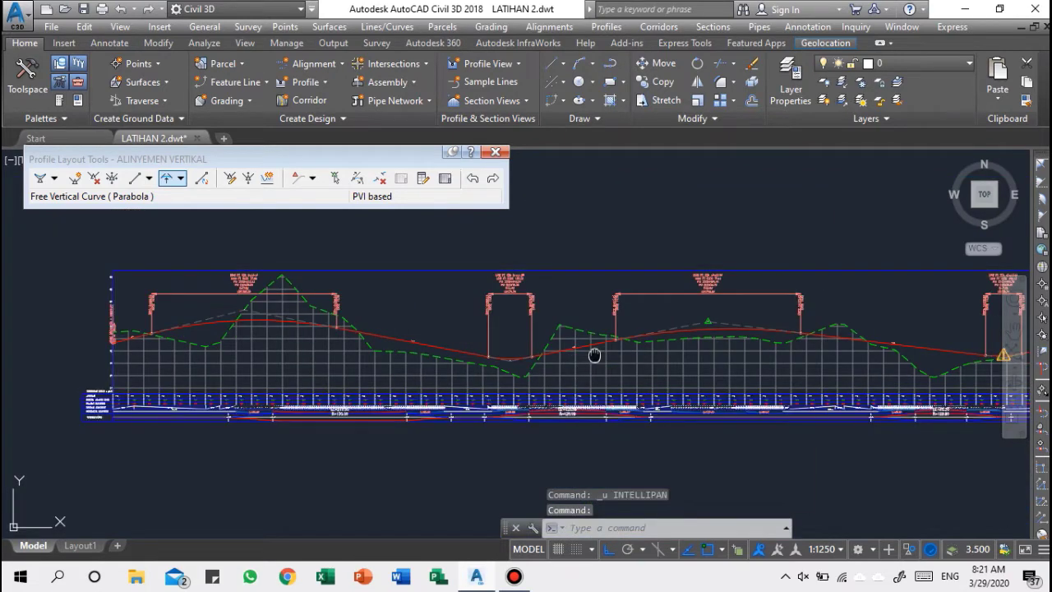
middle_click_drag(594, 355, 545, 405)
left_click(502, 151)
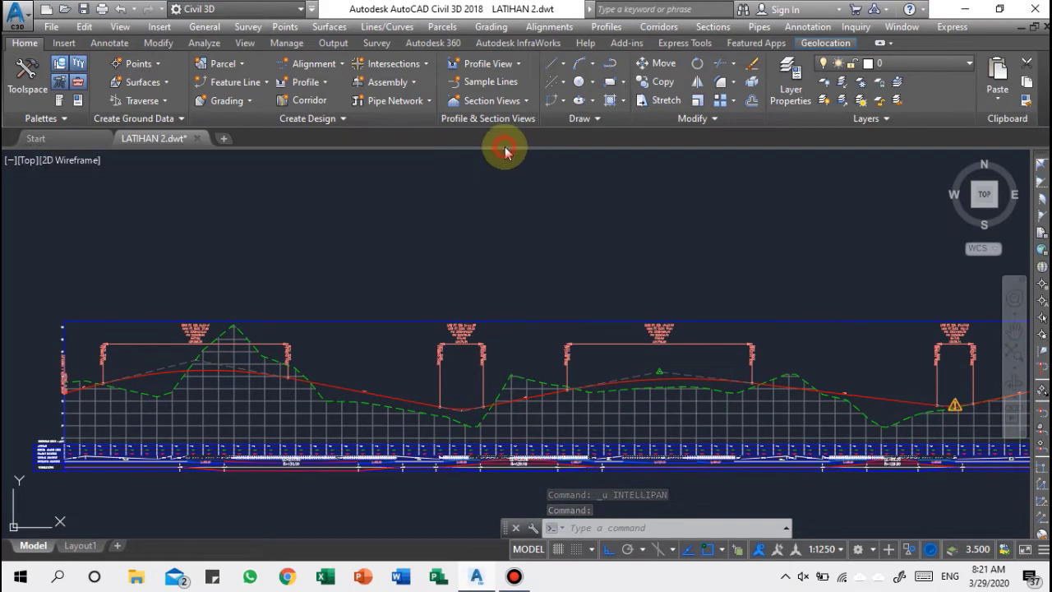
key("Escape")
key("Escape")
Compare the existing ground level and project elevation band values at chainage 0+000 with the profile lines above them.
middle_click_drag(159, 413, 498, 326)
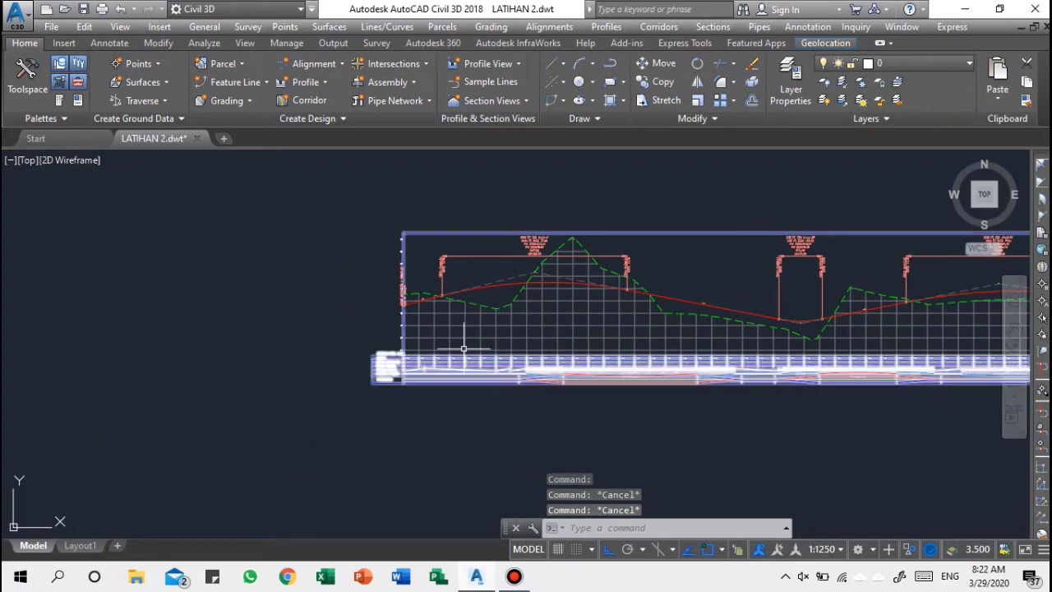
scroll(463, 349, "up", 5)
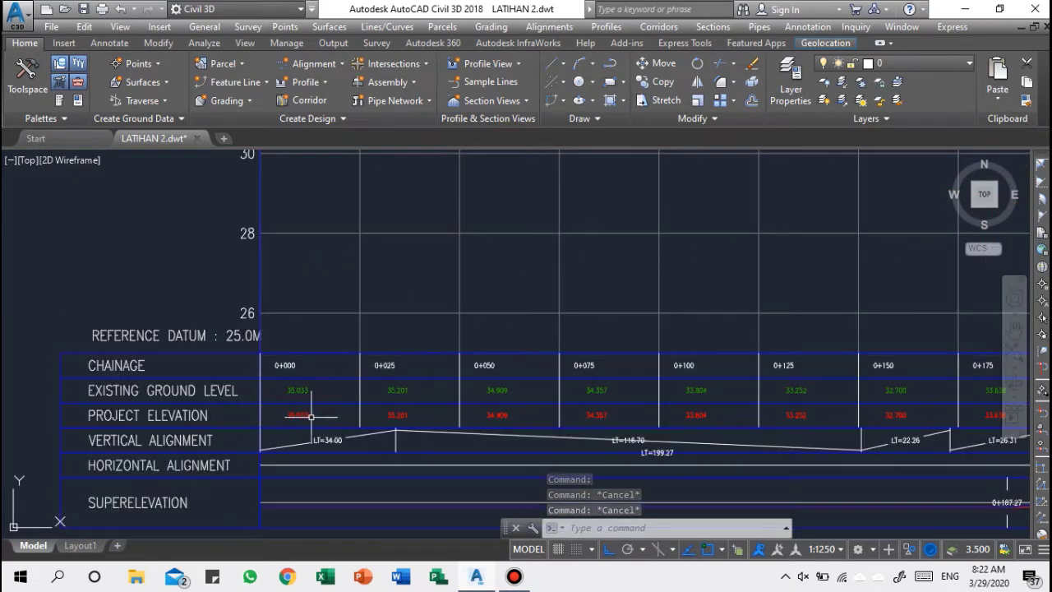
scroll(298, 416, "up", 4)
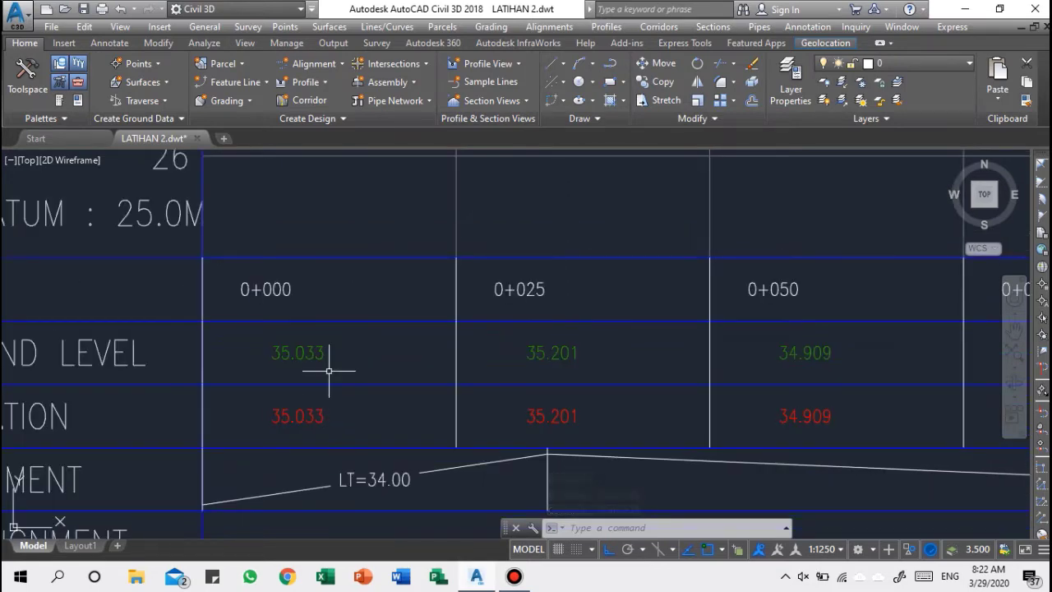
scroll(320, 421, "down", 2)
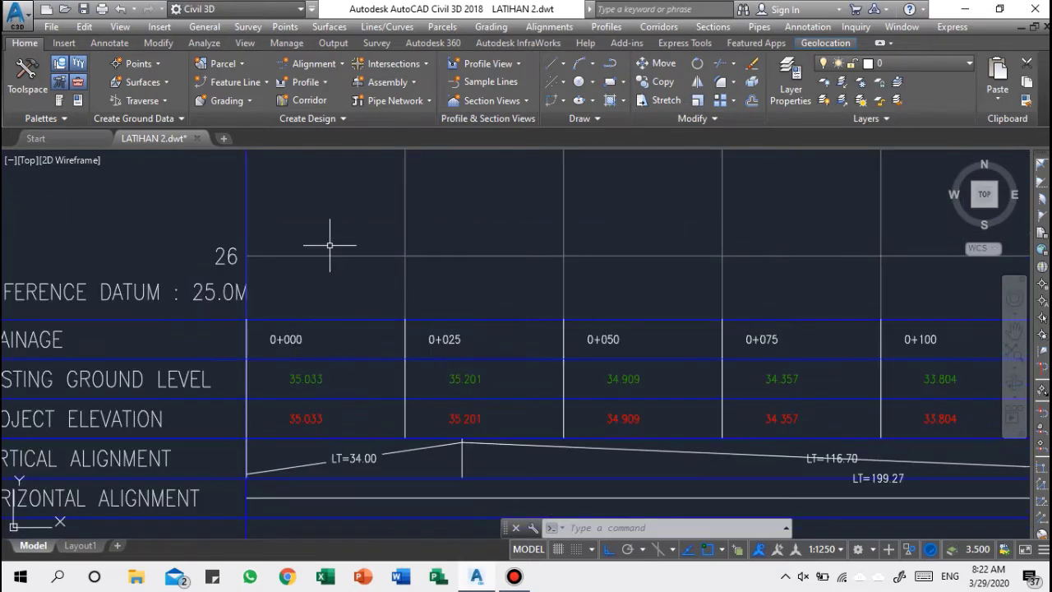
mouse_move(330, 245)
middle_mouse_down()
mouse_move(323, 331)
mouse_move(308, 355)
middle_mouse_up()
scroll(324, 331, "down", 2)
scroll(324, 330, "down", 2)
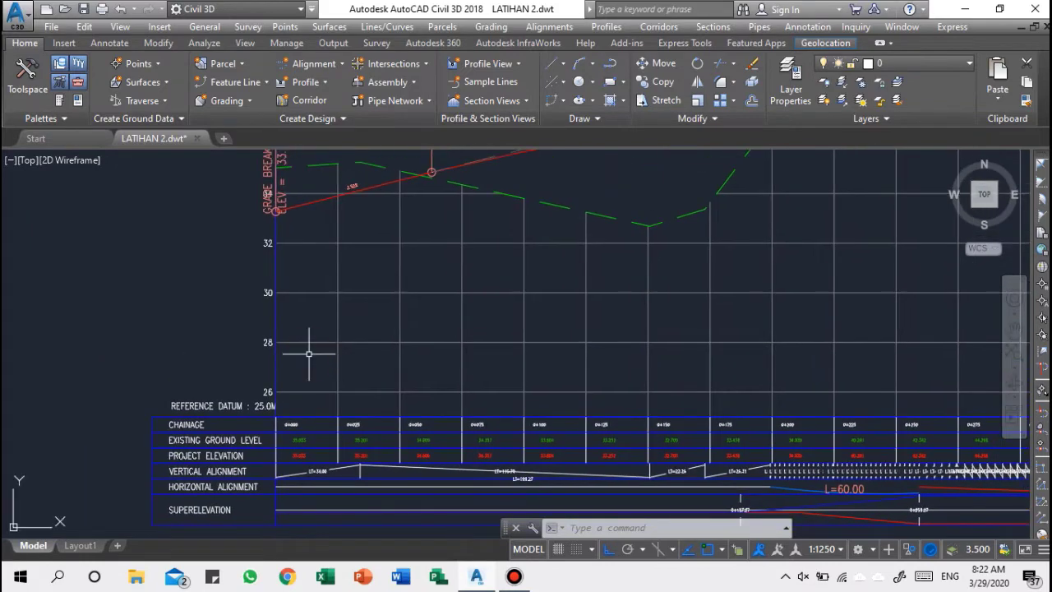
mouse_move(296, 202)
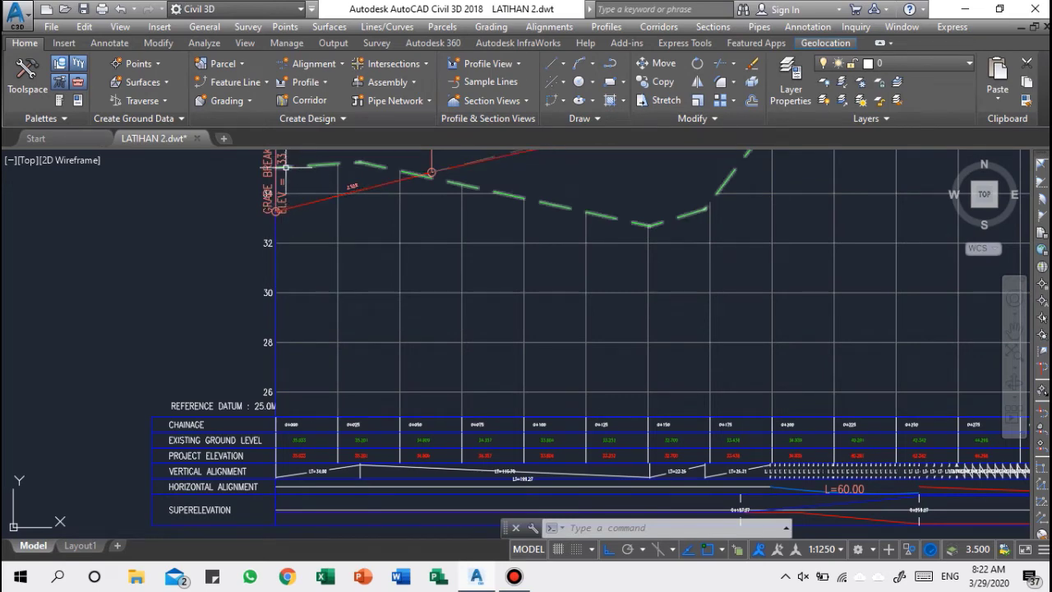
middle_click_drag(286, 167, 293, 185)
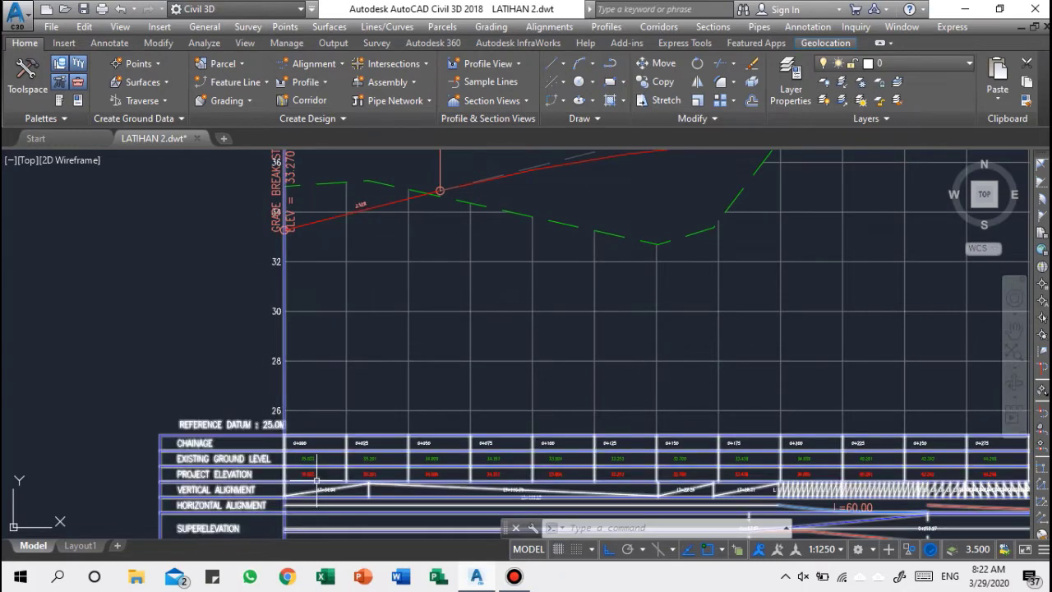
scroll(316, 479, "up", 2)
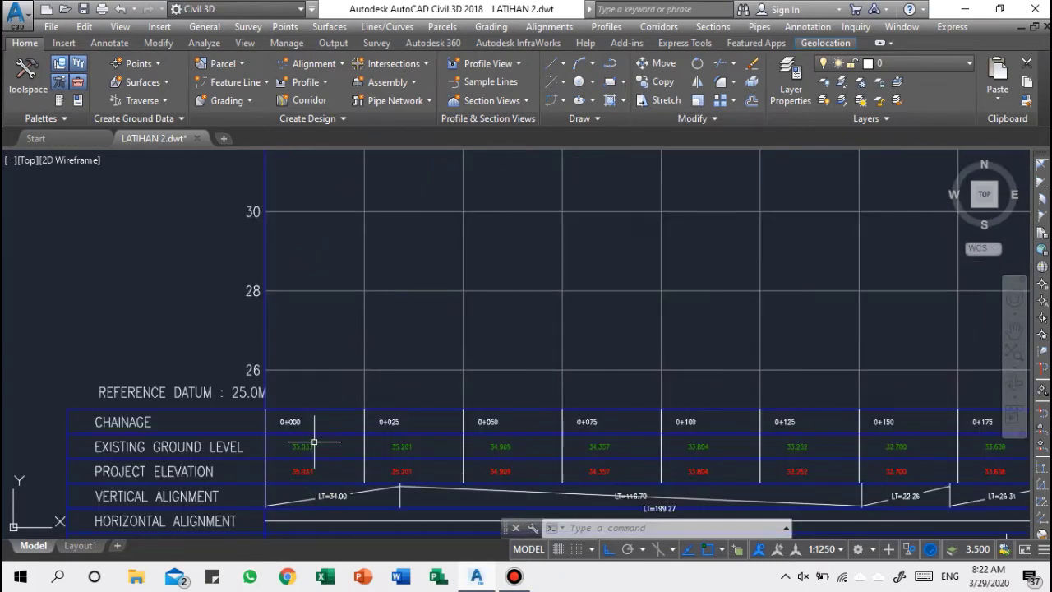
middle_click_drag(314, 444, 334, 474)
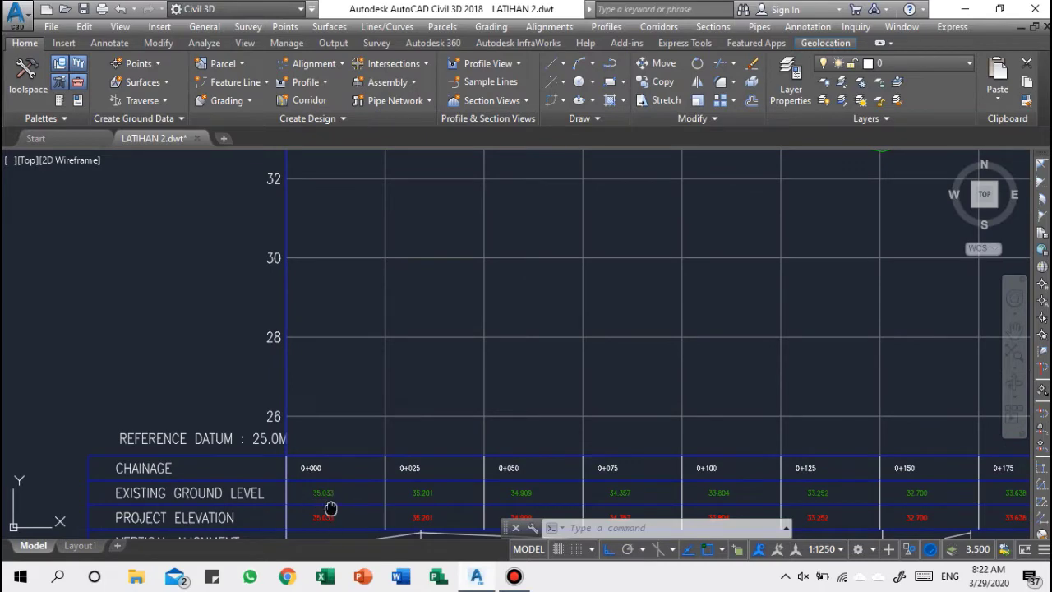
middle_click_drag(332, 505, 331, 369)
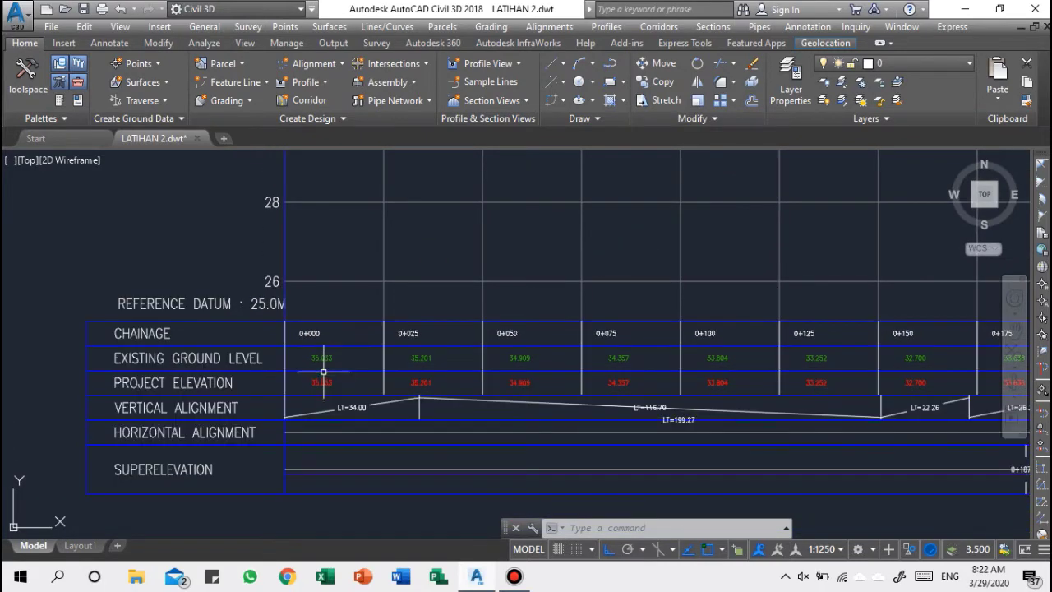
In the PROFIL MEMANJANG profile view's band properties, set Profile1 of the third profile data band (project elevation) to ALINYEMEN VERTIKAL.
left_click(322, 369)
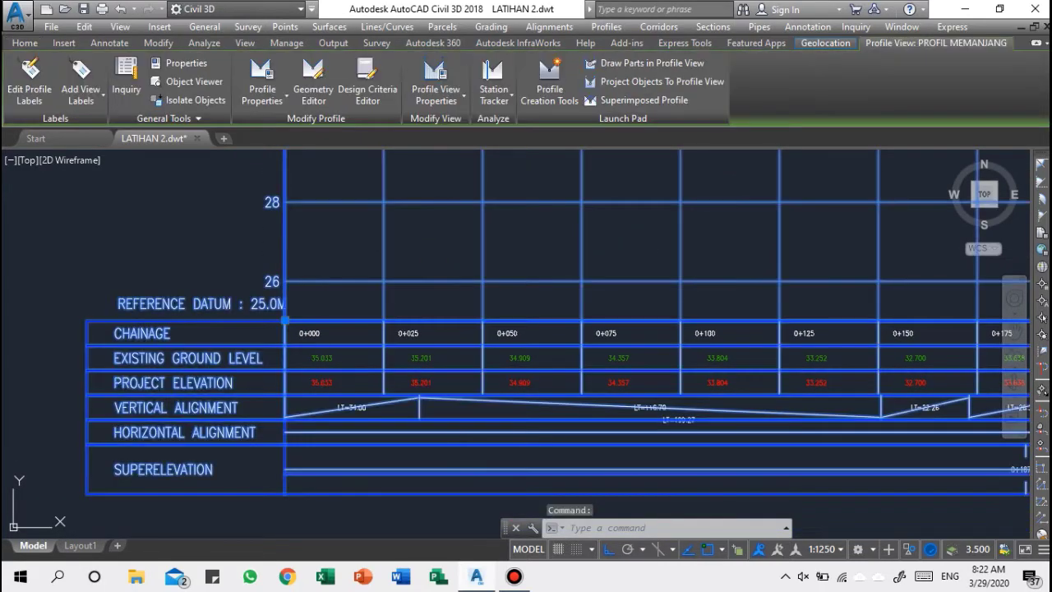
right_click(321, 369)
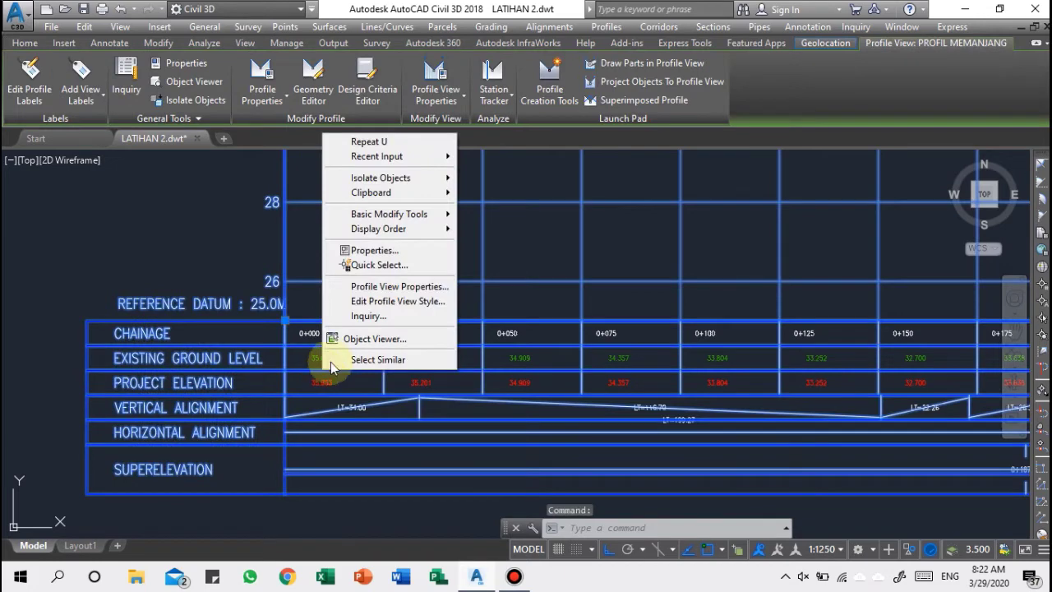
left_click(359, 288)
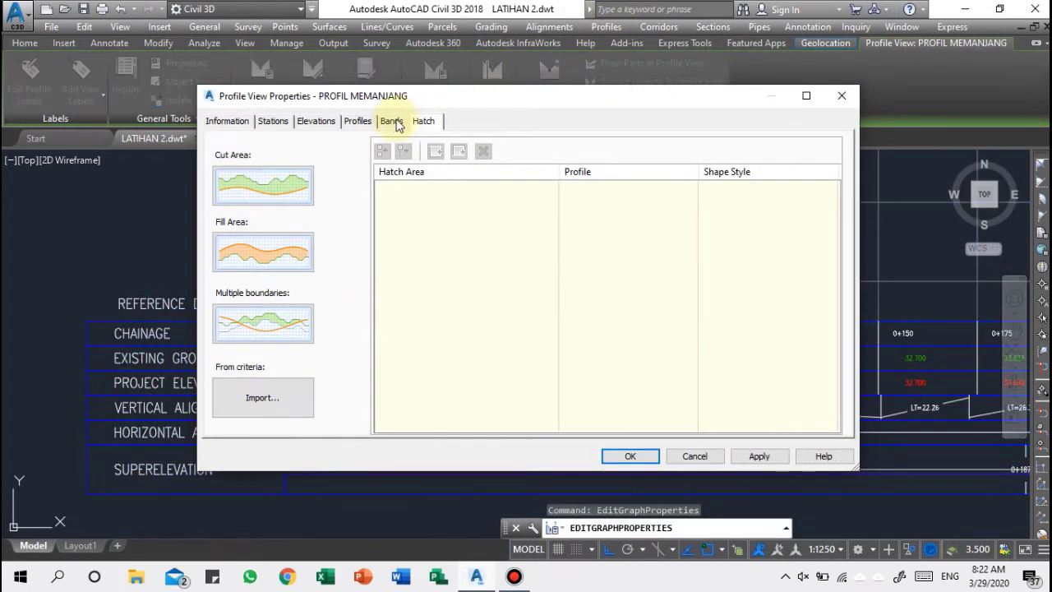
left_click(393, 122)
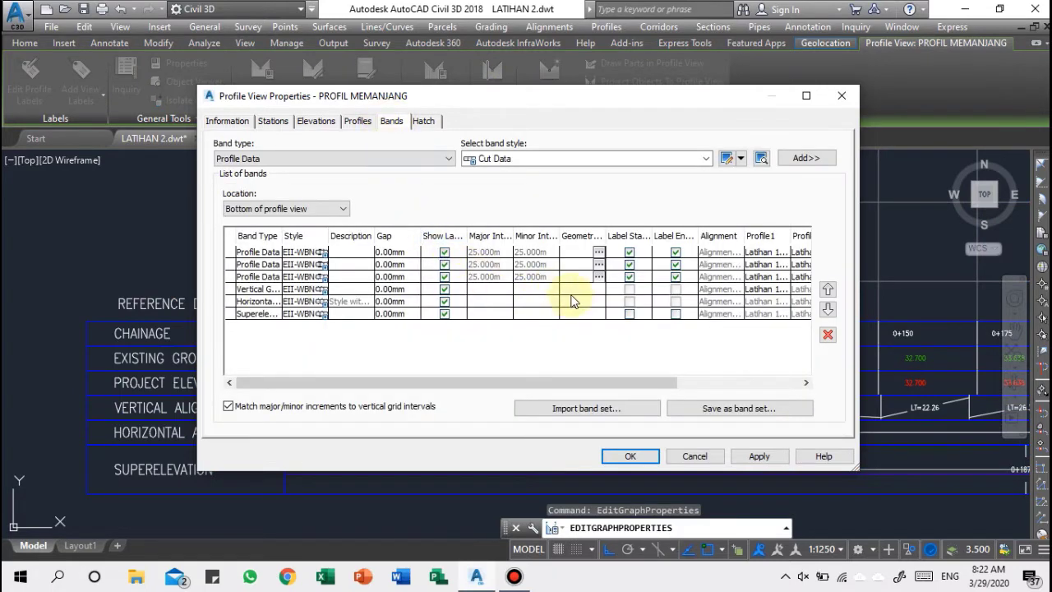
left_click_drag(575, 382, 735, 371)
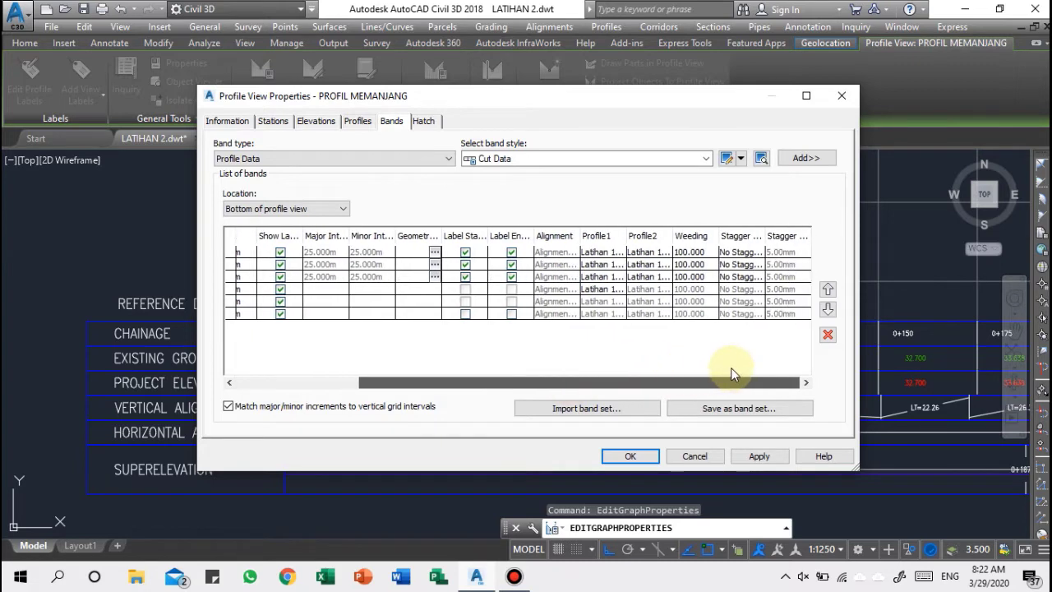
left_click(610, 278)
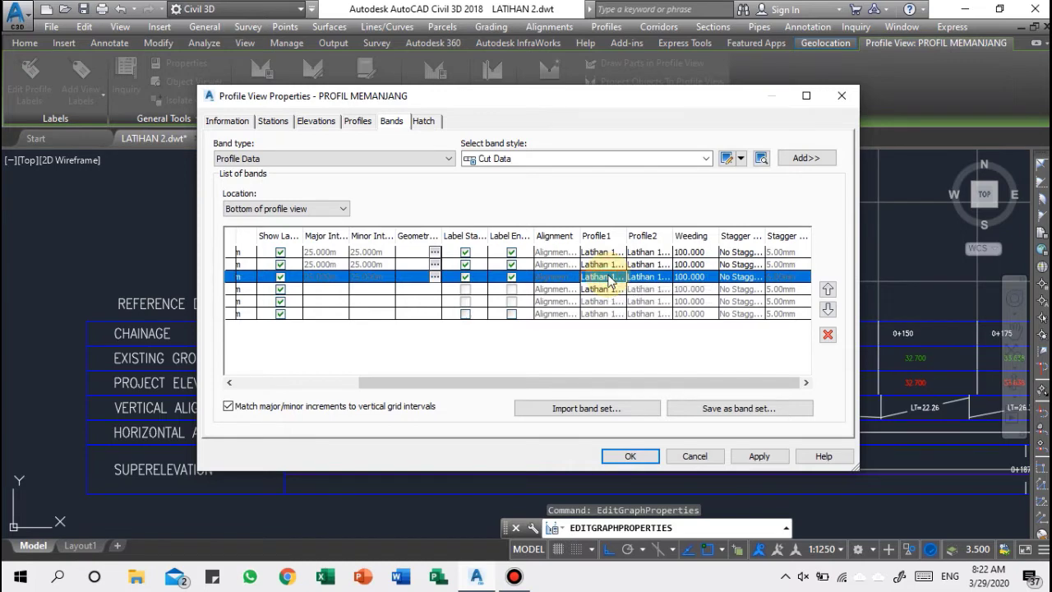
left_click(610, 279)
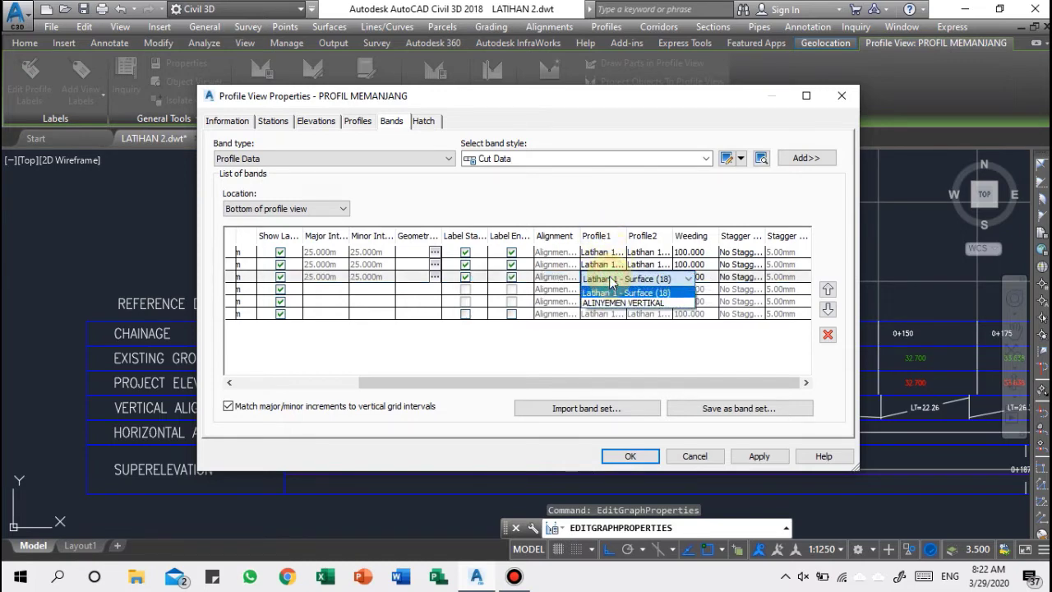
left_click(622, 303)
Set Profile1 of the vertical geometry band and Profile2 of the project elevation band to ALINYEMEN VERTIKAL.
left_click(606, 289)
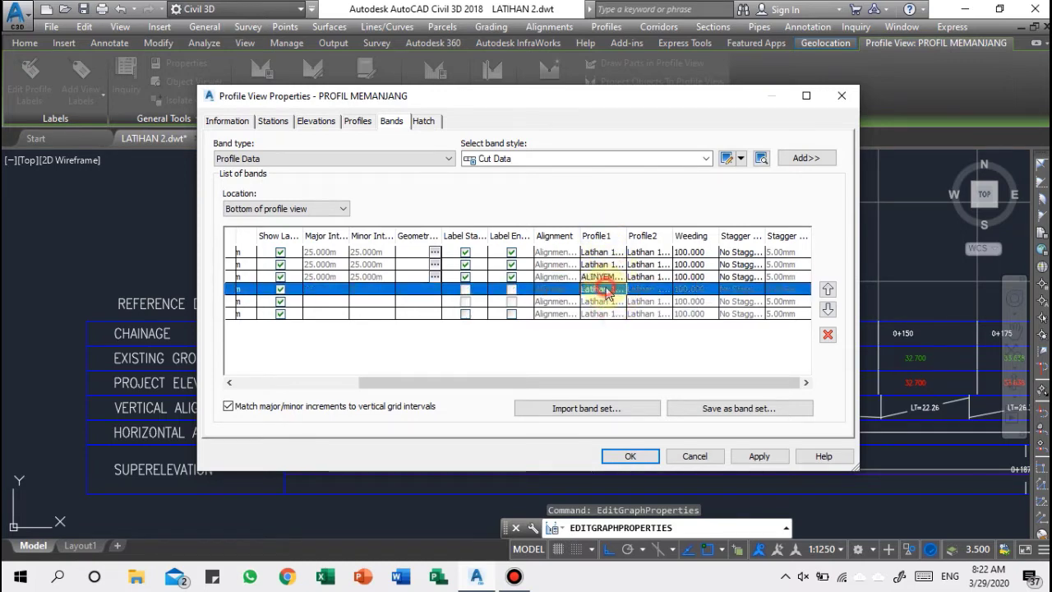
left_click(607, 289)
left_click(611, 315)
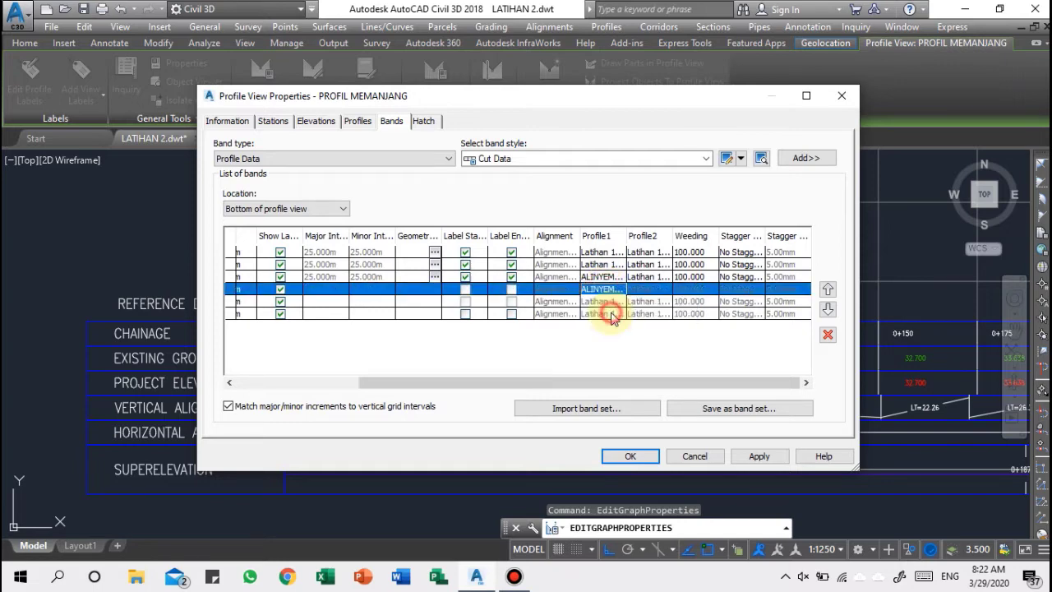
left_click(649, 280)
left_click(649, 279)
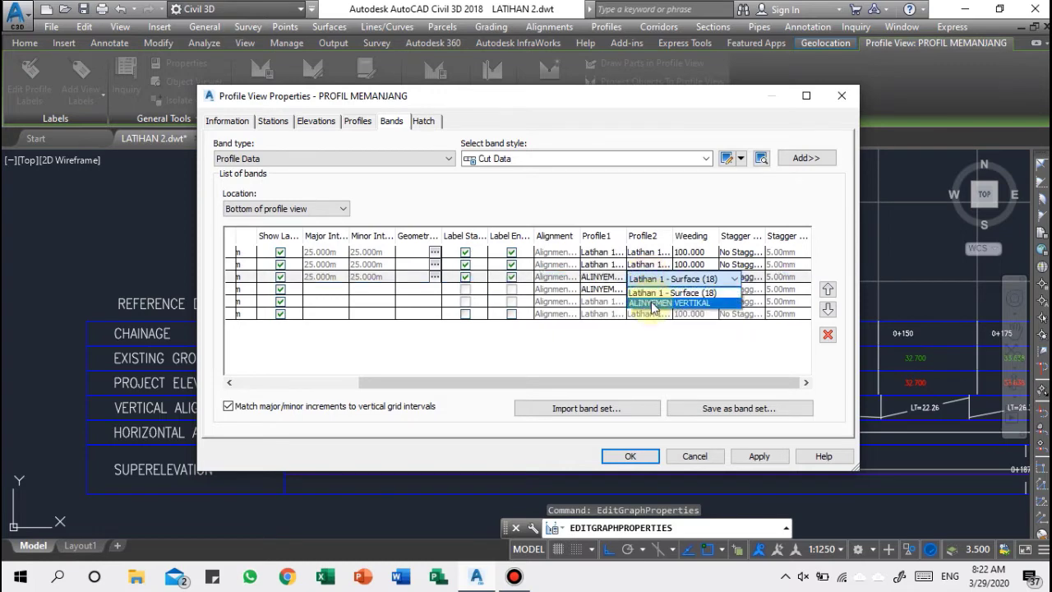
left_click(651, 304)
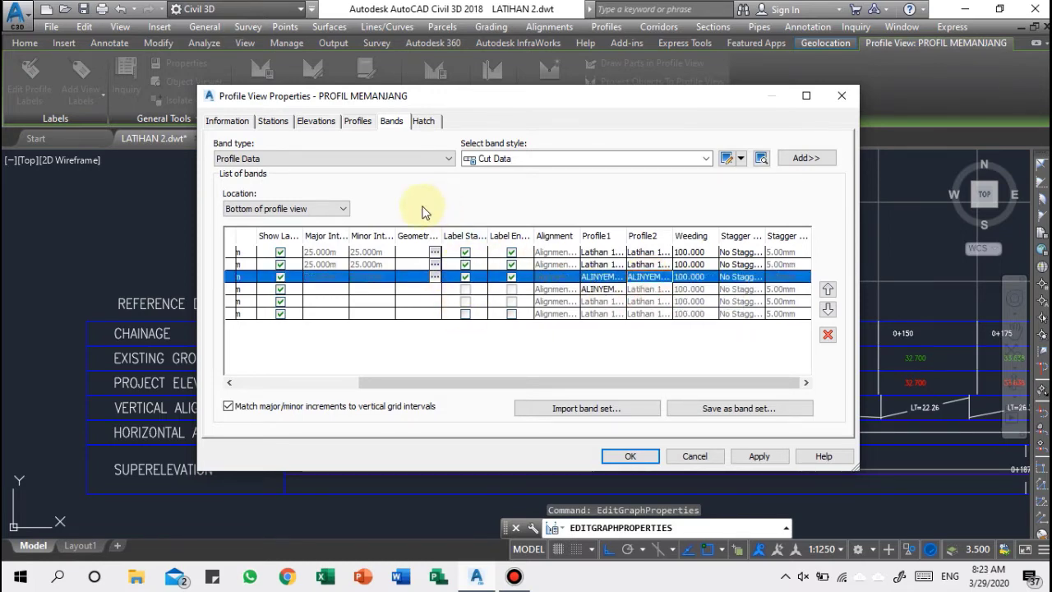
Add a fill area hatch between ALINYEMEN VERTIKAL and Latihan 1 - Surface (18), and apply the profile view properties.
left_click(542, 97)
left_click_drag(542, 98, 526, 148)
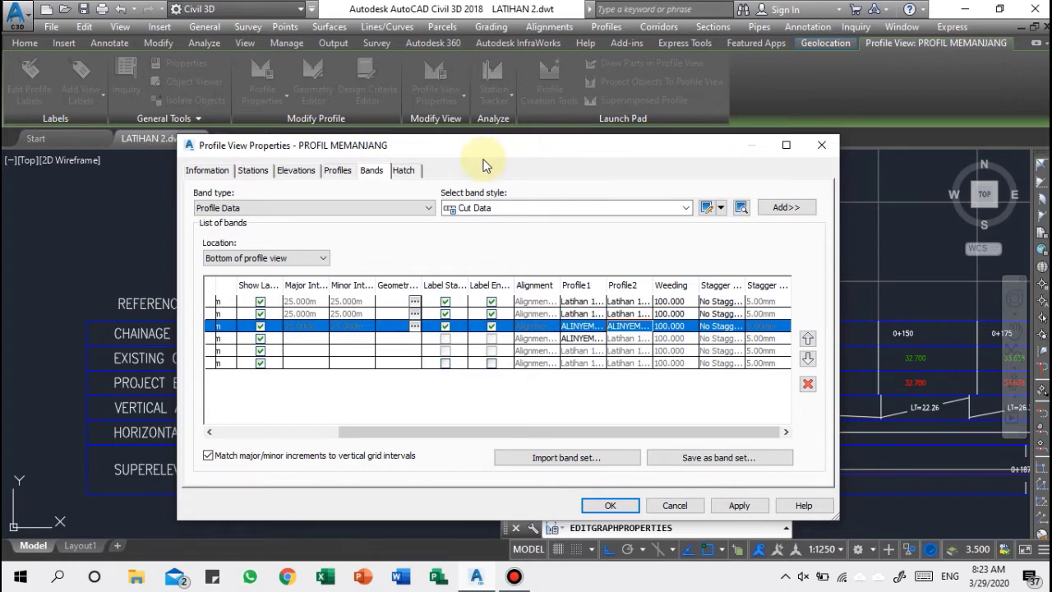
left_click(406, 171)
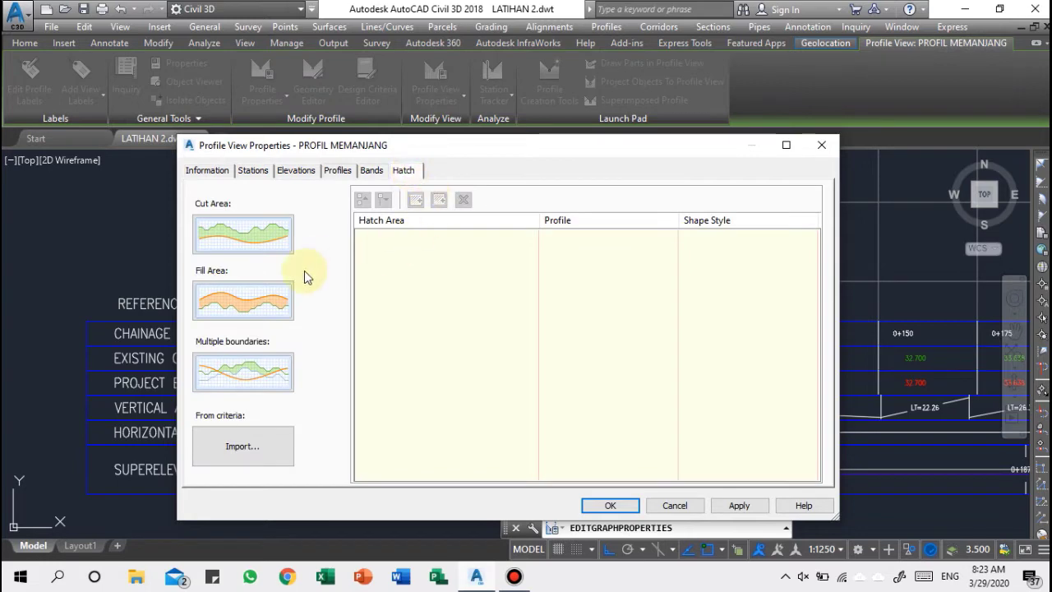
left_click(240, 300)
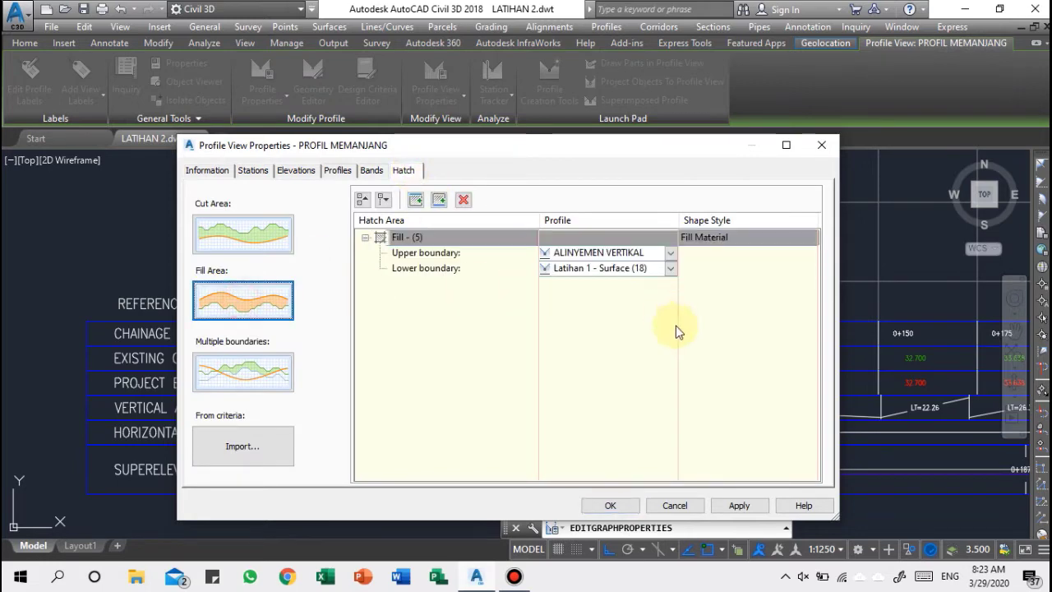
left_click(613, 505)
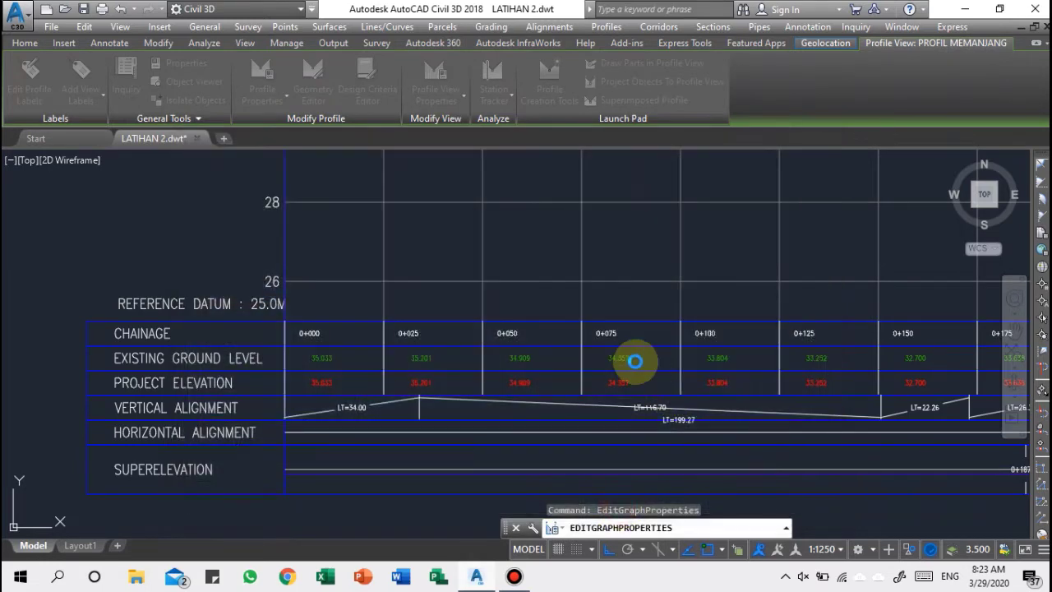
Examine the project elevation band values and the fill hatching along the whole profile view.
scroll(296, 360, "up", 2)
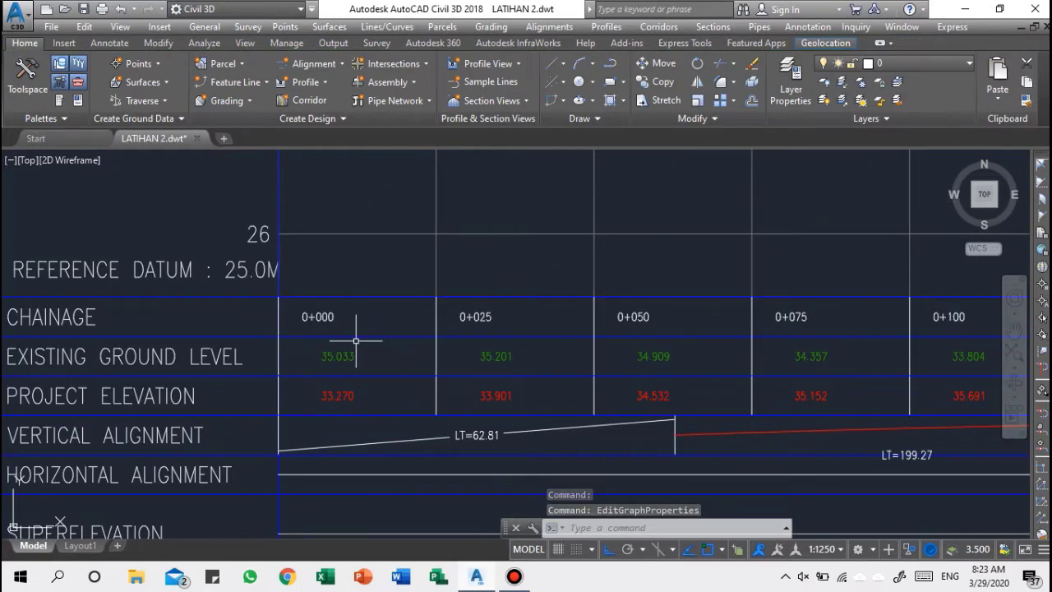
scroll(371, 332, "down", 3)
scroll(427, 283, "down", 3)
scroll(353, 348, "down", 1)
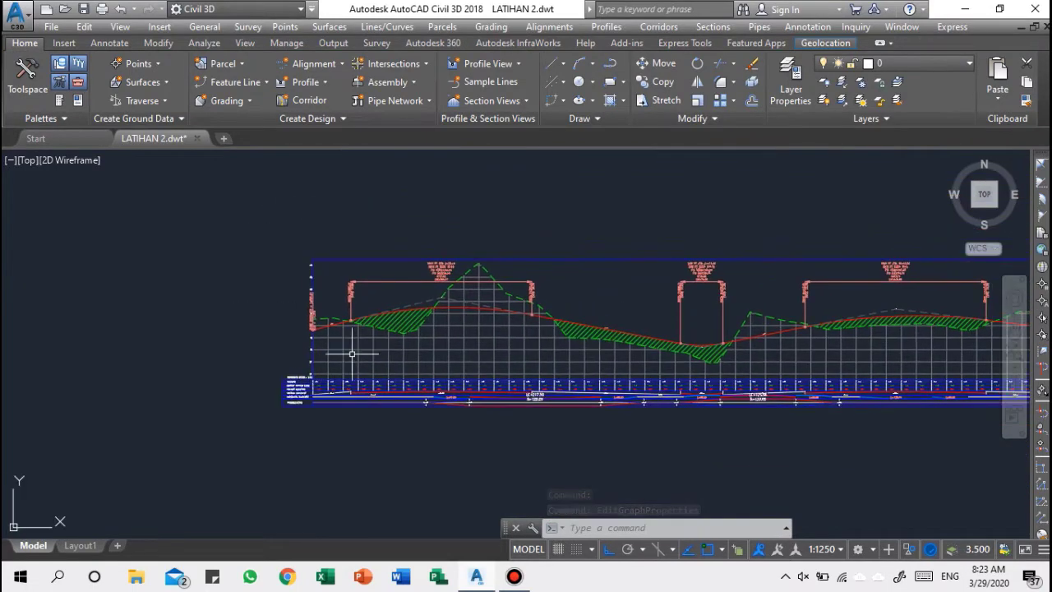
scroll(361, 335, "up", 1)
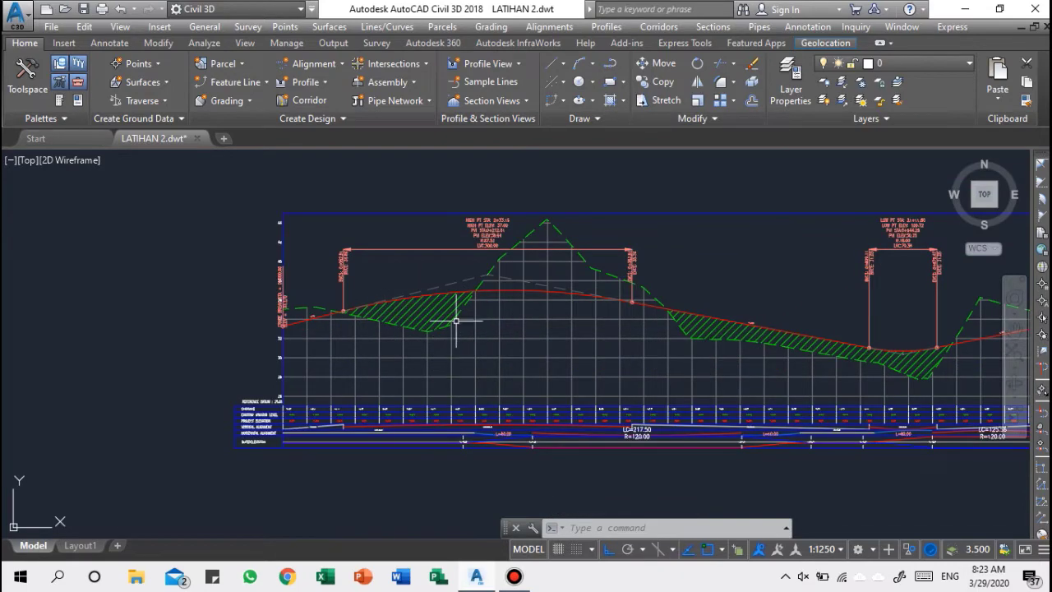
scroll(431, 309, "down", 3)
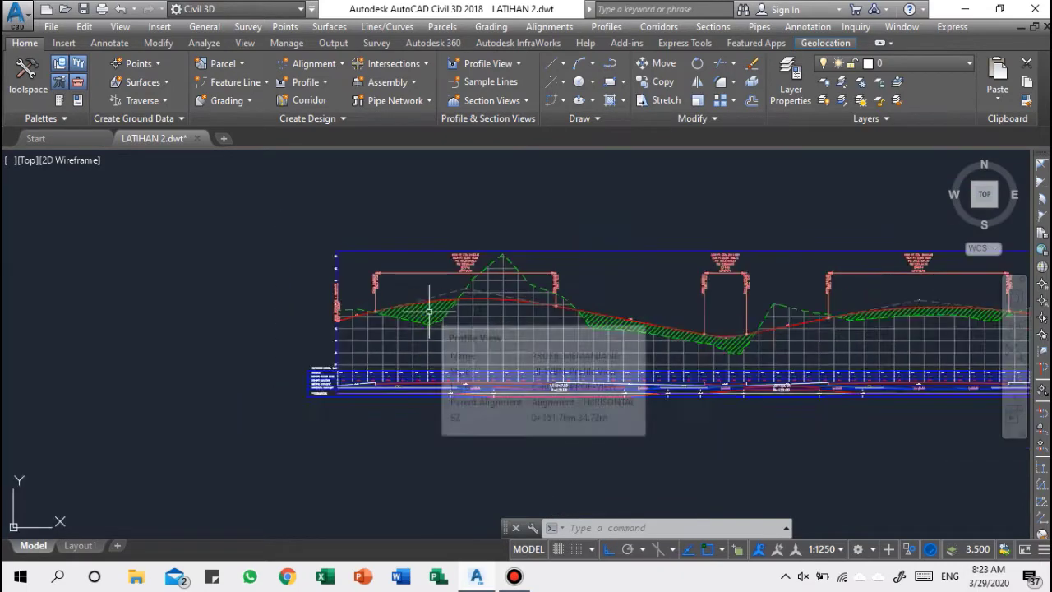
middle_click_drag(438, 316, 545, 265)
scroll(547, 263, "down", 2)
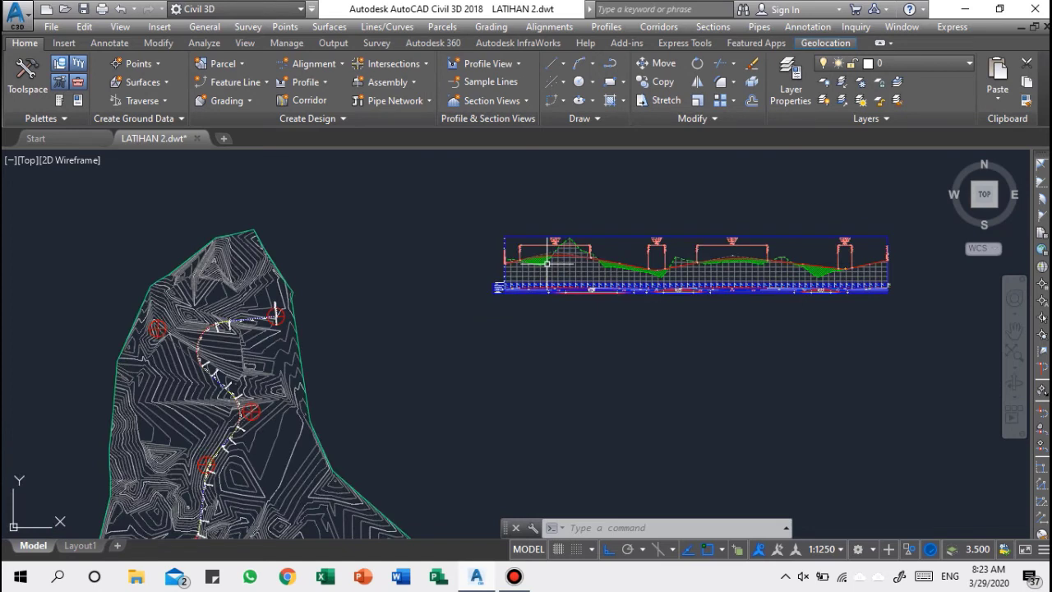
mouse_move(546, 263)
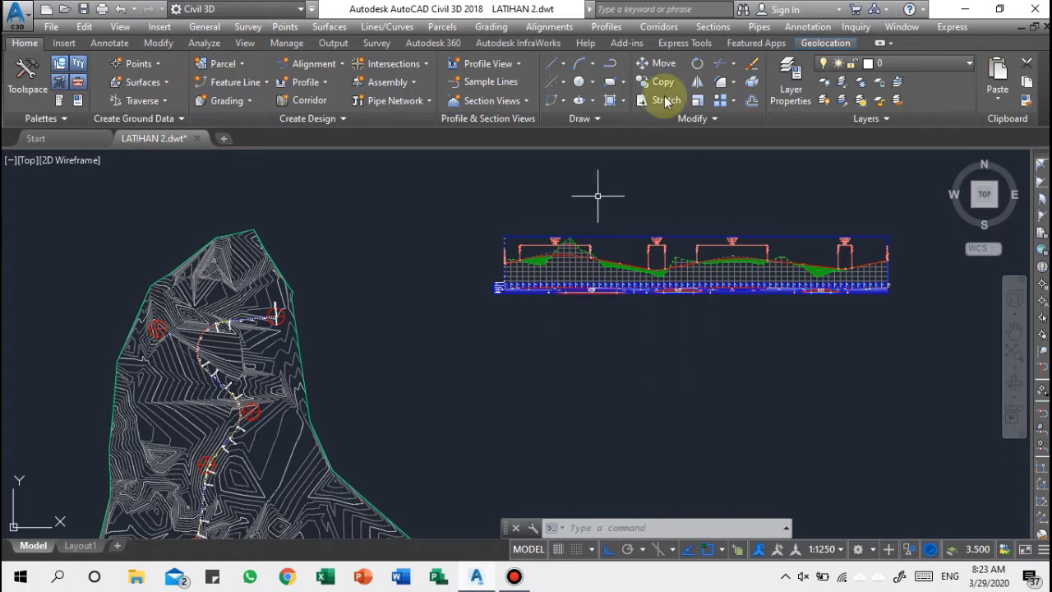
scroll(552, 263, "up", 2)
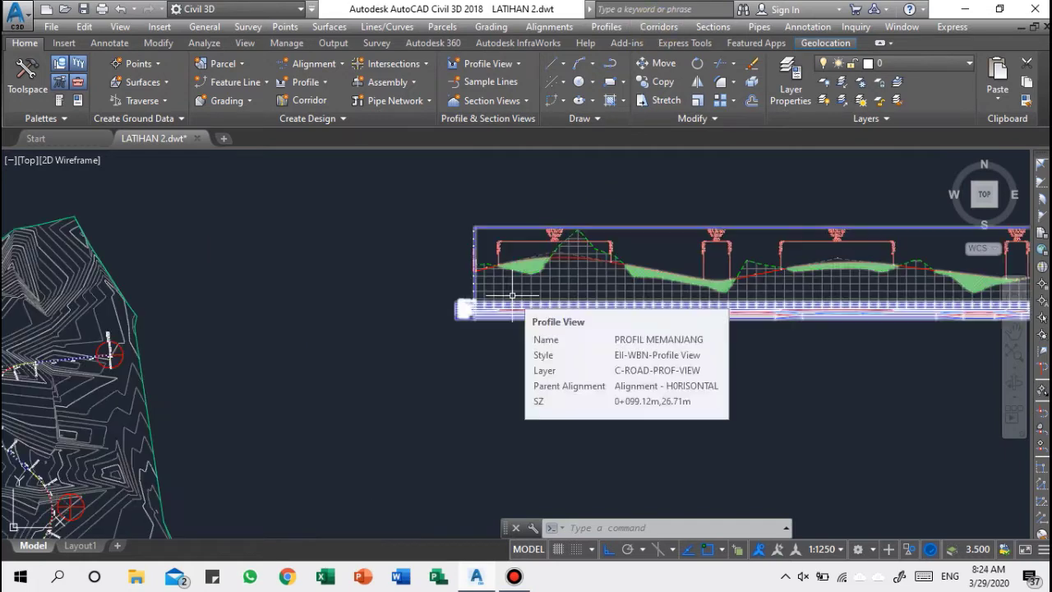
Place a Divided Highway assembly from the metric common assemblies in the empty space below the profile view.
left_click(59, 104)
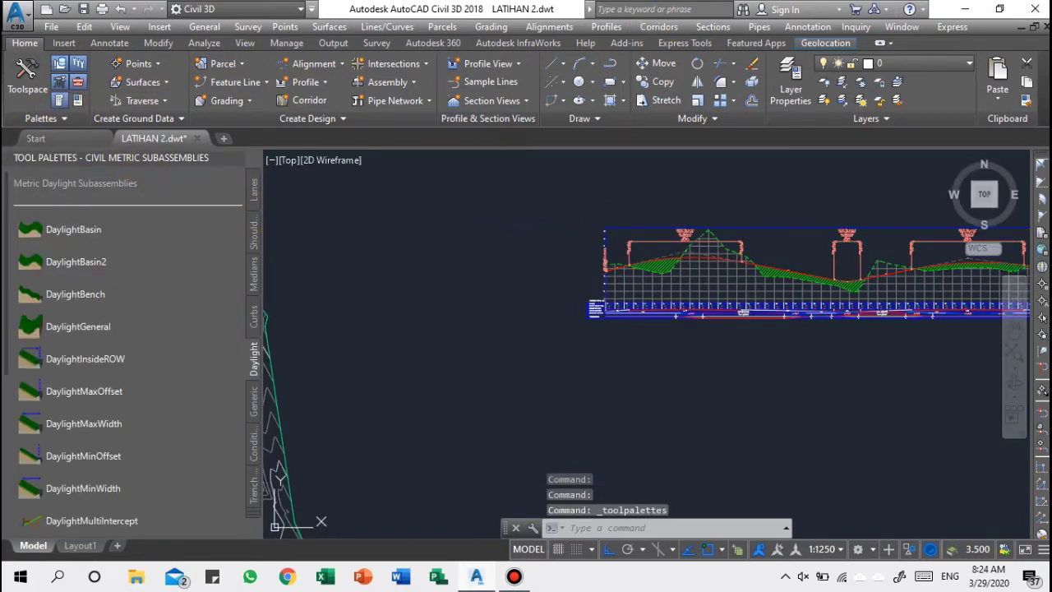
left_click(253, 512)
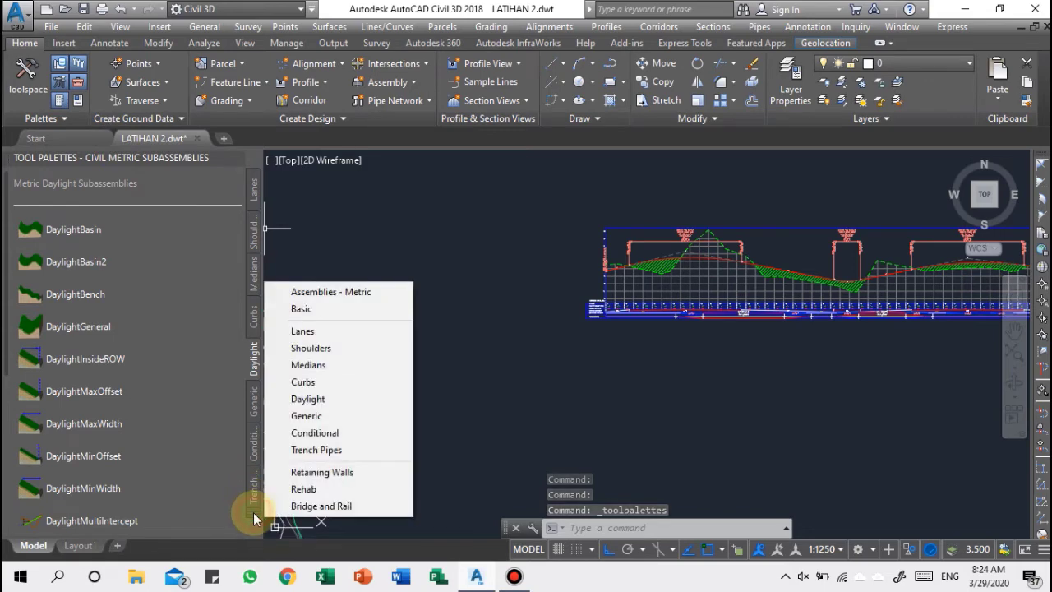
left_click(314, 294)
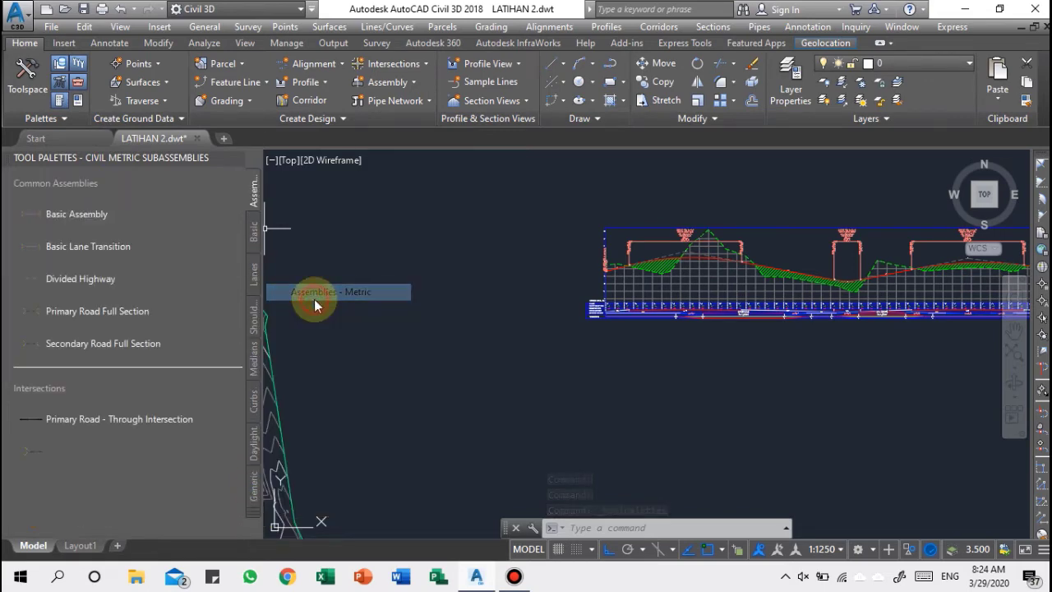
left_click(58, 277)
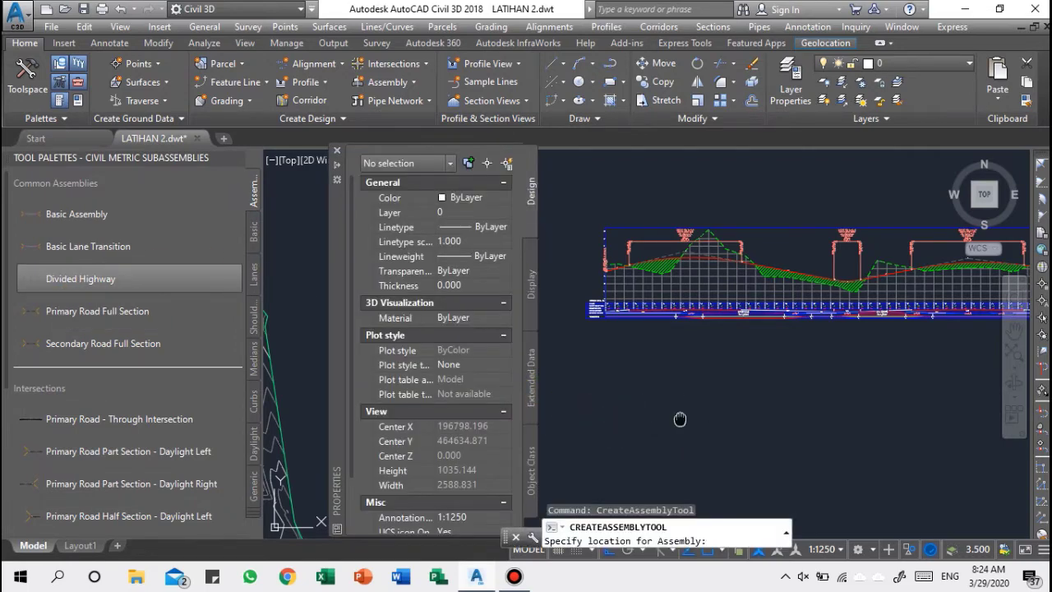
middle_click_drag(679, 420, 616, 338)
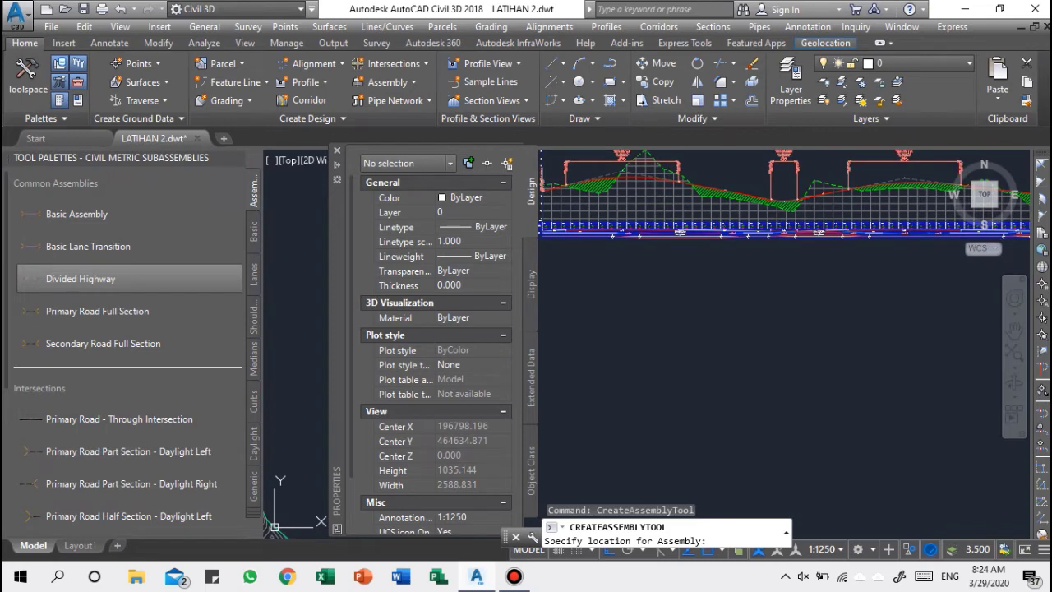
scroll(650, 352, "up", 5)
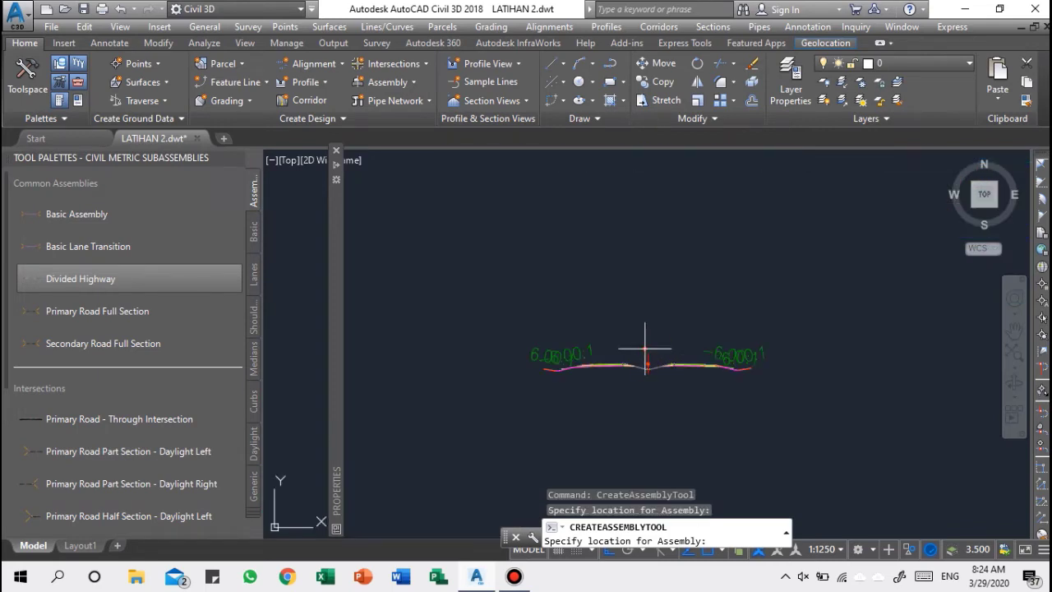
scroll(646, 350, "up", 2)
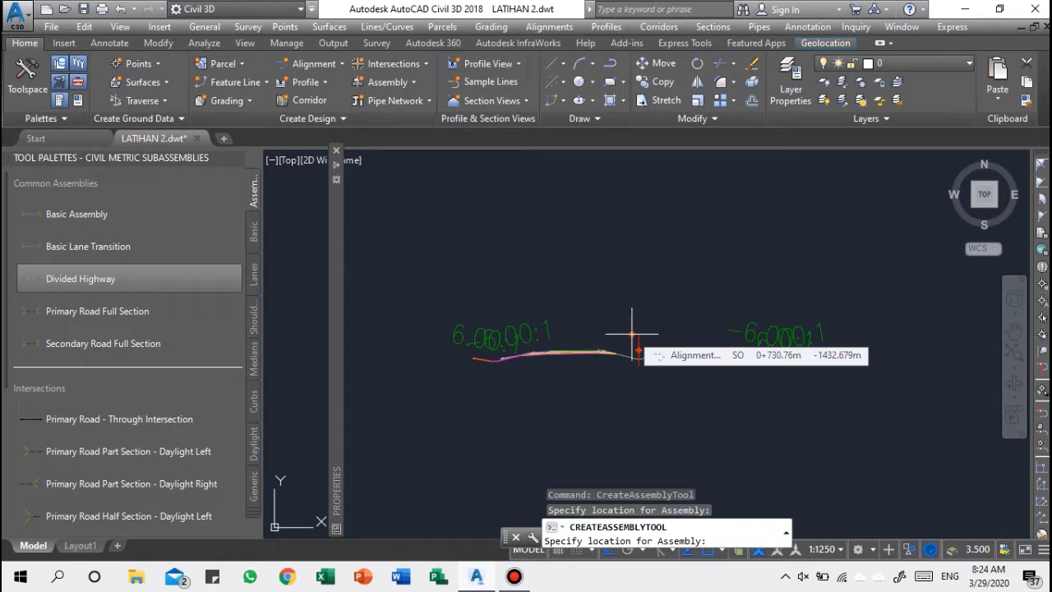
left_click(639, 376)
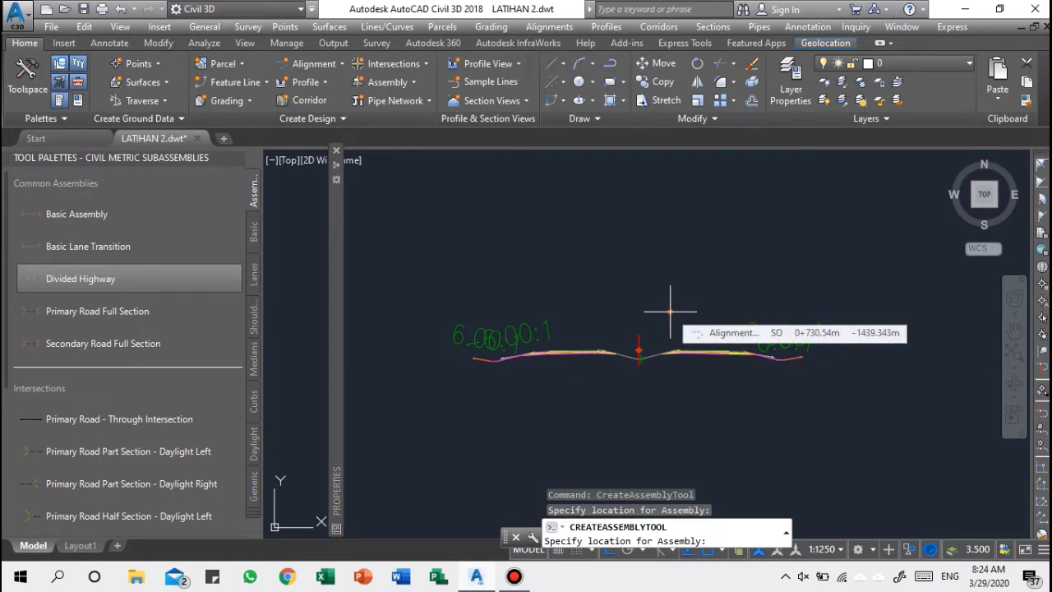
key("Escape")
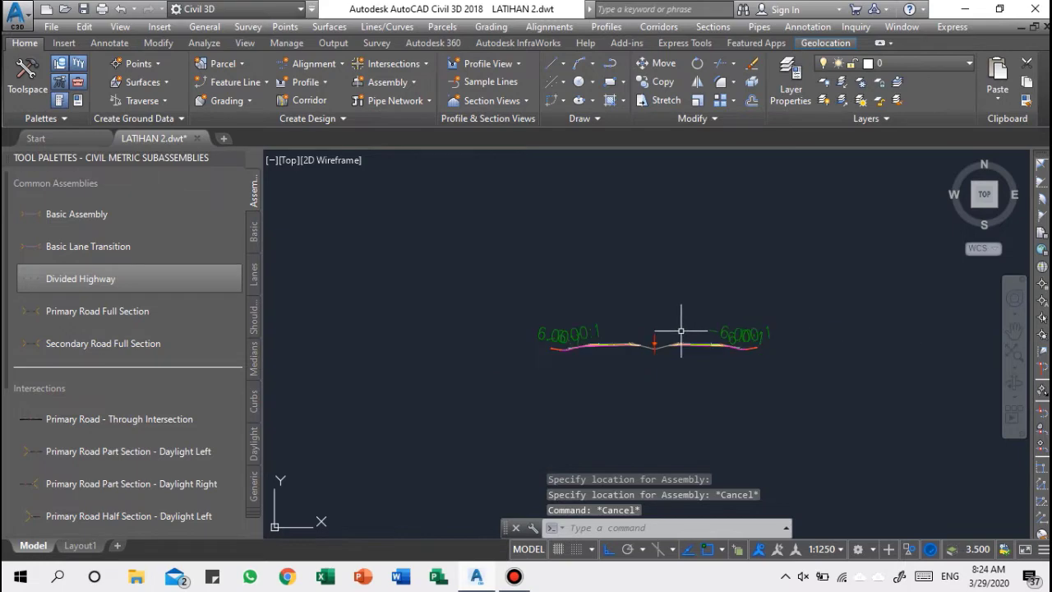
Erase the Divided Highway assembly and close the subassembly tool palettes.
left_click(798, 383)
left_click(501, 287)
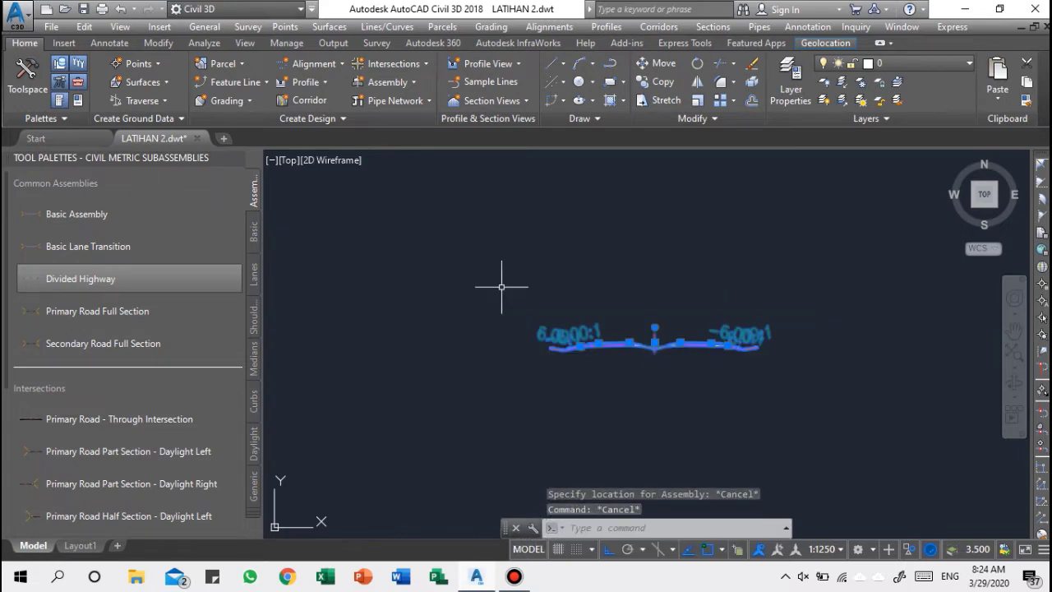
key("Delete")
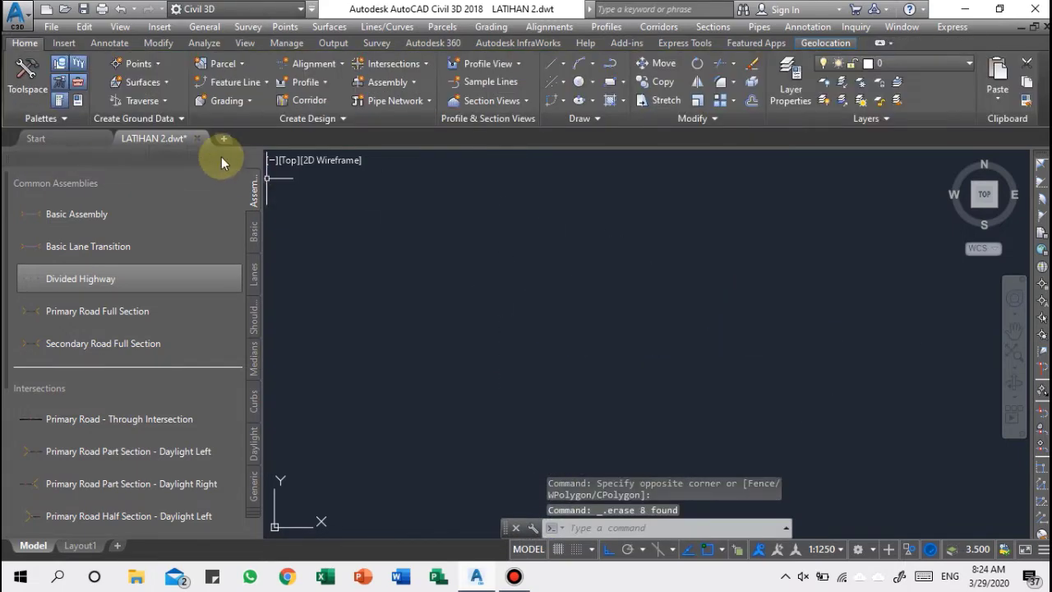
left_click(235, 157)
scroll(580, 278, "down", 6)
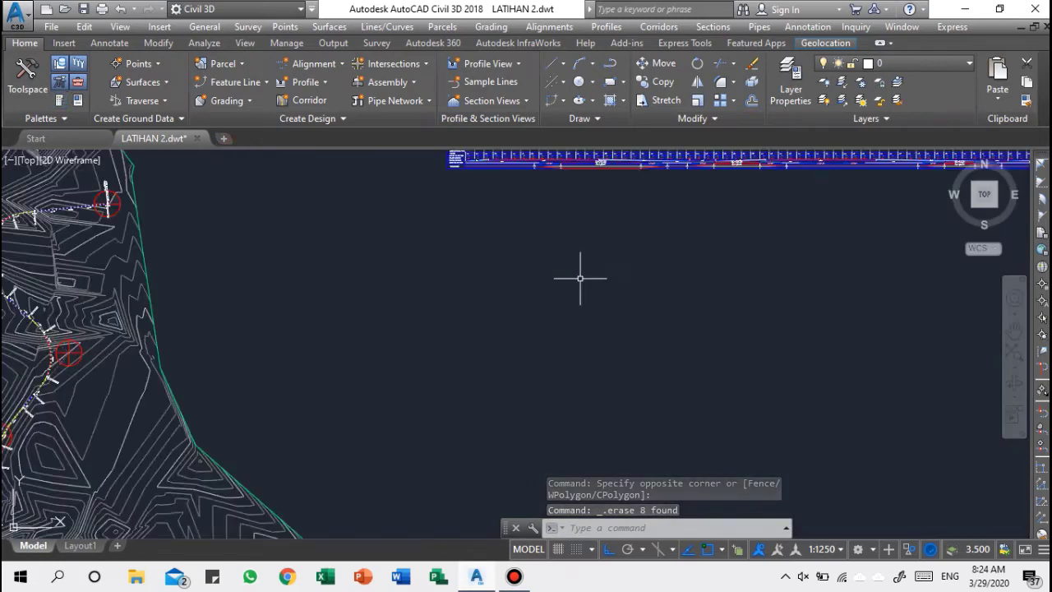
middle_click_drag(597, 251, 514, 374)
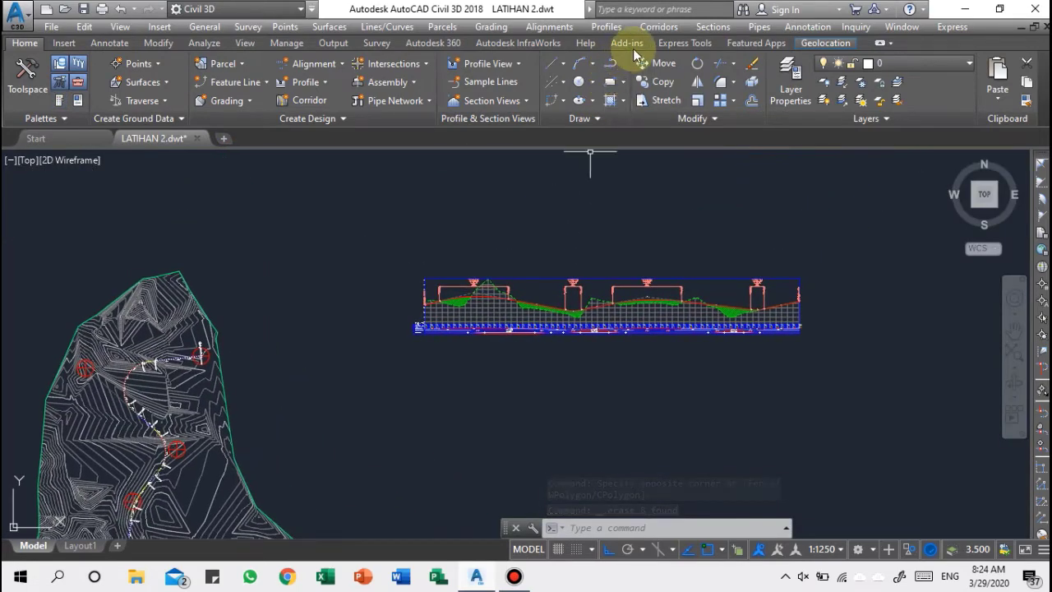
Begin a new assembly and open the EII-WBN-Grades v2 label style of the Top link in EII-WBN-Code Set Style for editing.
left_click(648, 32)
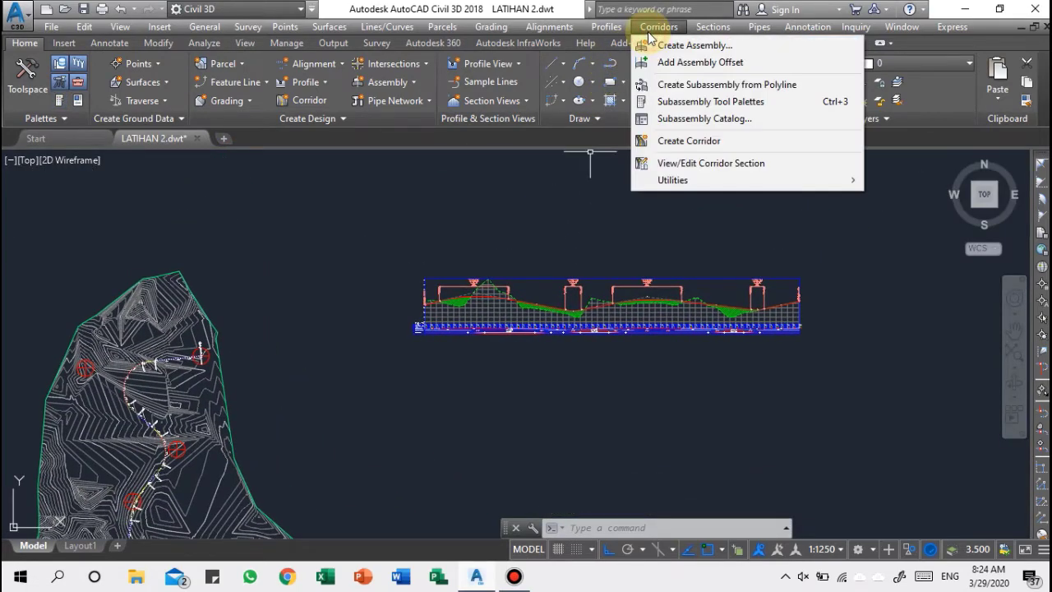
left_click(655, 45)
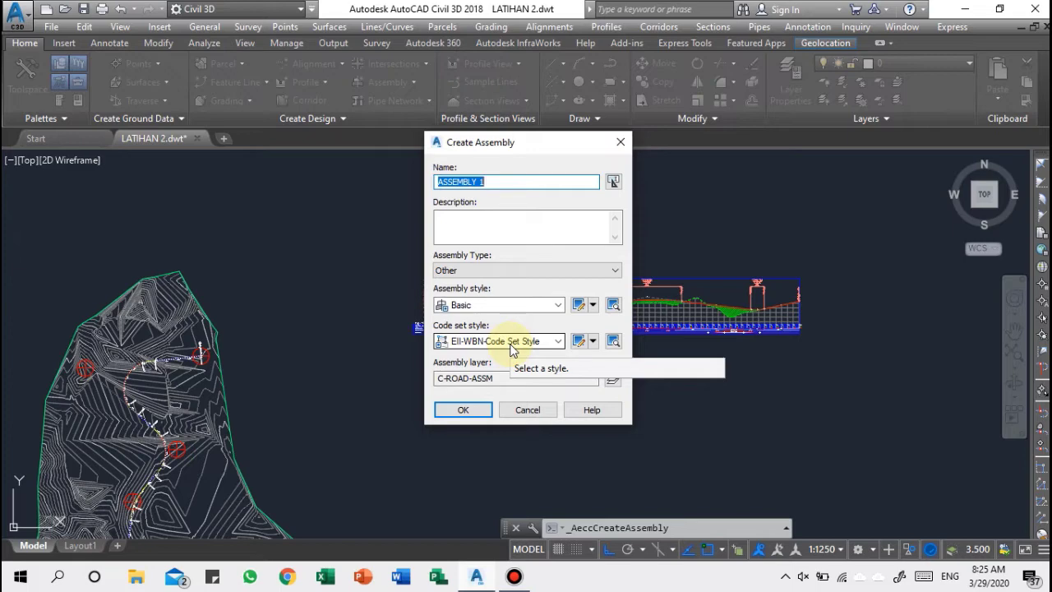
left_click(579, 342)
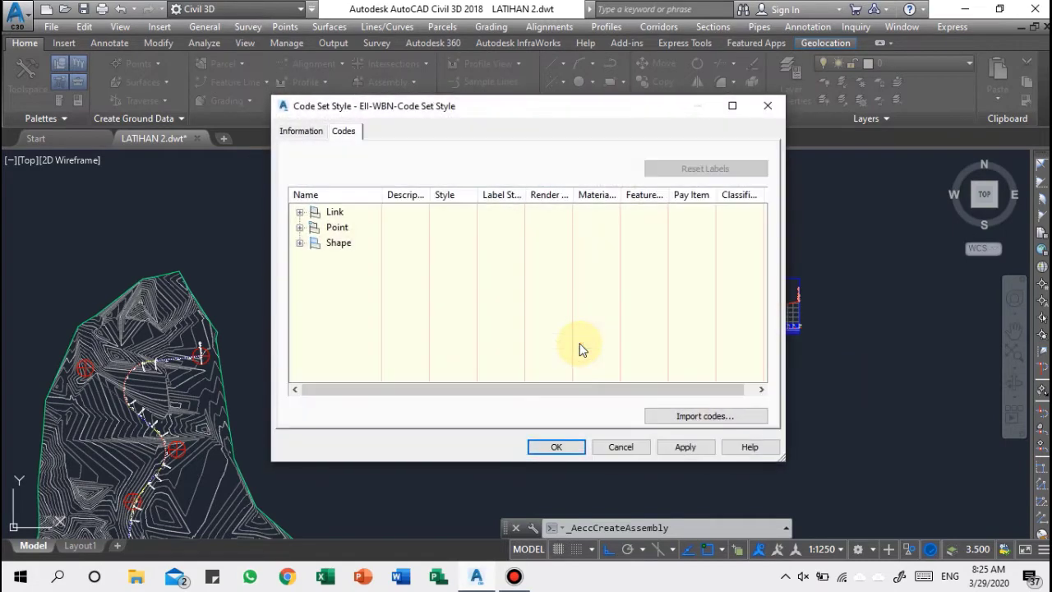
left_click(300, 212)
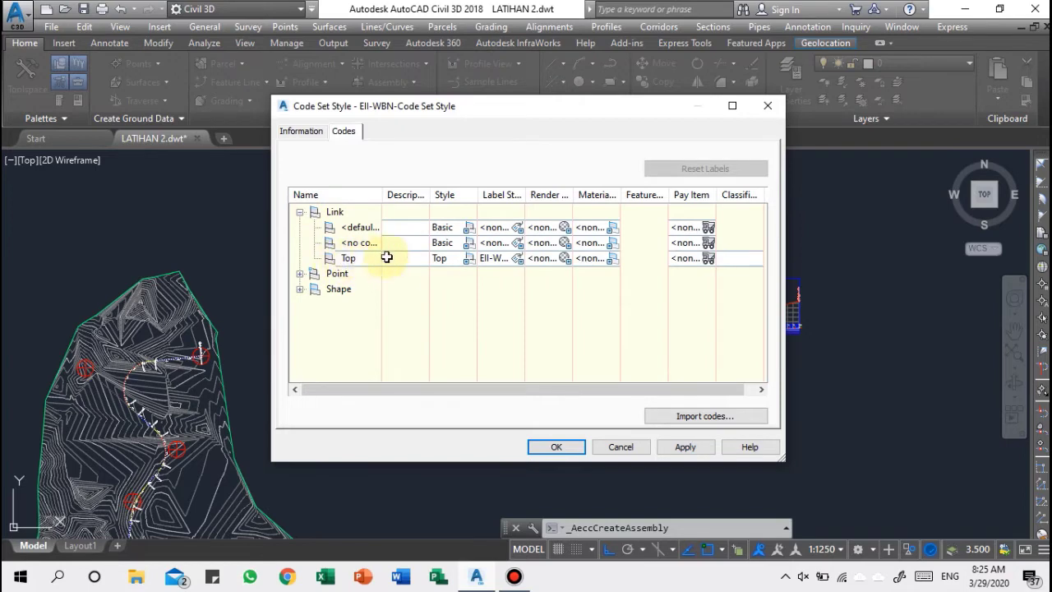
left_click(517, 258)
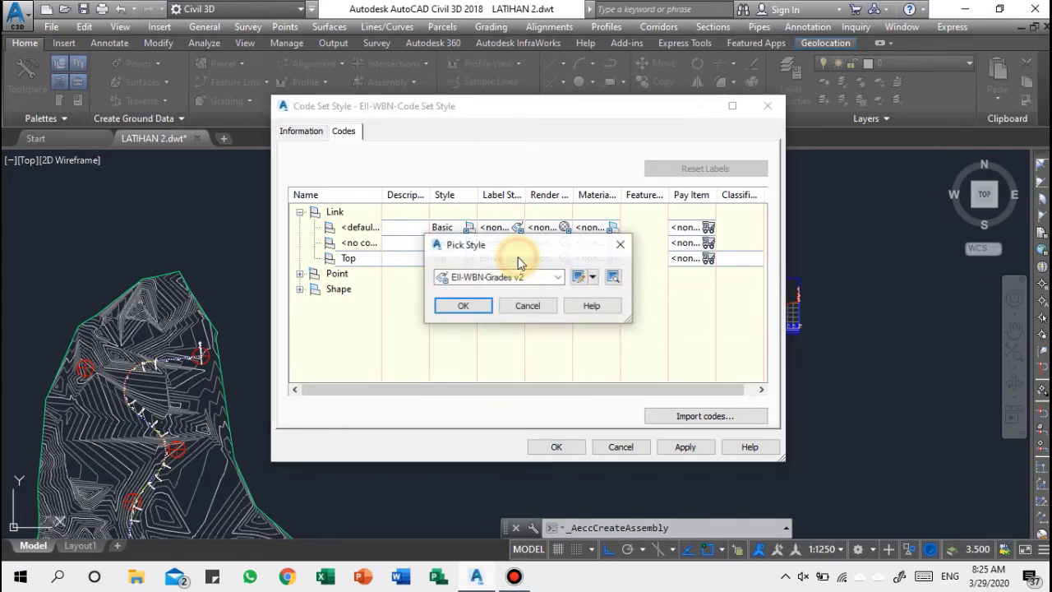
left_click(580, 279)
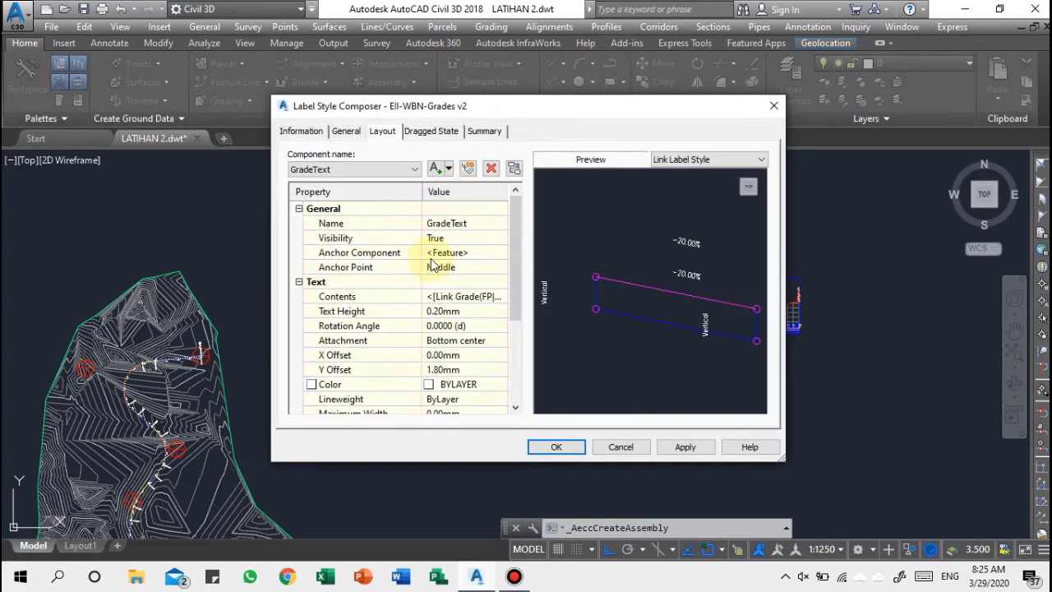
Set the GradeText component's Y Offset to 0 and accept the label style and code set style changes.
scroll(433, 265, "down", 1)
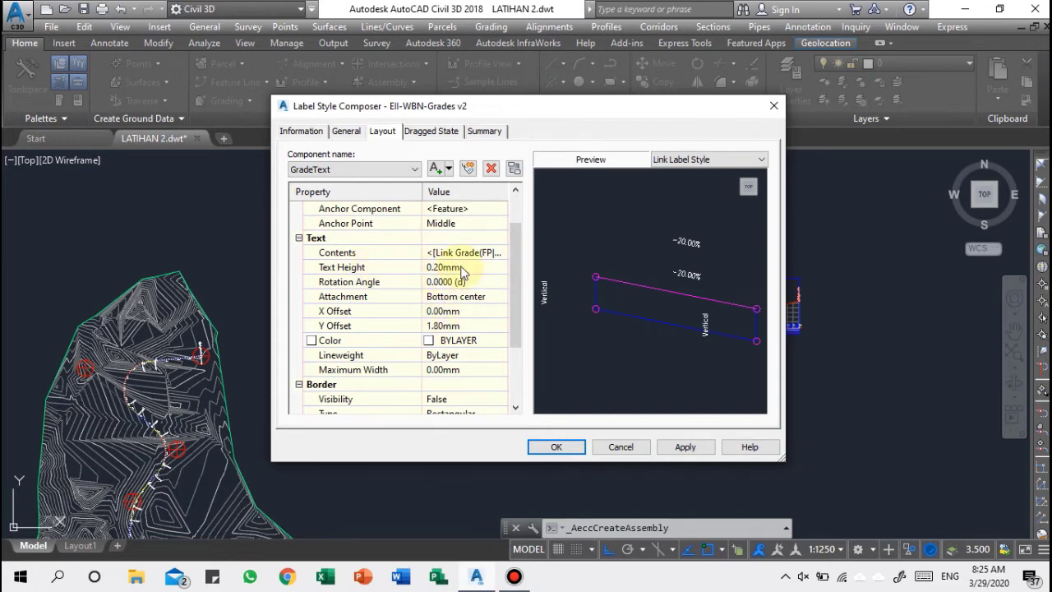
left_click(448, 267)
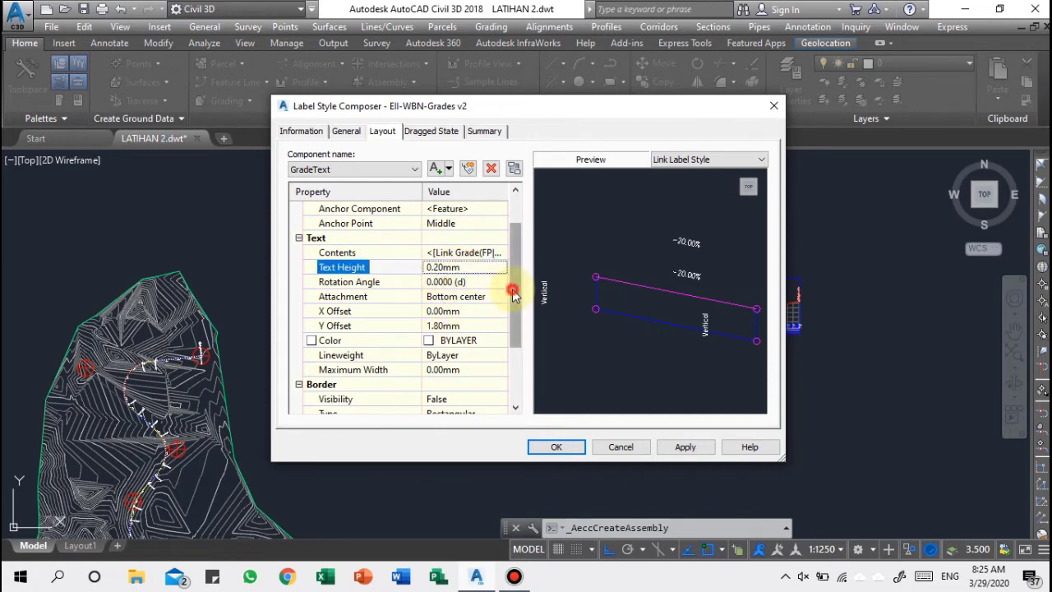
left_click(456, 326)
type("0")
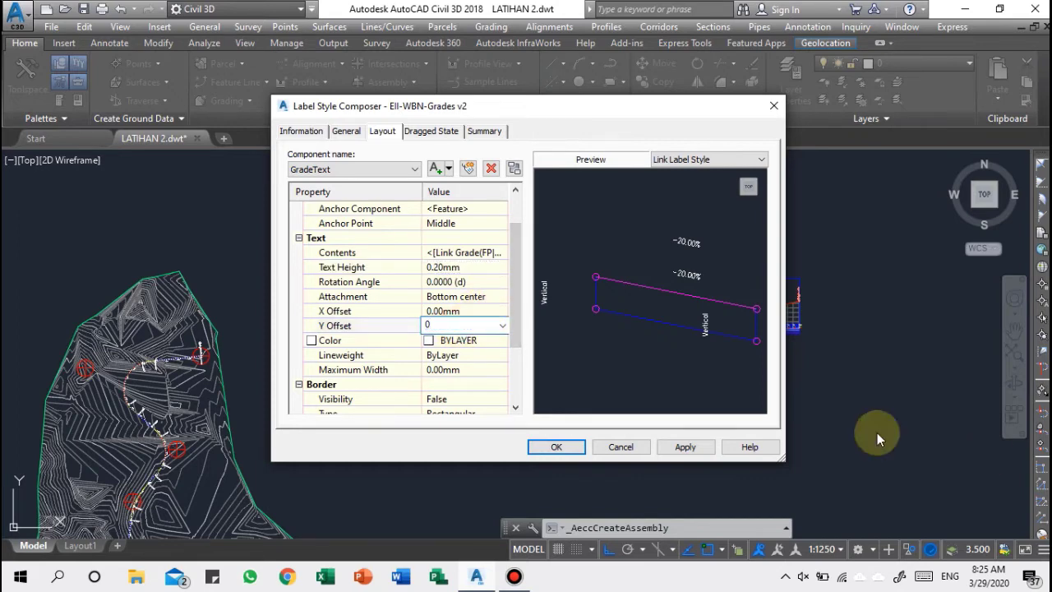
left_click(552, 448)
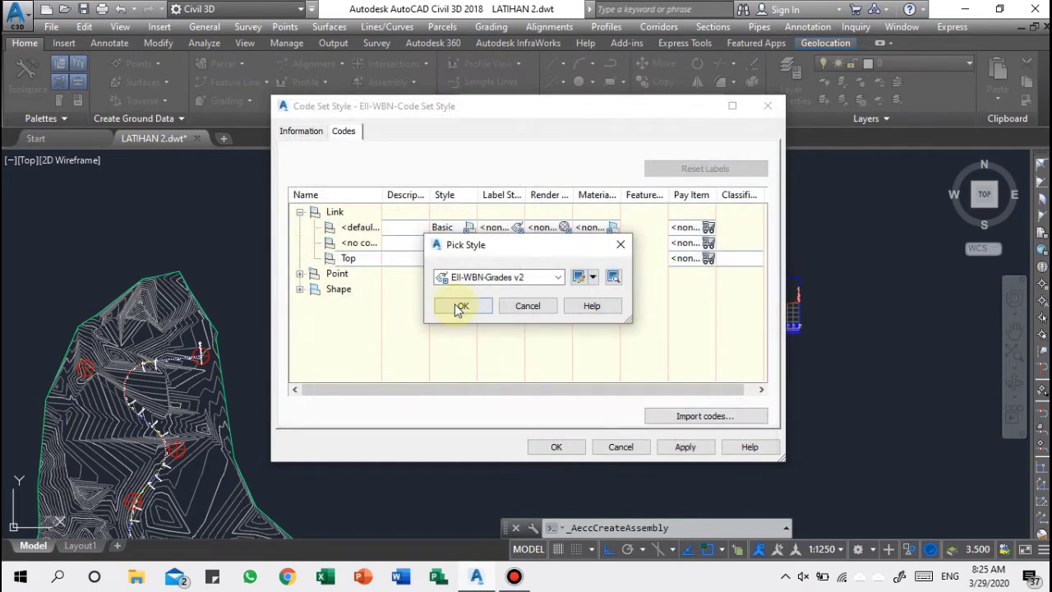
left_click(460, 304)
left_click(558, 448)
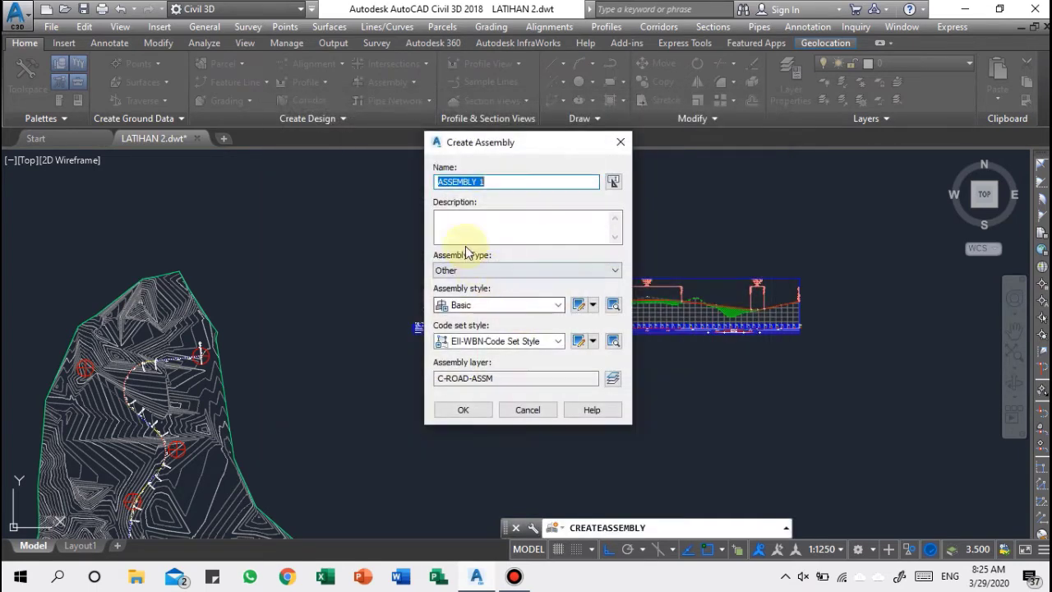
Create ASSEMBLY 1 with the Basic assembly style and EII-WBN-Code Set Style, placing its baseline in the empty space below the profile view.
left_click(463, 411)
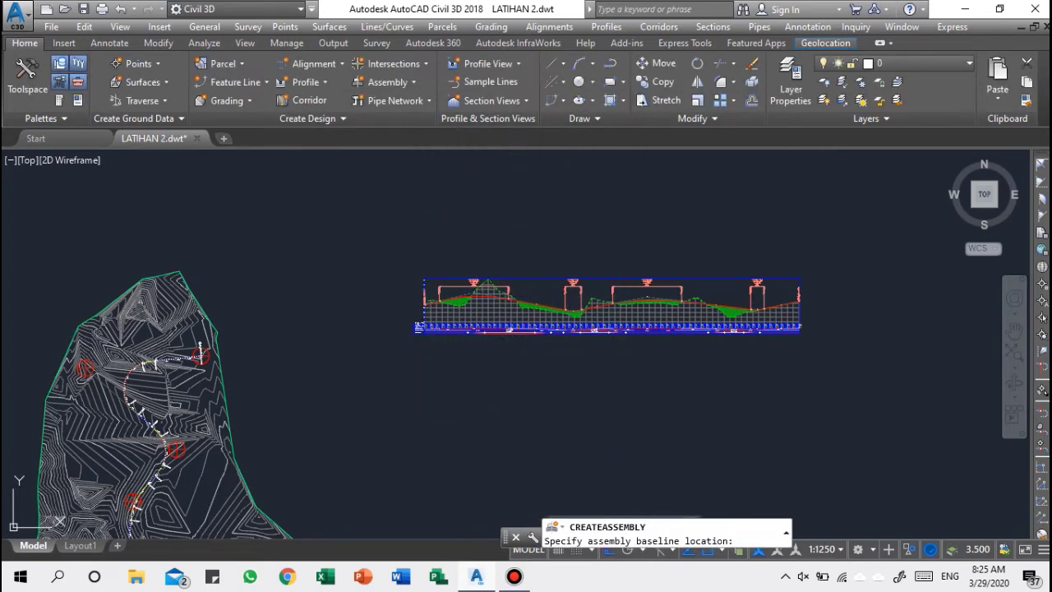
left_click(492, 438)
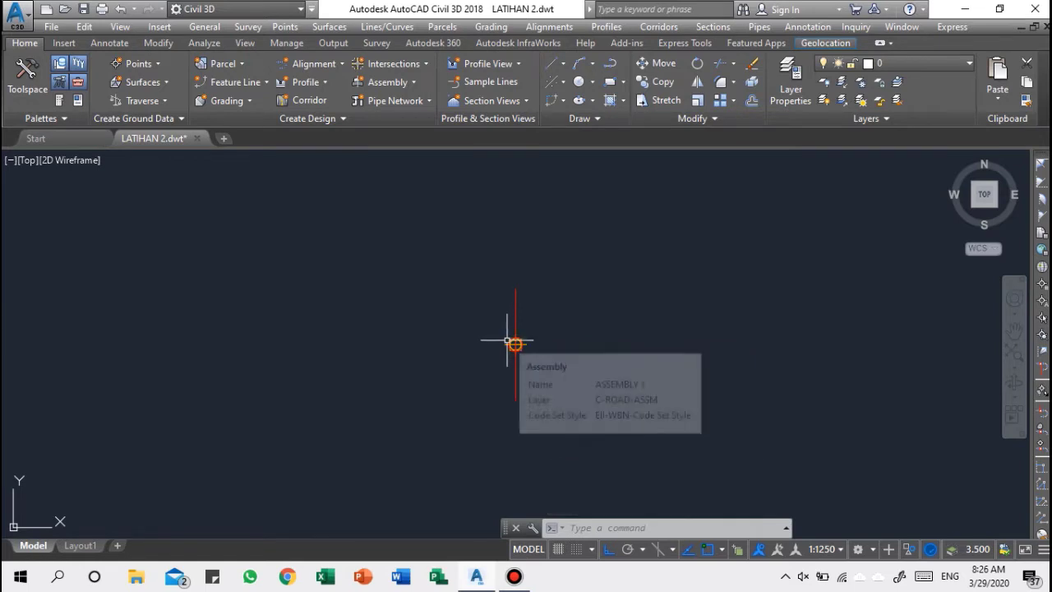
key("Escape")
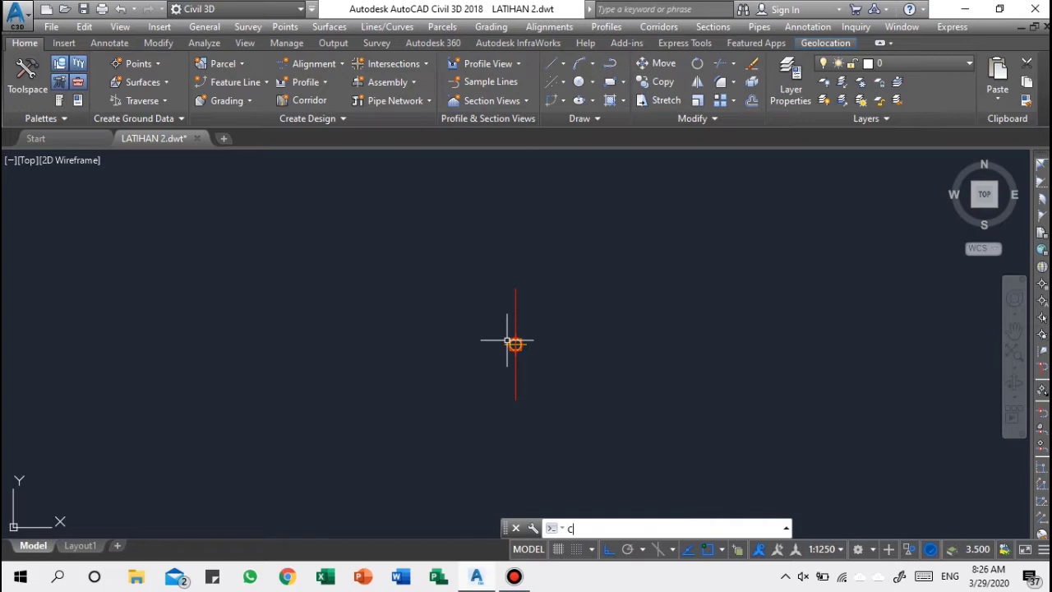
Draw a large circle centred on the ASSEMBLY 1 marker so the assembly can be located in the zoomed-out drawing.
scroll(535, 357, "up", 4)
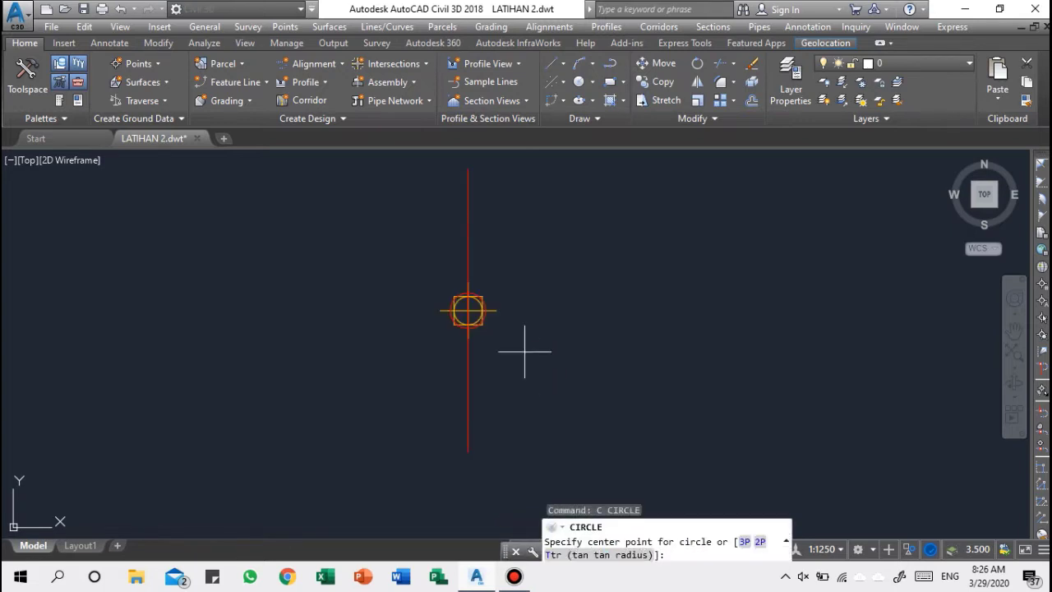
left_click(474, 309)
scroll(485, 308, "down", 6)
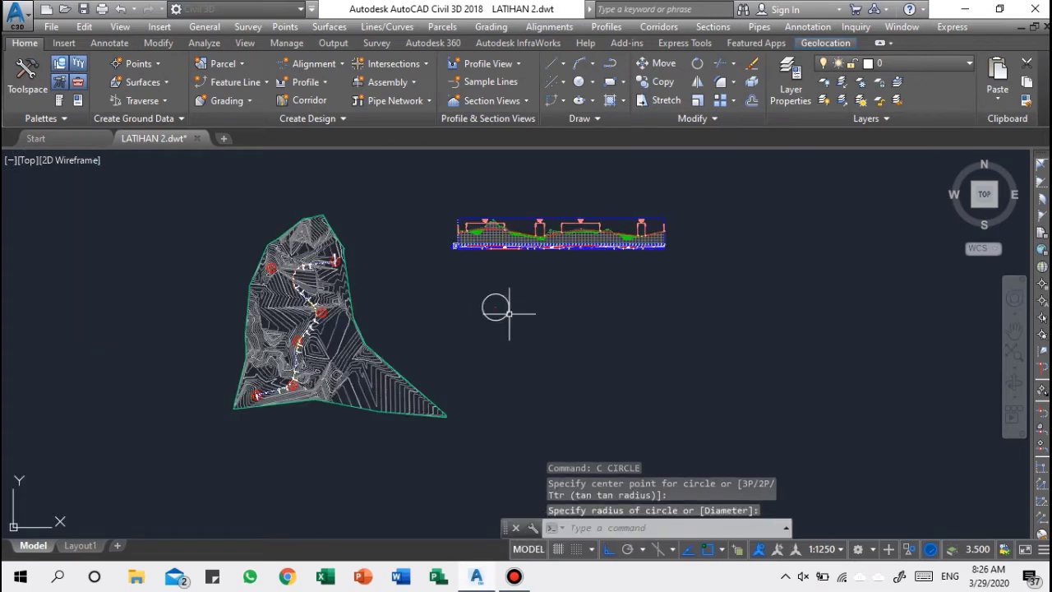
scroll(500, 309, "up", 2)
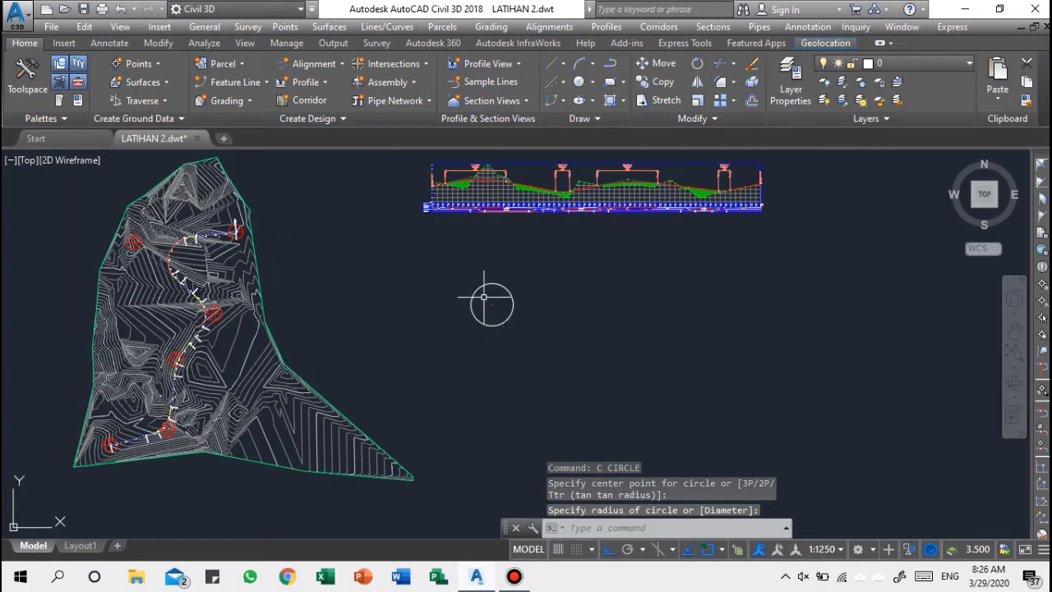
scroll(493, 304, "up", 8)
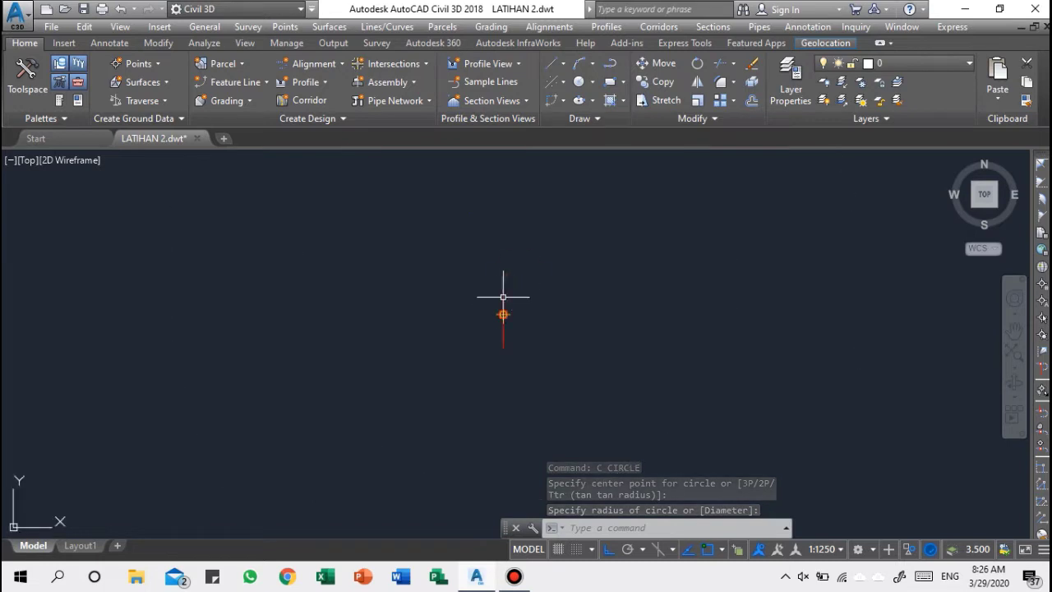
key("Escape")
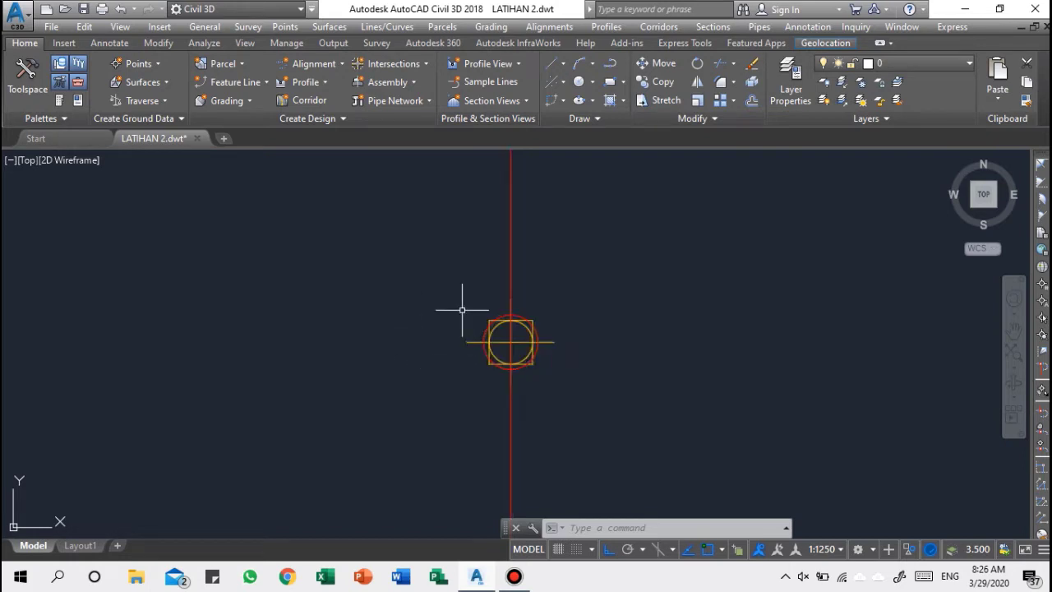
key("Escape")
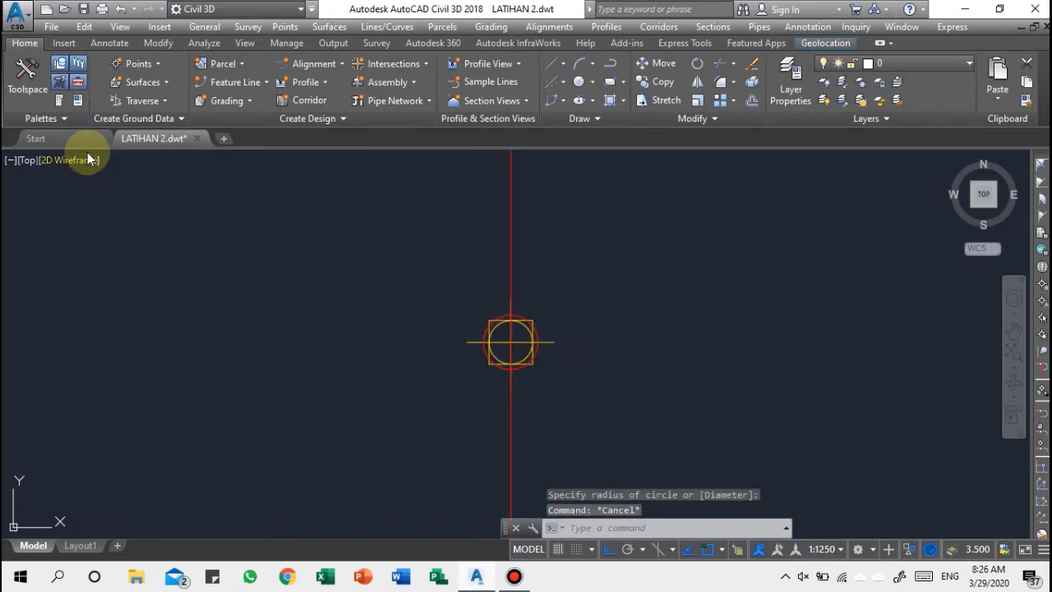
Attach a metric LaneSuperelevationAOR lane subassembly to the left side of the ASSEMBLY 1 baseline.
left_click(78, 100)
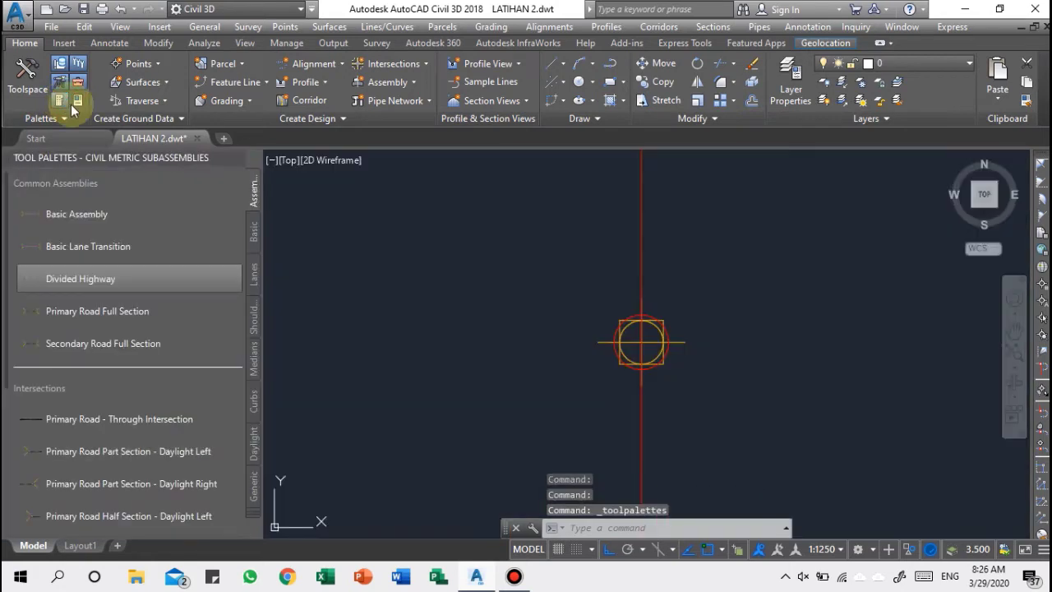
left_click(256, 277)
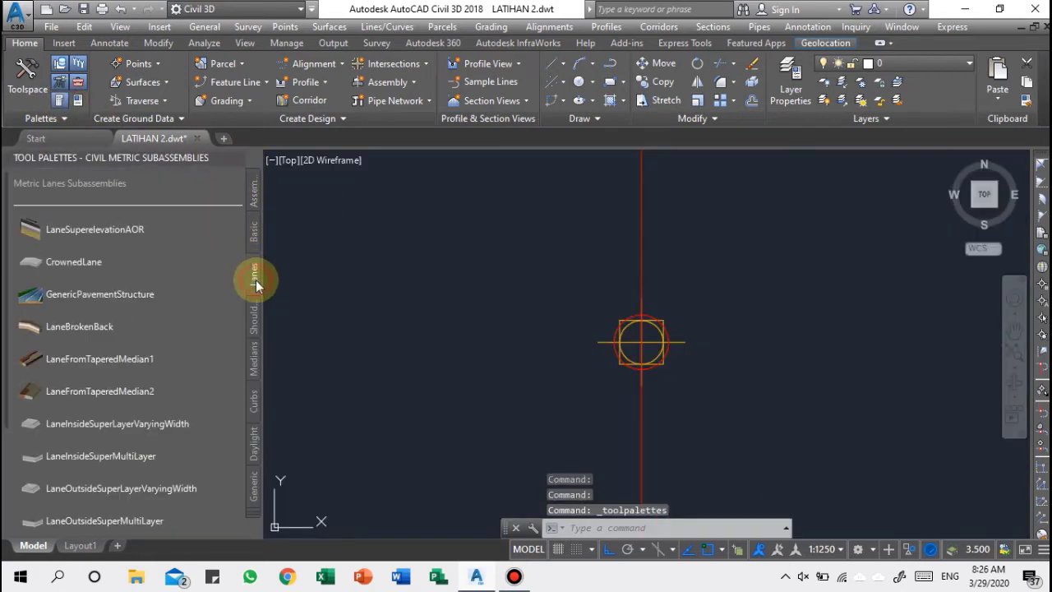
left_click(100, 231)
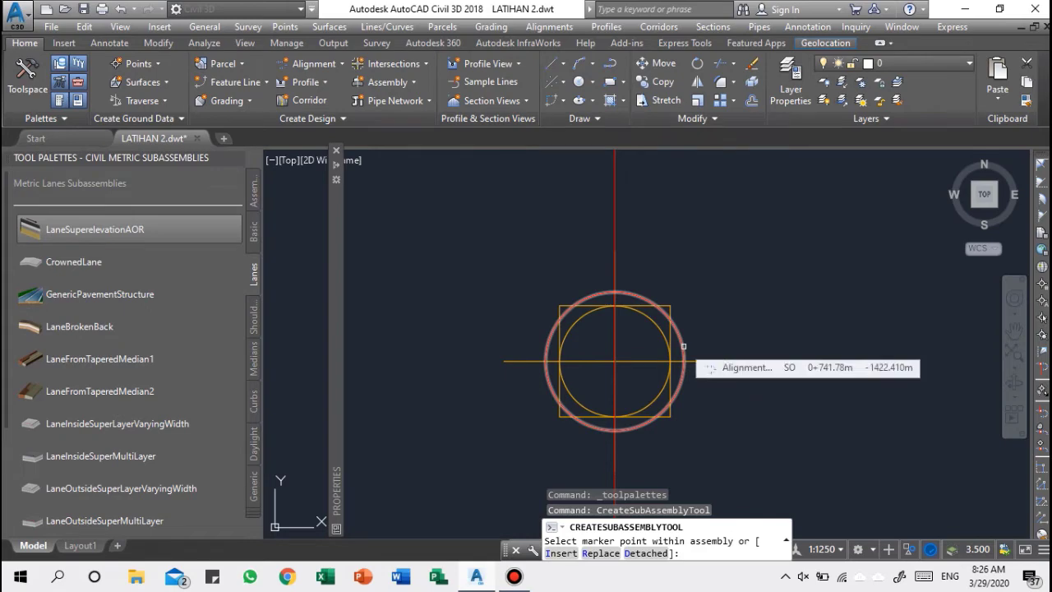
scroll(770, 267, "down", 6)
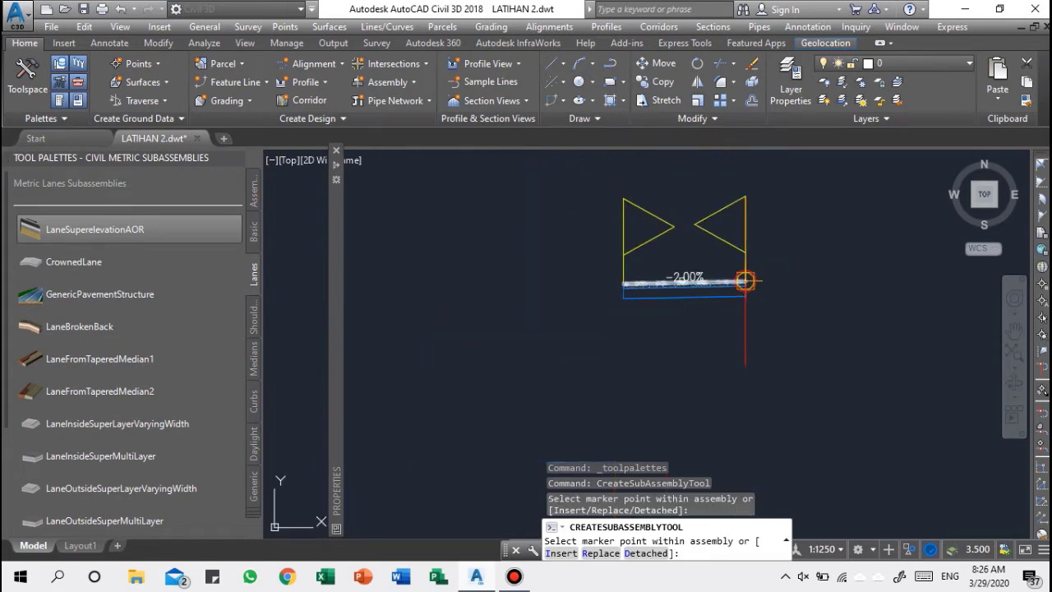
key("Escape")
scroll(745, 280, "up", 4)
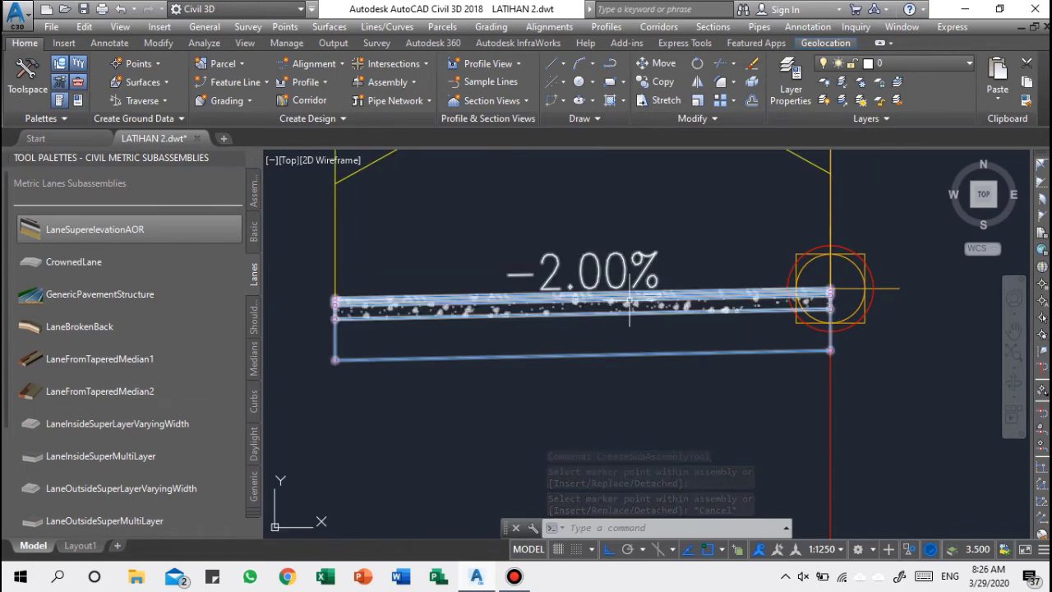
Set the Width parameter of the left LaneSuperelevationAOR lane to 4 m in its subassembly properties.
left_click(629, 300)
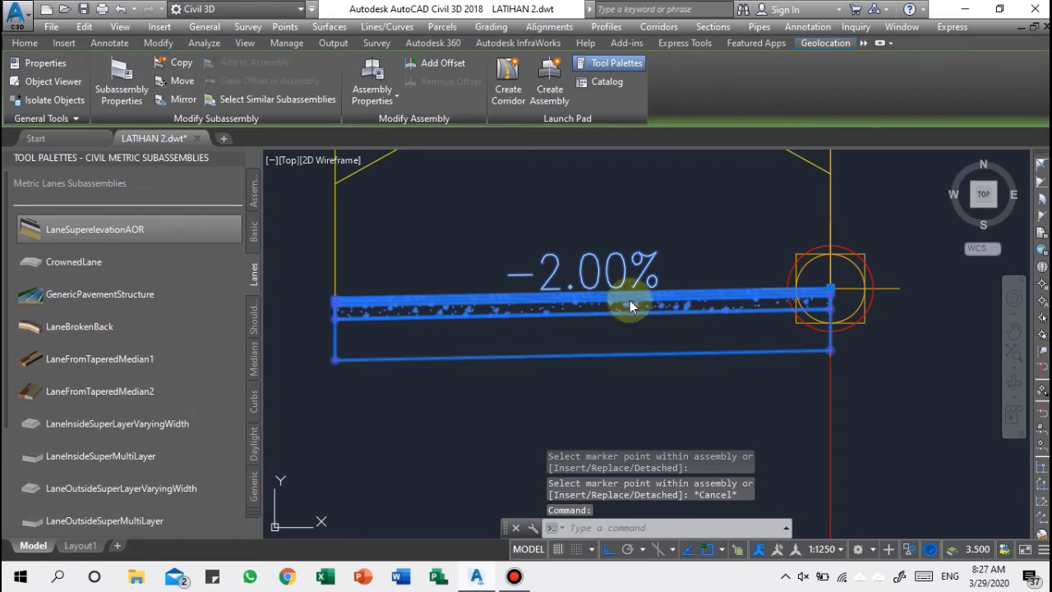
right_click(628, 300)
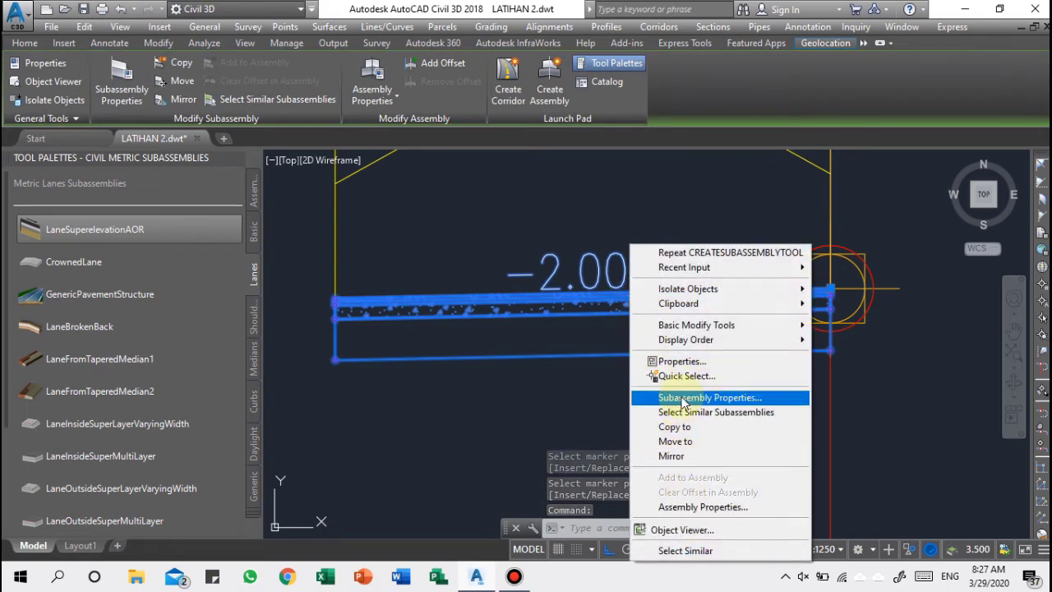
left_click(682, 399)
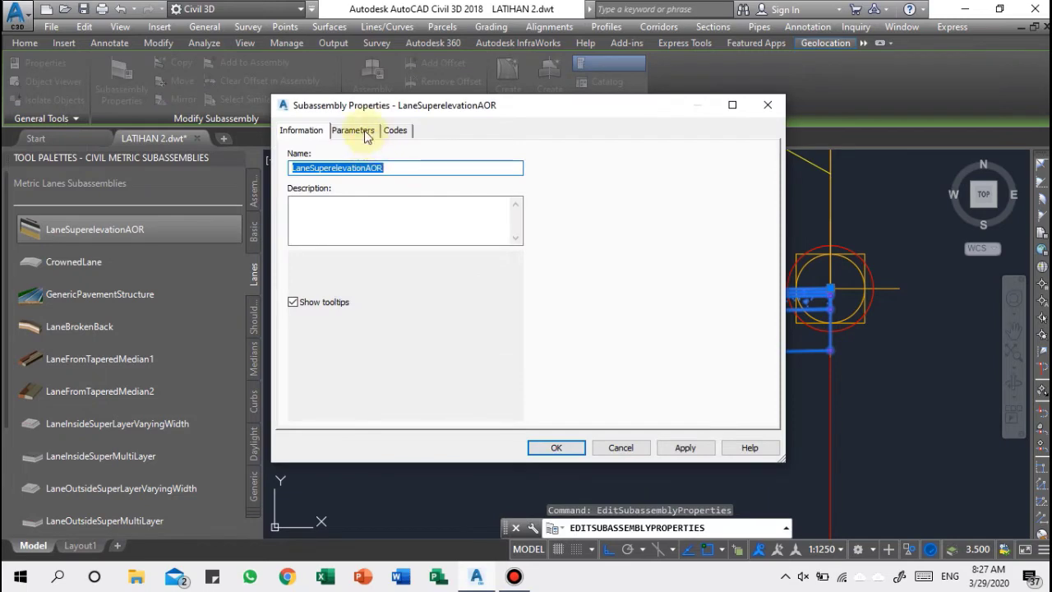
left_click(364, 131)
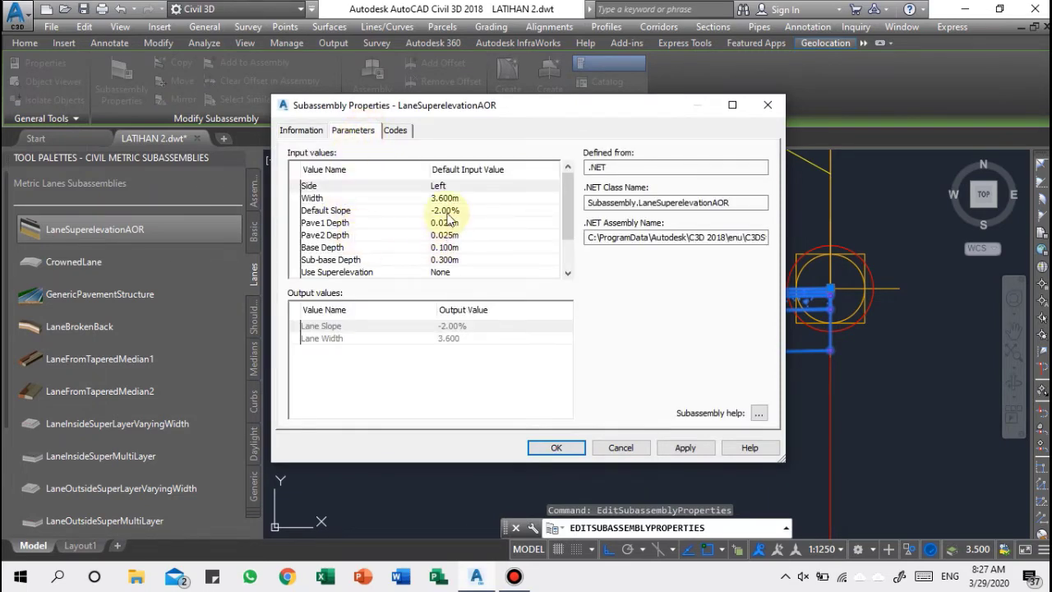
left_click(445, 200)
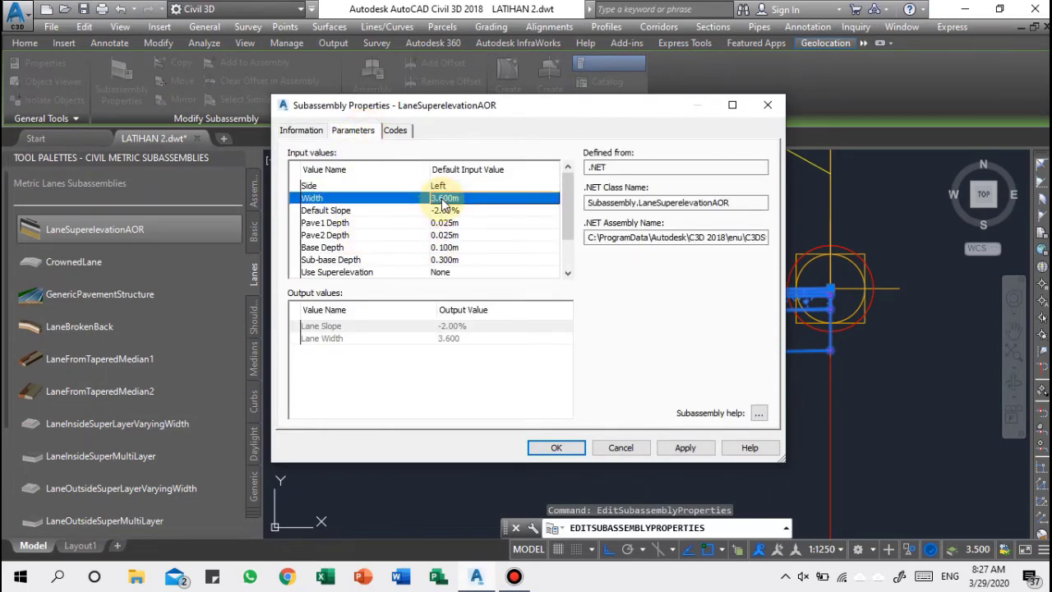
left_click(445, 202)
type("4")
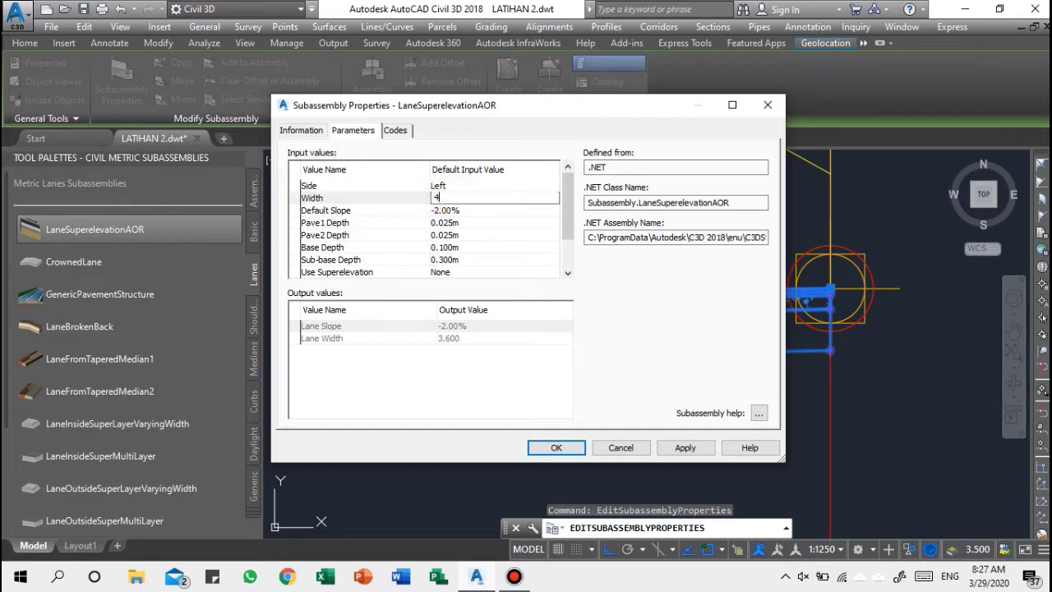
left_click(450, 224)
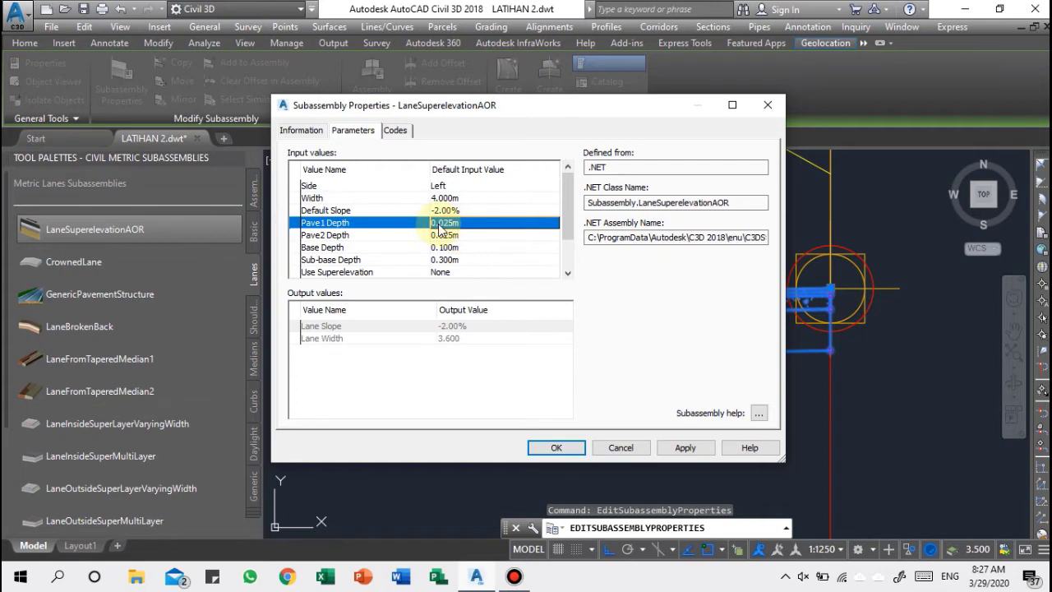
Set the left lane's Pave2 Depth to 0.1 m and its Base Depth to 0.2 m.
left_click(455, 236)
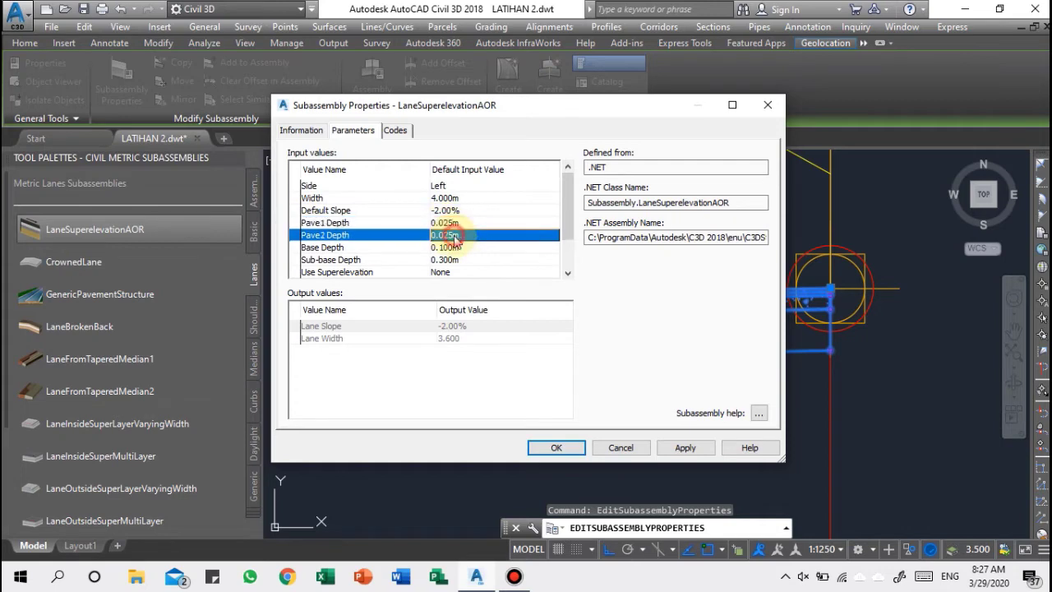
left_click(450, 236)
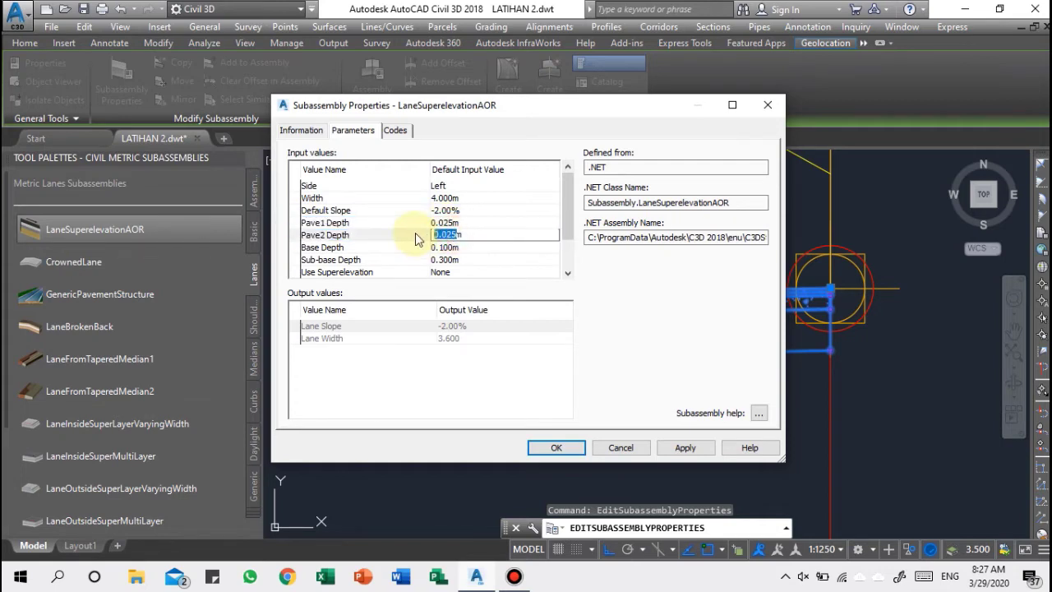
type("0.1")
left_click(455, 249)
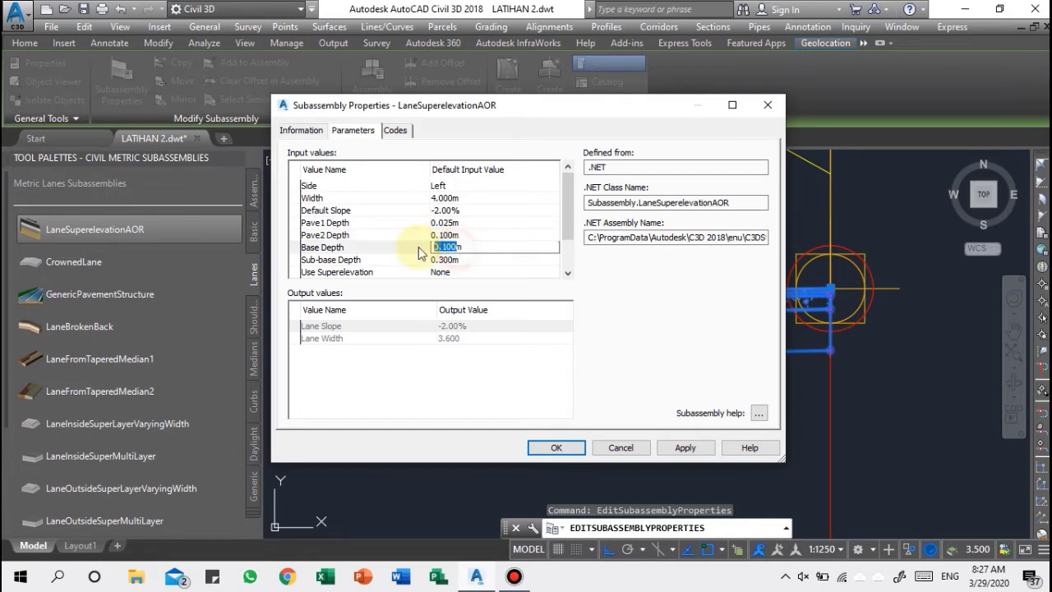
type("0.2")
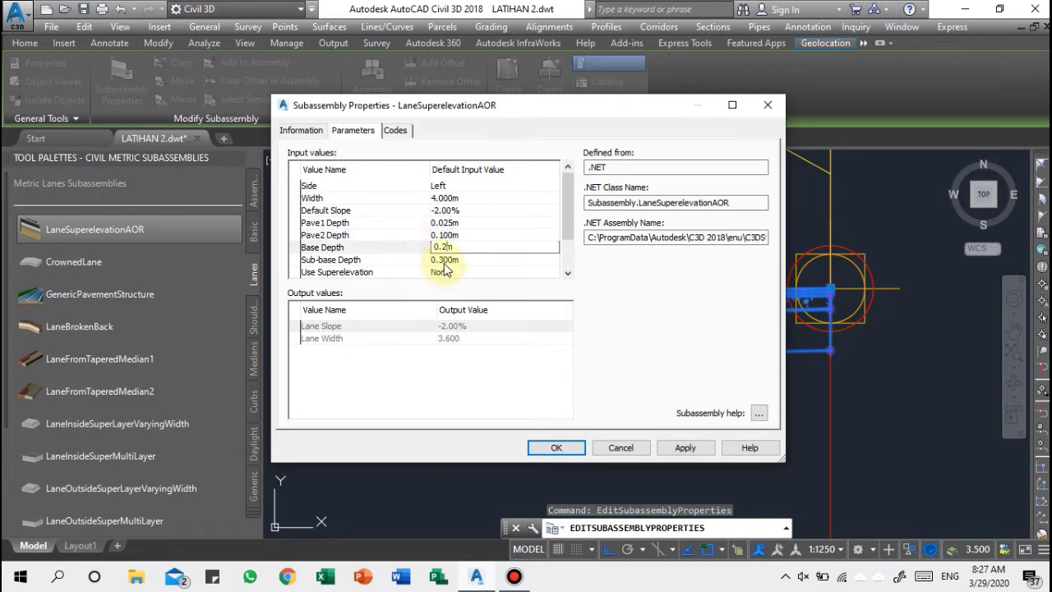
left_click(448, 261)
Set Use Superelevation to Left Lane Outside for the left lane and apply its subassembly properties.
scroll(460, 247, "down", 1)
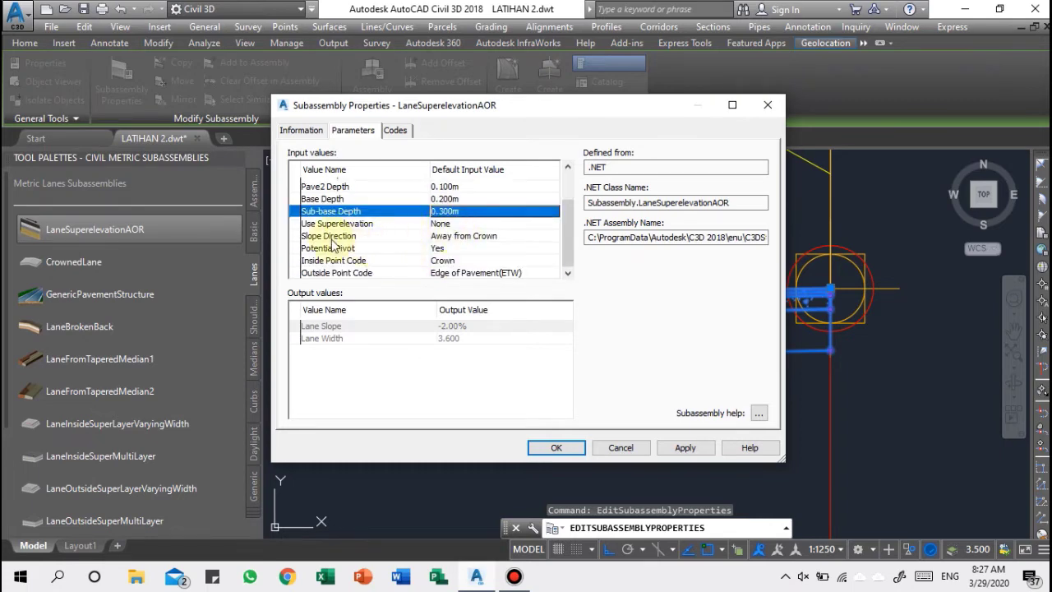
left_click(442, 223)
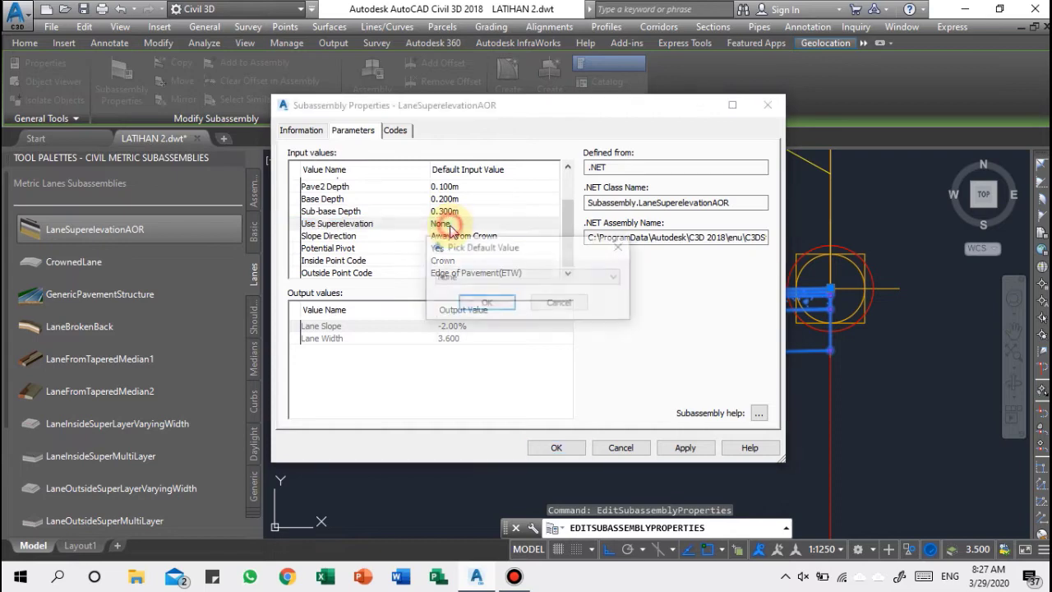
left_click(483, 277)
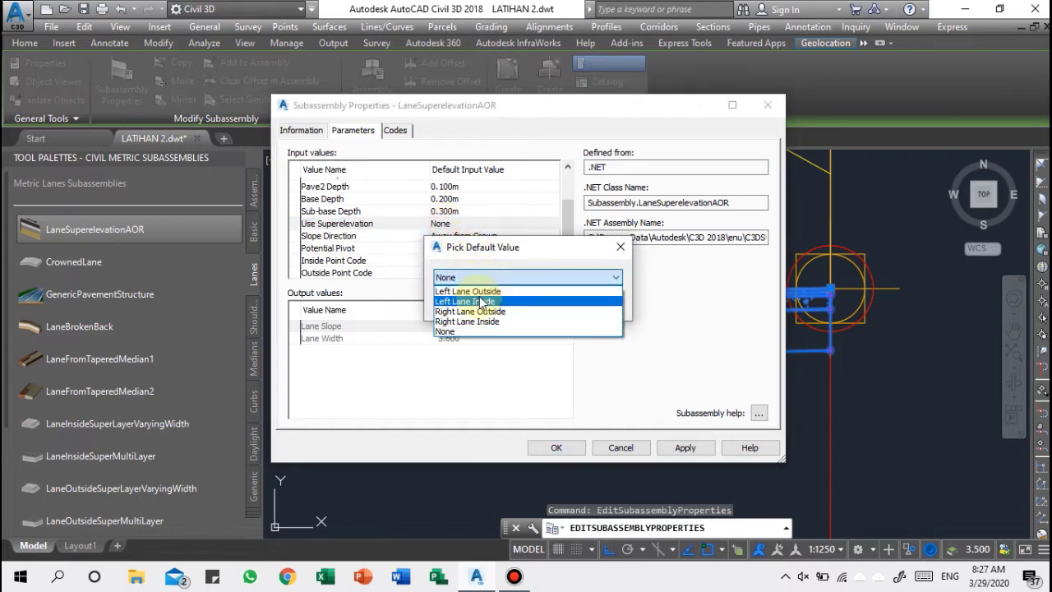
left_click(480, 292)
left_click(482, 301)
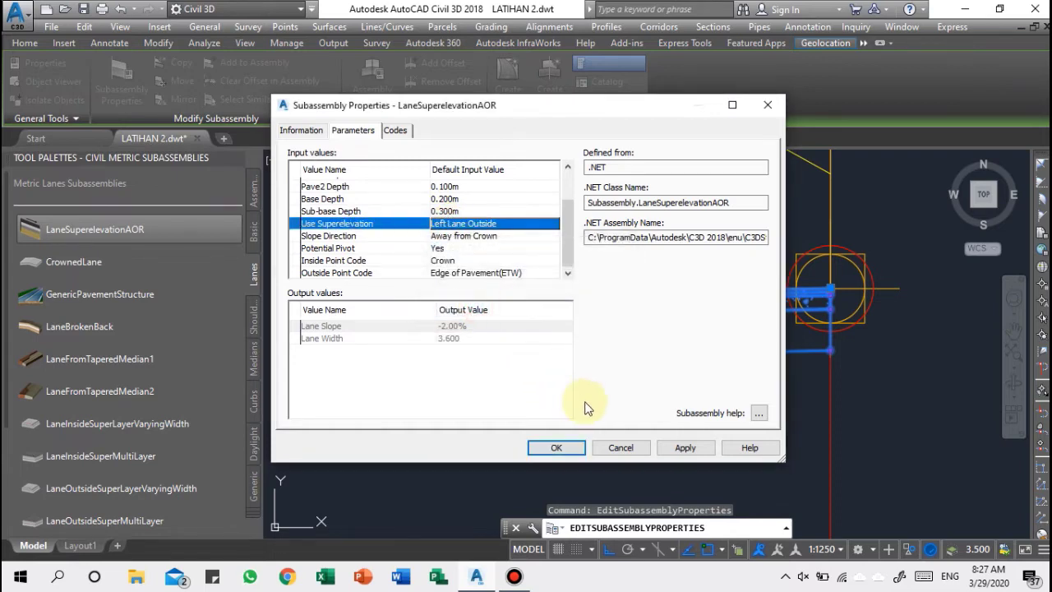
left_click(558, 449)
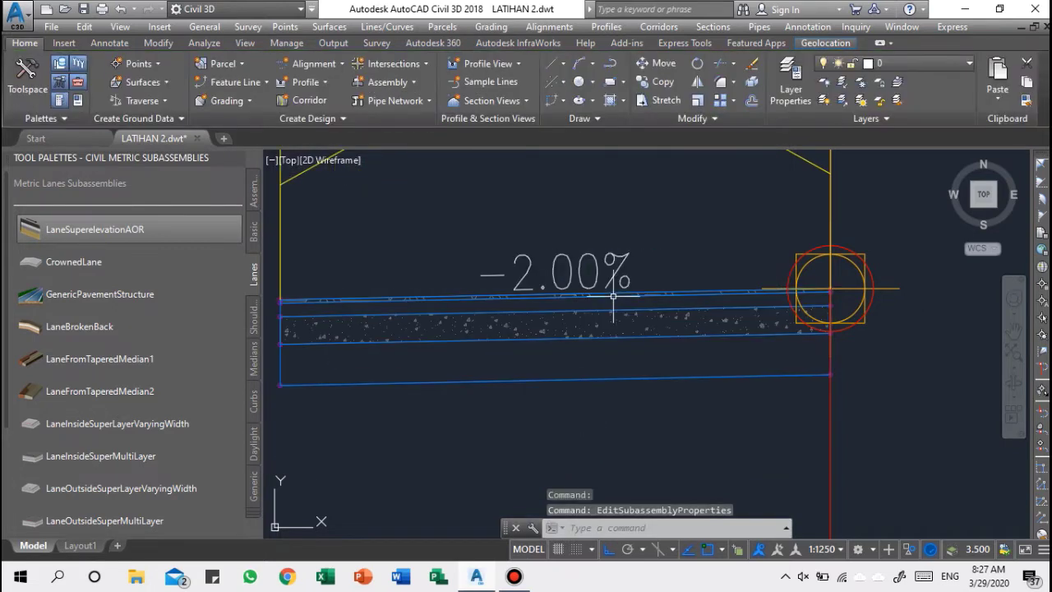
Attach a metric ShoulderExtendAll subassembly to the top outer edge marker of the left LaneSuperelevationAOR lane.
middle_click_drag(662, 267, 657, 318)
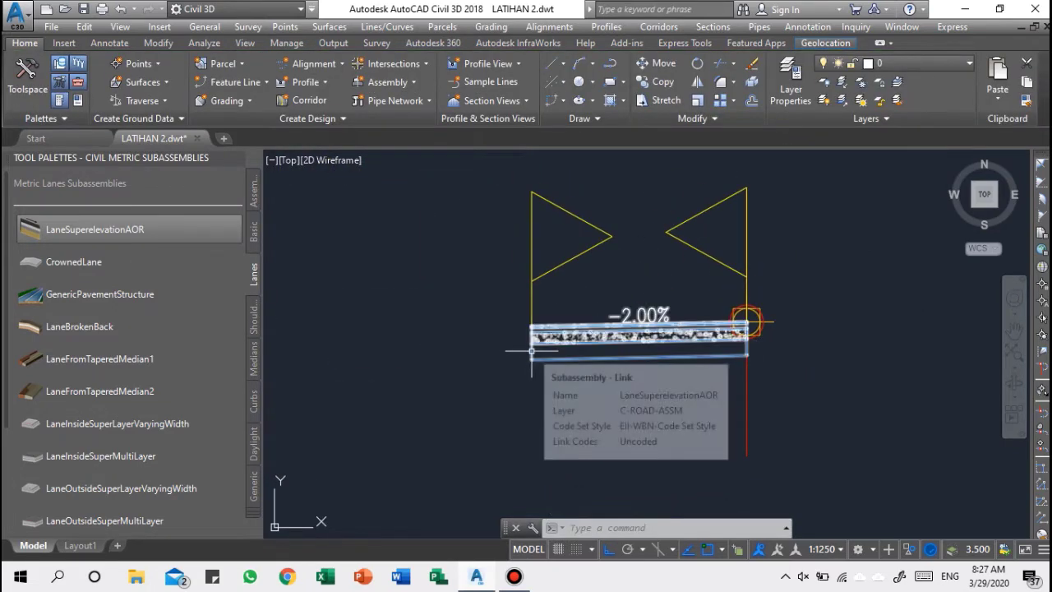
left_click(257, 324)
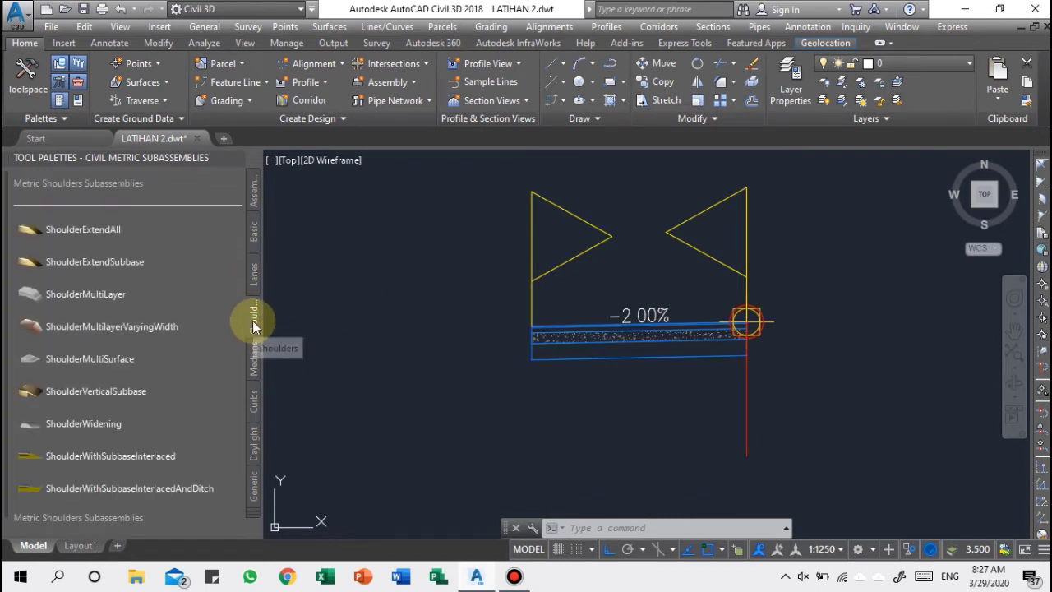
left_click(82, 234)
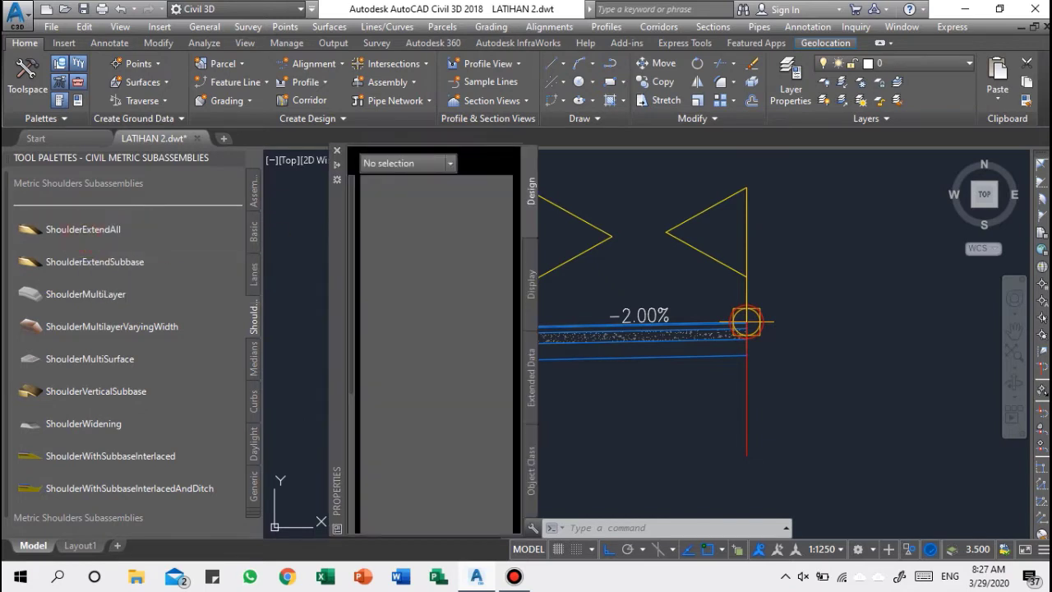
scroll(825, 297, "down", 4)
scroll(706, 316, "up", 4)
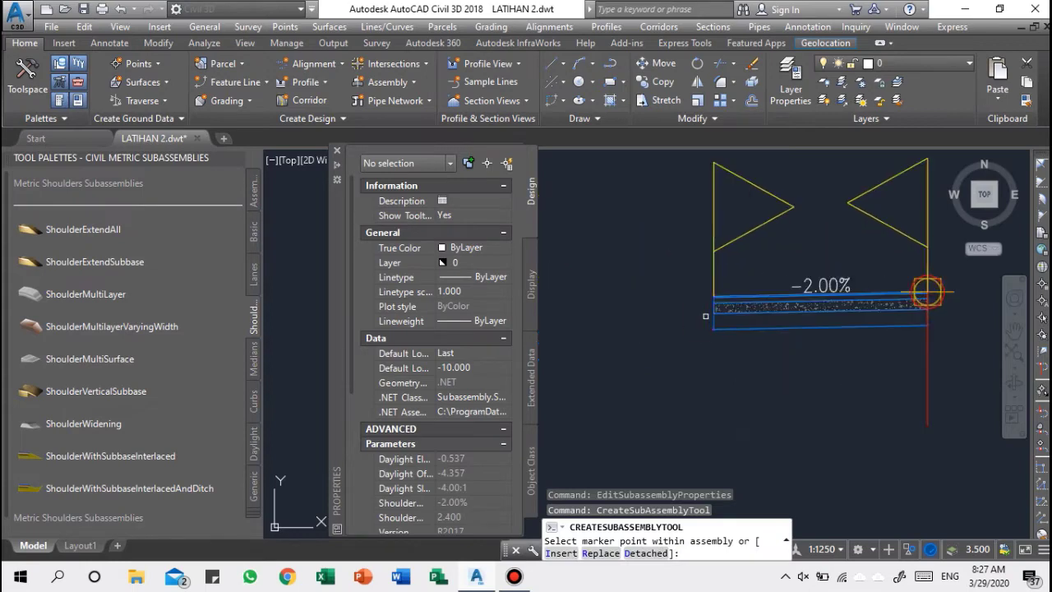
scroll(706, 316, "up", 5)
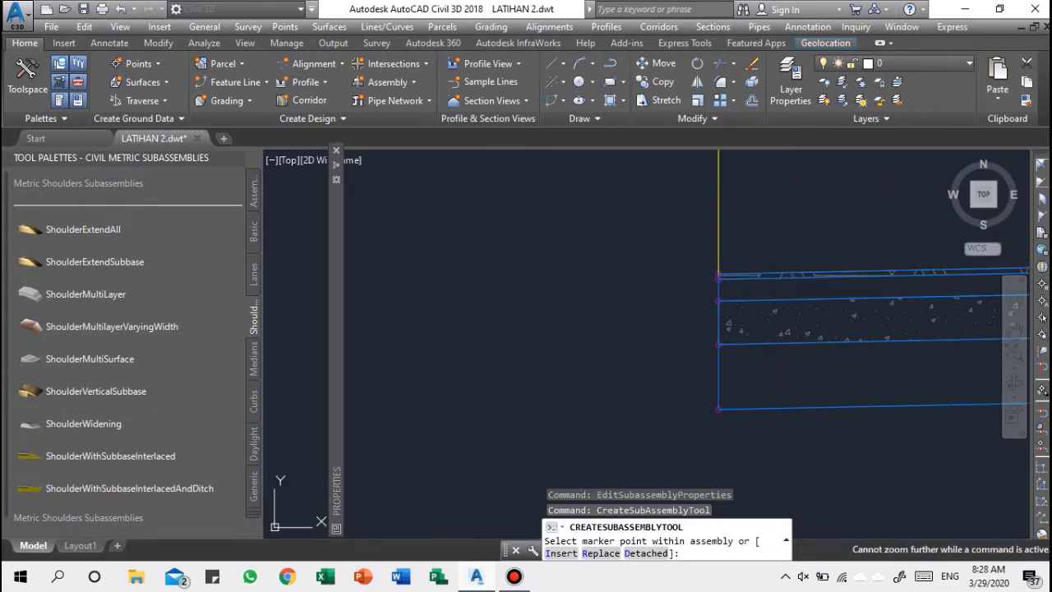
left_click(715, 274)
scroll(715, 273, "down", 5)
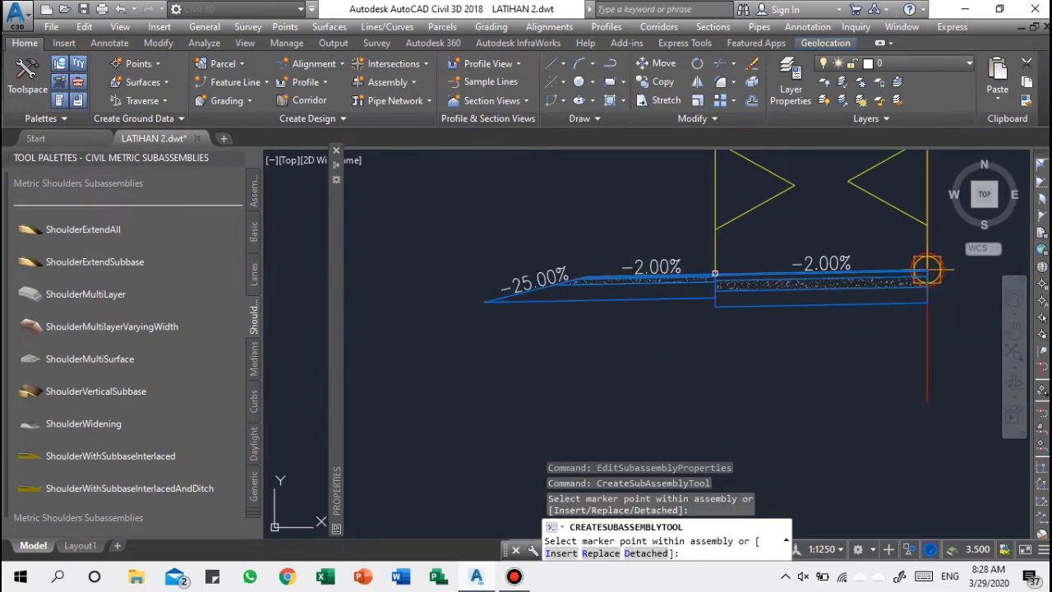
key("Escape")
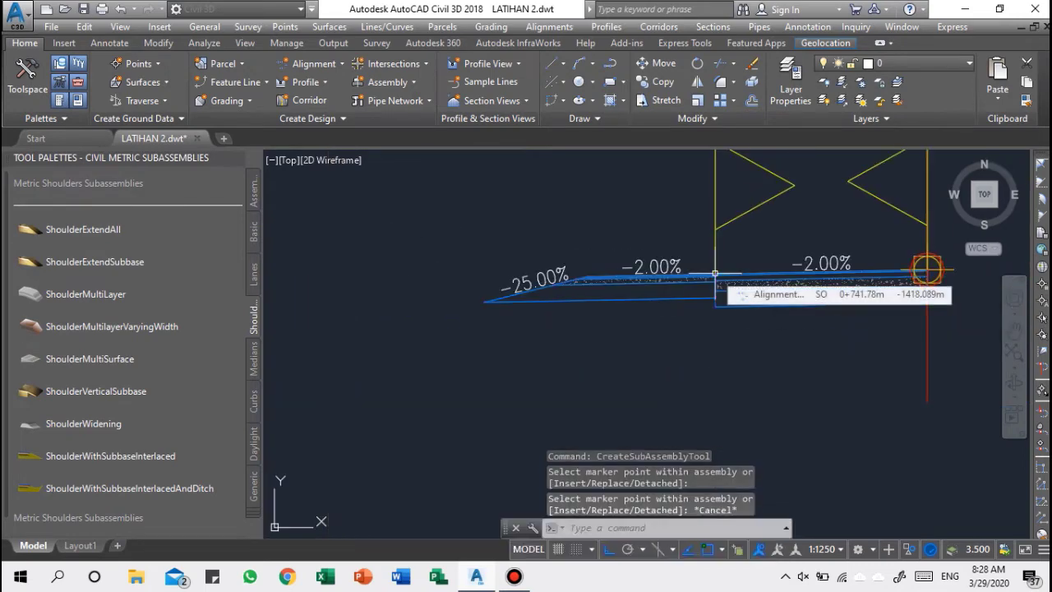
Set the Shoulder Width parameter of the left ShoulderExtendAll to 1.5 m in its subassembly properties.
scroll(701, 276, "up", 2)
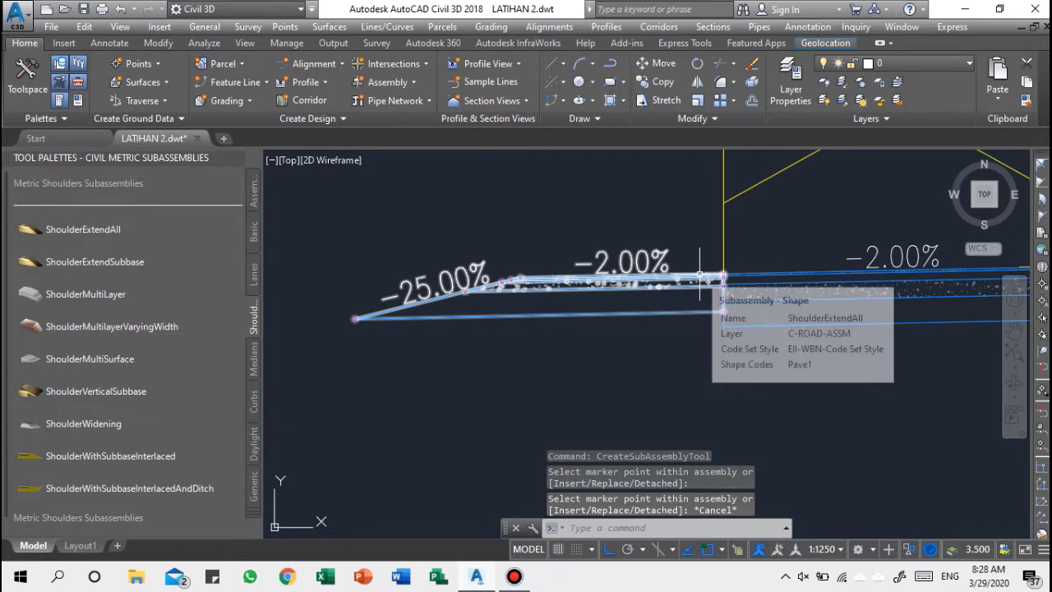
left_click(700, 274)
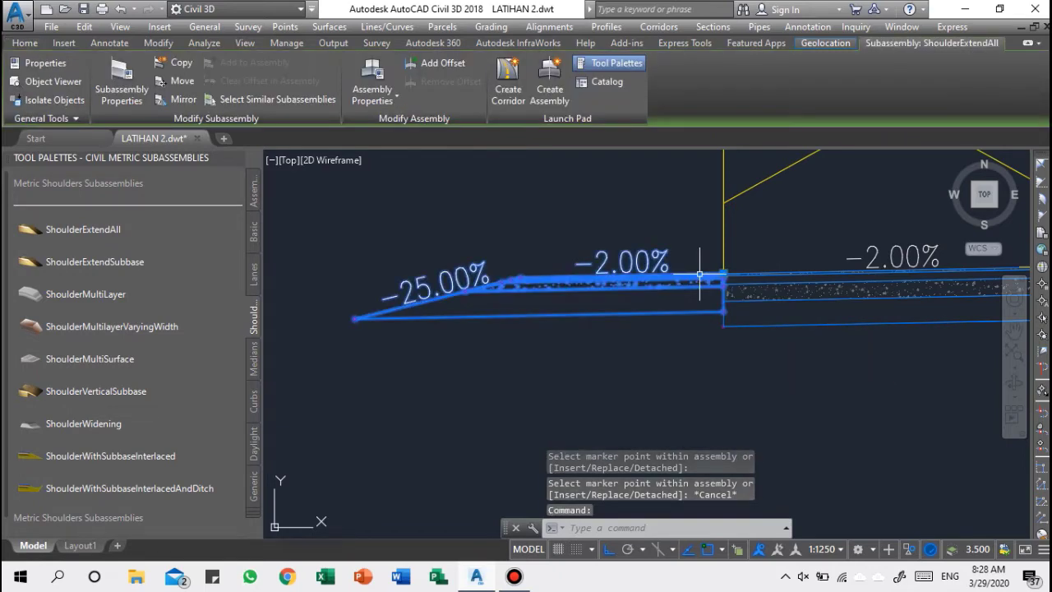
right_click(700, 276)
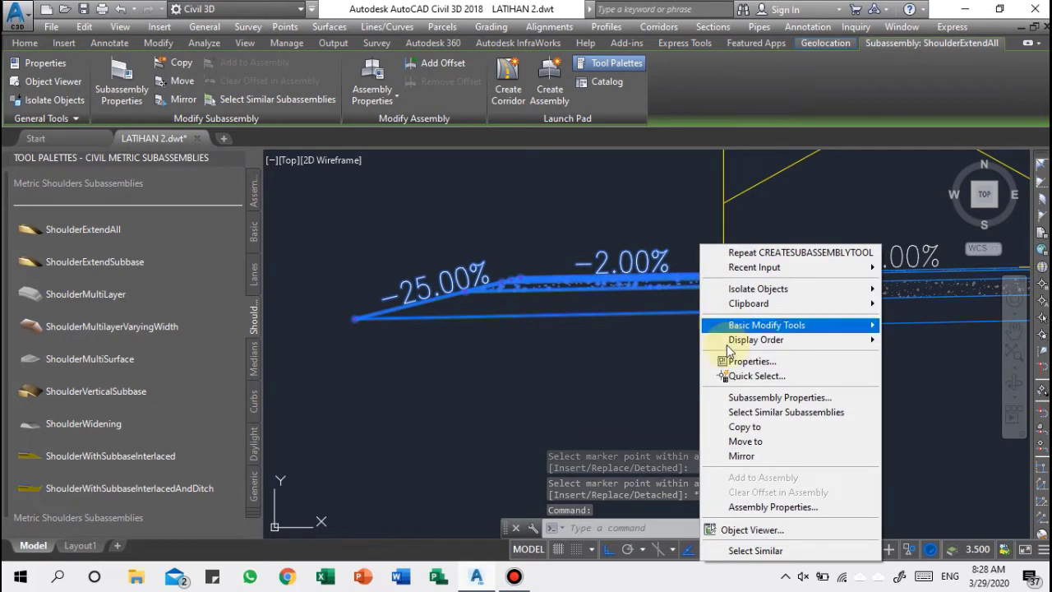
left_click(739, 397)
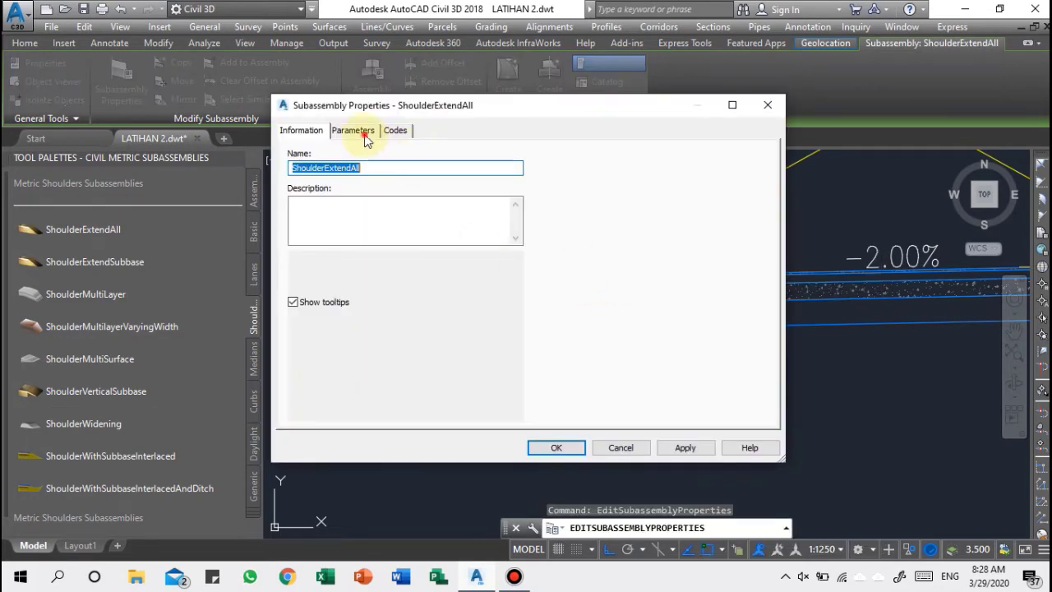
left_click(365, 136)
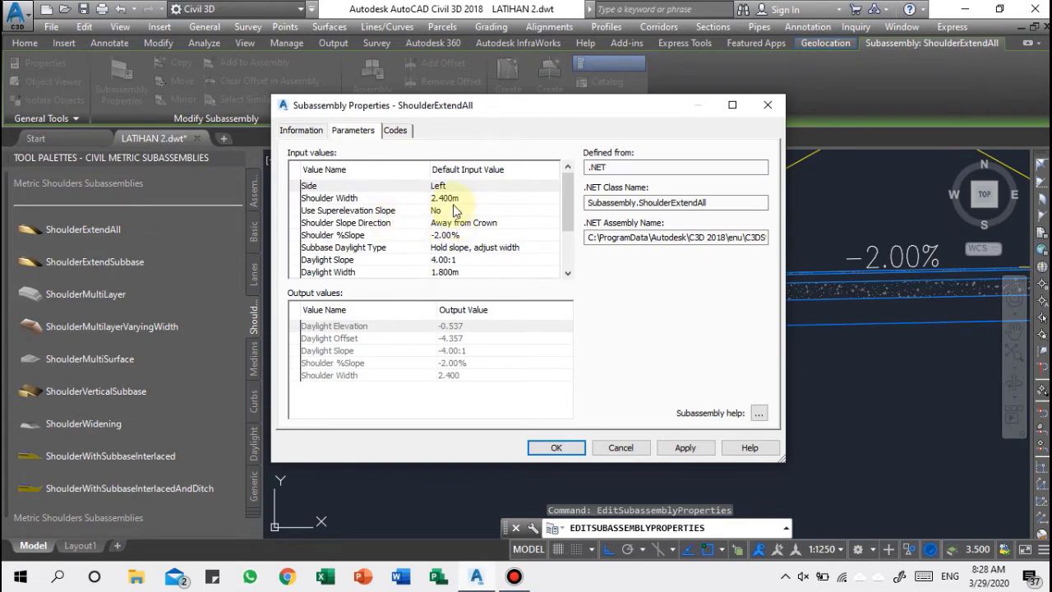
left_click(444, 202)
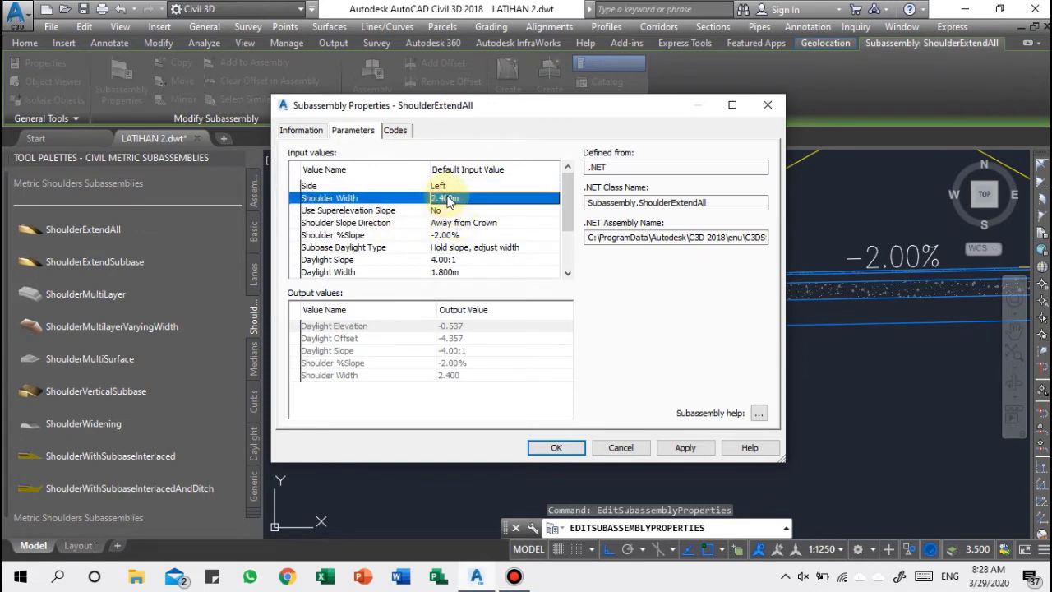
left_click(460, 198)
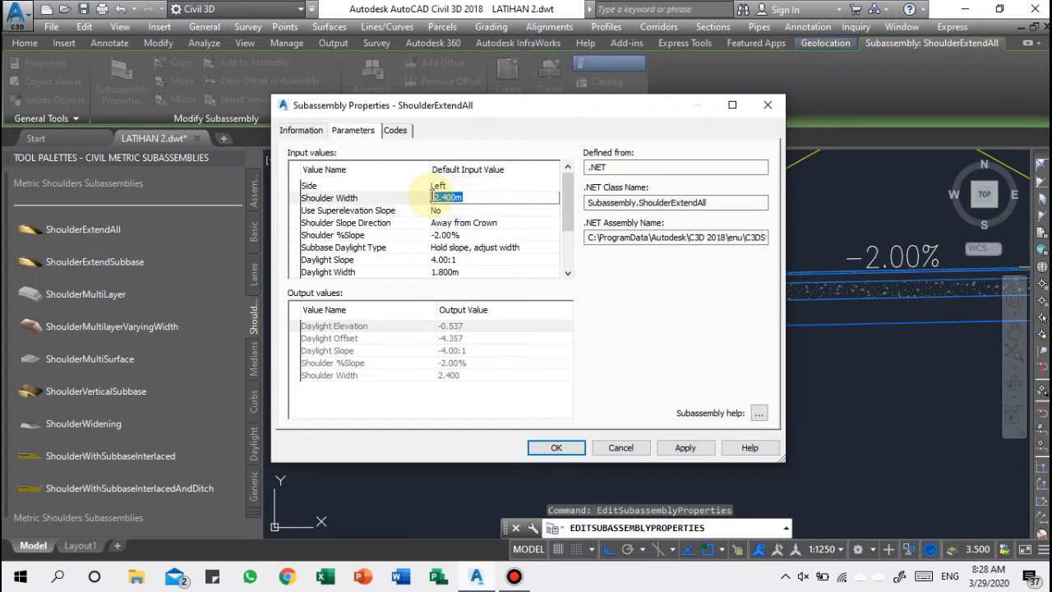
type("1.5")
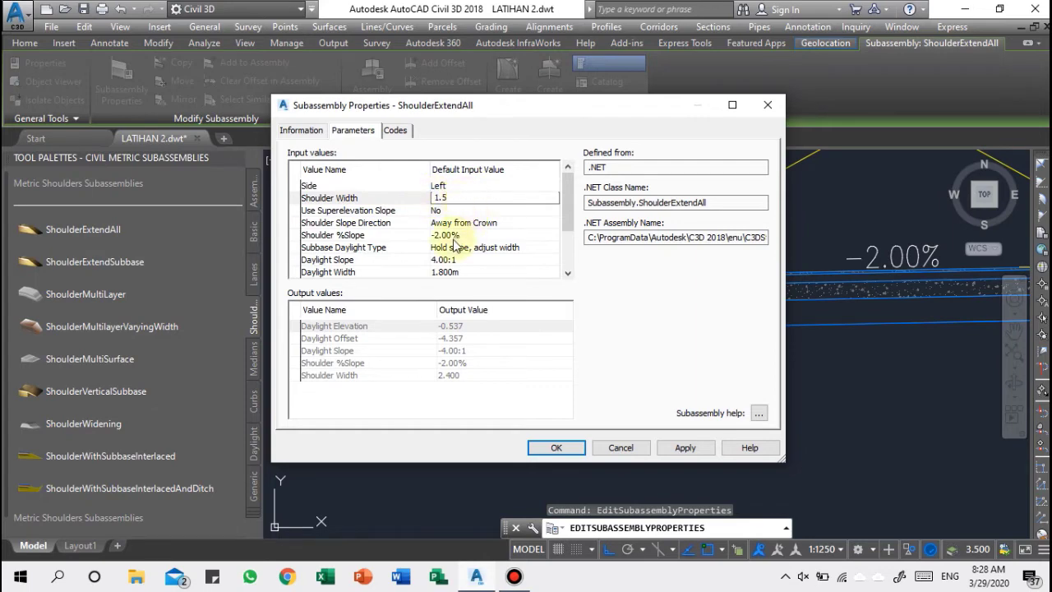
Set the left shoulder's Pave1 Depth, Pave2 Depth and Base Depth to 0.
scroll(448, 255, "down", 2)
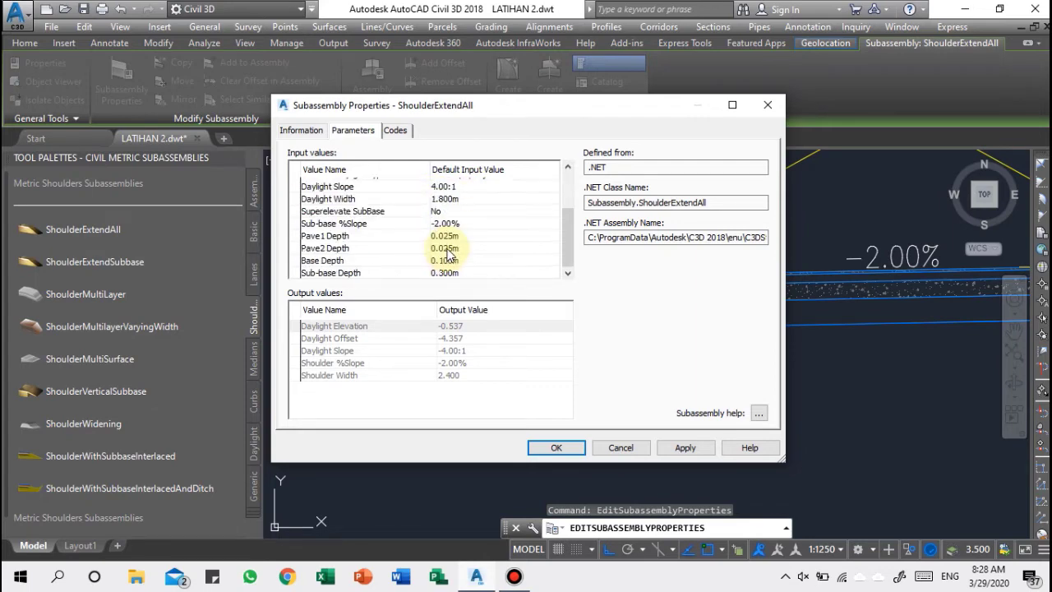
left_click(453, 238)
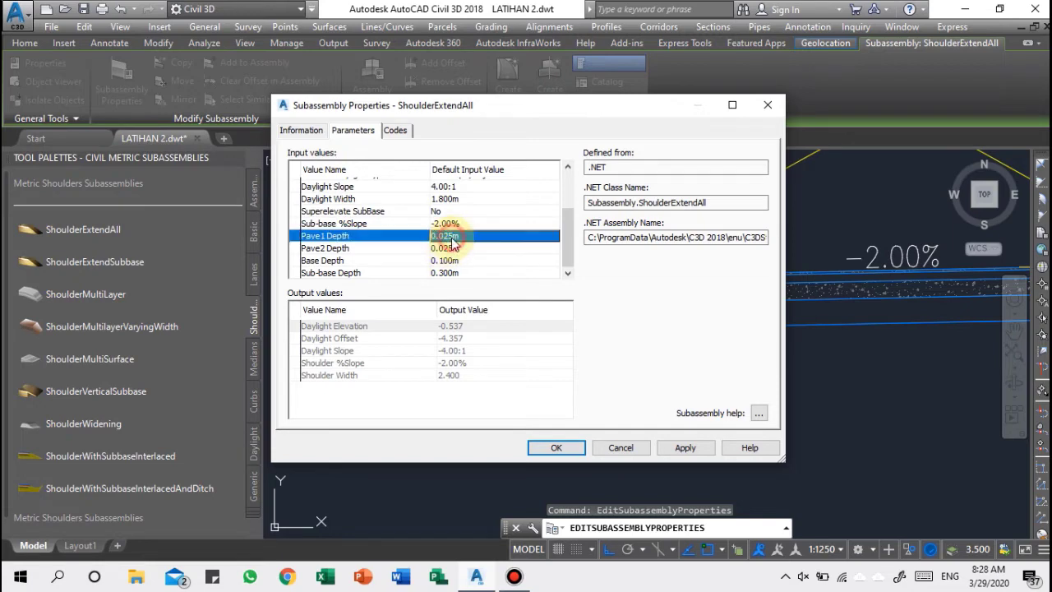
left_click(451, 238)
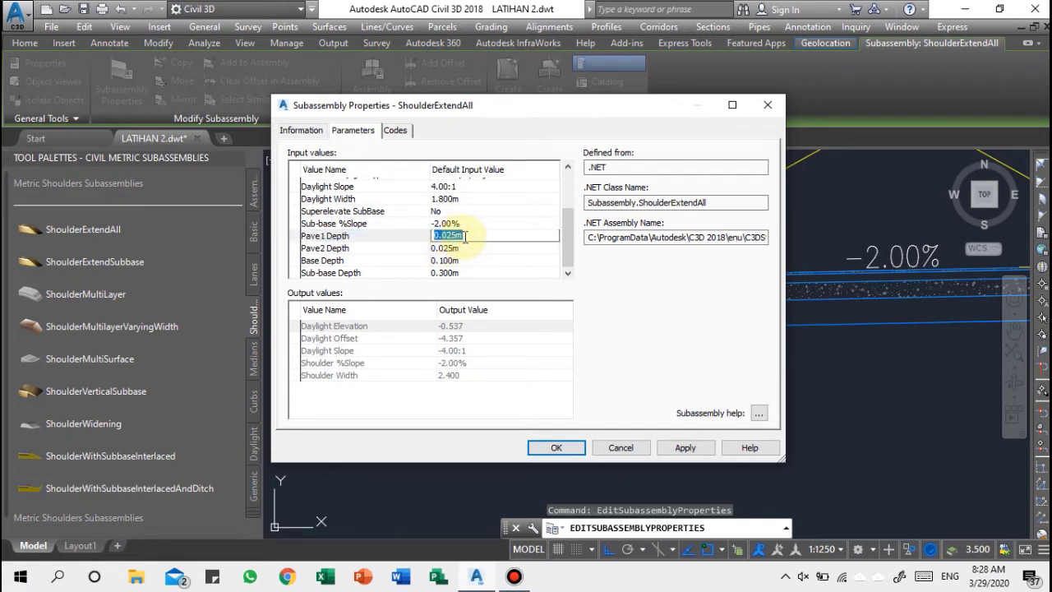
type("0")
left_click(477, 247)
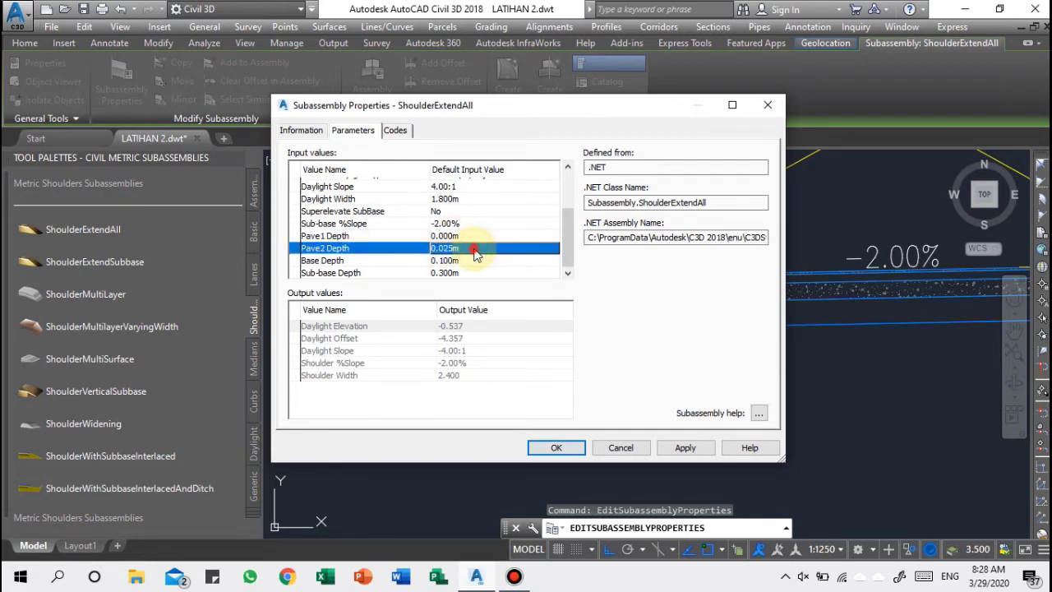
left_click(477, 247)
type("0")
left_click(466, 261)
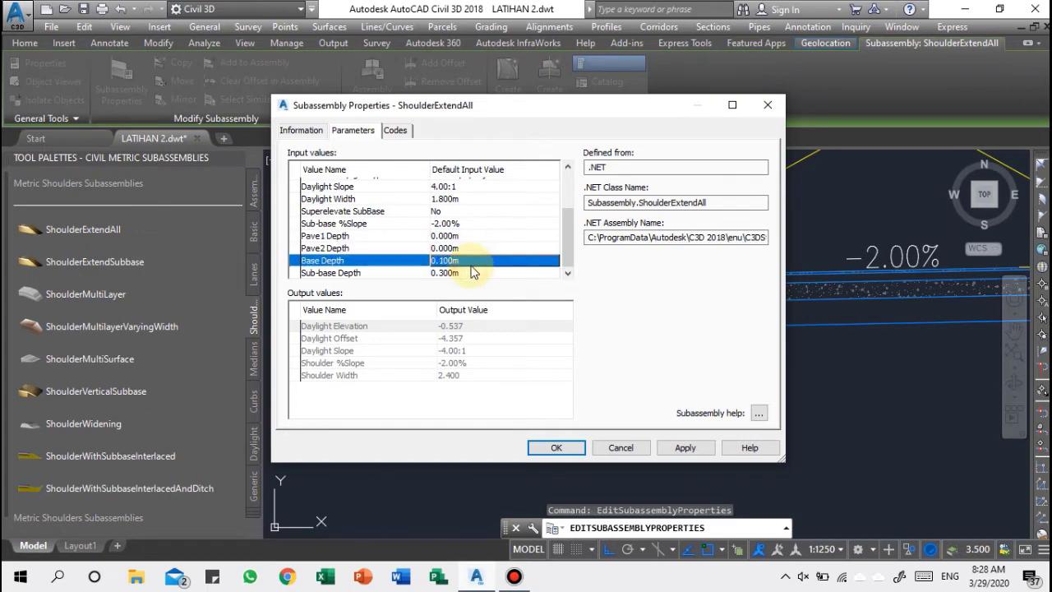
left_click(465, 261)
type("0")
Set the left shoulder's Sub-base Depth to 0.65 m and apply its subassembly properties.
left_click(460, 274)
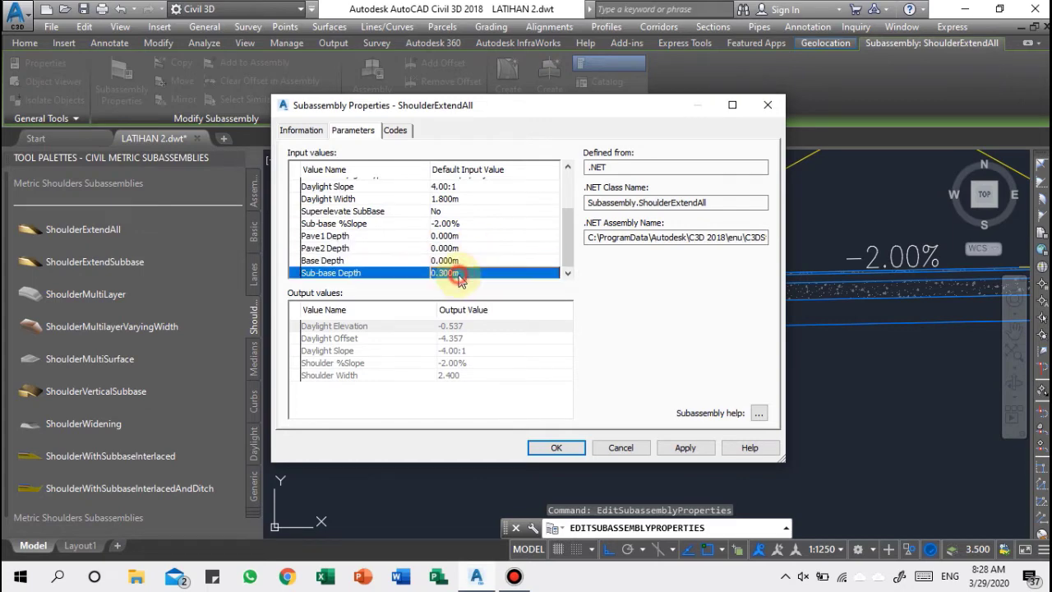
left_click(462, 273)
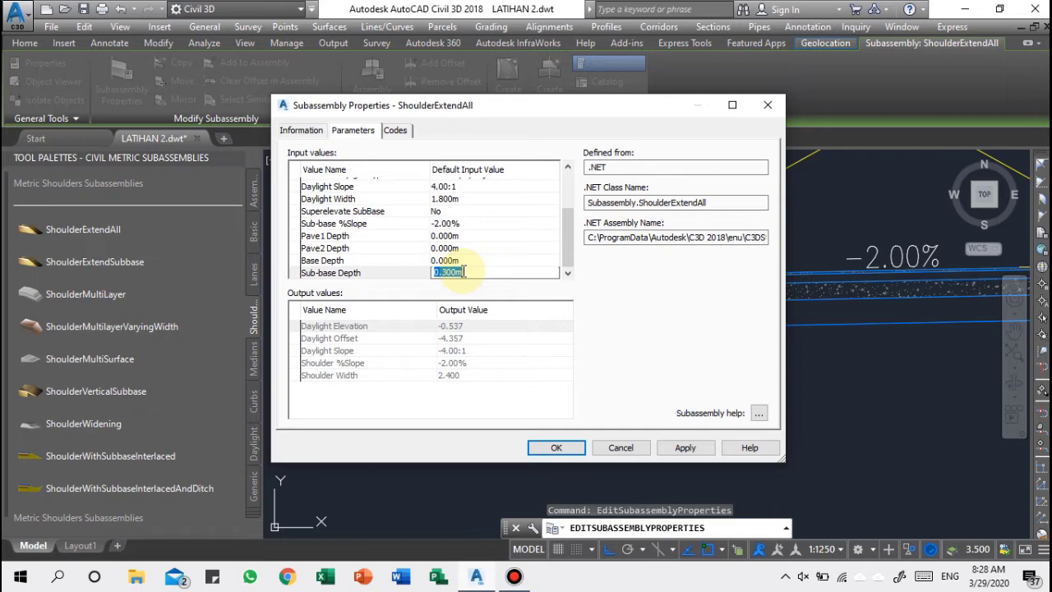
type("0.65")
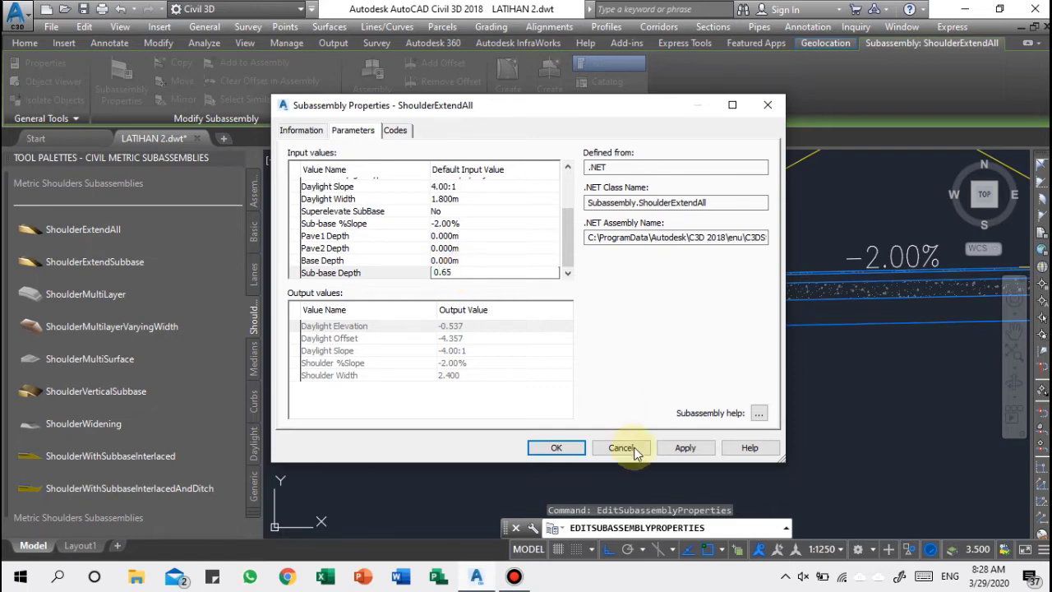
left_click(557, 448)
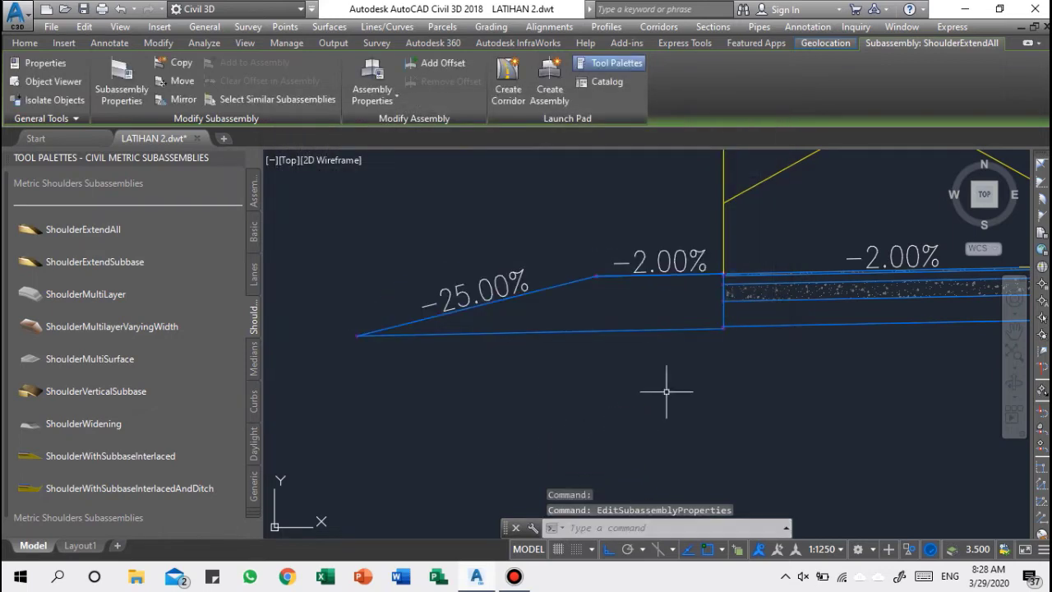
scroll(764, 311, "up", 3)
scroll(764, 311, "down", 6)
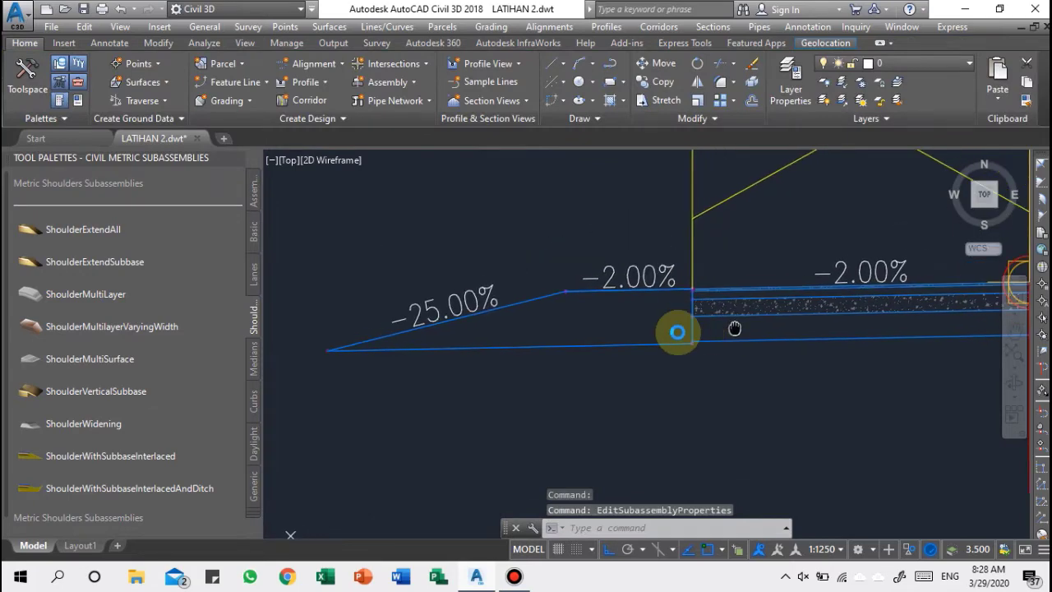
scroll(610, 333, "up", 2)
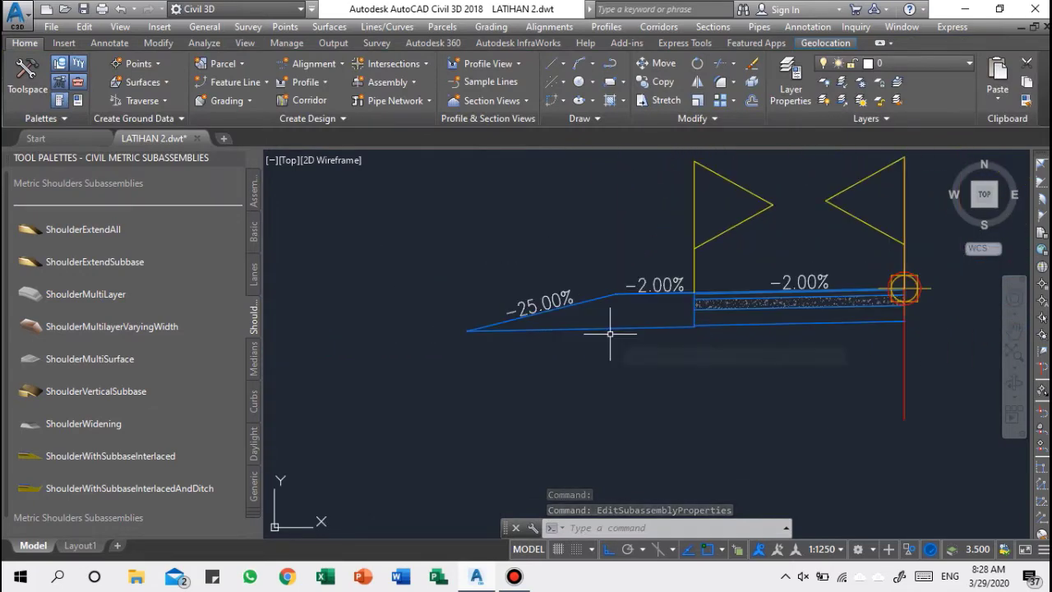
Attach a metric ConditionalCutOrFill subassembly of type Cut to the outer end marker of the left shoulder's -25% slope.
middle_click_drag(616, 319, 649, 325)
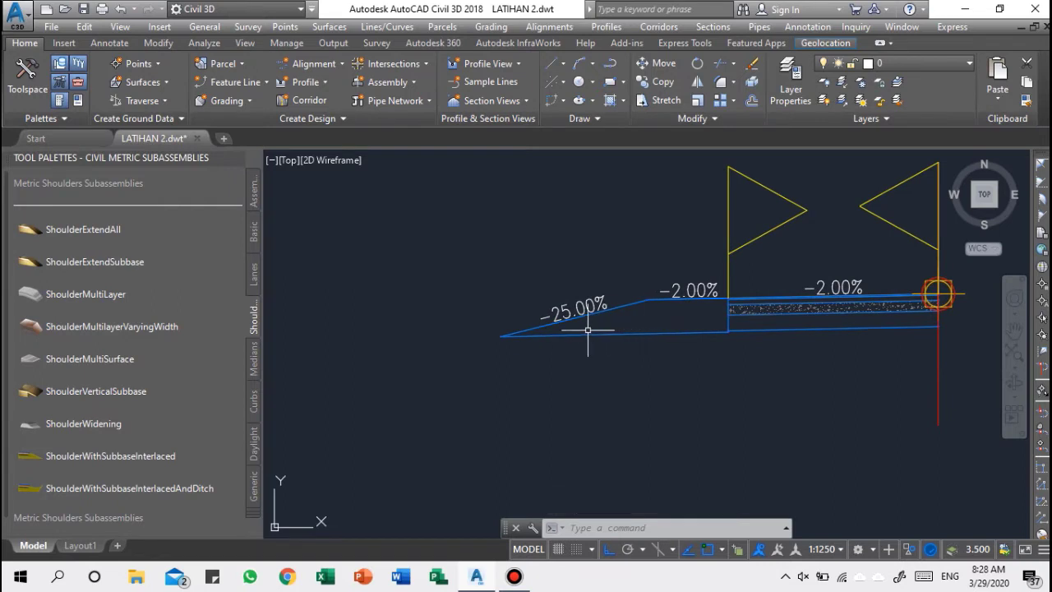
middle_click_drag(521, 341, 519, 340)
scroll(520, 339, "up", 2)
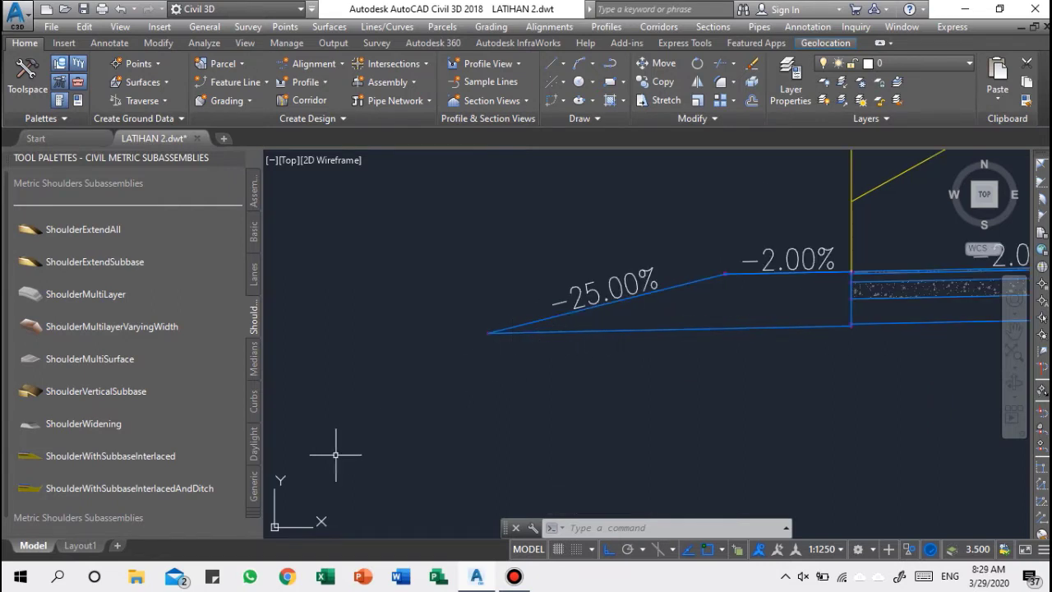
left_click(252, 514)
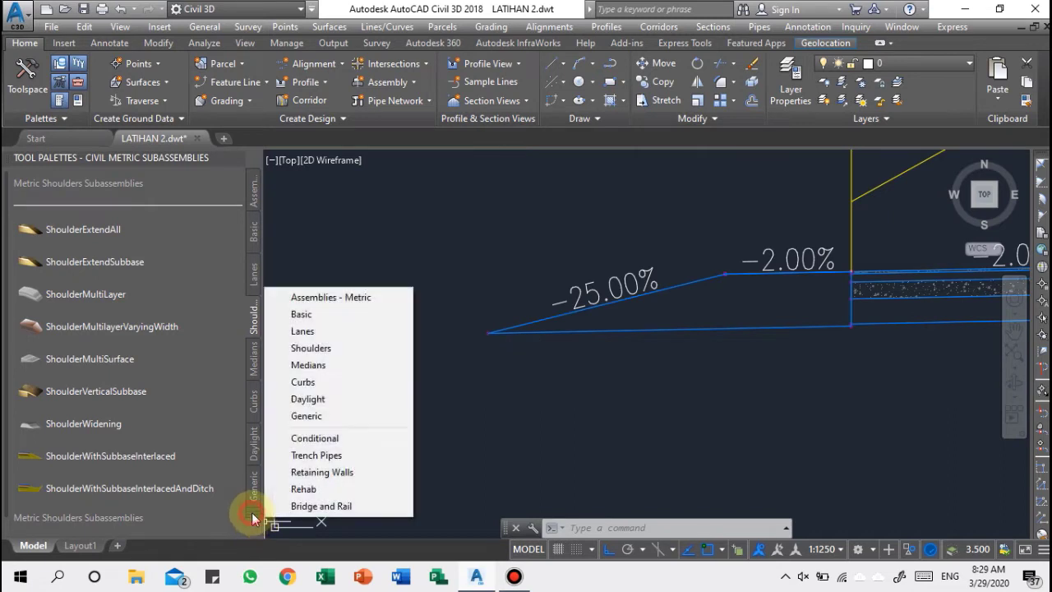
left_click(312, 442)
left_click(155, 228)
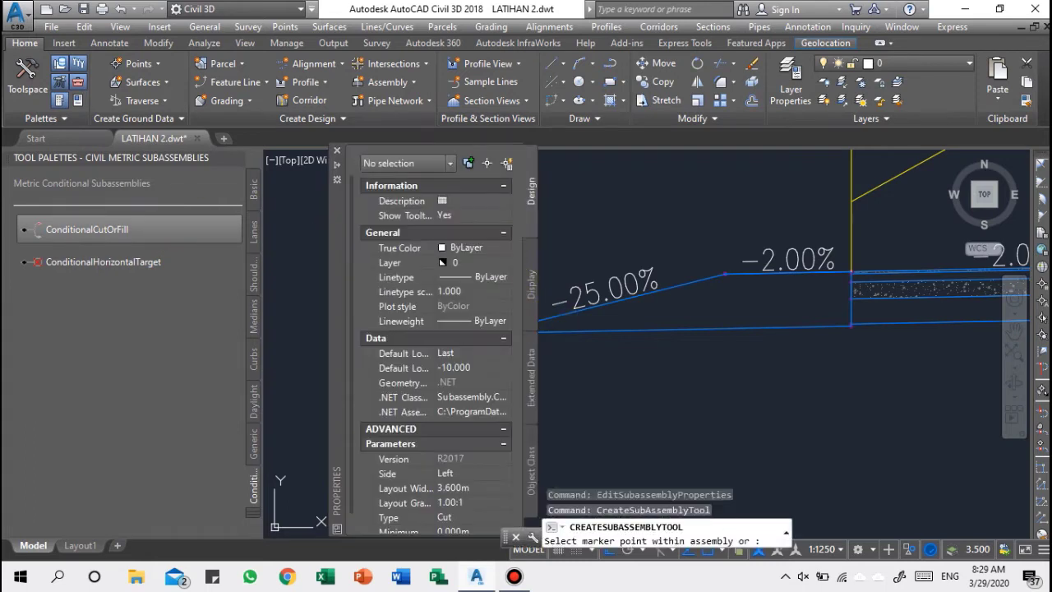
scroll(668, 354, "up", 4)
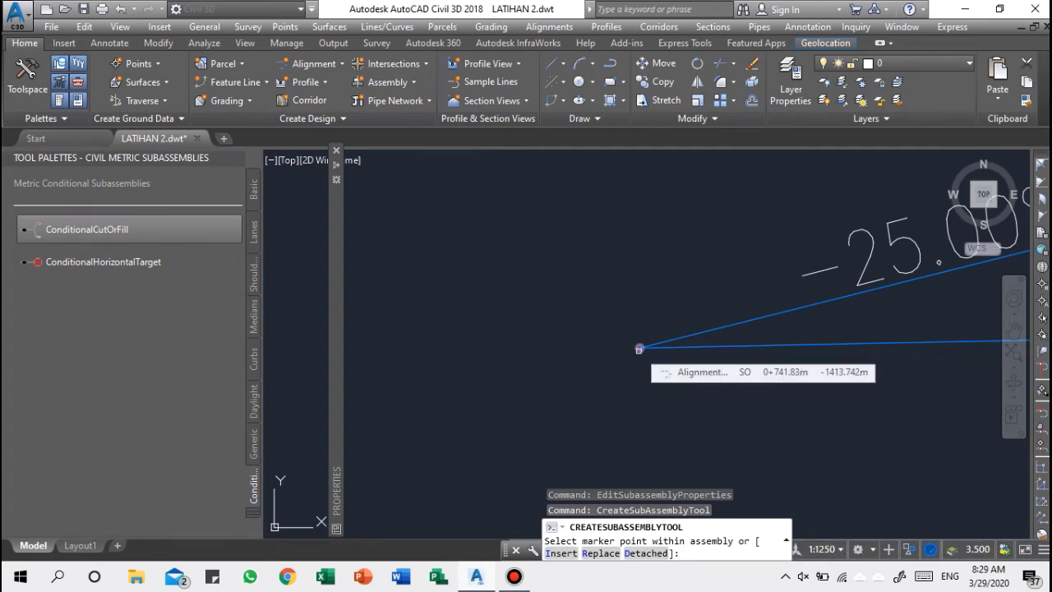
left_click(639, 349)
Attach a second ConditionalCutOrFill with its Type set to Fill to the same outer marker of the left shoulder.
scroll(719, 258, "down", 6)
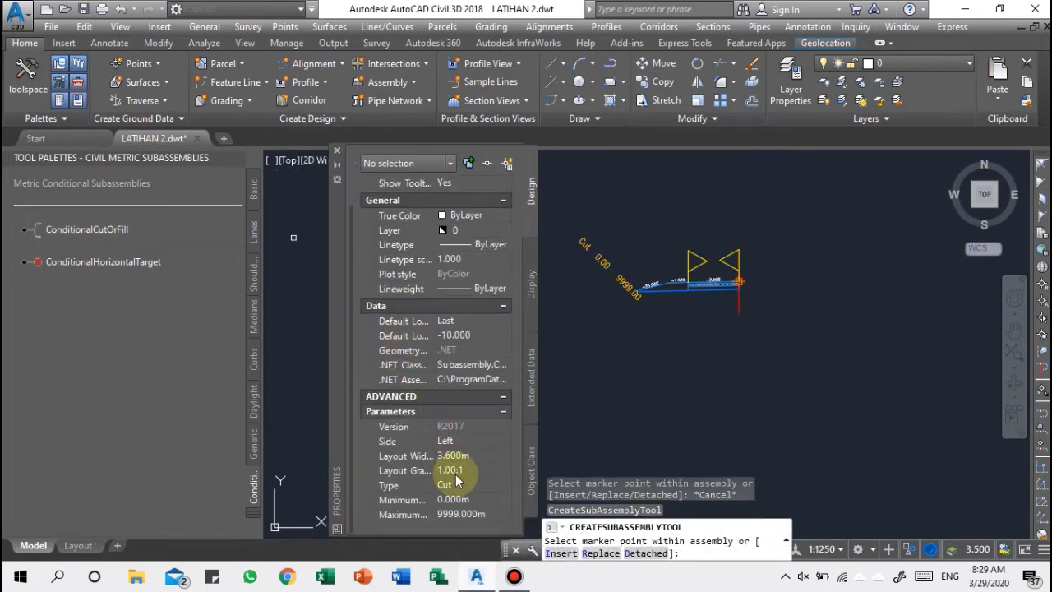
left_click(464, 492)
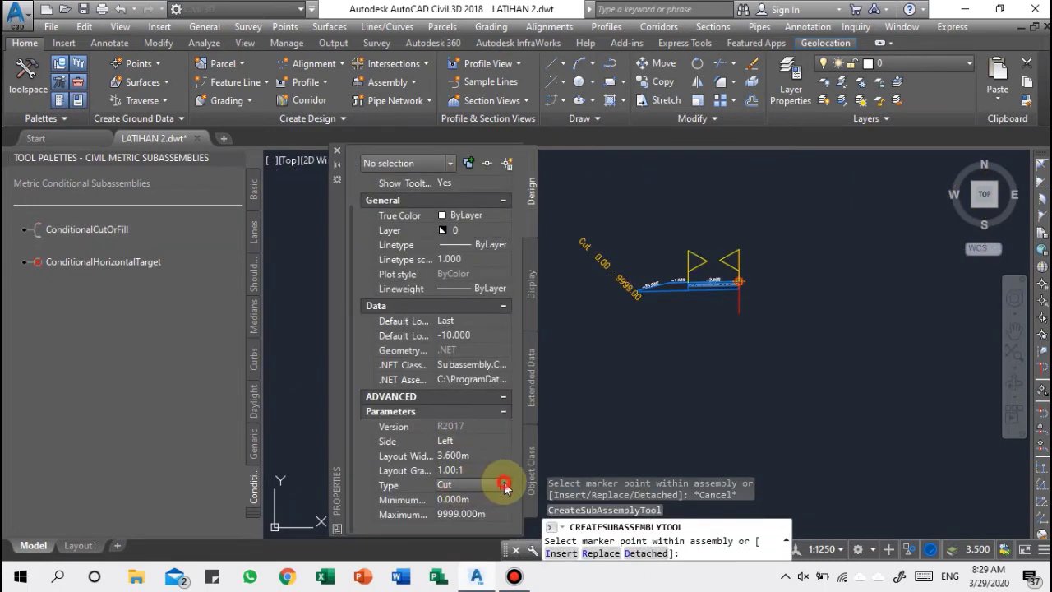
left_click(503, 485)
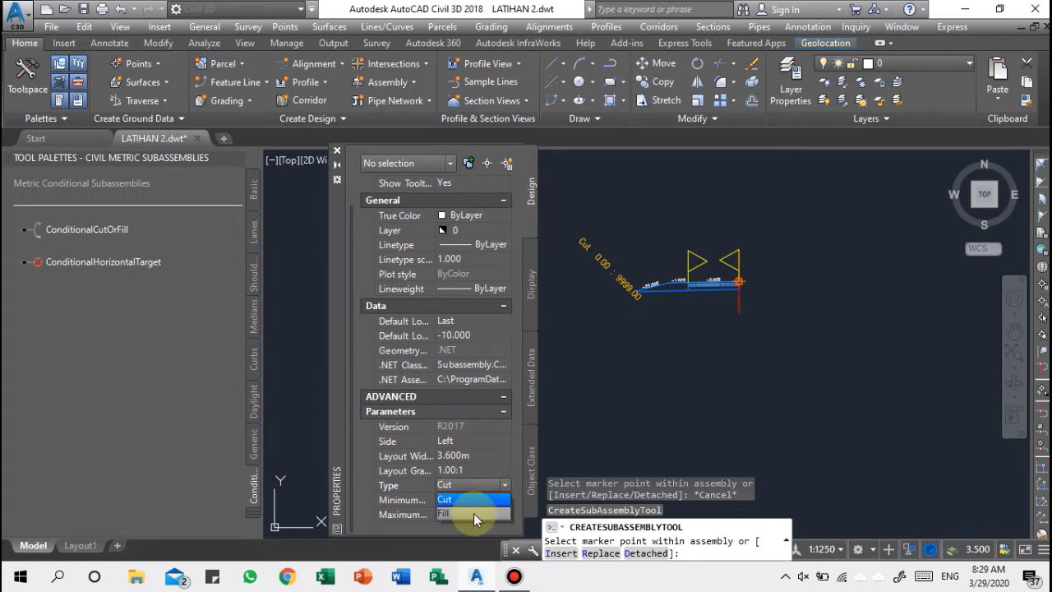
left_click(475, 513)
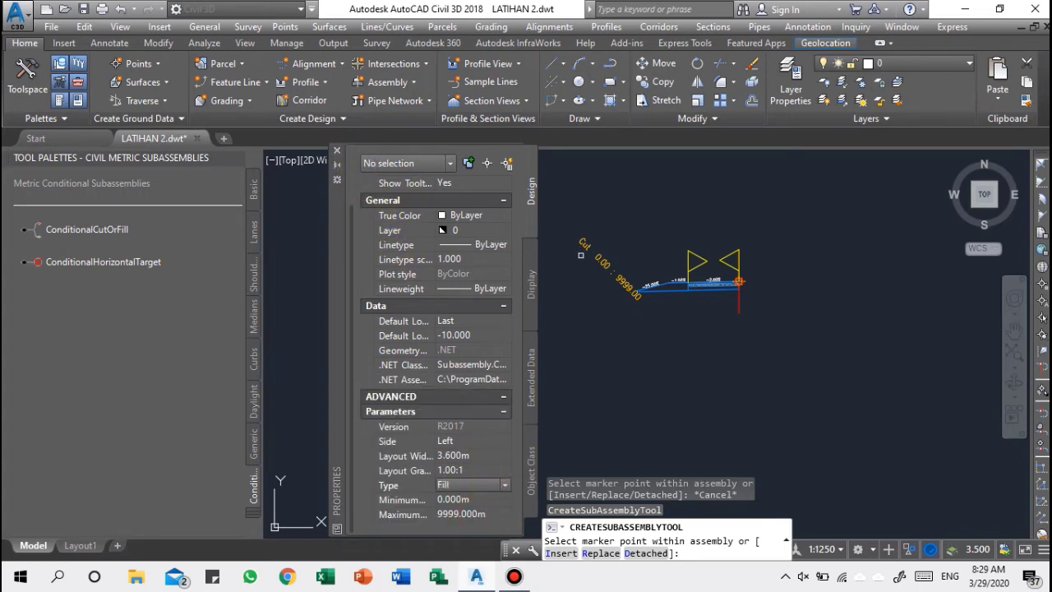
scroll(580, 255, "up", 5)
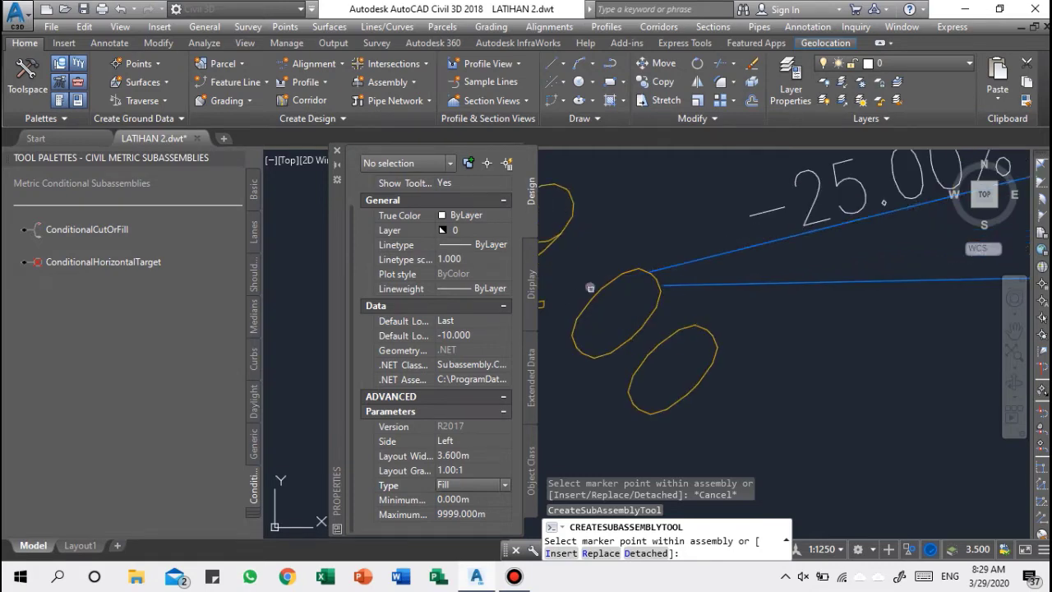
scroll(728, 238, "down", 5)
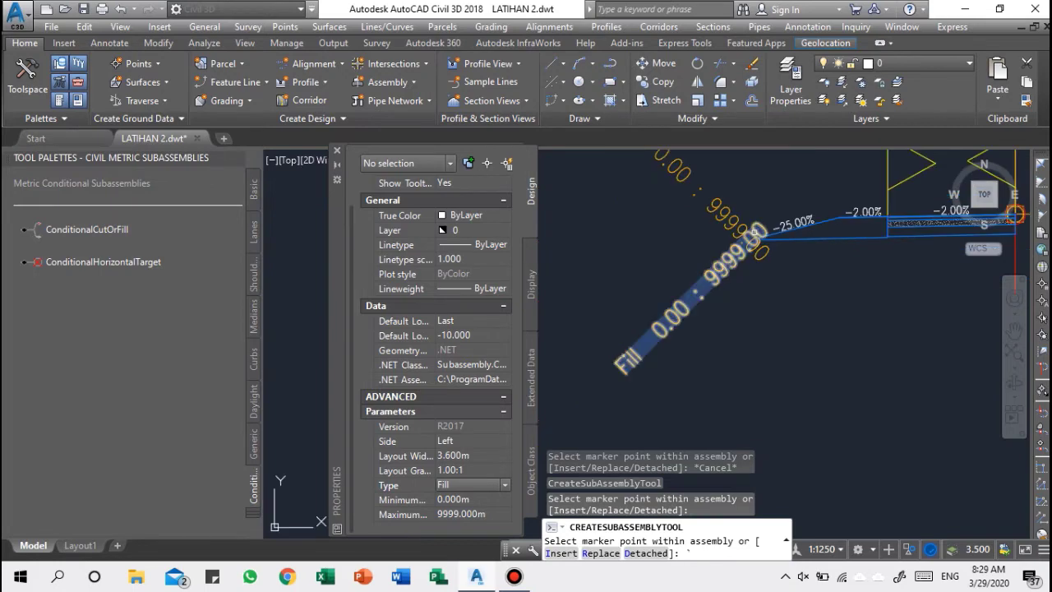
key("Escape")
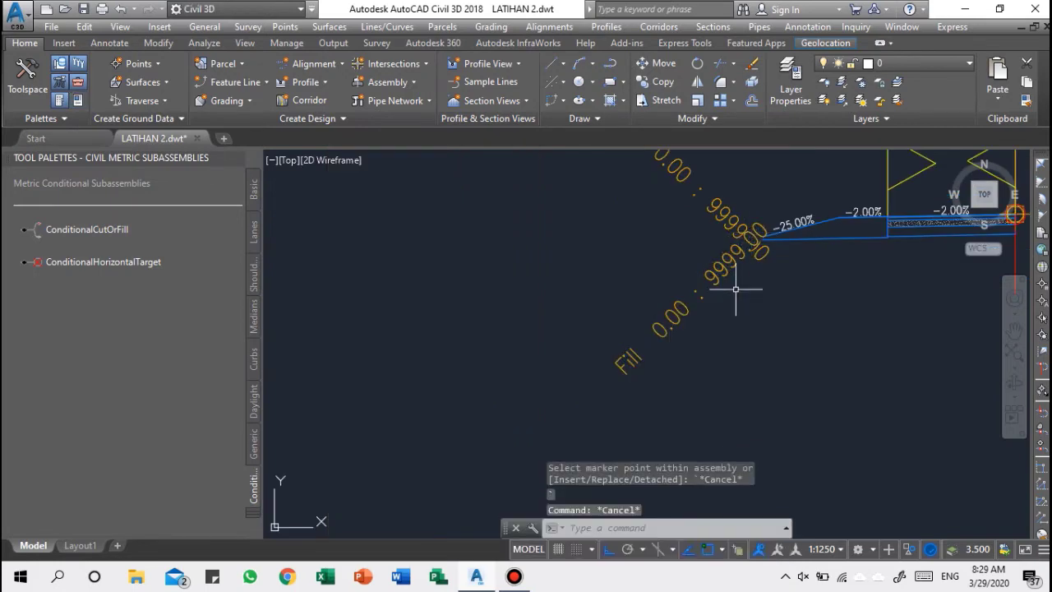
Attach a metric SideDitch subassembly from the Trench Pipes set to the outer end of the Cut conditional.
scroll(687, 304, "down", 4)
scroll(616, 291, "down", 2)
middle_click_drag(632, 284, 623, 319)
scroll(622, 320, "up", 2)
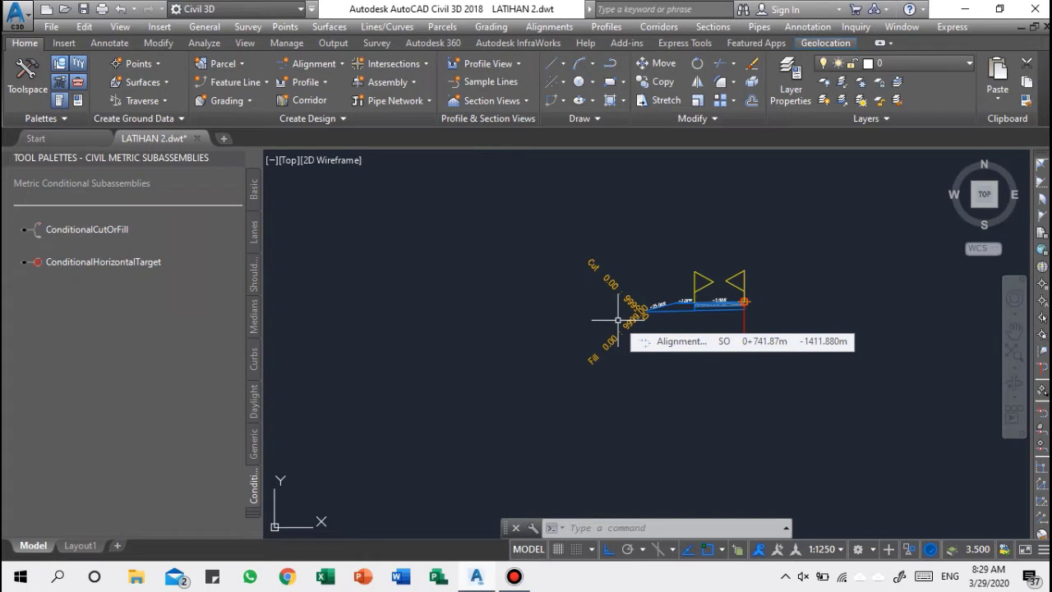
left_click(252, 513)
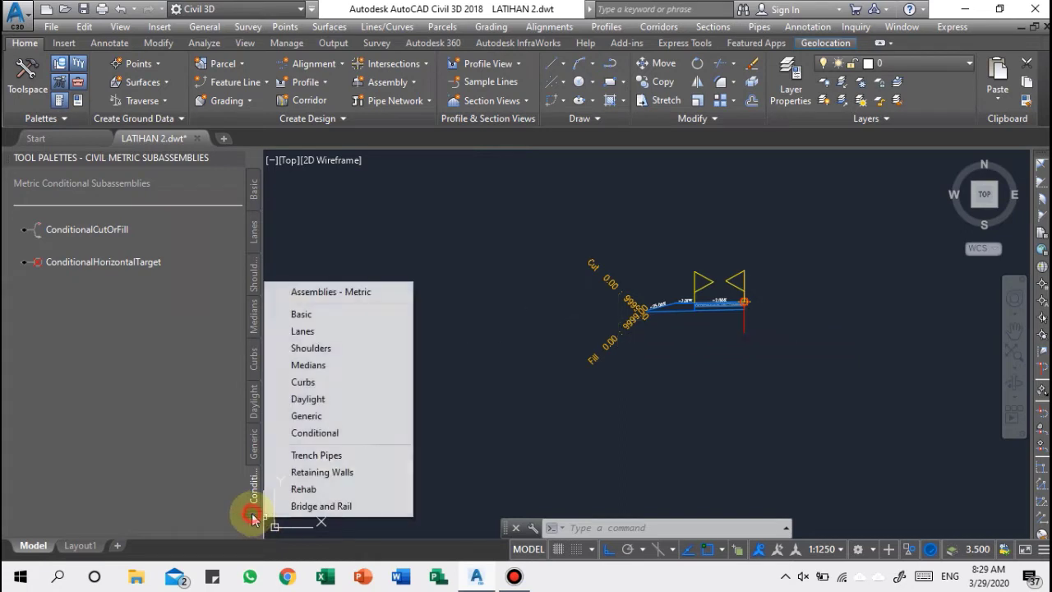
left_click(312, 457)
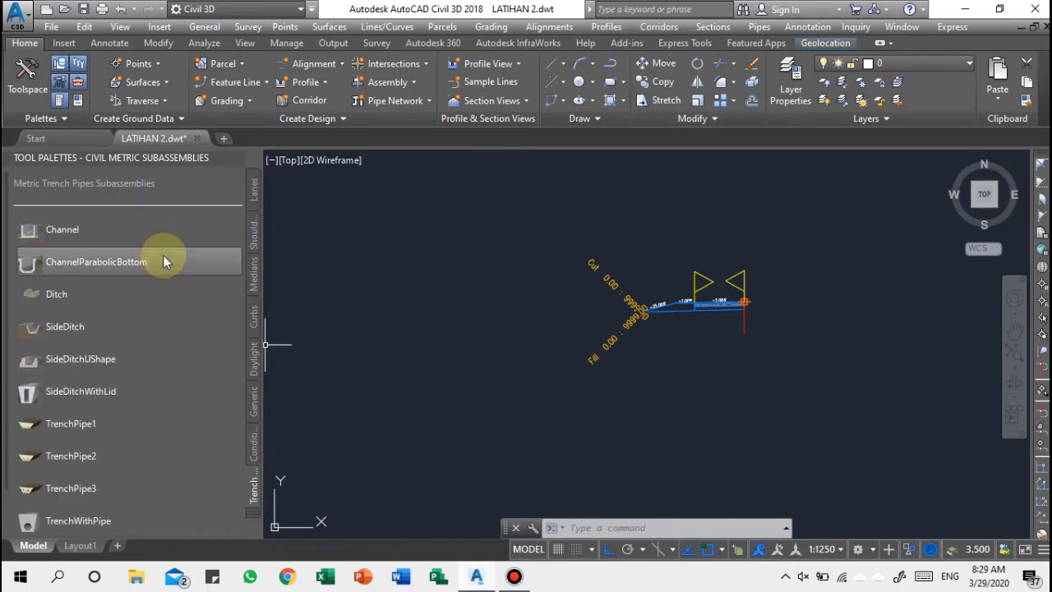
left_click(57, 327)
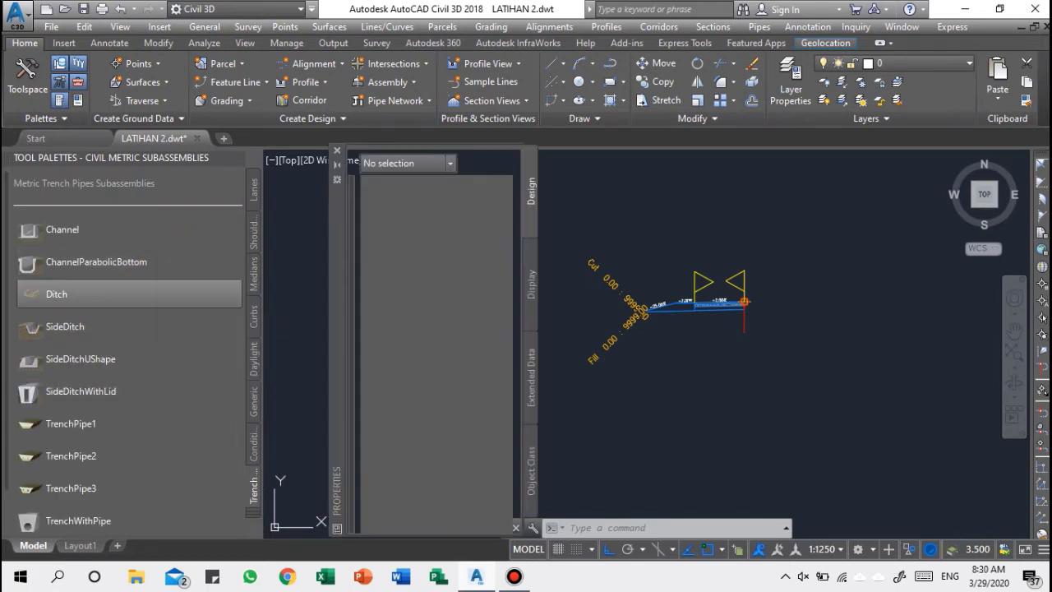
middle_click_drag(593, 261, 660, 281)
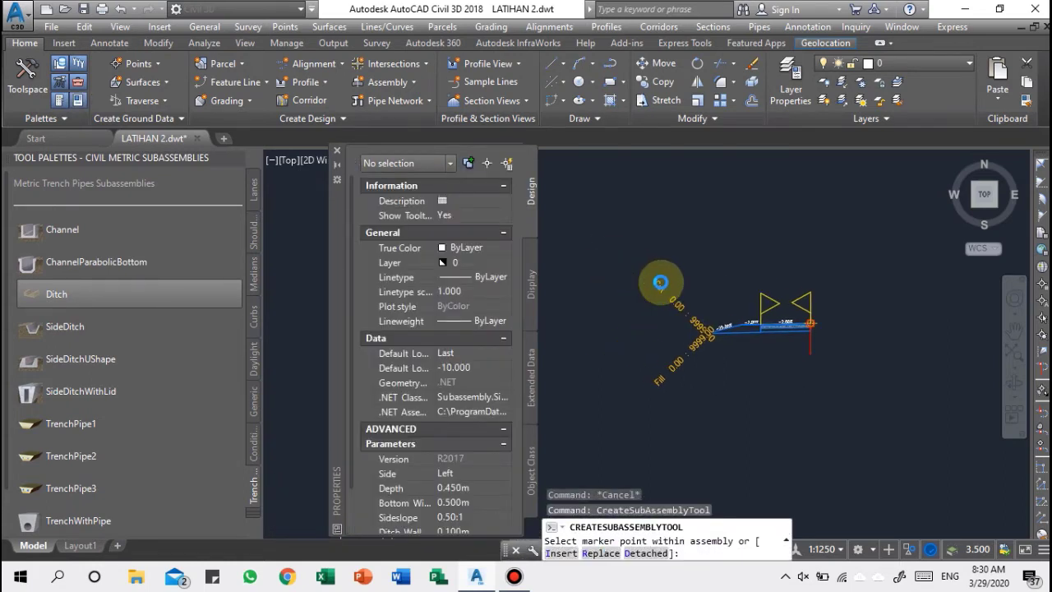
scroll(660, 282, "up", 4)
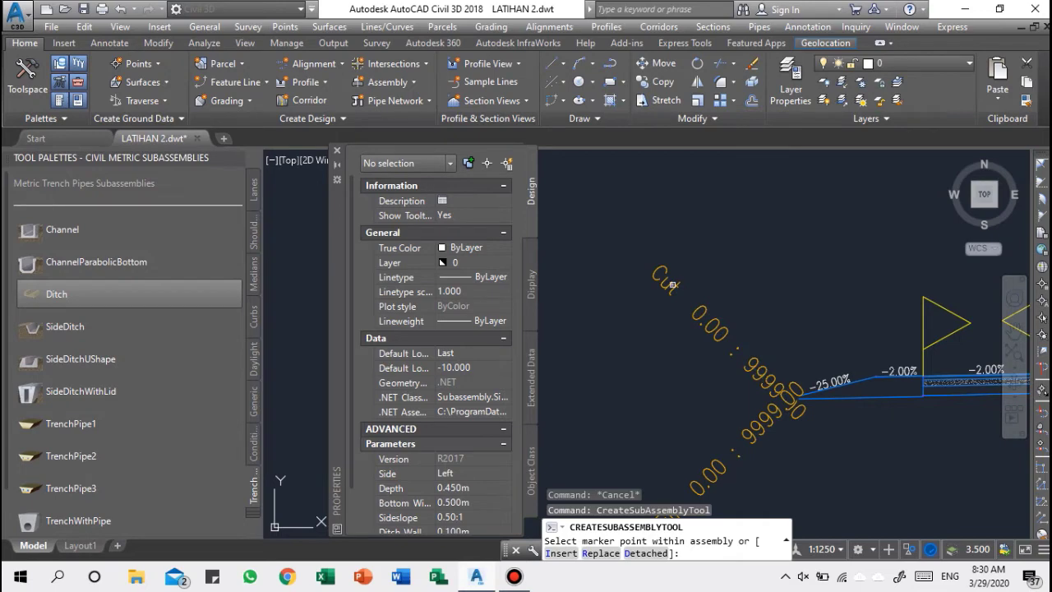
left_click(673, 285)
scroll(707, 240, "down", 2)
scroll(683, 412, "up", 2)
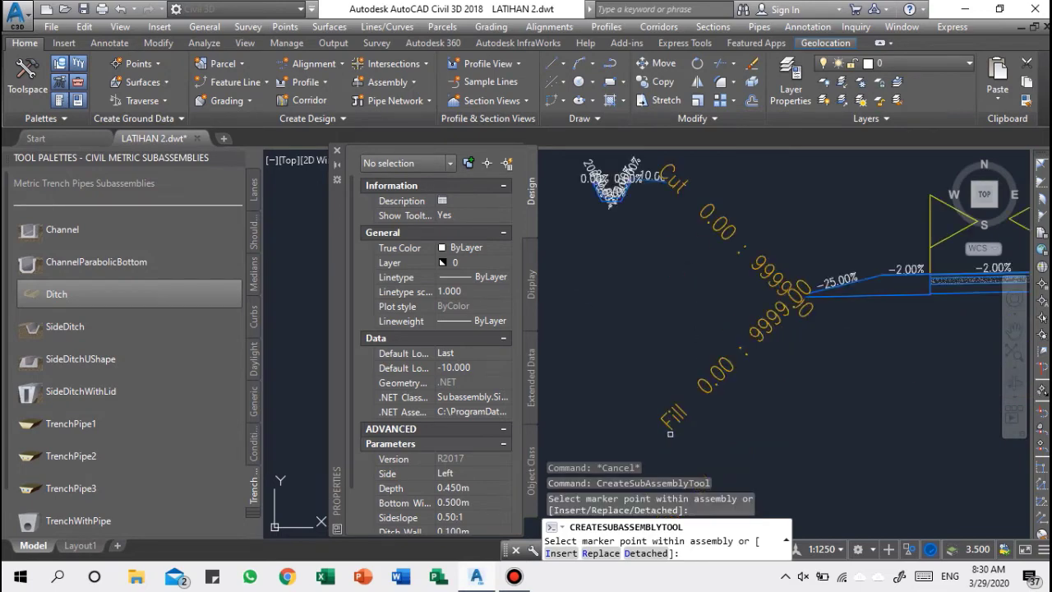
scroll(669, 433, "up", 3)
scroll(702, 390, "down", 3)
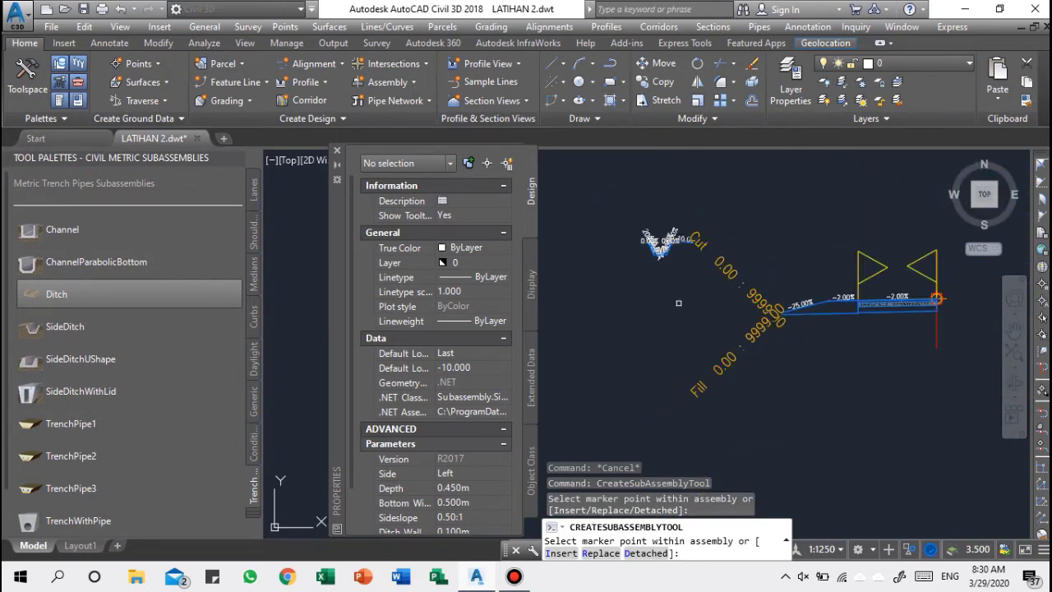
left_click(338, 153)
Attach a metric DaylightGeneral subassembly to the top outer marker of the side ditch on the cut branch.
scroll(666, 254, "up", 3)
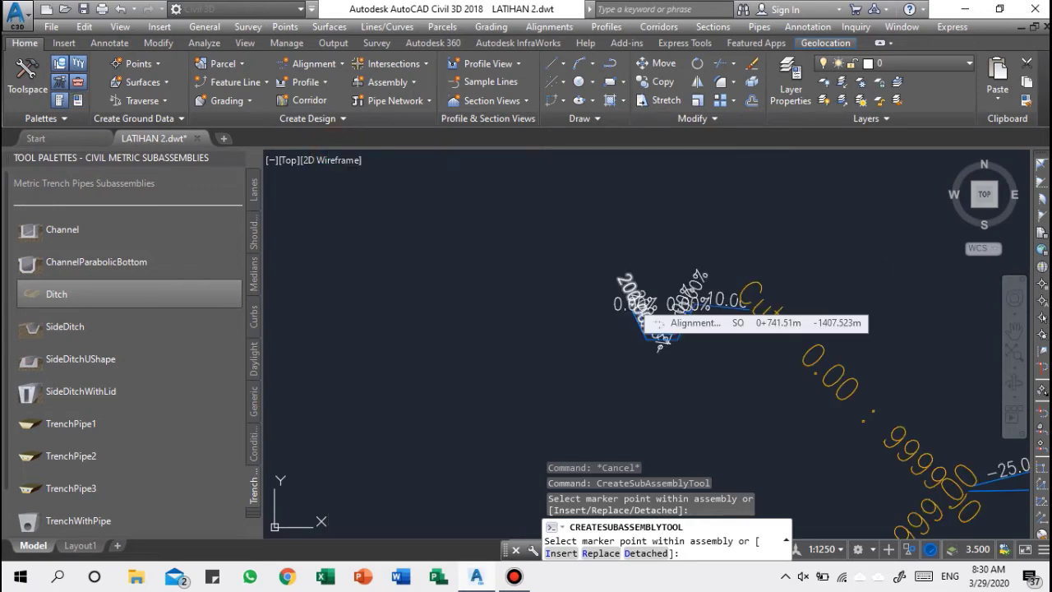
left_click(252, 512)
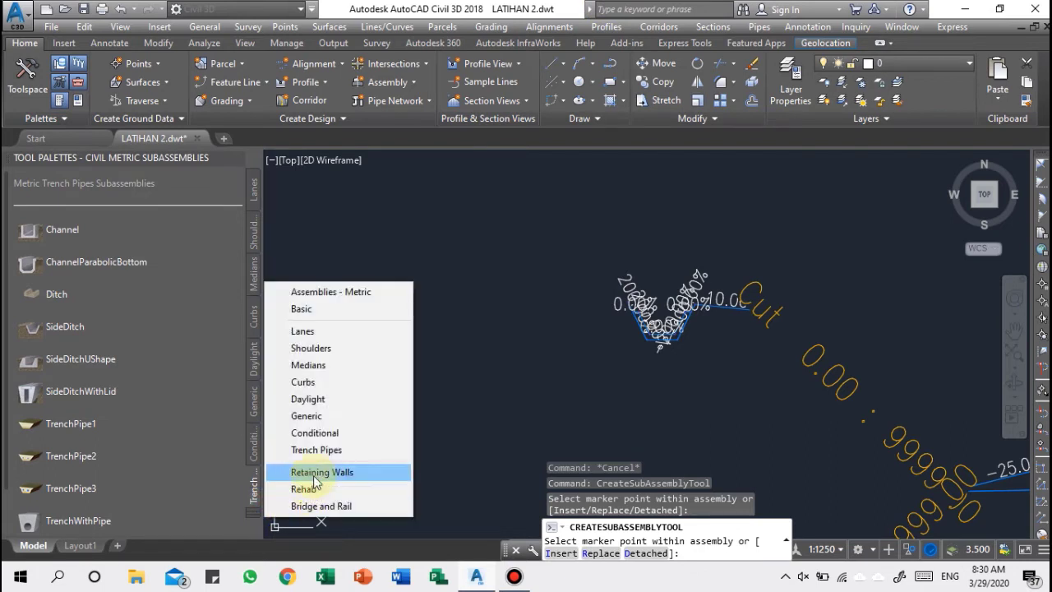
left_click(308, 399)
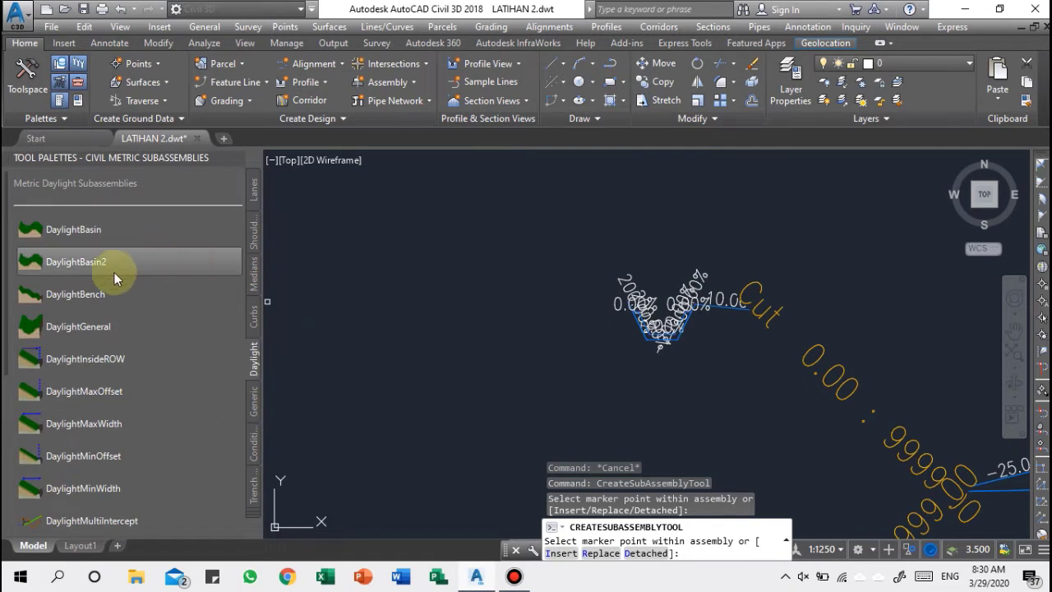
left_click(62, 330)
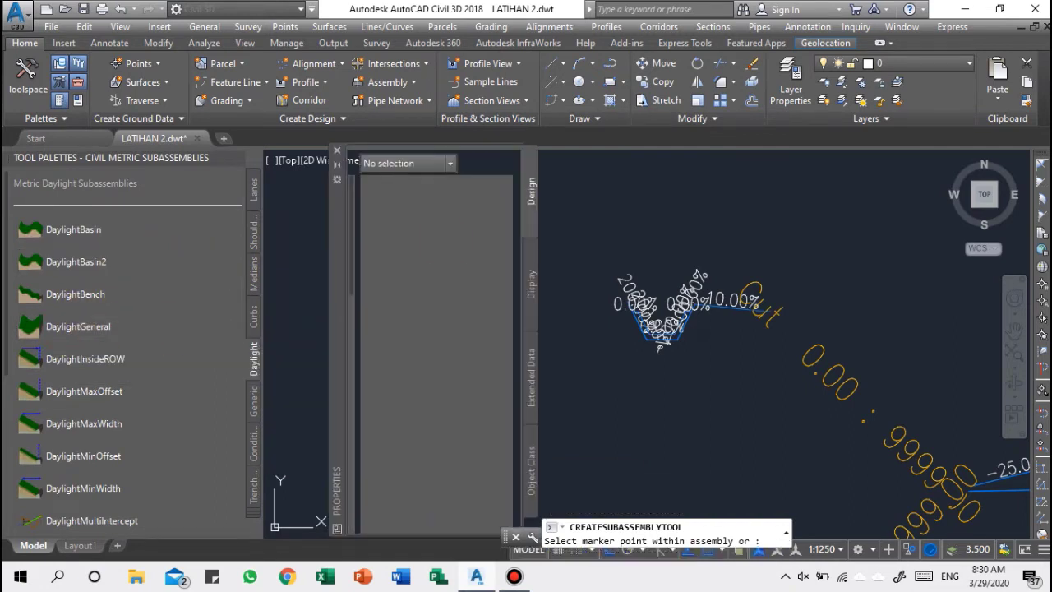
scroll(666, 344, "up", 5)
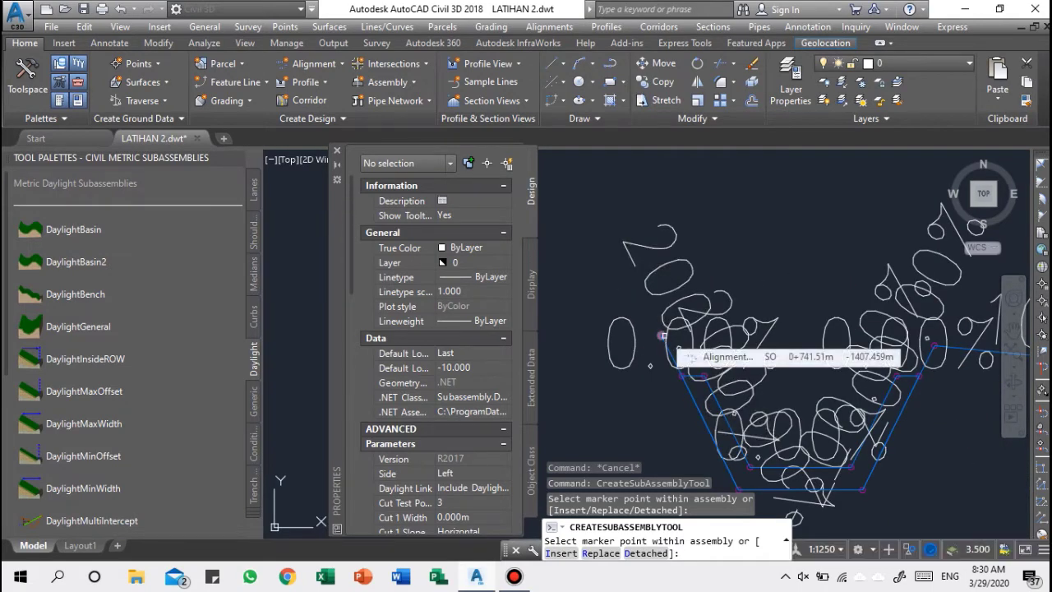
left_click(663, 335)
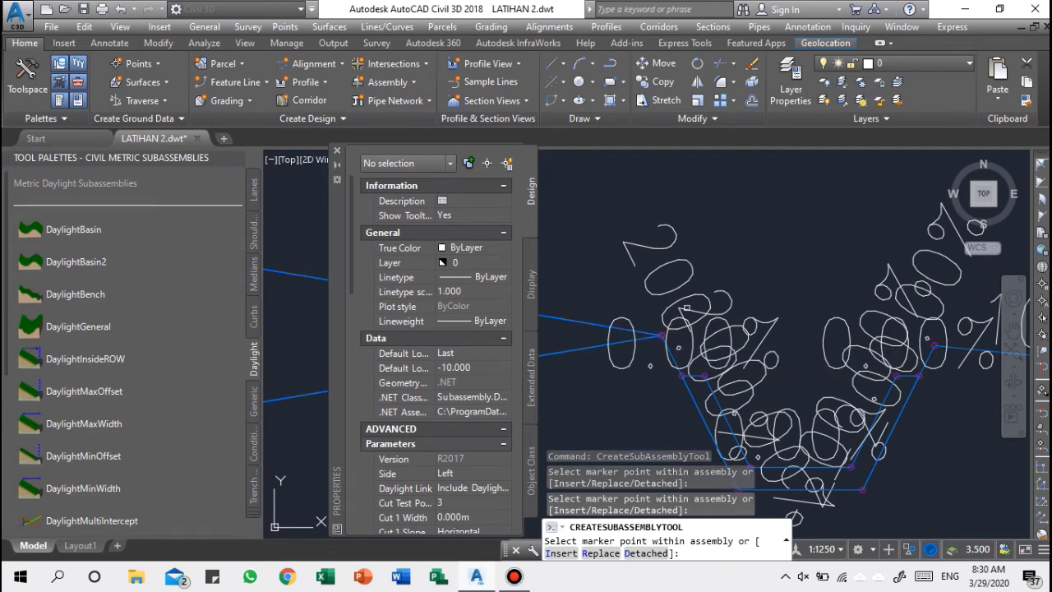
Attach another DaylightGeneral subassembly to the outer end of the Fill conditional and finish placing subassemblies.
scroll(747, 243, "down", 5)
scroll(767, 333, "up", 5)
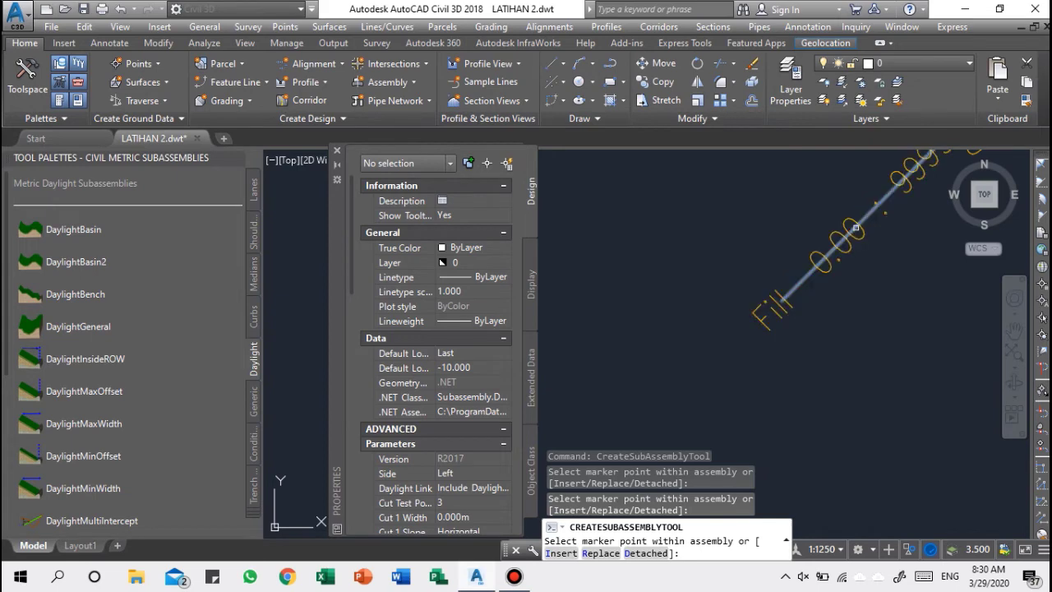
scroll(777, 300, "up", 5)
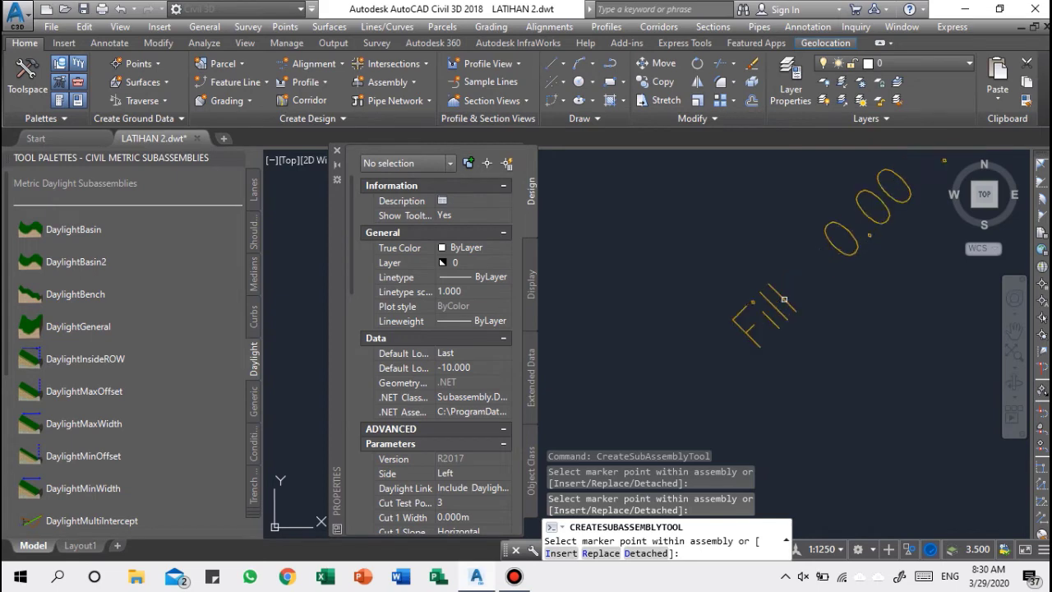
left_click(703, 303)
scroll(704, 304, "down", 6)
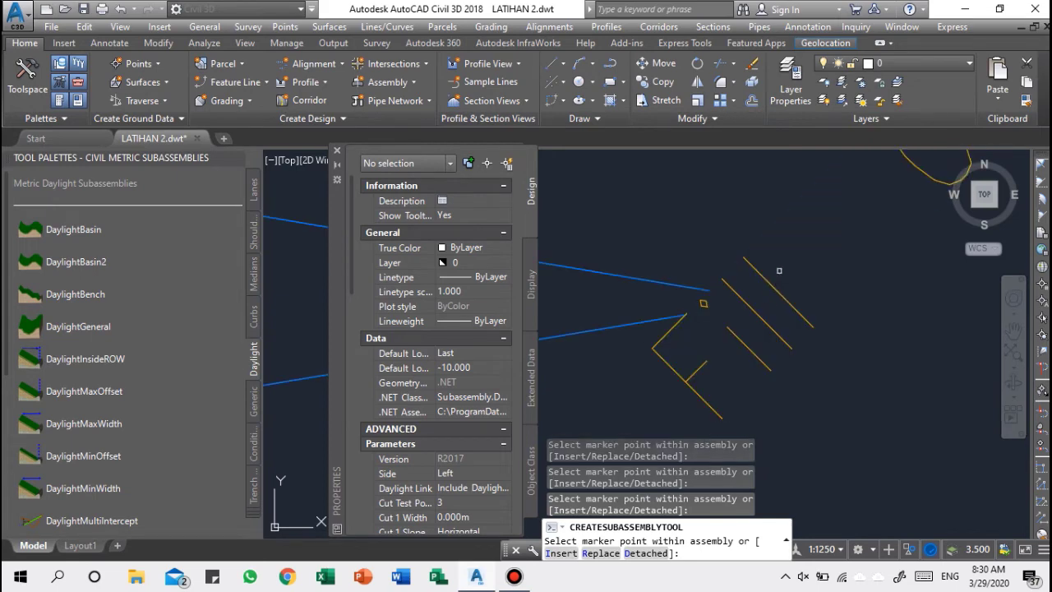
left_click(337, 153)
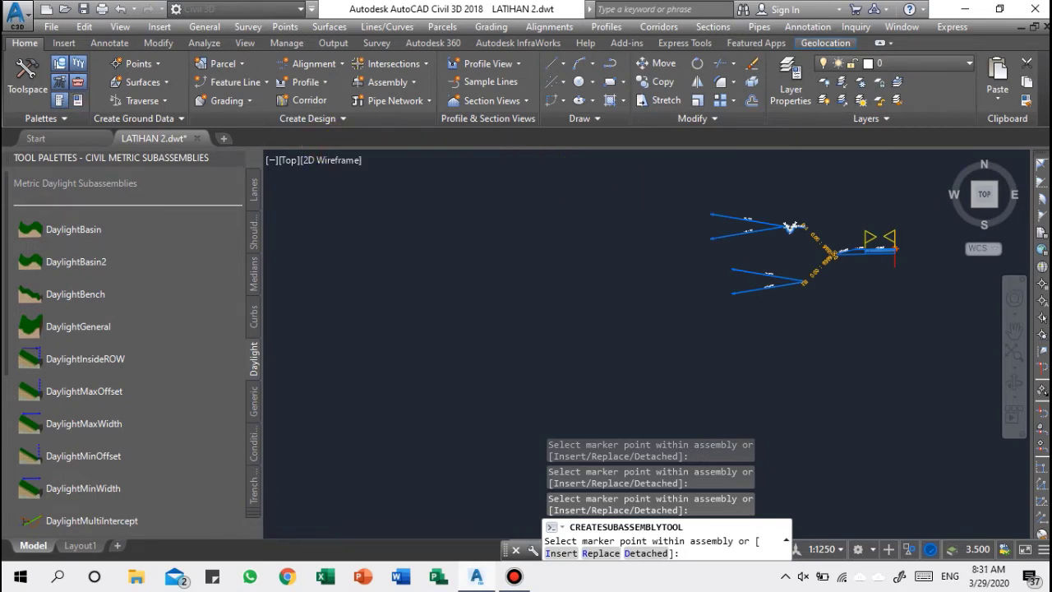
scroll(749, 227, "up", 2)
key("Escape")
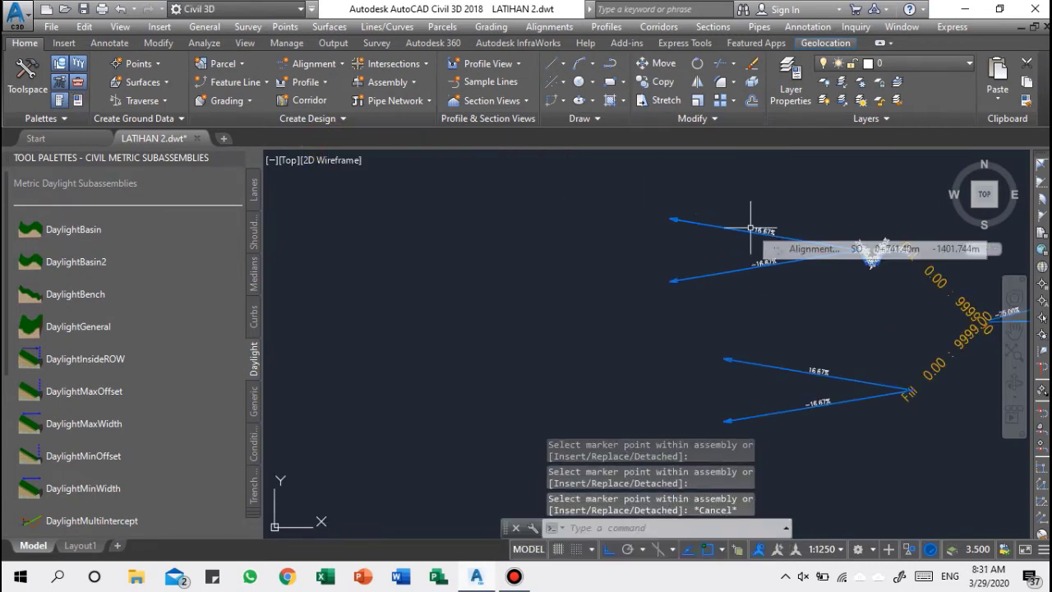
Open the input parameters of the DaylightGeneral subassembly attached to the side ditch on the cut branch.
left_click(749, 232)
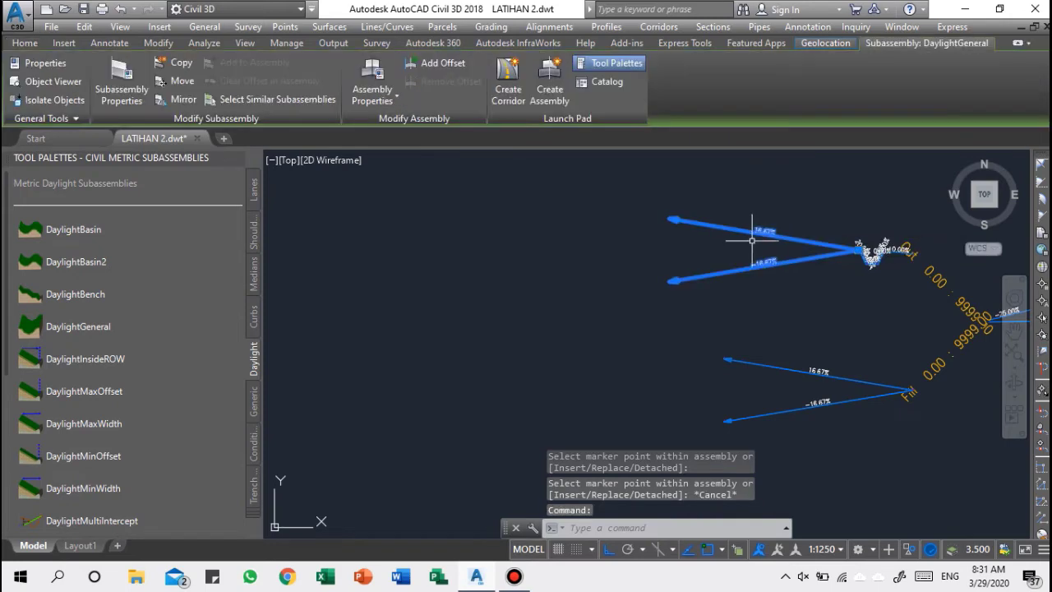
right_click(766, 365)
left_click(758, 364)
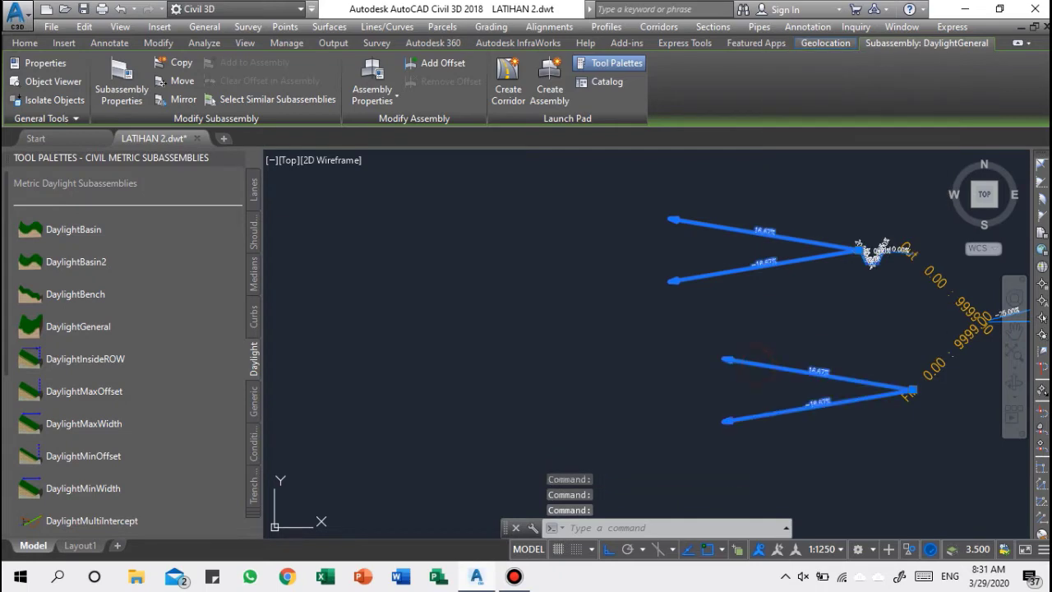
right_click(748, 362)
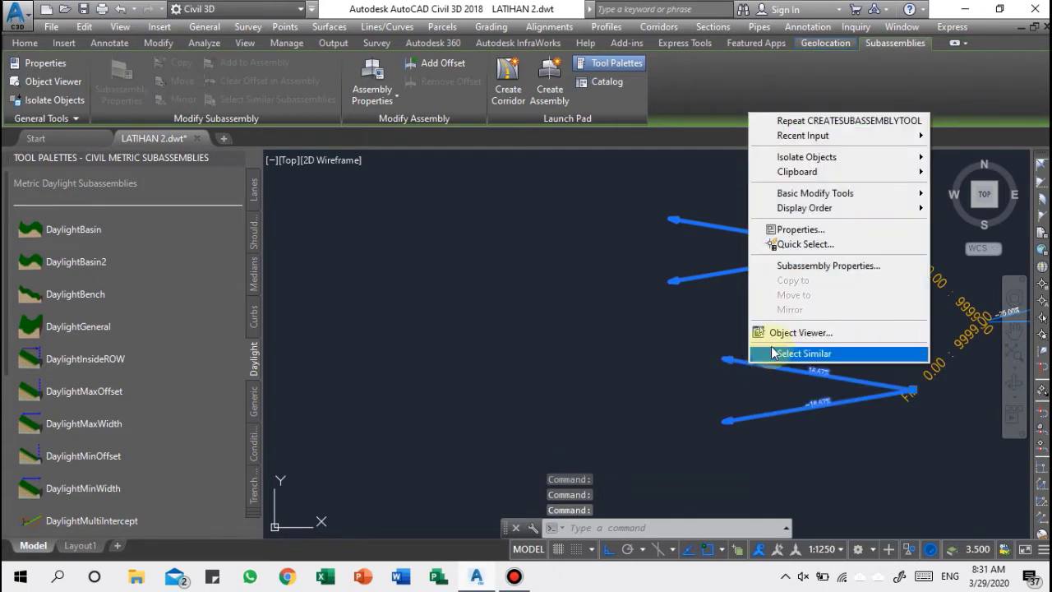
left_click(808, 267)
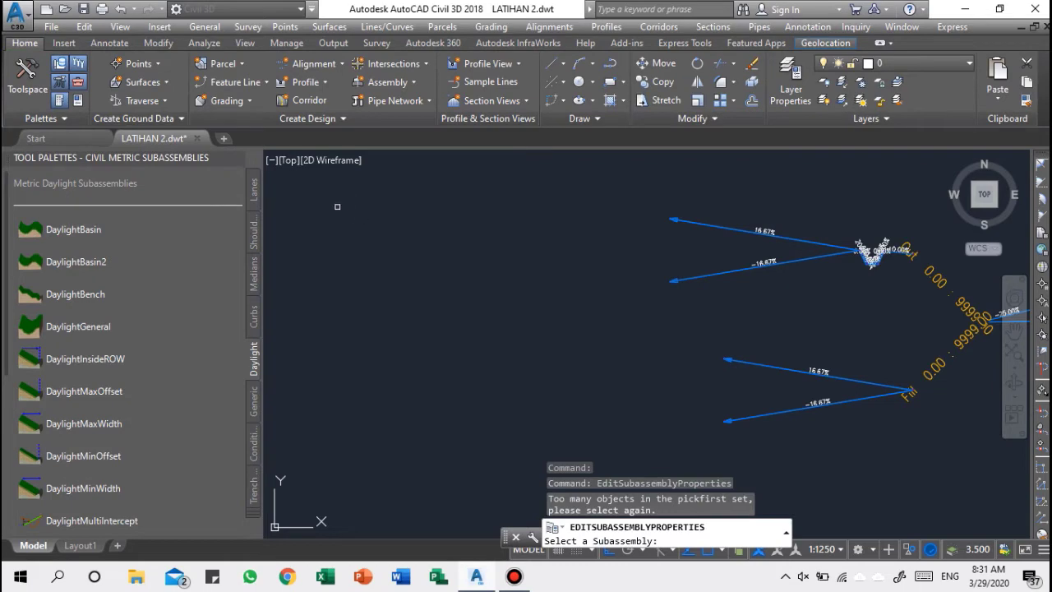
left_click(723, 274)
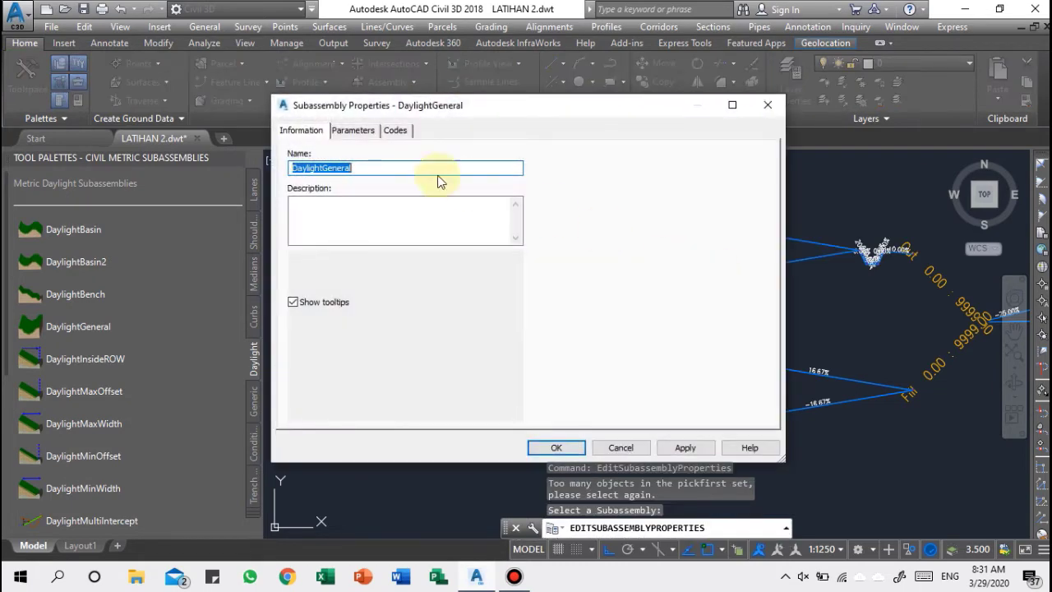
left_click(354, 131)
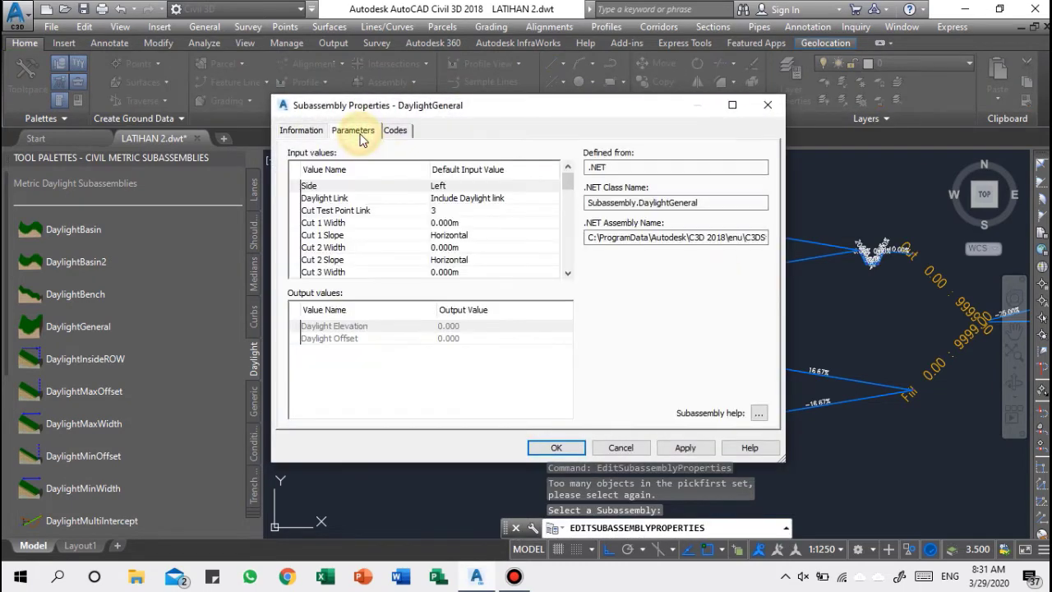
Set the daylight subassembly's Flat Cut Slope and Medium Cut Slope to 2:1.
scroll(450, 251, "down", 4)
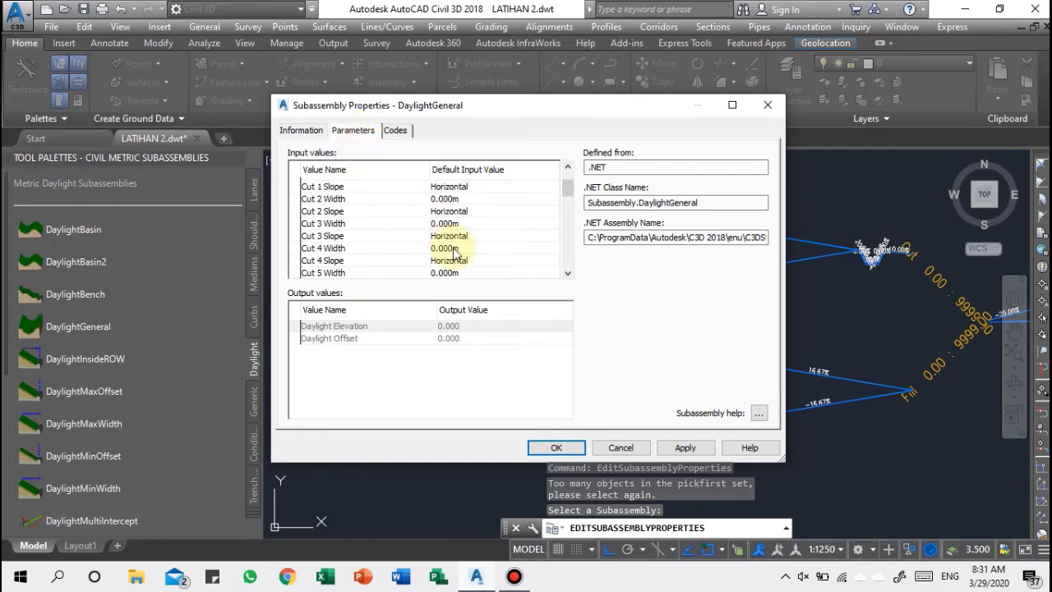
scroll(454, 255, "down", 1)
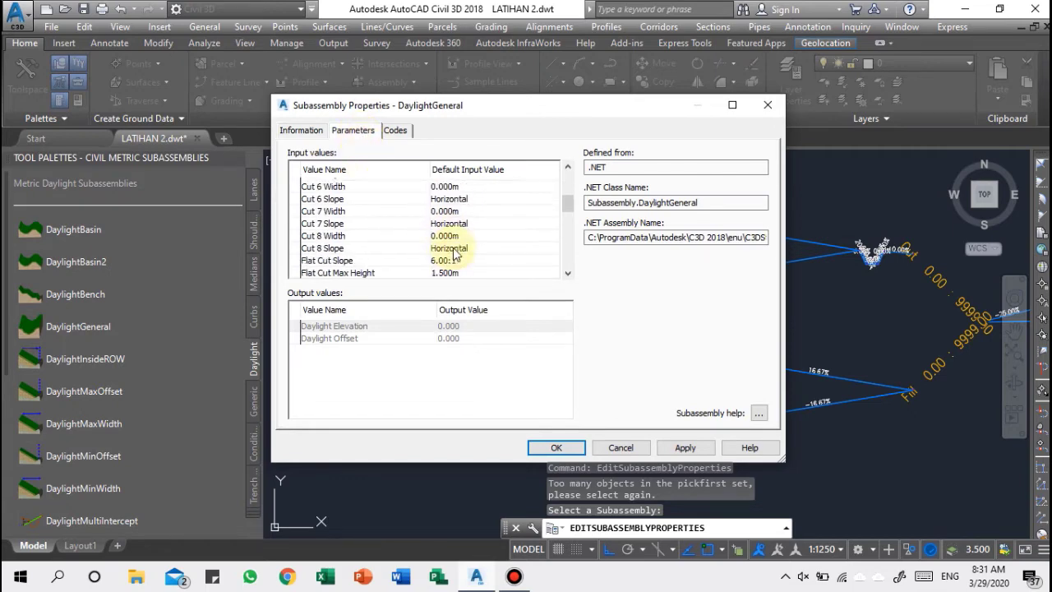
scroll(454, 256, "down", 1)
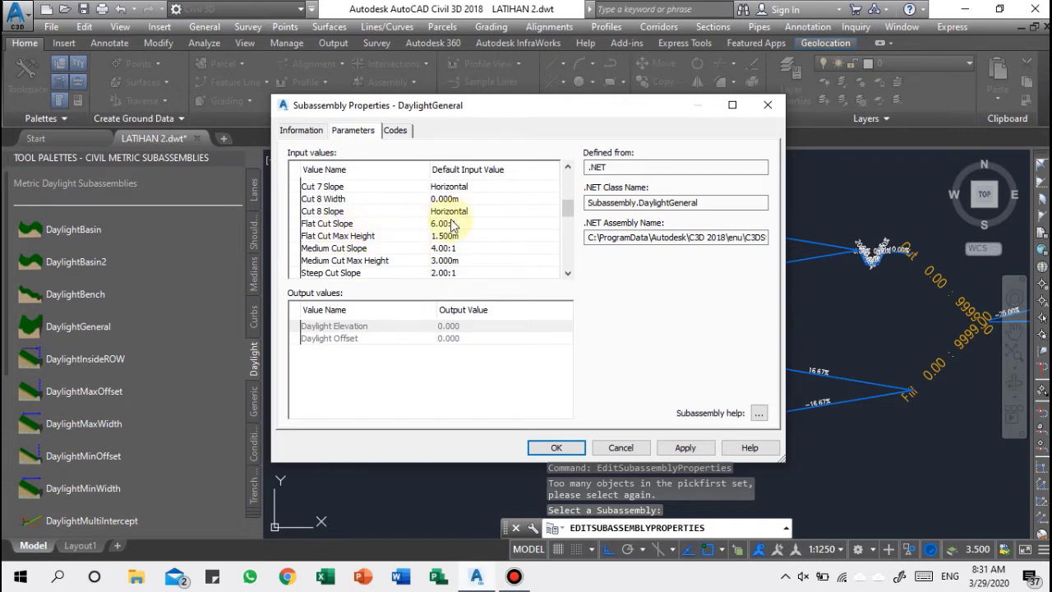
left_click(457, 225)
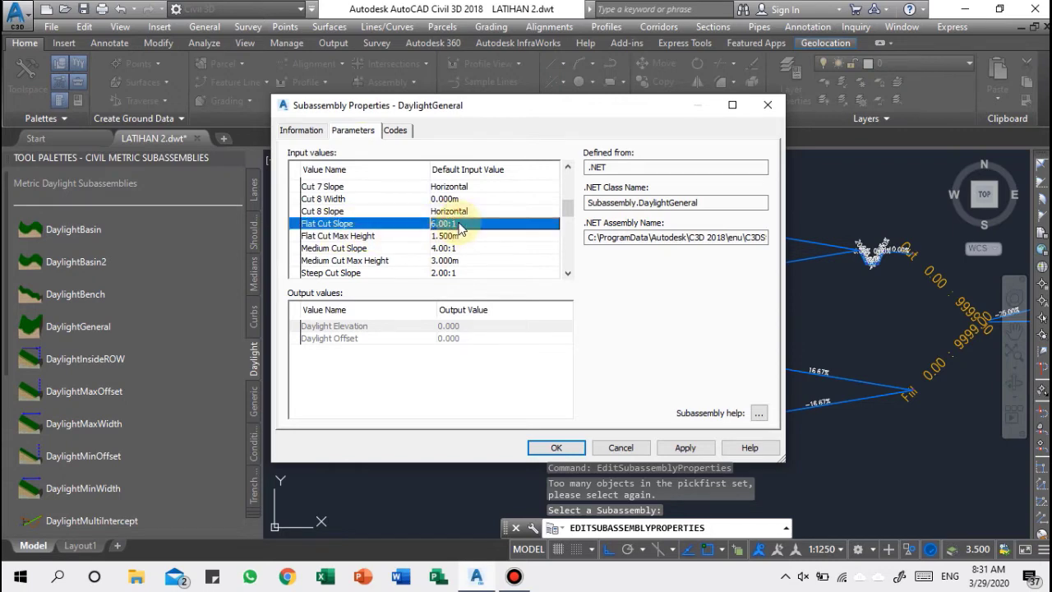
left_click(459, 223)
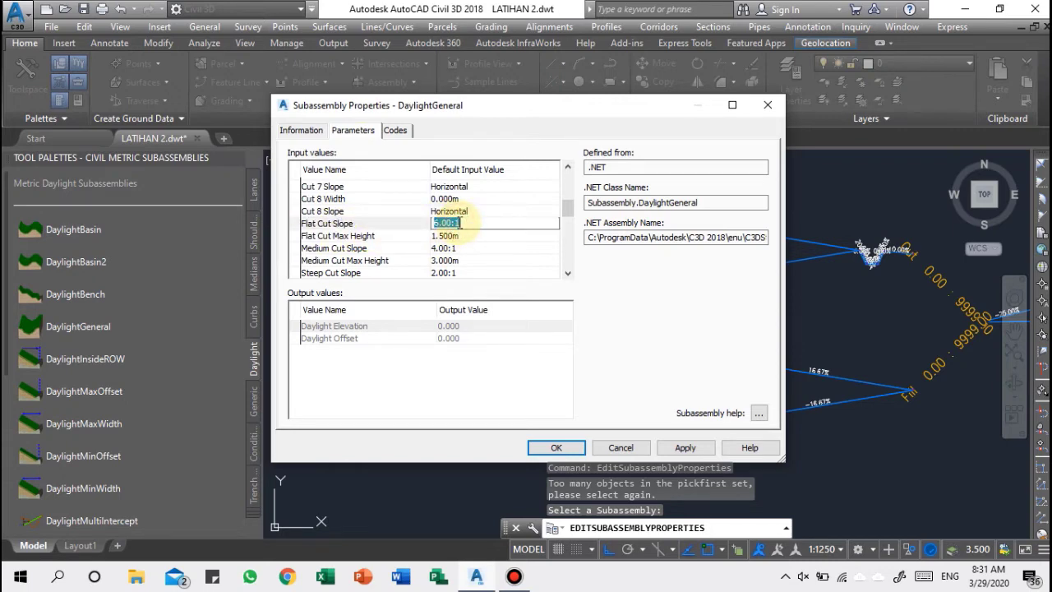
type("2")
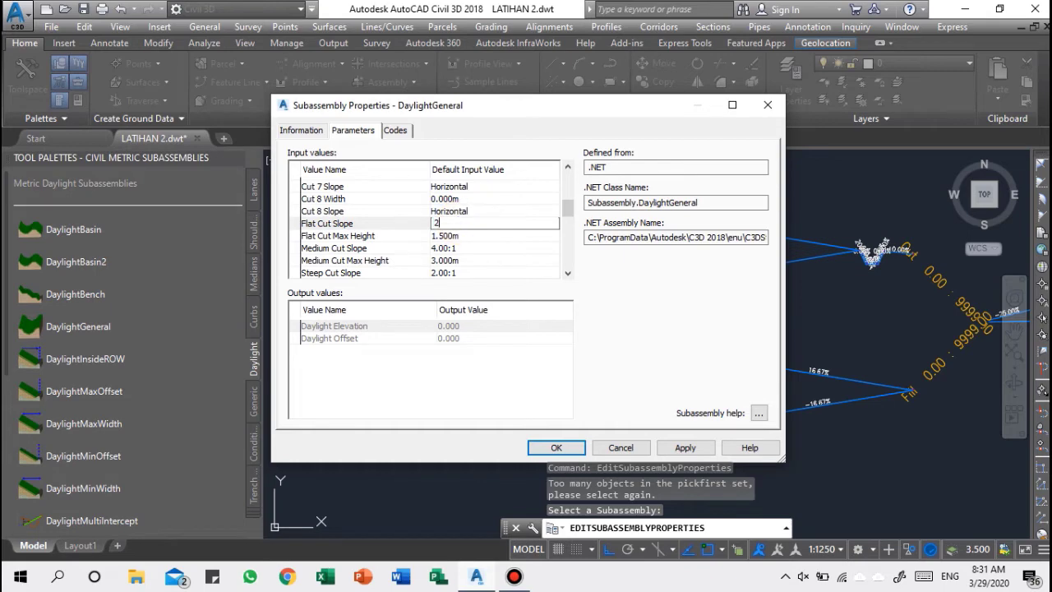
left_click(460, 249)
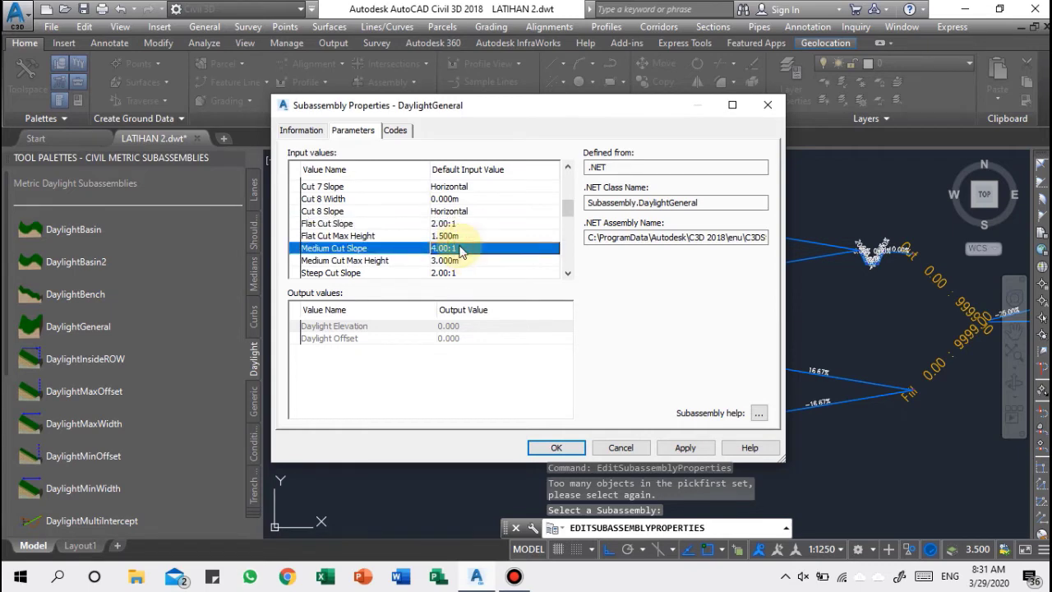
left_click(460, 250)
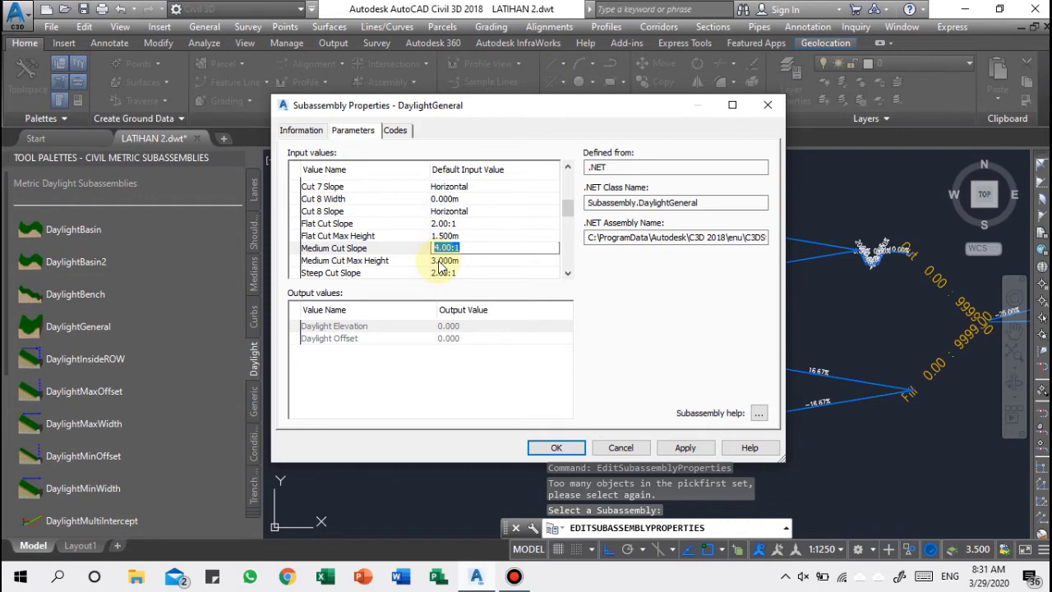
type("2")
left_click(456, 277)
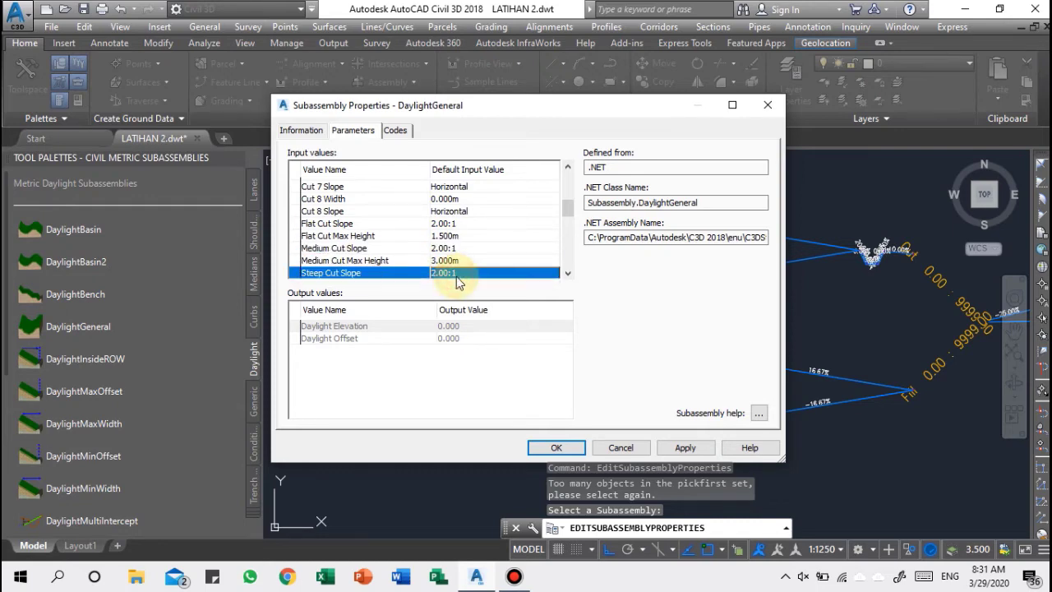
Set the daylight subassembly's Flat Fill Slope and Medium Fill Slope to 3:1.
scroll(456, 278, "down", 2)
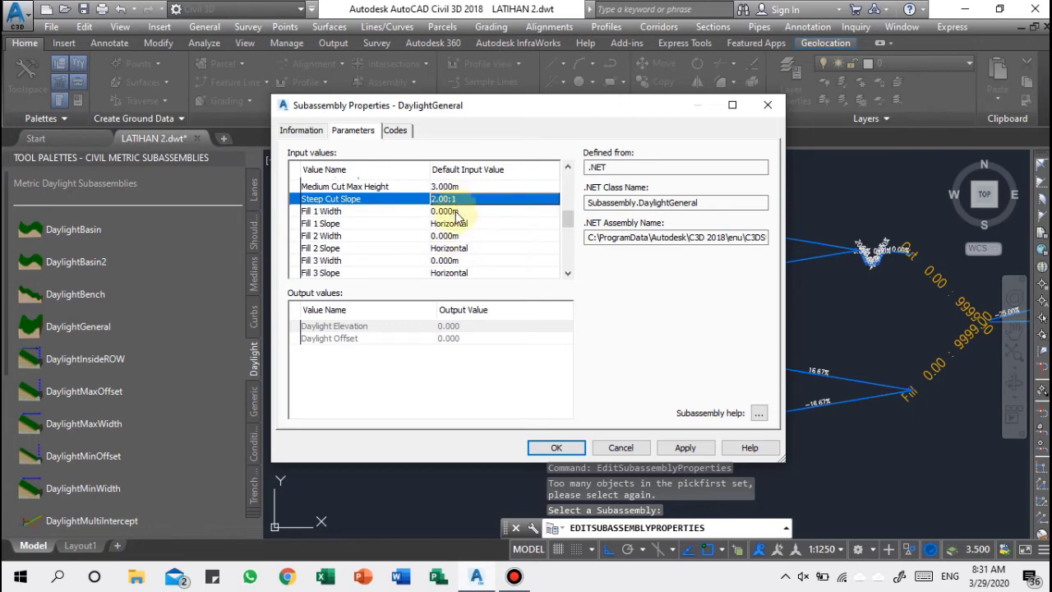
scroll(447, 233, "down", 1)
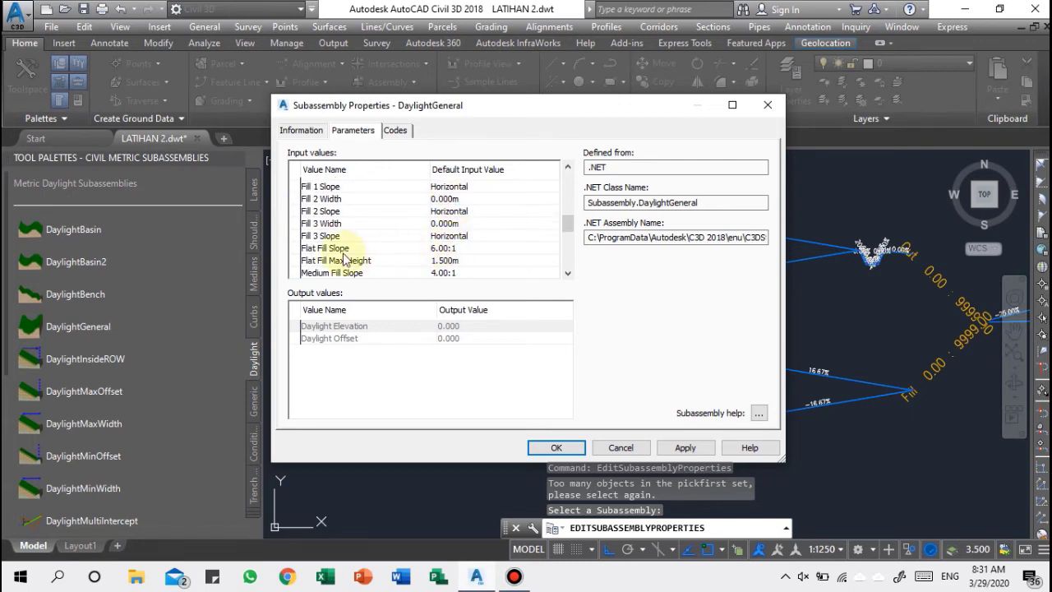
left_click(457, 249)
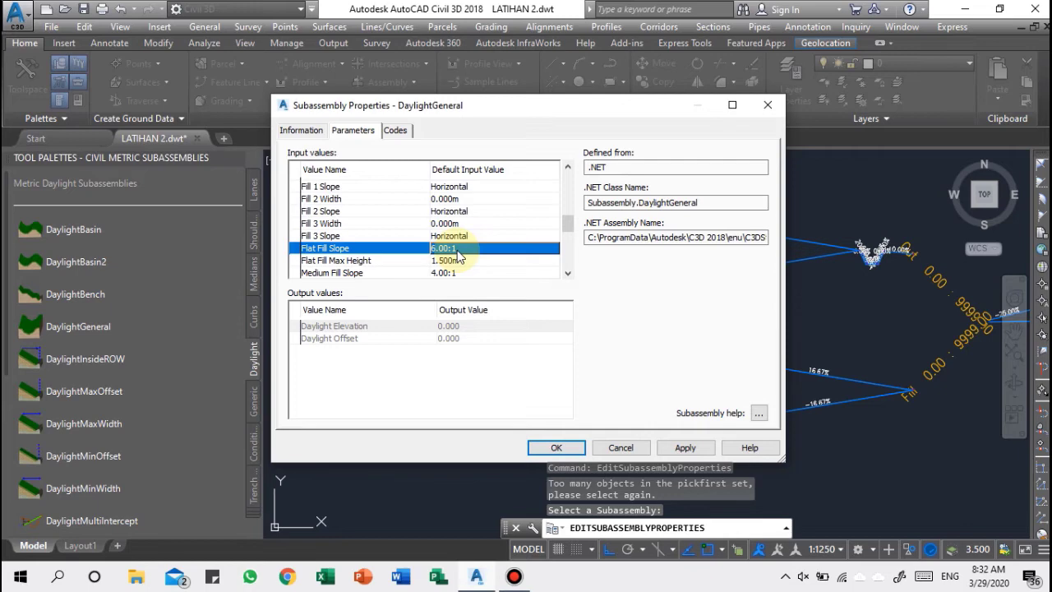
left_click(458, 252)
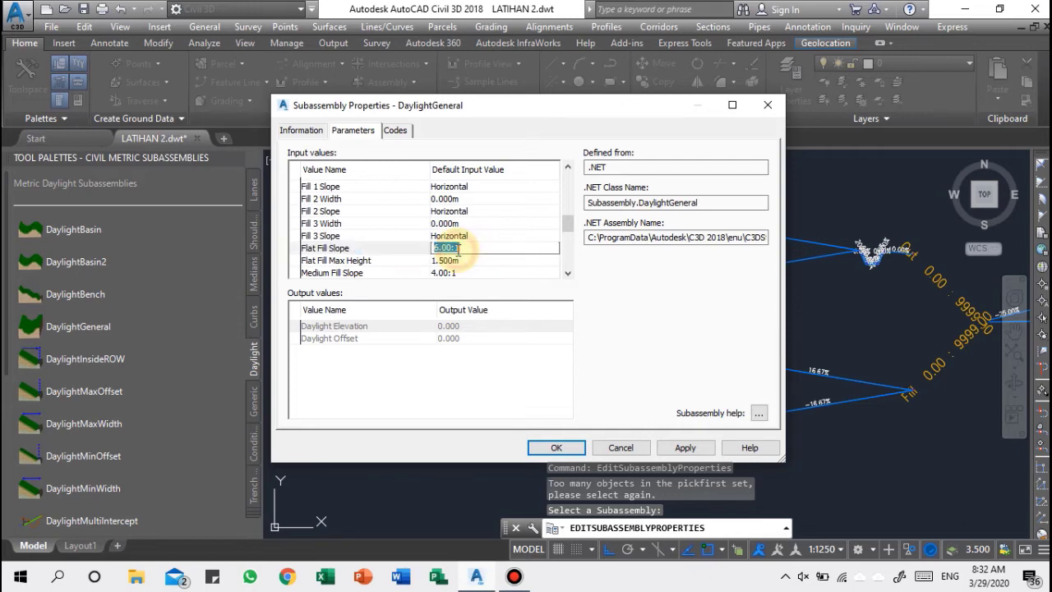
type("3")
left_click(450, 272)
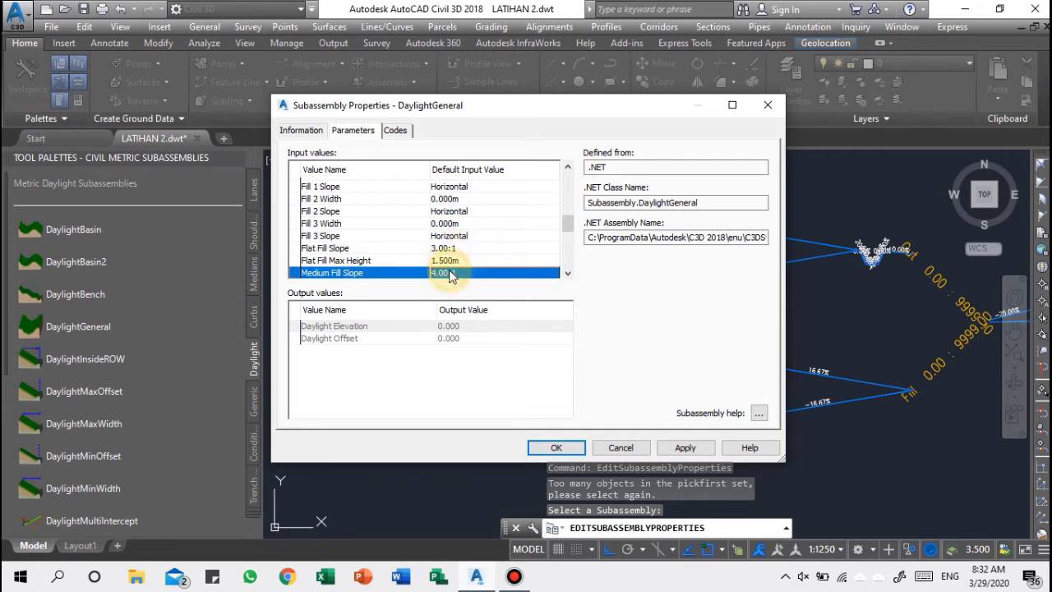
left_click(451, 274)
type("3")
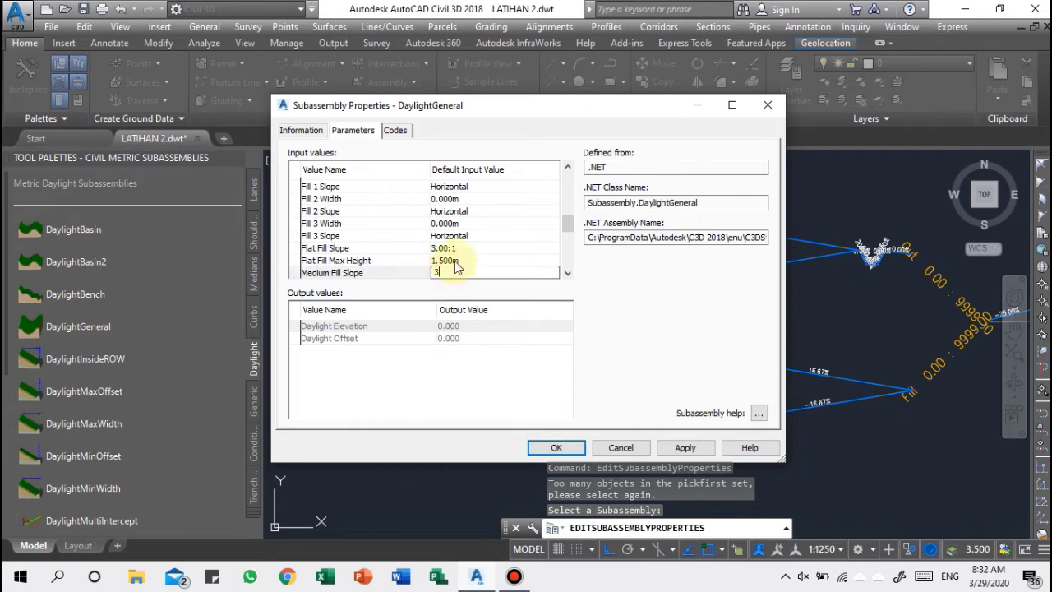
Set the daylight subassembly's Steep Fill Slope to 3:1 and accept the changed parameters.
scroll(448, 246, "down", 2)
left_click(444, 227)
left_click(444, 227)
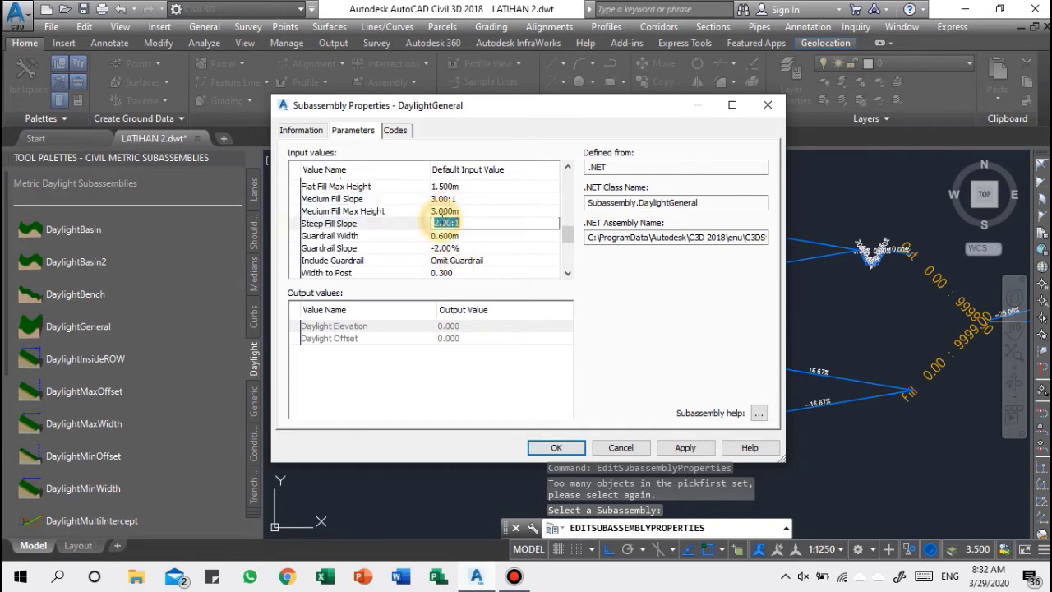
type("3")
scroll(448, 247, "down", 2)
scroll(450, 258, "down", 3)
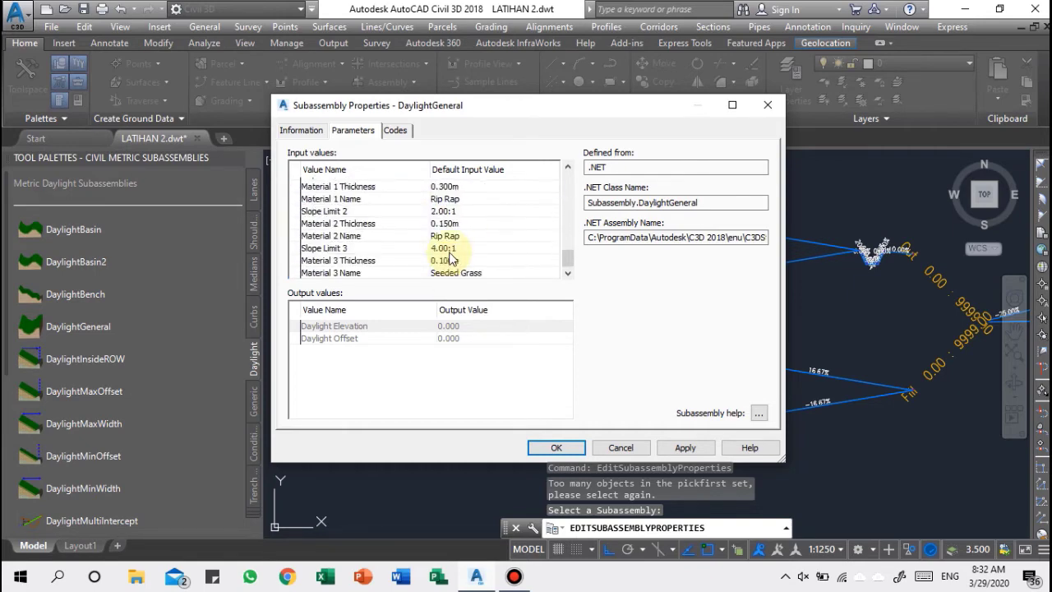
left_click(535, 326)
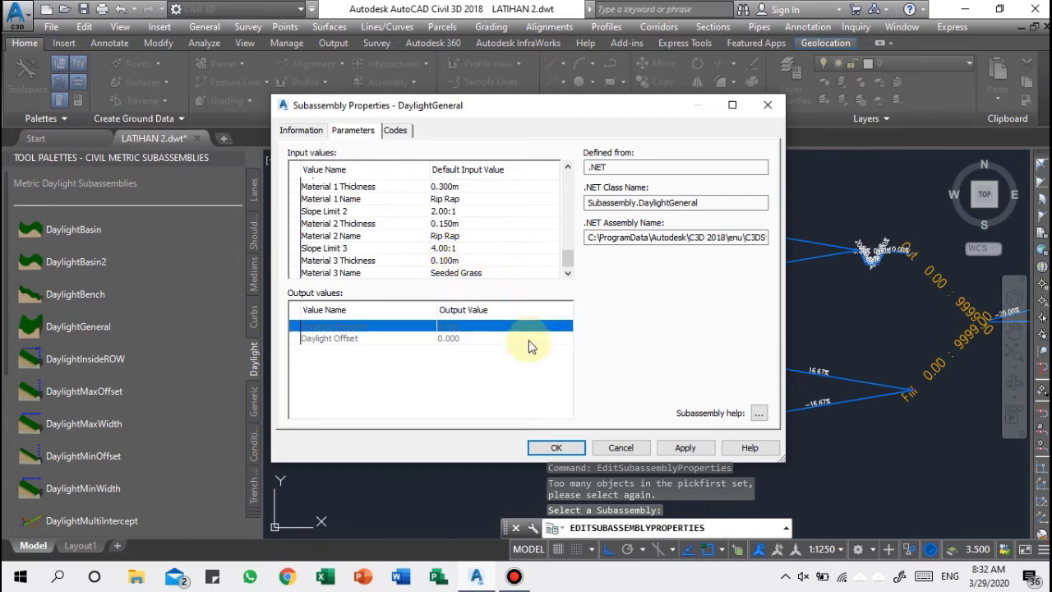
left_click(557, 449)
Mirror all the left-side subassemblies, from lane to both daylights, about the assembly's baseline marker.
scroll(733, 301, "down", 2)
middle_click_drag(733, 301, 521, 301)
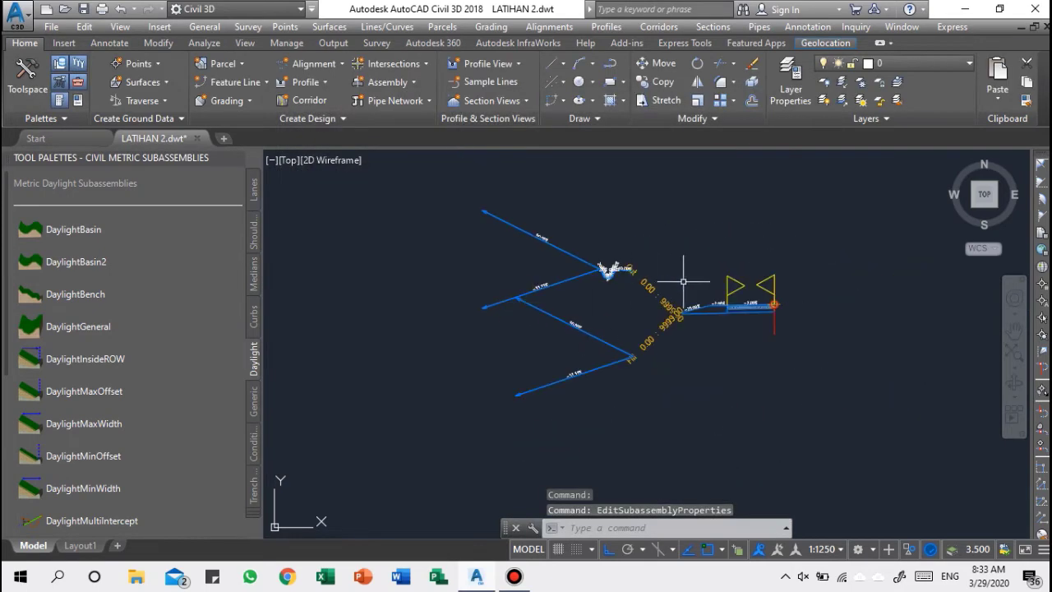
middle_click_drag(729, 308, 669, 335)
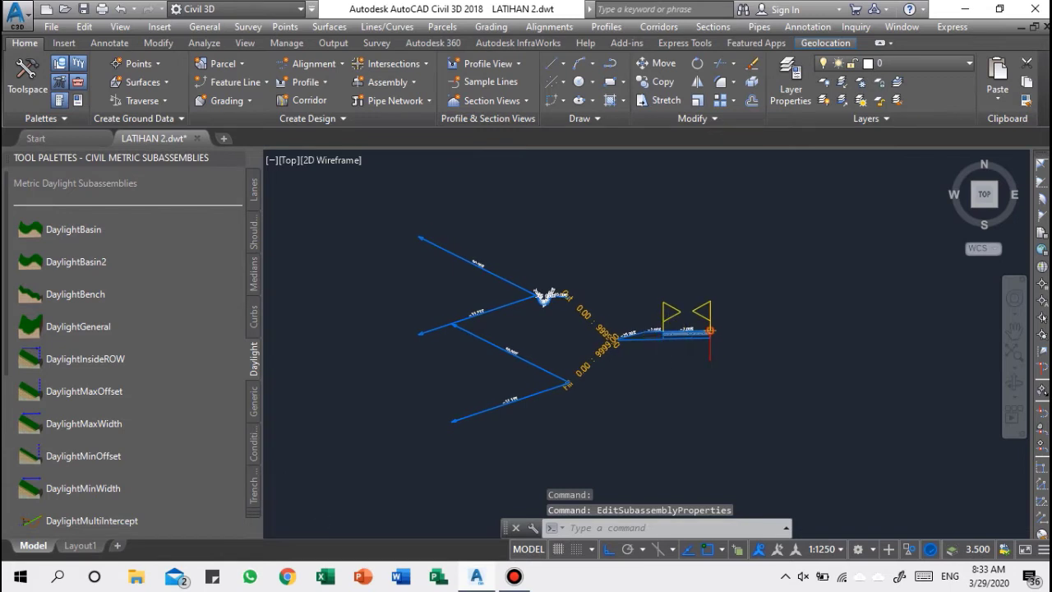
scroll(669, 335, "up", 1)
scroll(668, 337, "down", 1)
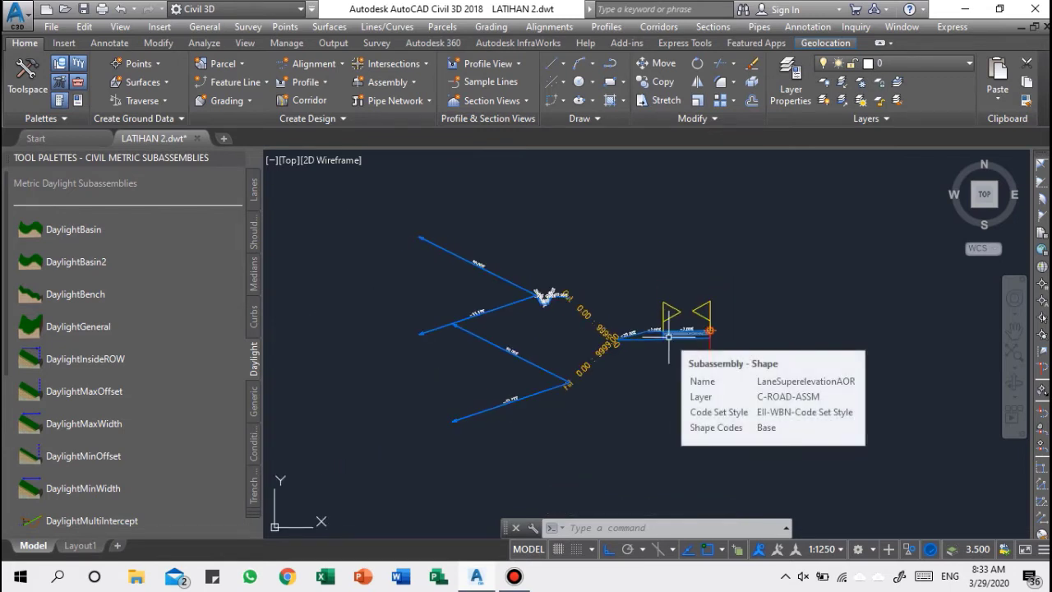
left_click(668, 335)
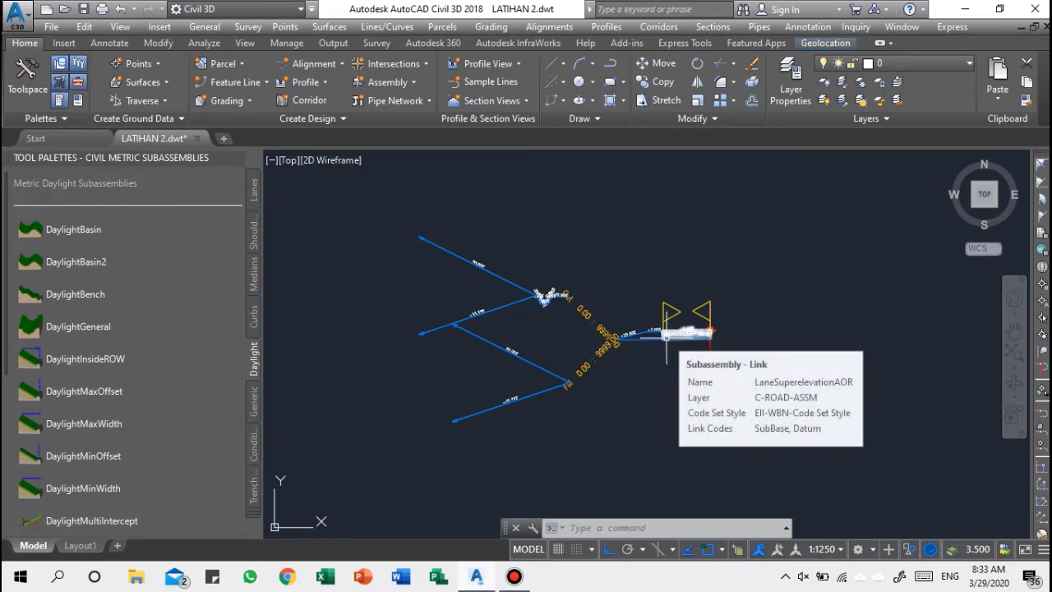
scroll(658, 342, "up", 2)
scroll(657, 344, "down", 1)
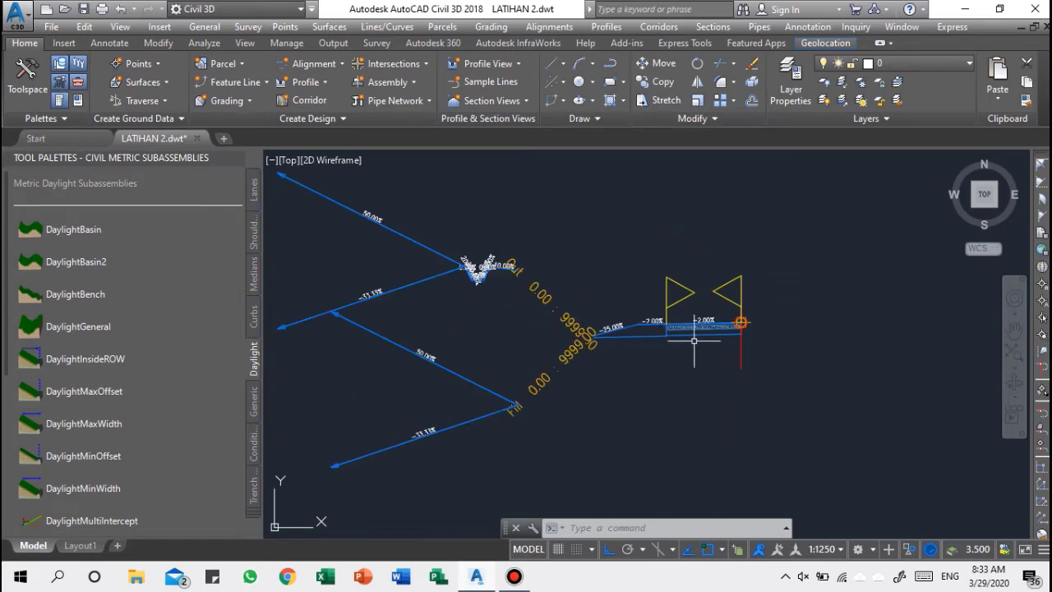
left_click(697, 343)
left_click(684, 329)
left_click(612, 366)
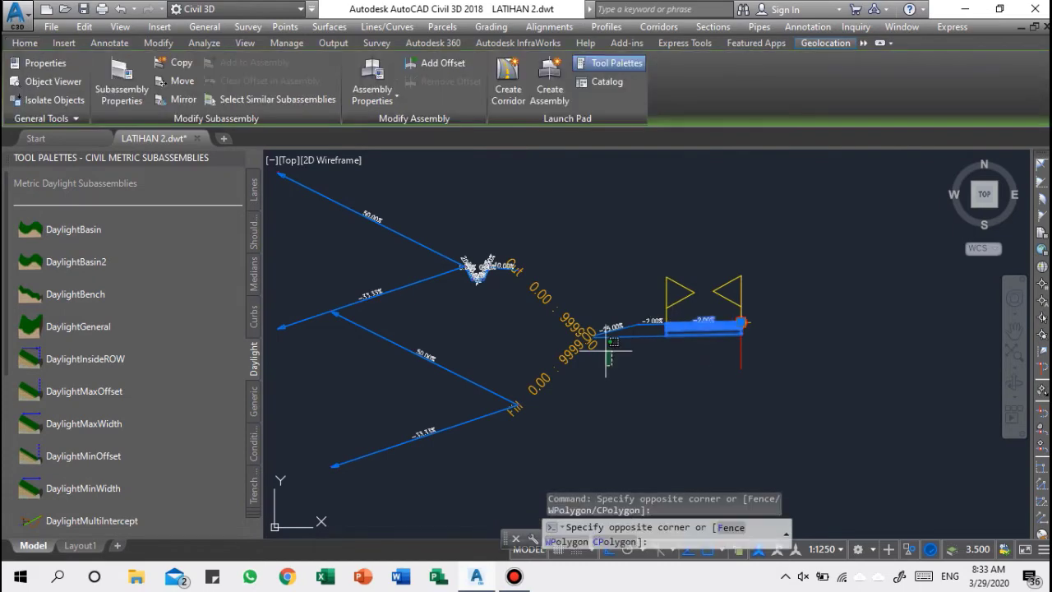
left_click(442, 245)
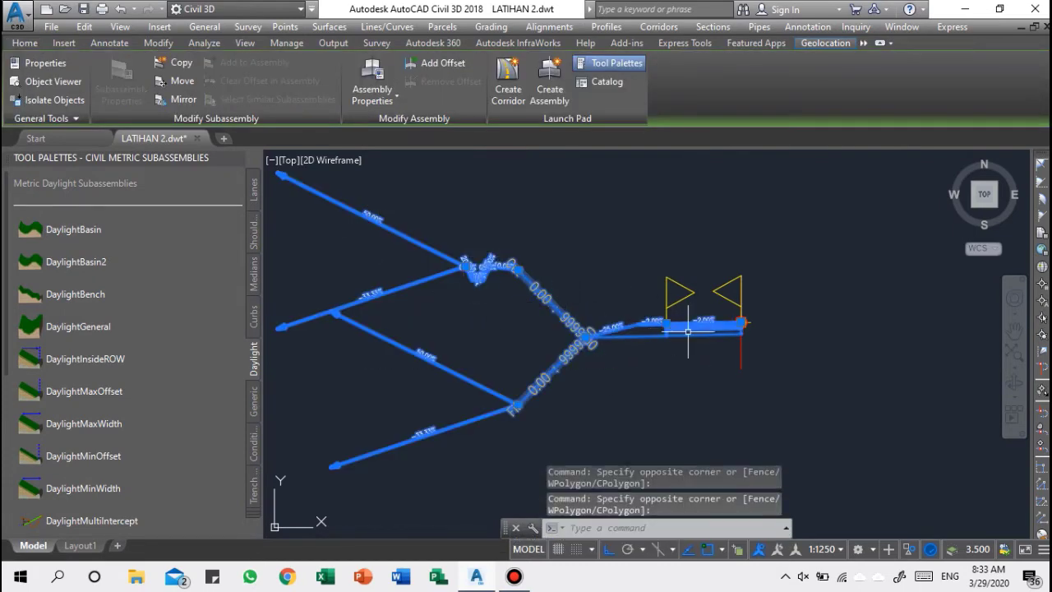
scroll(741, 323, "up", 5)
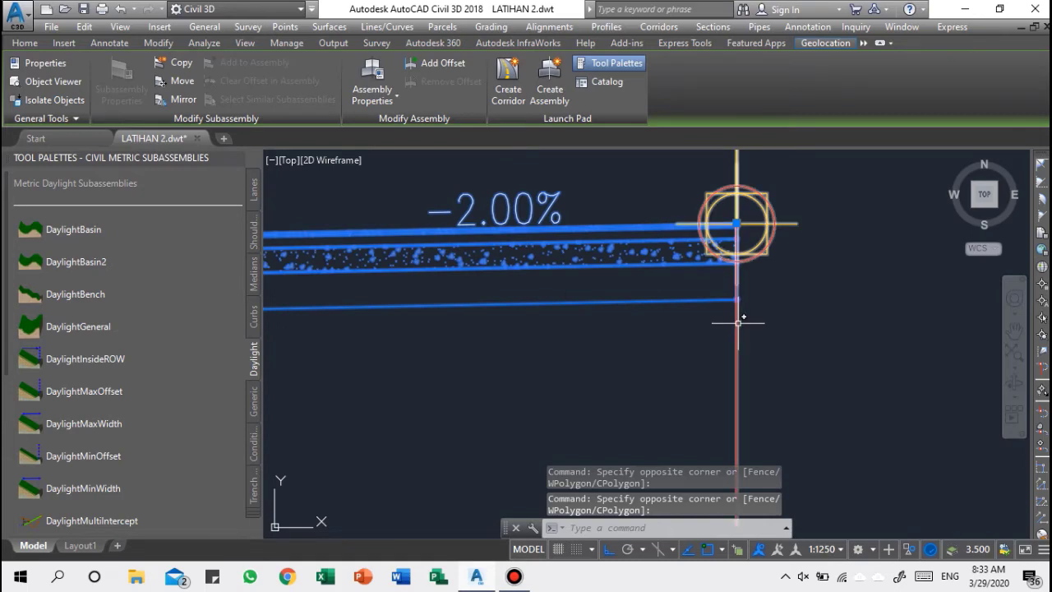
right_click(738, 323)
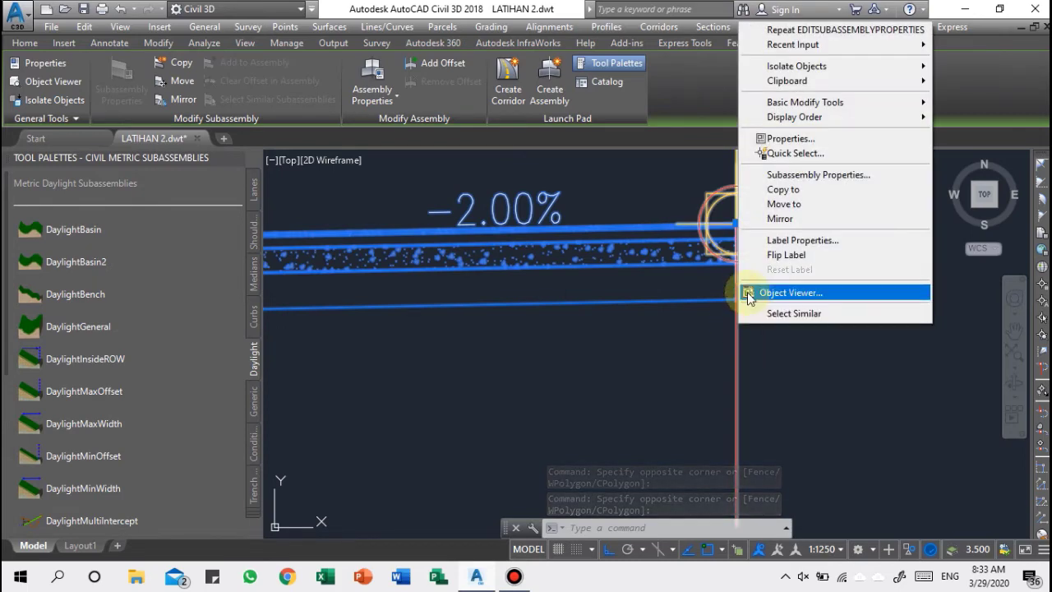
left_click(776, 219)
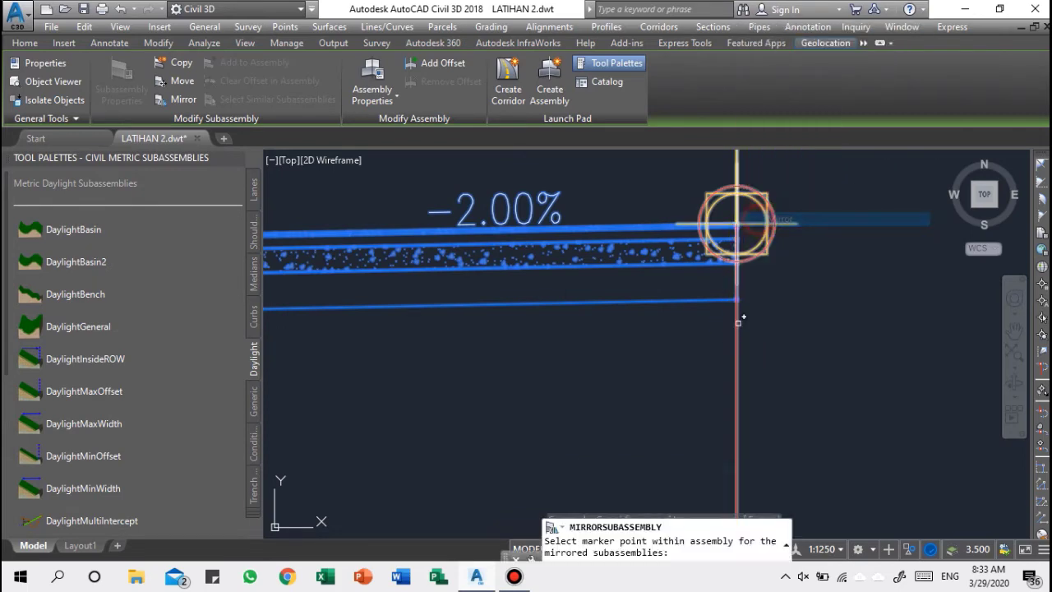
left_click(738, 222)
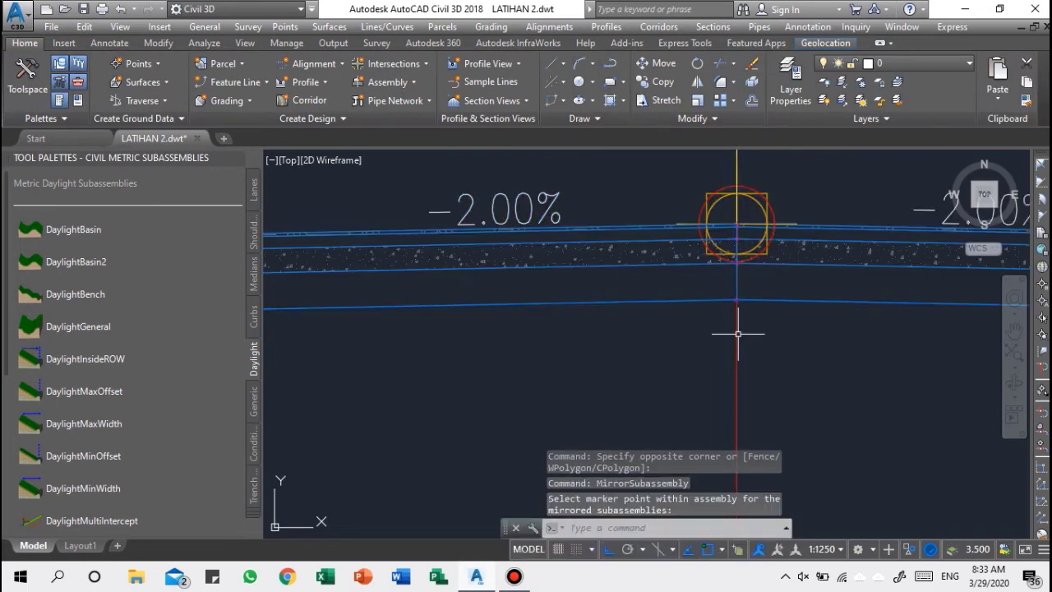
Set the mirrored right lane subassembly's Use Superelevation parameter to Right Lane Outside.
scroll(567, 289, "down", 6)
scroll(617, 286, "up", 4)
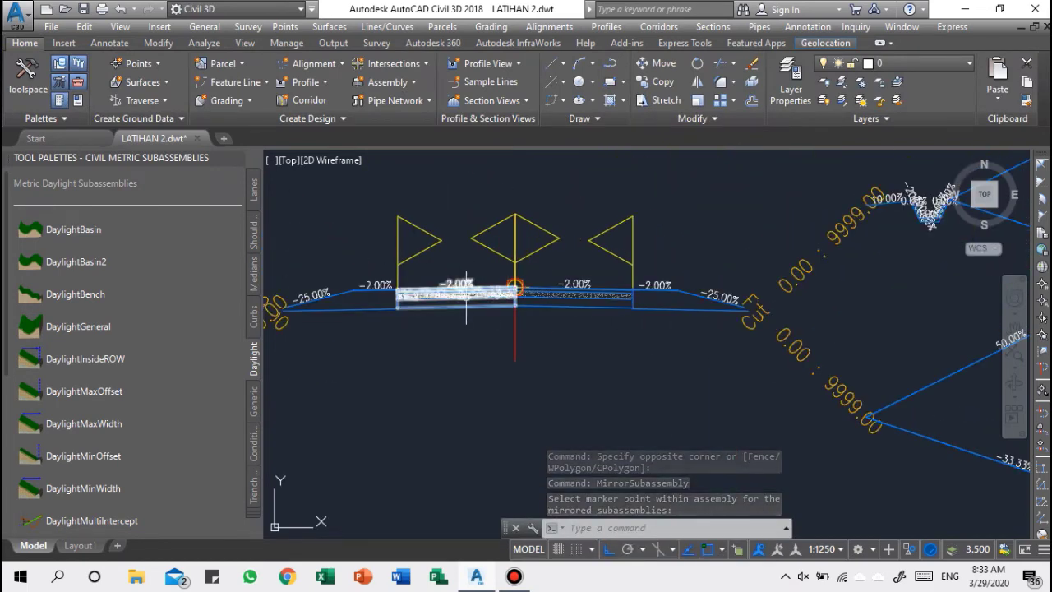
mouse_move(467, 296)
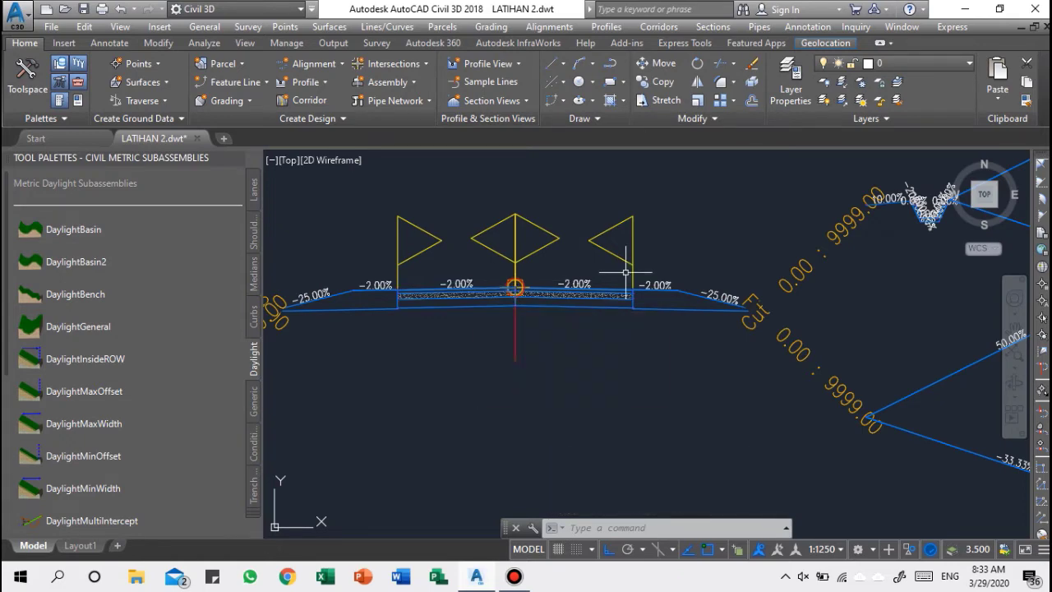
left_click(565, 295)
mouse_move(564, 294)
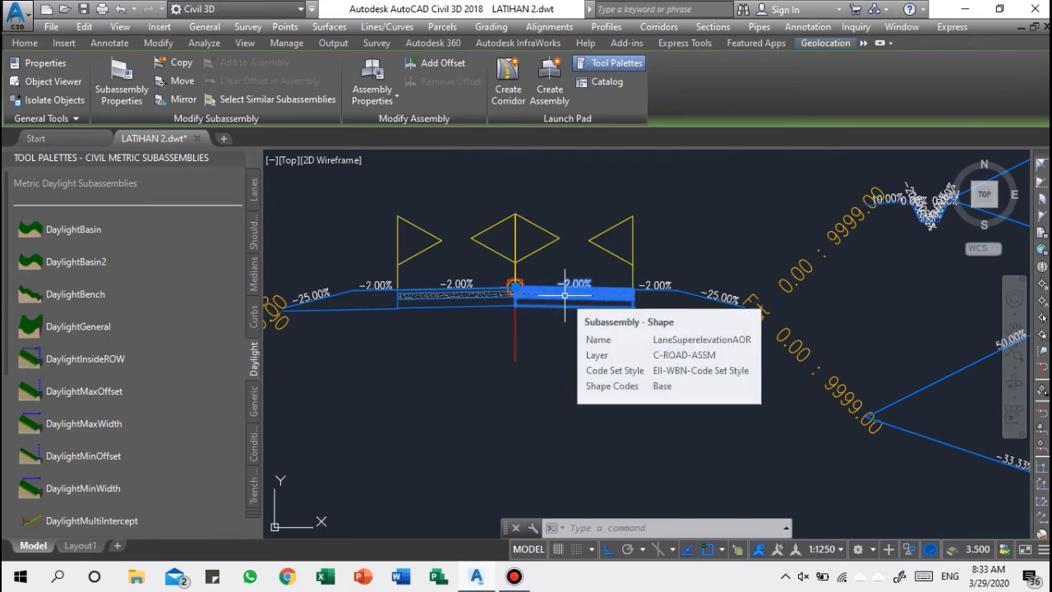
right_click(565, 294)
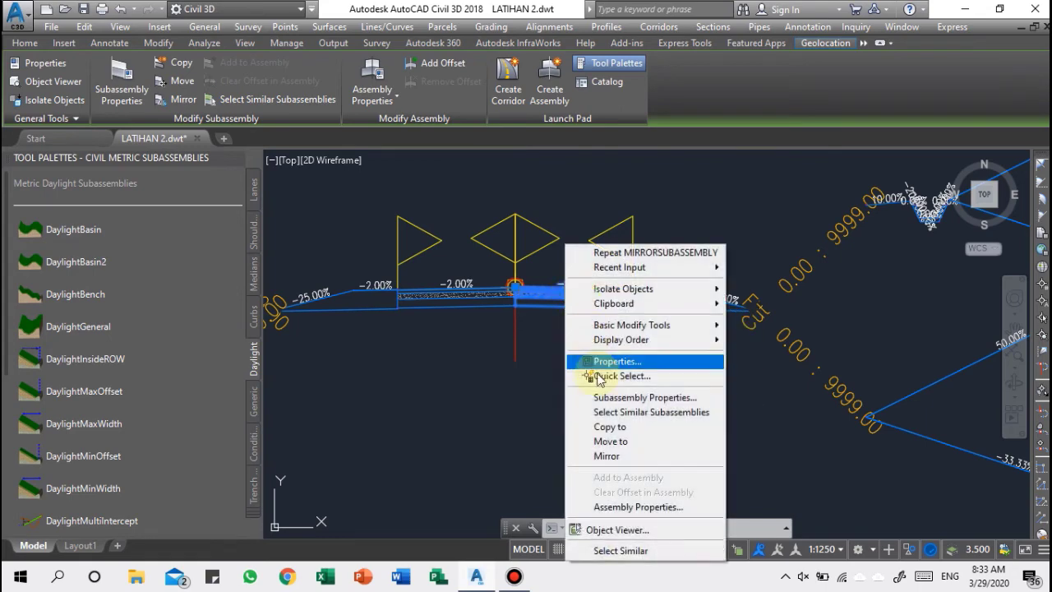
left_click(600, 398)
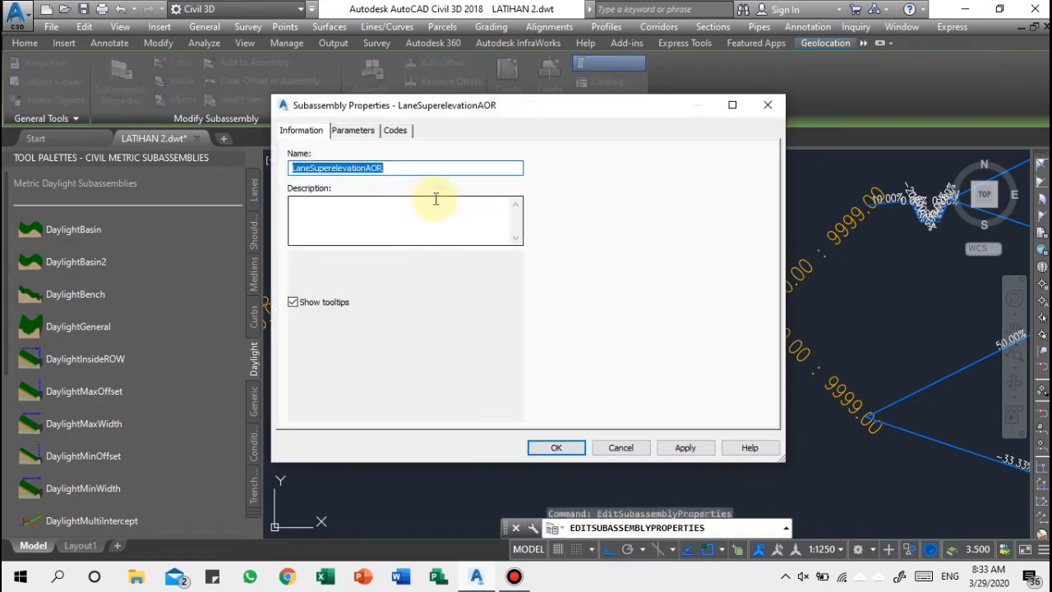
left_click(353, 130)
left_click(458, 276)
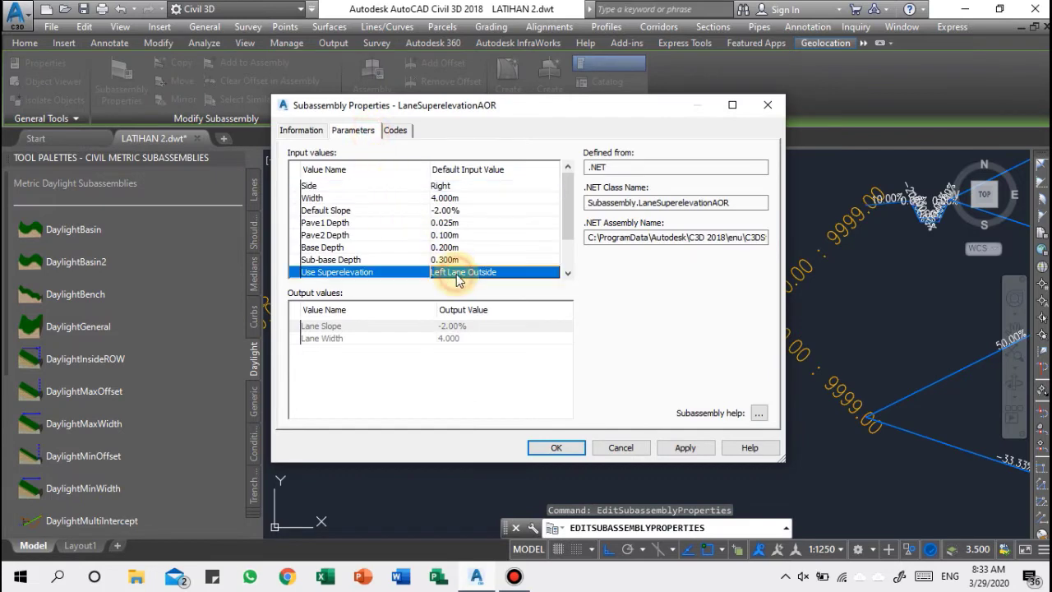
left_click(461, 277)
left_click(463, 277)
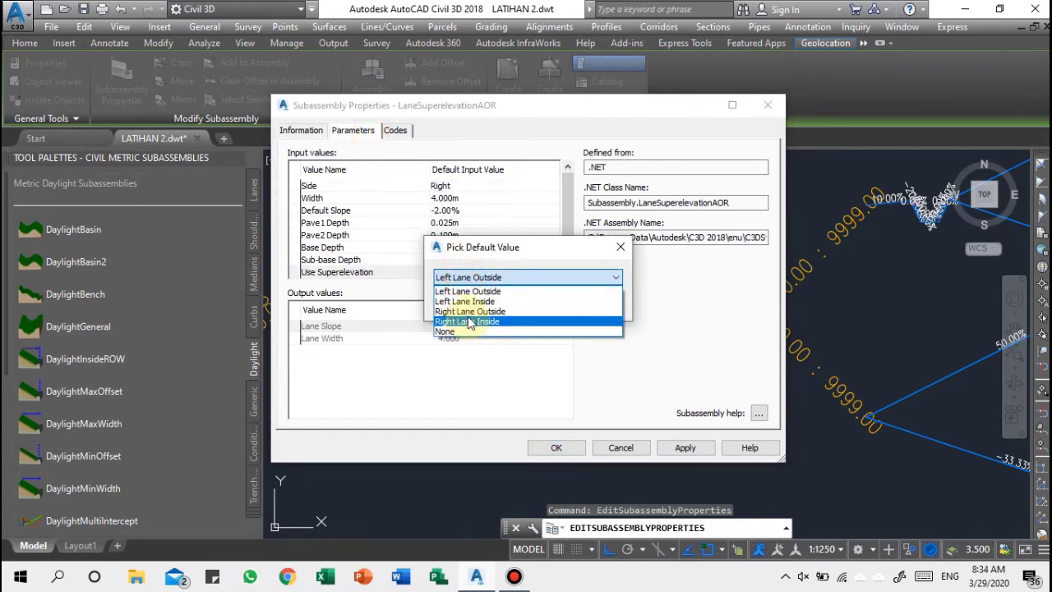
left_click(470, 311)
left_click(485, 304)
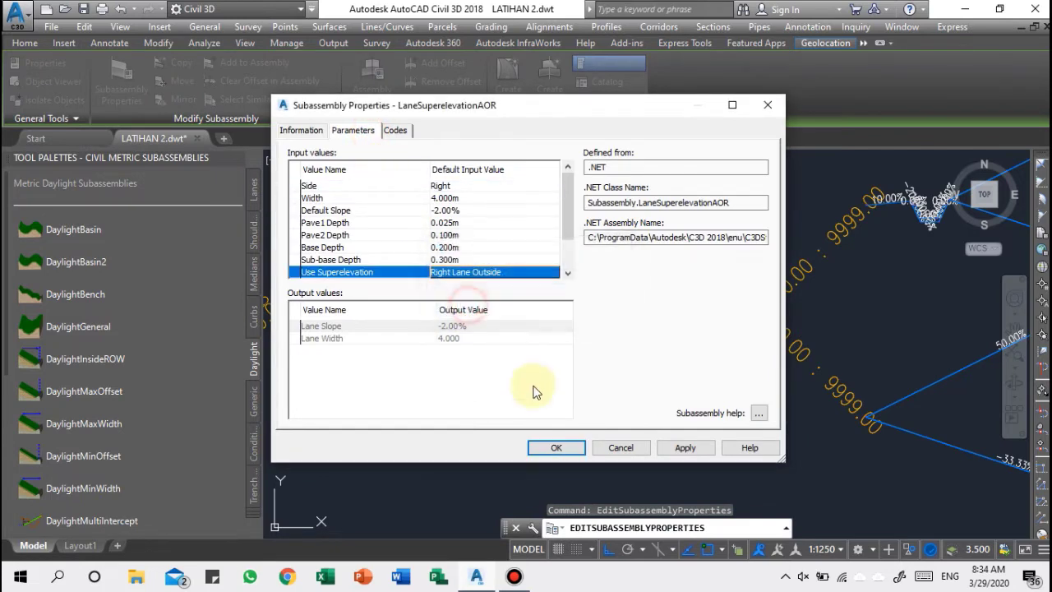
left_click(554, 448)
scroll(648, 321, "down", 5)
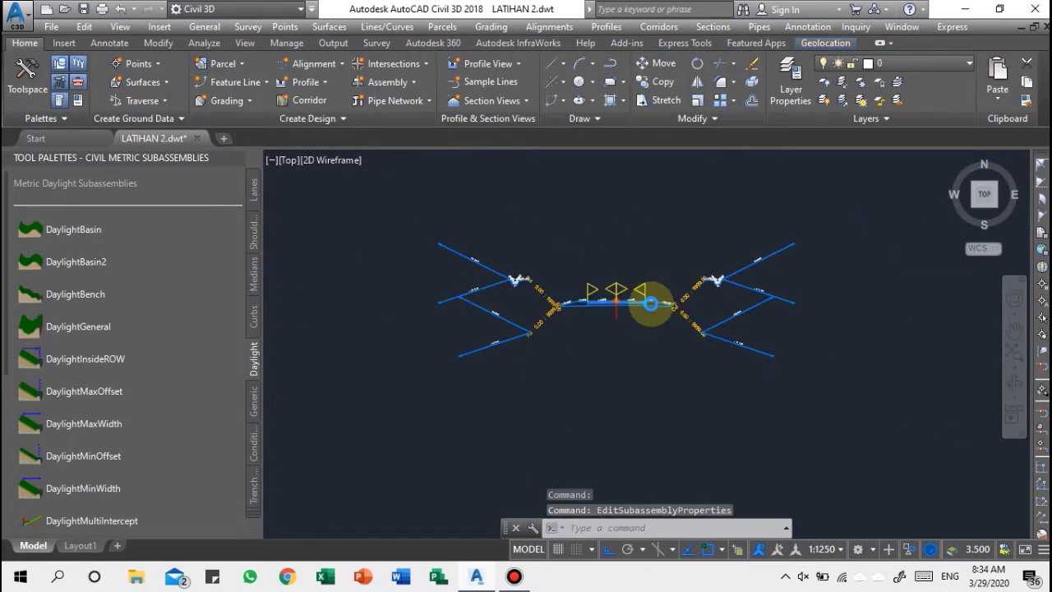
scroll(649, 304, "down", 3)
key("Escape")
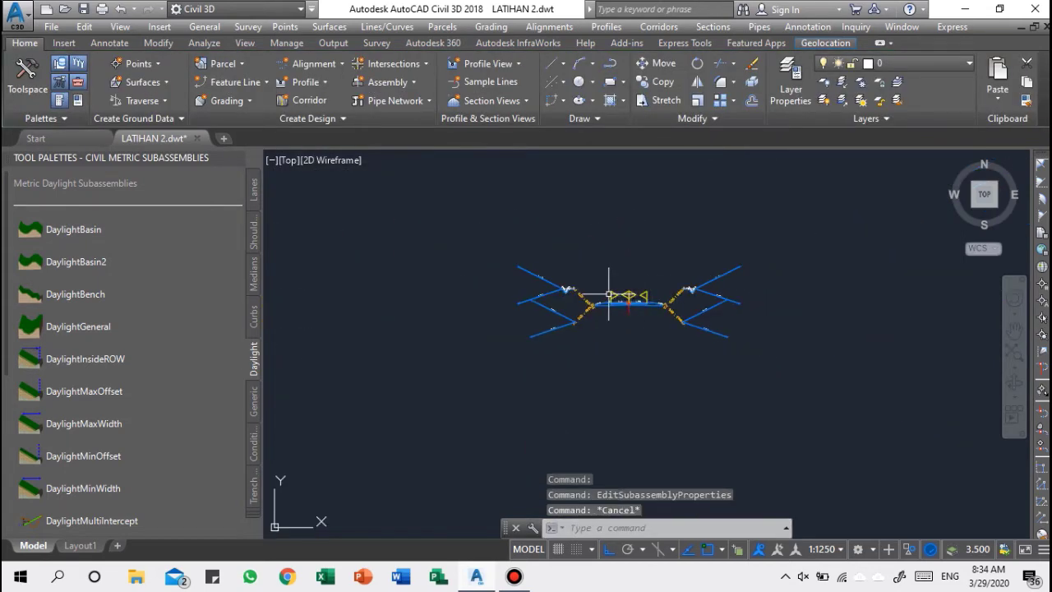
Close the subassembly tool palettes to free the drawing area.
left_click(234, 158)
scroll(557, 306, "down", 5)
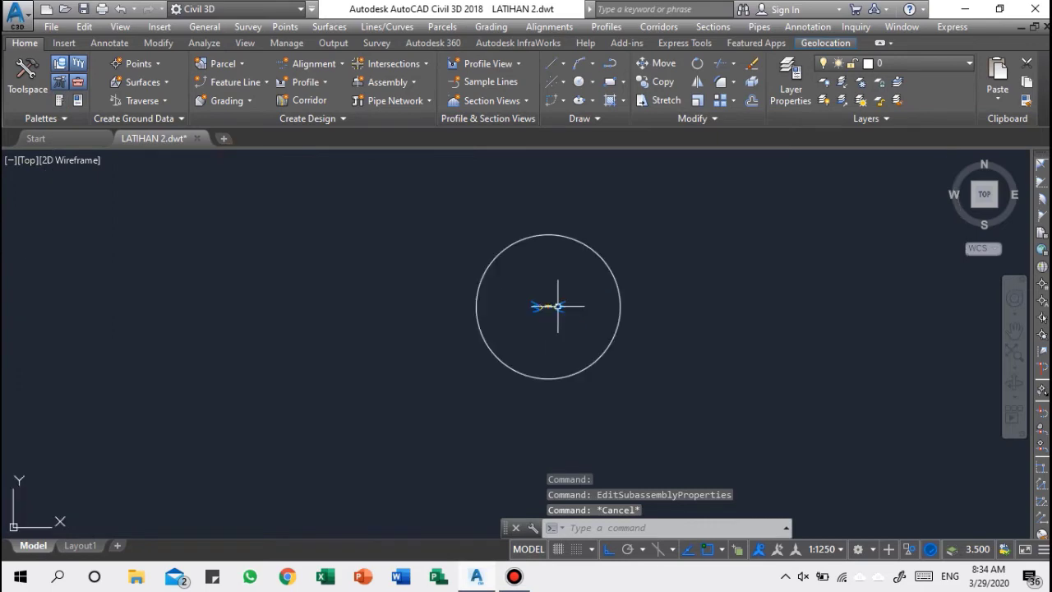
scroll(558, 306, "up", 3)
scroll(549, 306, "down", 5)
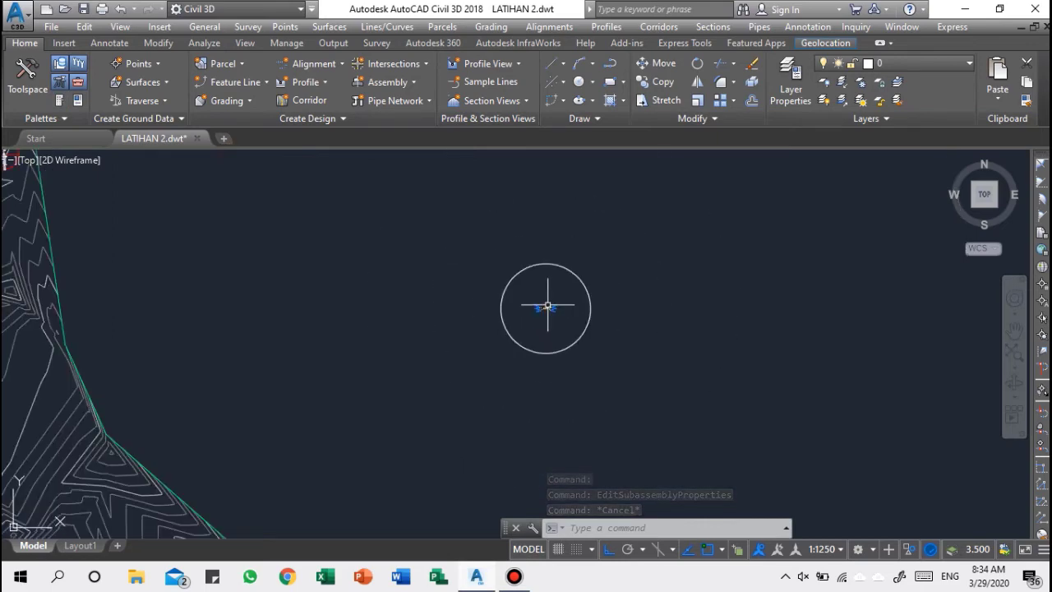
mouse_move(527, 251)
middle_mouse_down()
mouse_move(603, 377)
mouse_move(632, 374)
middle_mouse_up()
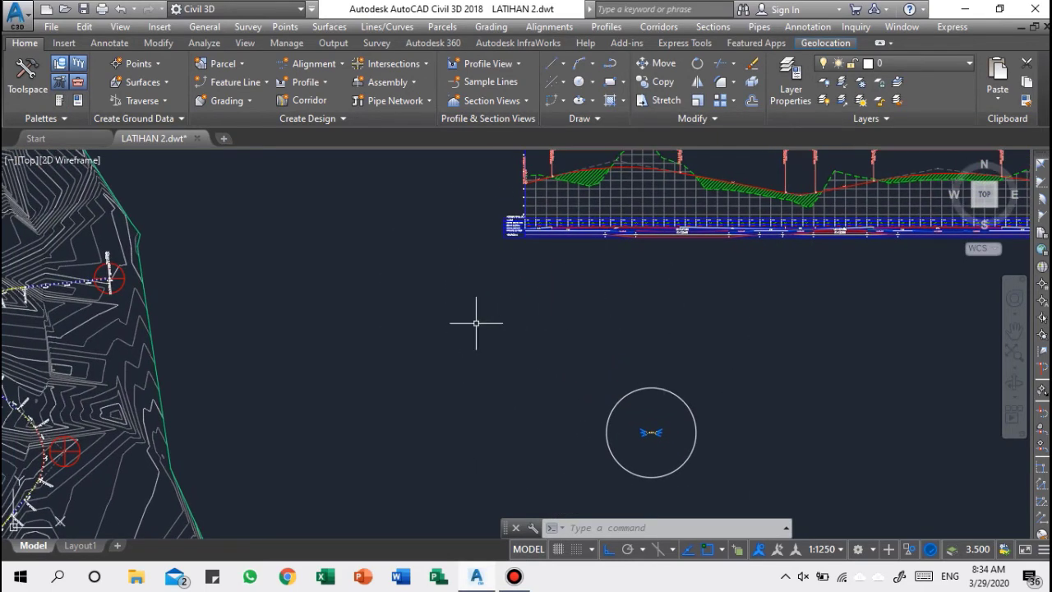
middle_click_drag(160, 293, 617, 310)
scroll(575, 329, "up", 1)
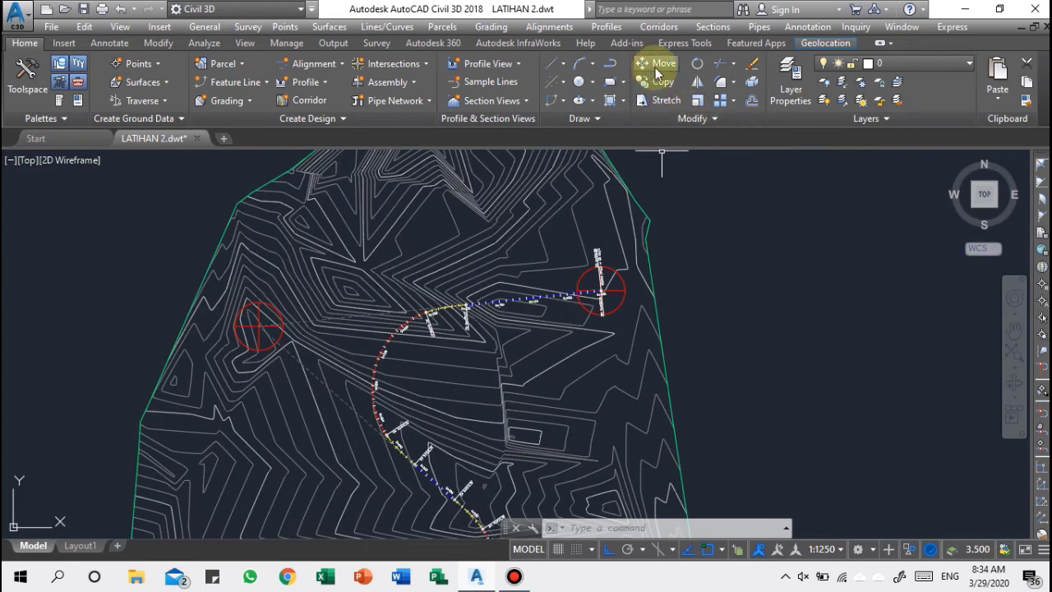
Create corridor SECTION 2 from Alignment - H0RISONTAL and profile ALINYEMEN VERTIKAL with ASSEMBLY 1 and target surface Latihan 1, and rebuild it.
left_click(658, 28)
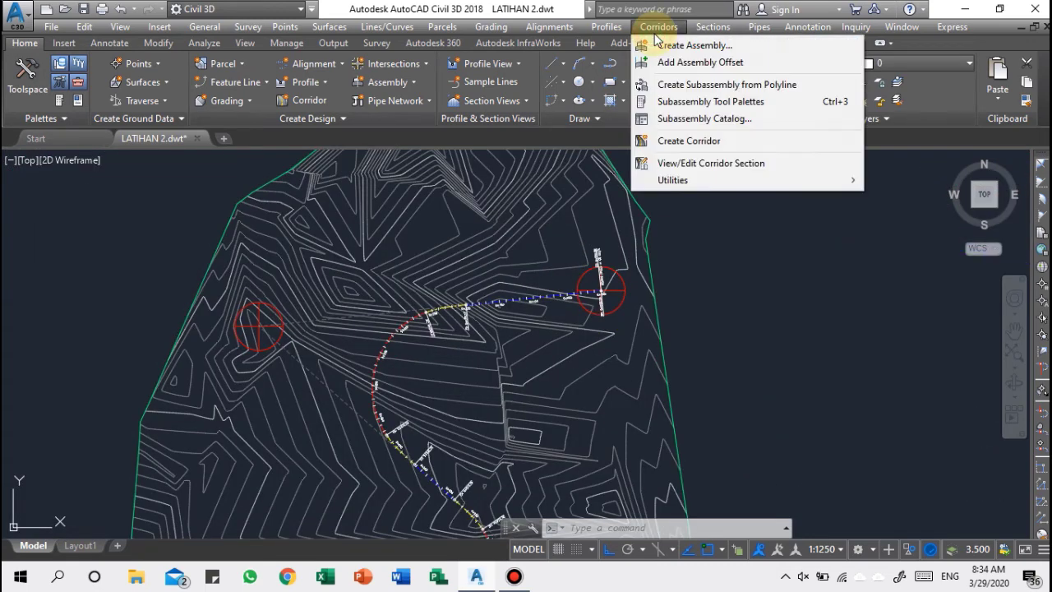
left_click(681, 143)
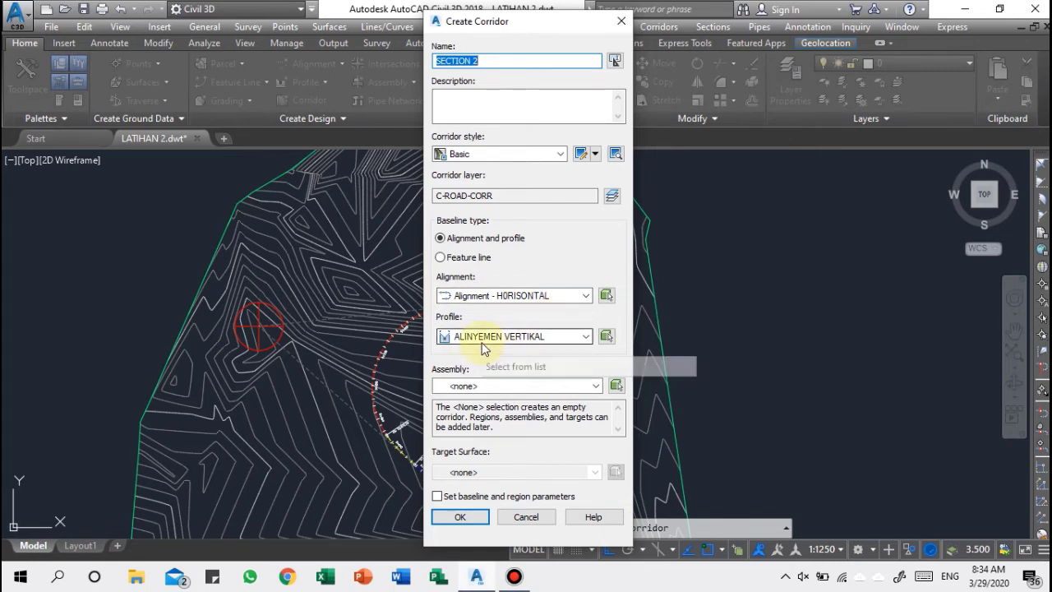
left_click(463, 386)
left_click(476, 414)
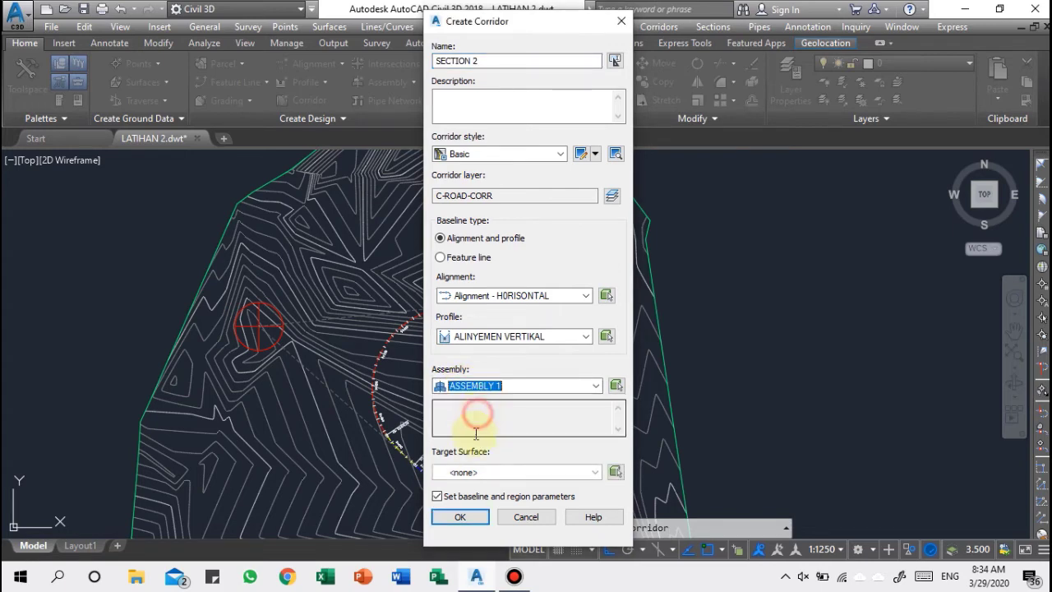
left_click(465, 471)
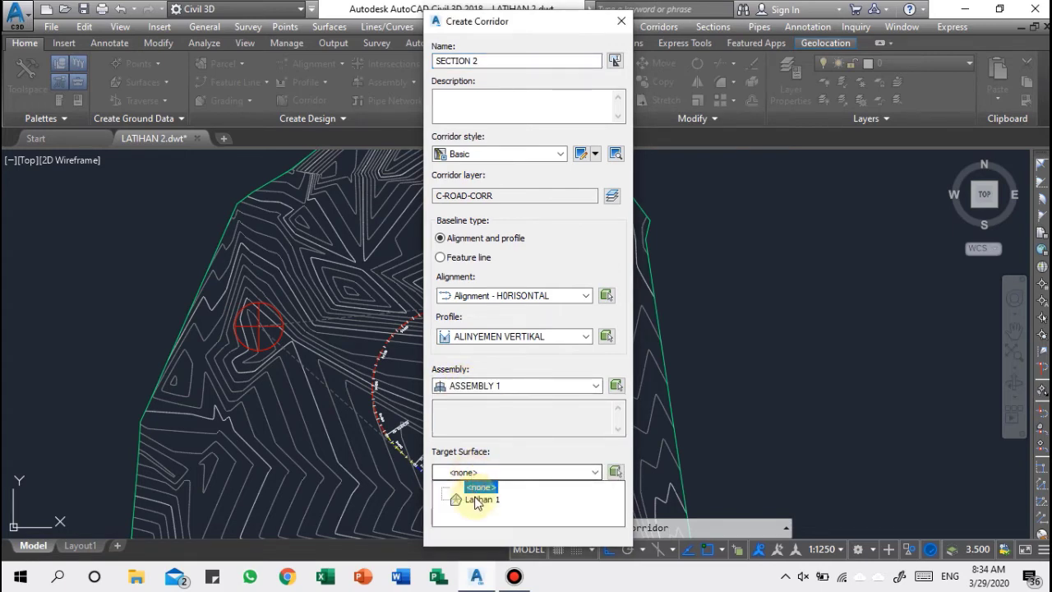
left_click(480, 499)
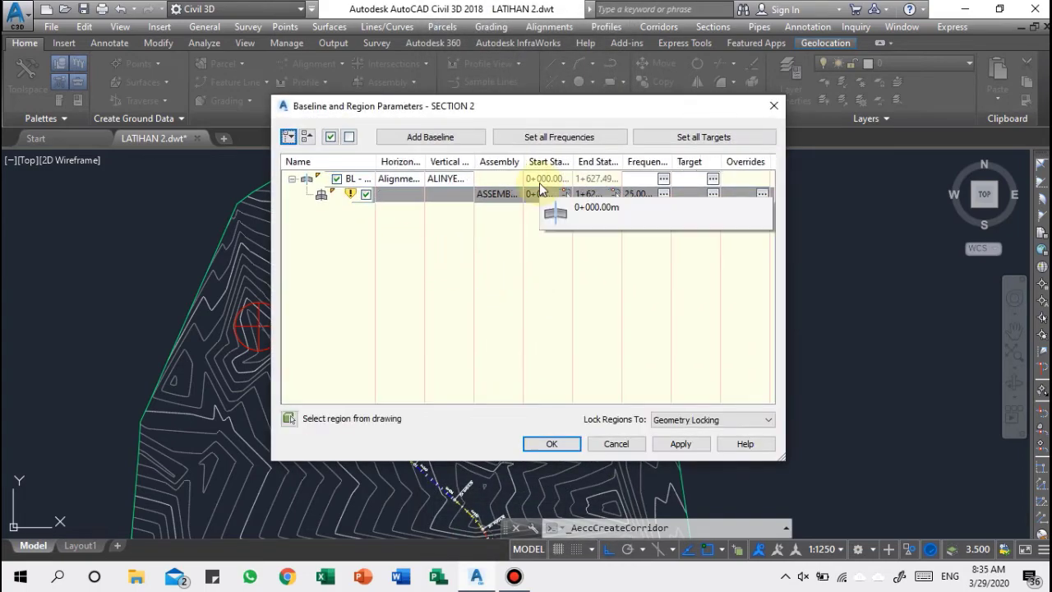
left_click(552, 444)
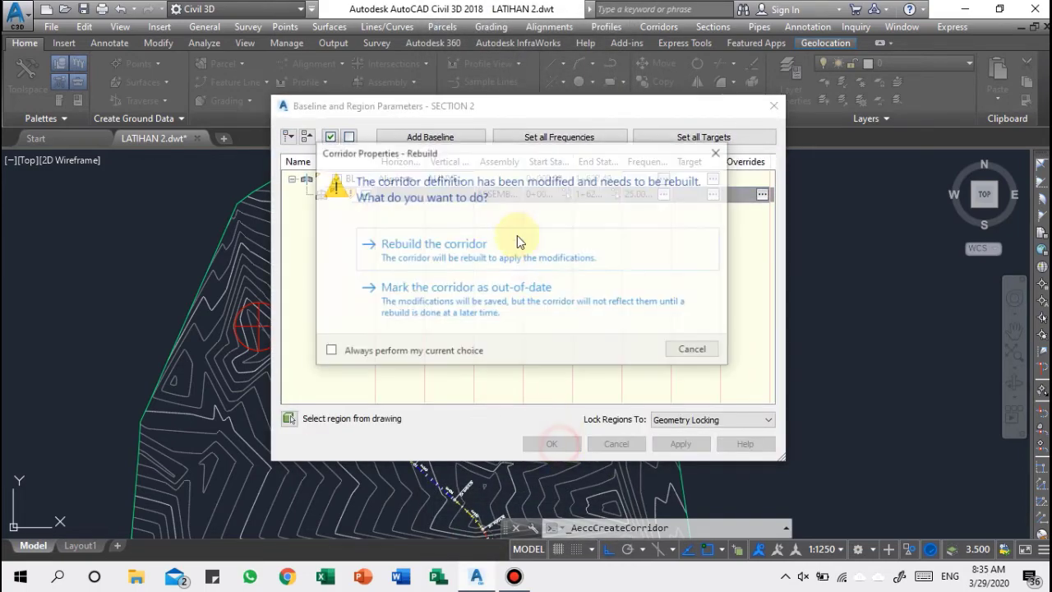
left_click(425, 263)
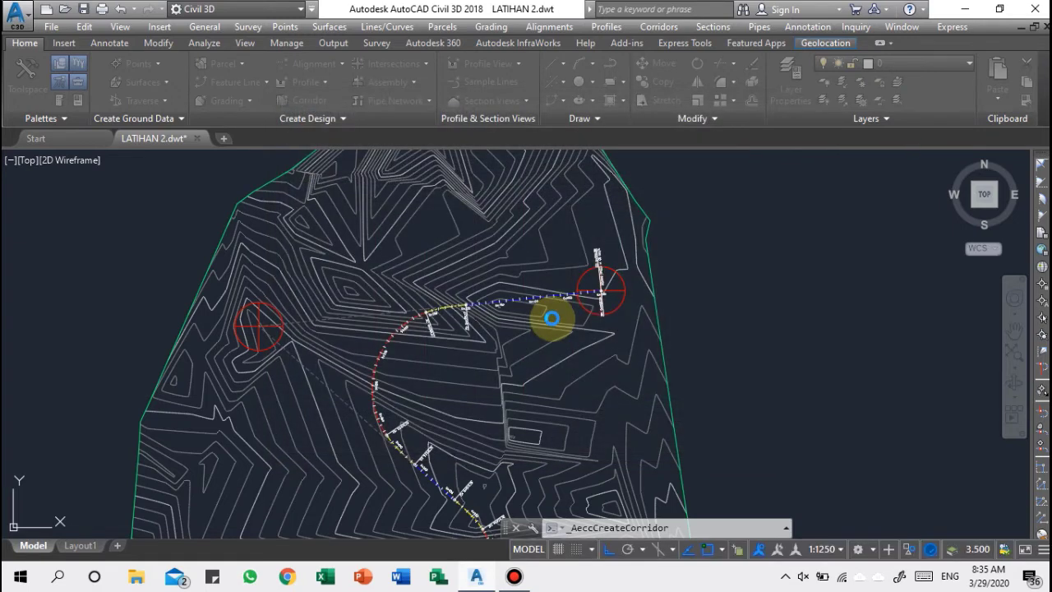
Examine the new corridor in plan and as a 3D model in the Object Viewer.
scroll(489, 300, "up", 3)
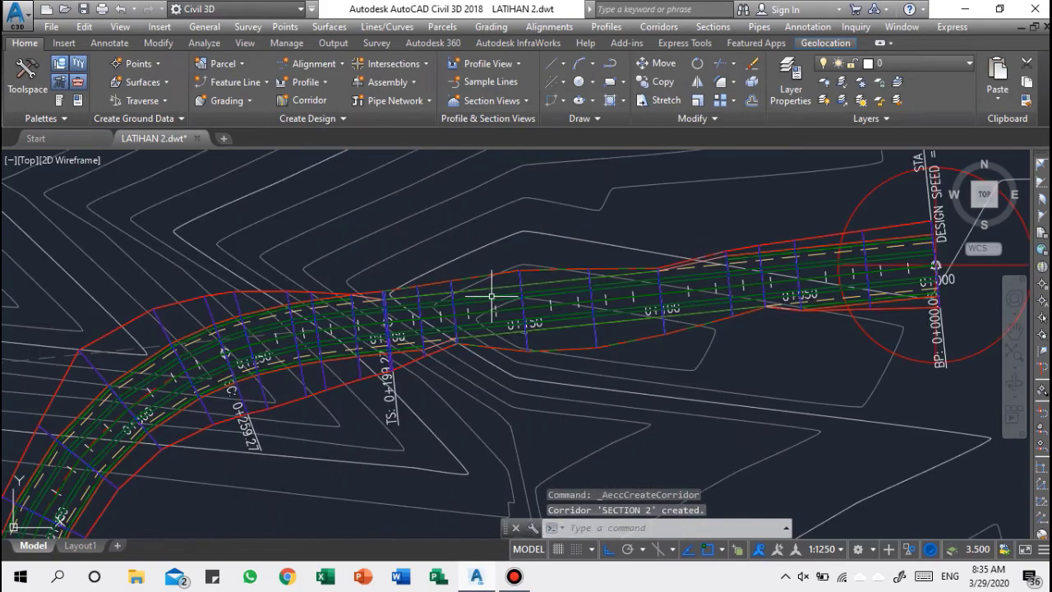
scroll(488, 282, "down", 1)
middle_click_drag(493, 301, 526, 241)
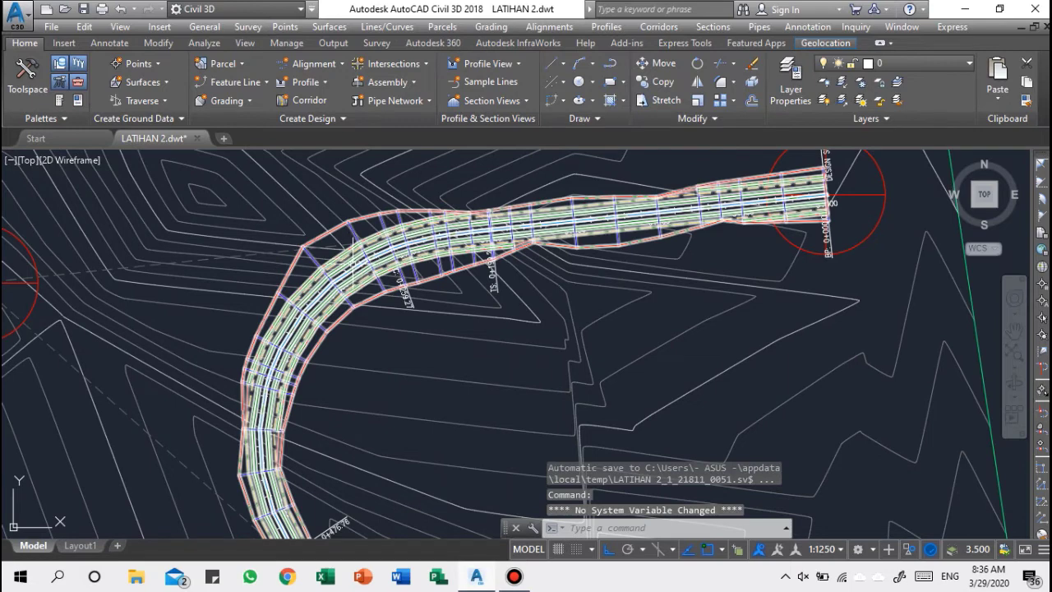
left_click(353, 265)
right_click(354, 264)
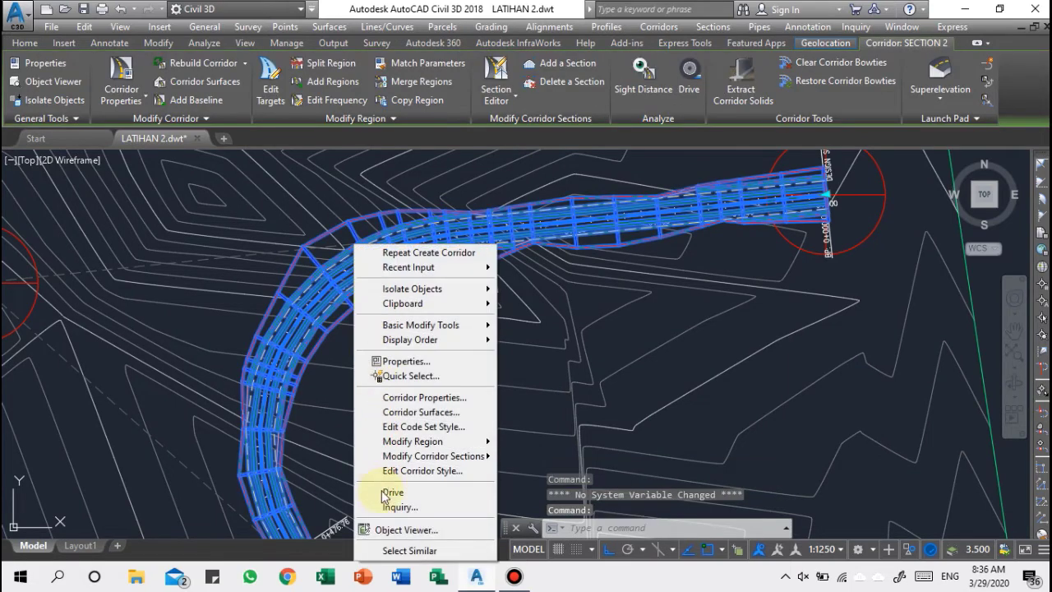
left_click(384, 531)
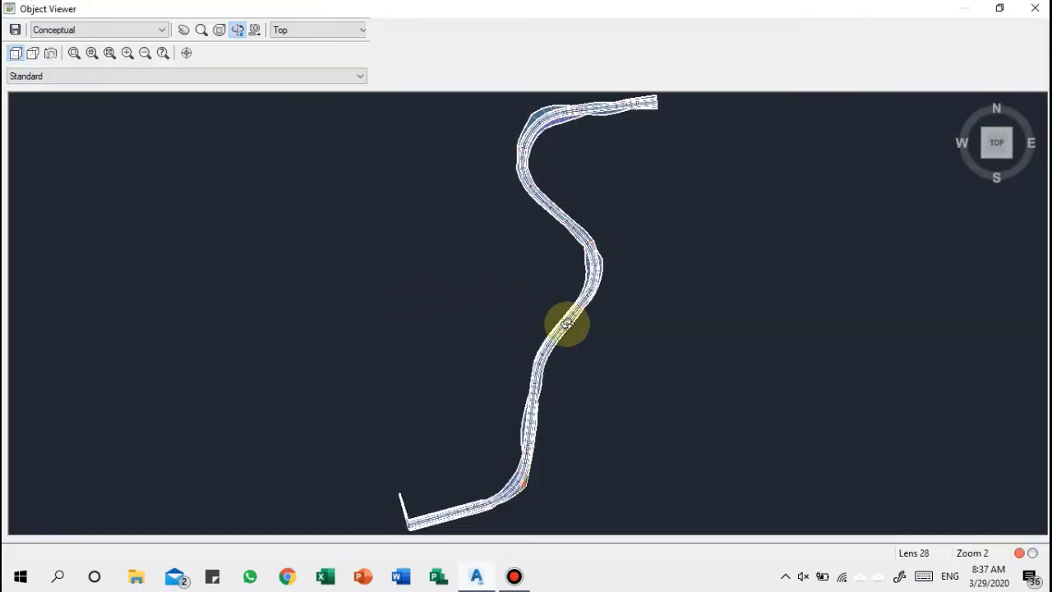
left_click_drag(566, 326, 515, 160)
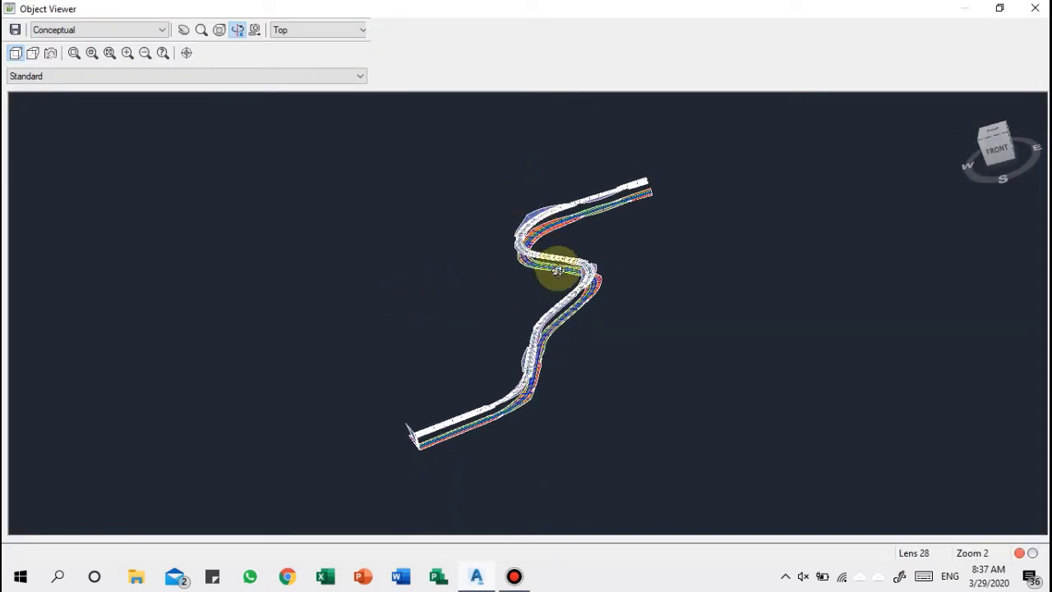
scroll(587, 289, "up", 5)
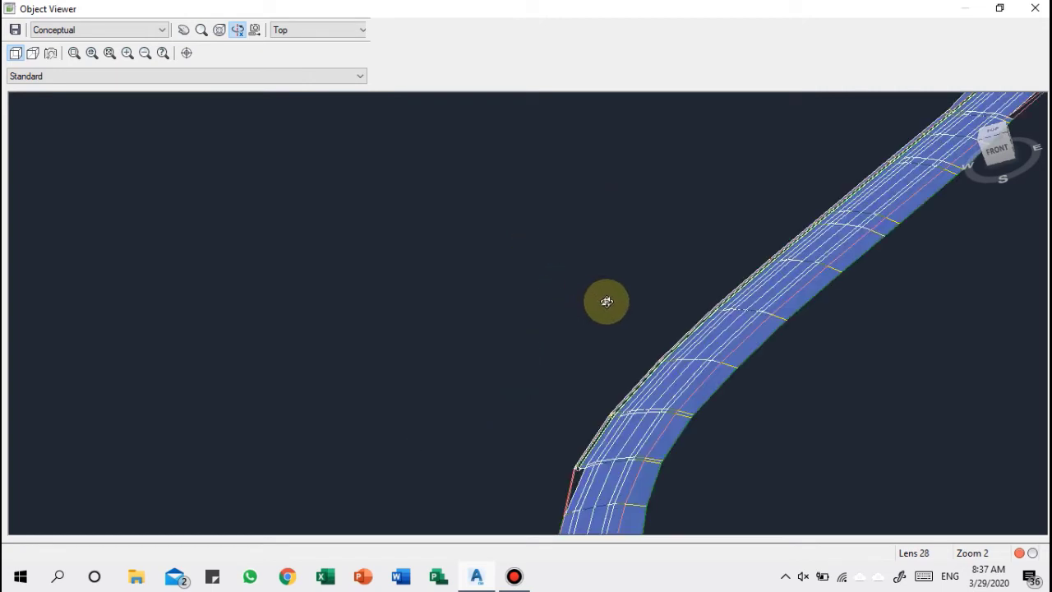
scroll(605, 302, "down", 5)
scroll(603, 295, "up", 4)
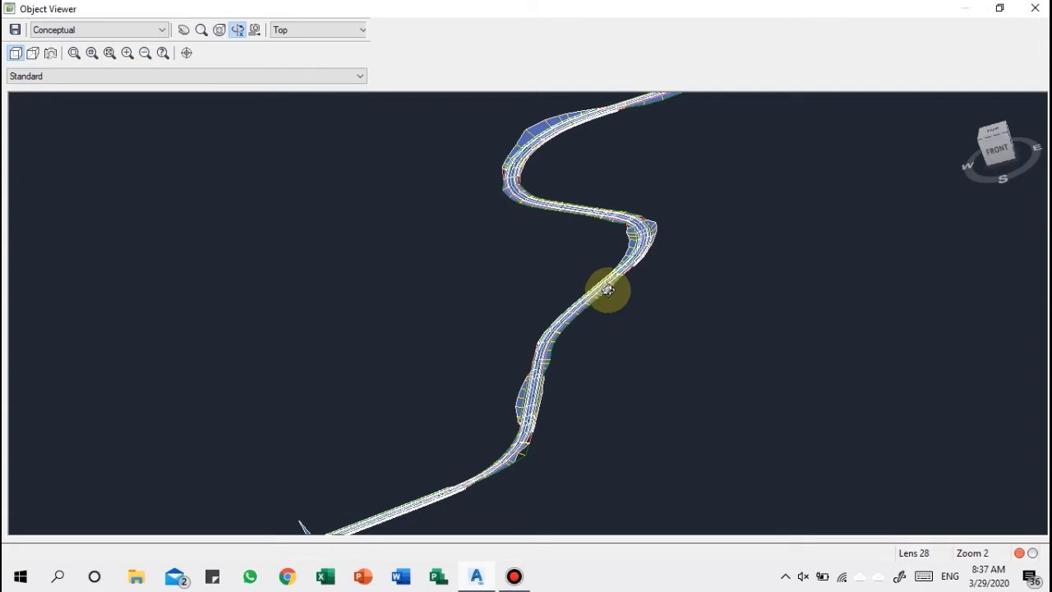
middle_click_drag(486, 288, 548, 317)
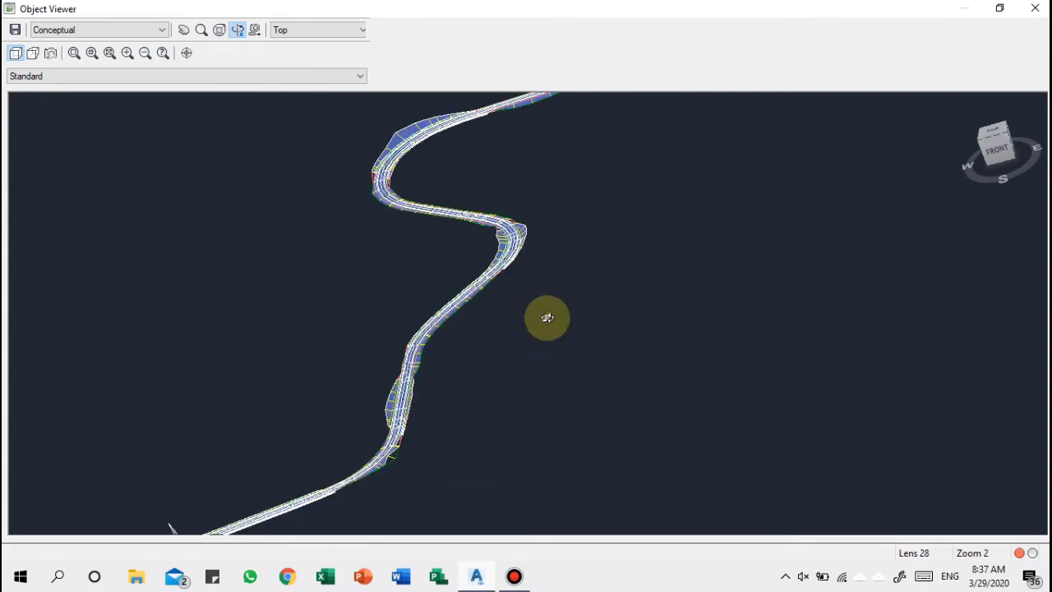
key("Escape")
key("Escape")
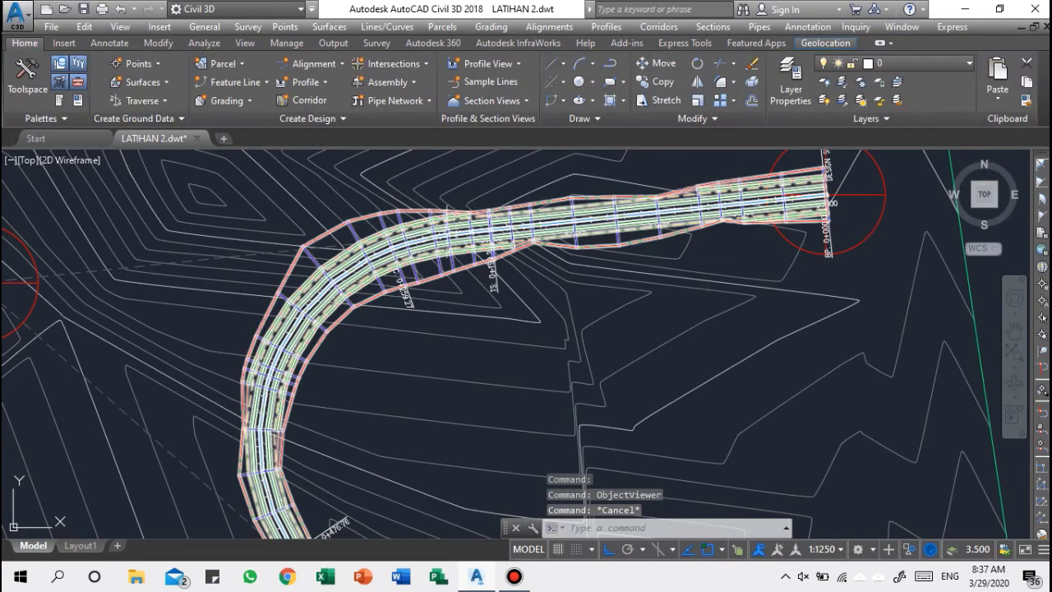
key("Escape")
Set the code set style of corridor SECTION 2 to EII-WBN-No show in its corridor properties.
left_click(414, 231)
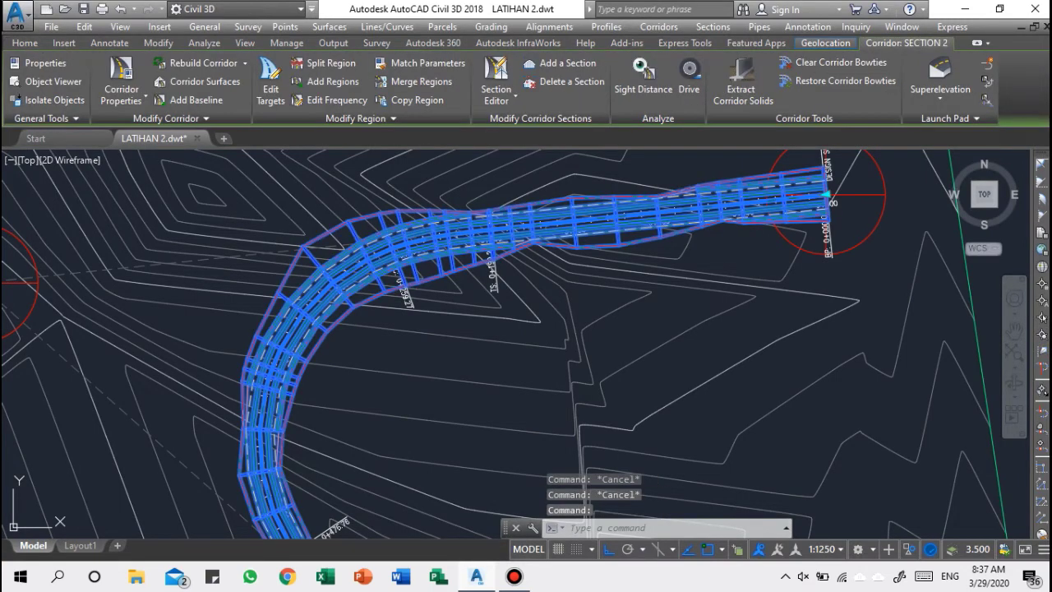
right_click(414, 233)
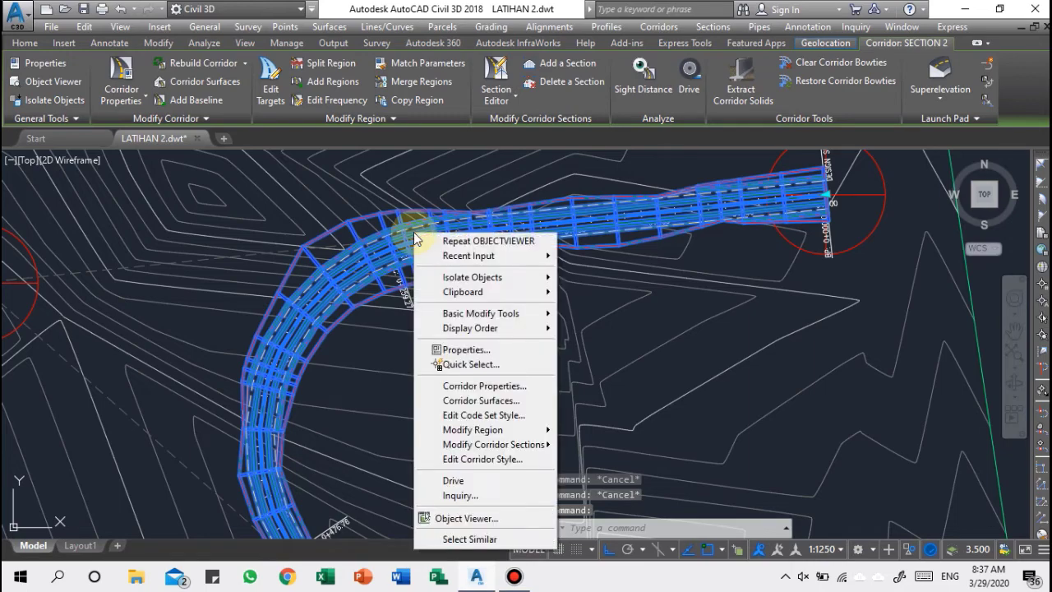
left_click(453, 390)
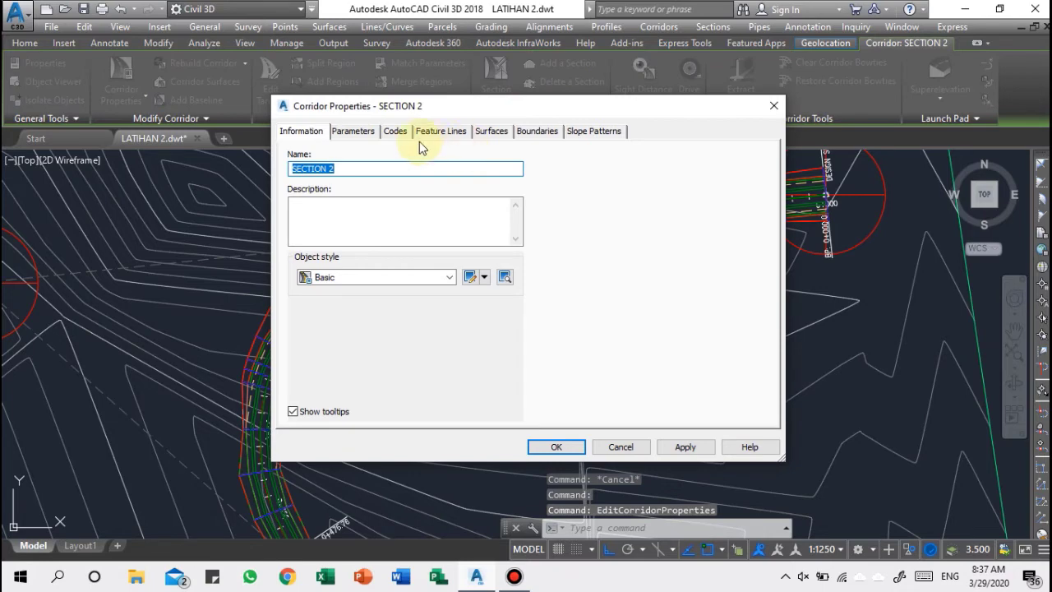
left_click(436, 134)
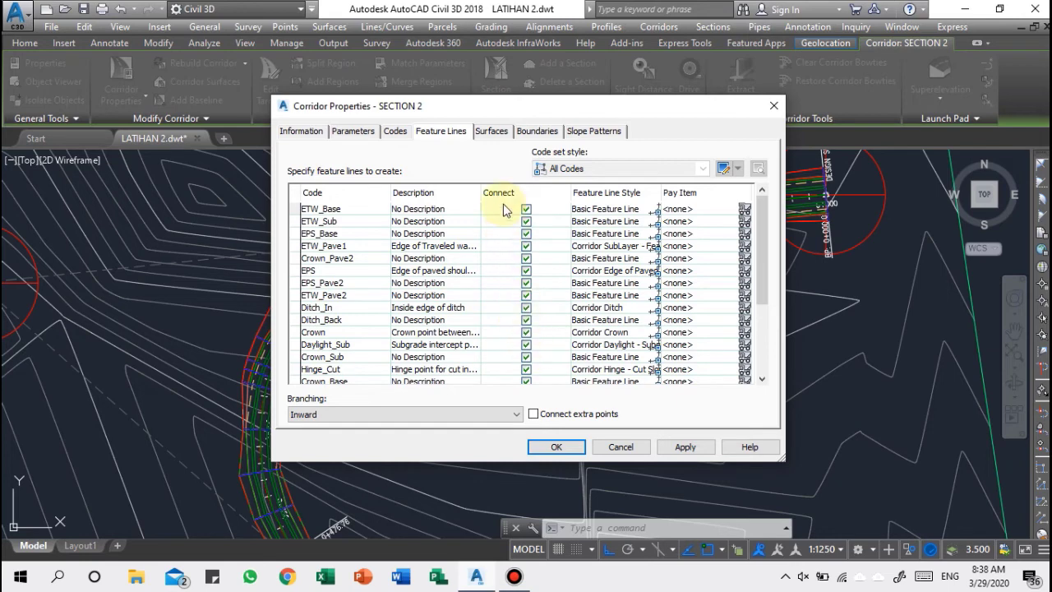
left_click(395, 134)
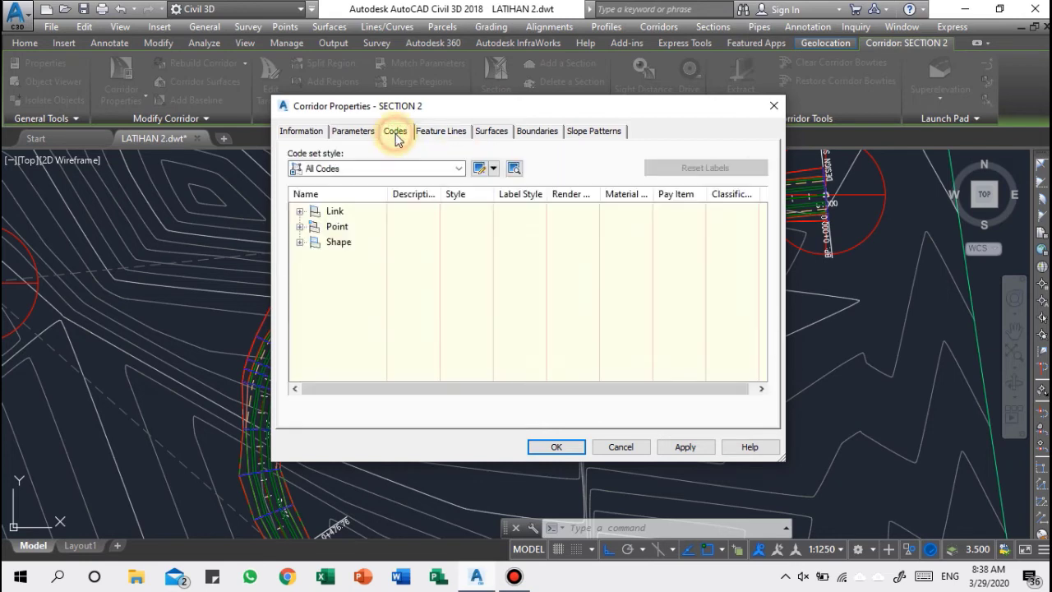
left_click(325, 171)
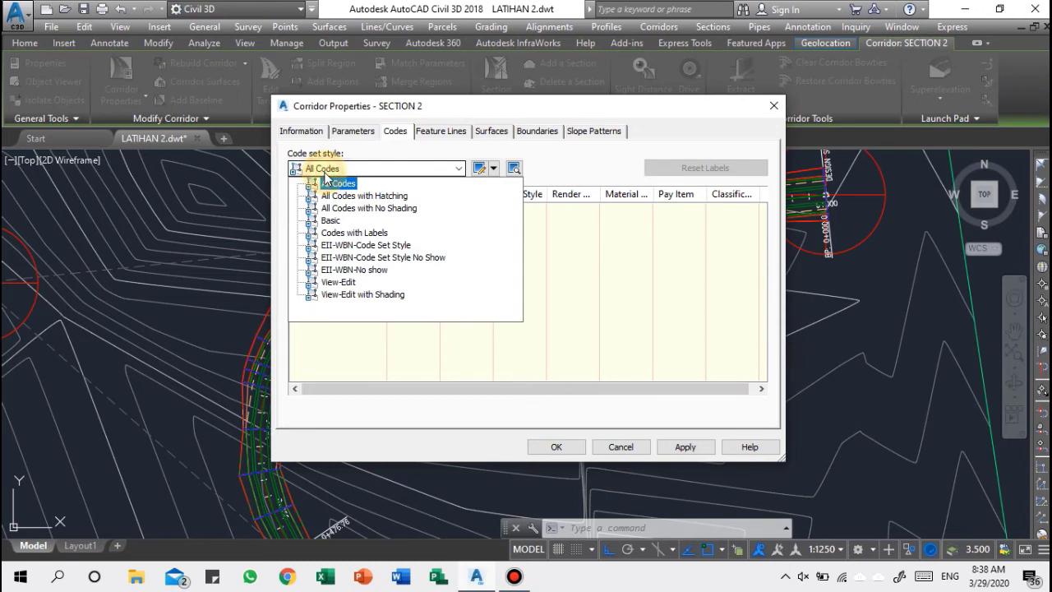
left_click(342, 269)
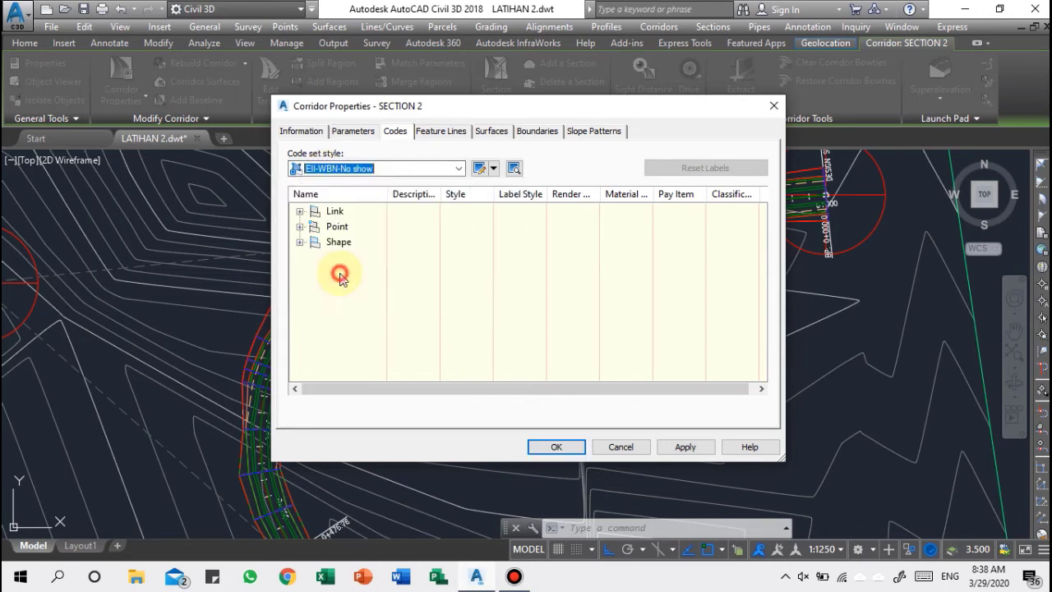
Create a corridor surface named DATUM from the Datum link code and enable adding that link data as breaklines.
left_click(489, 133)
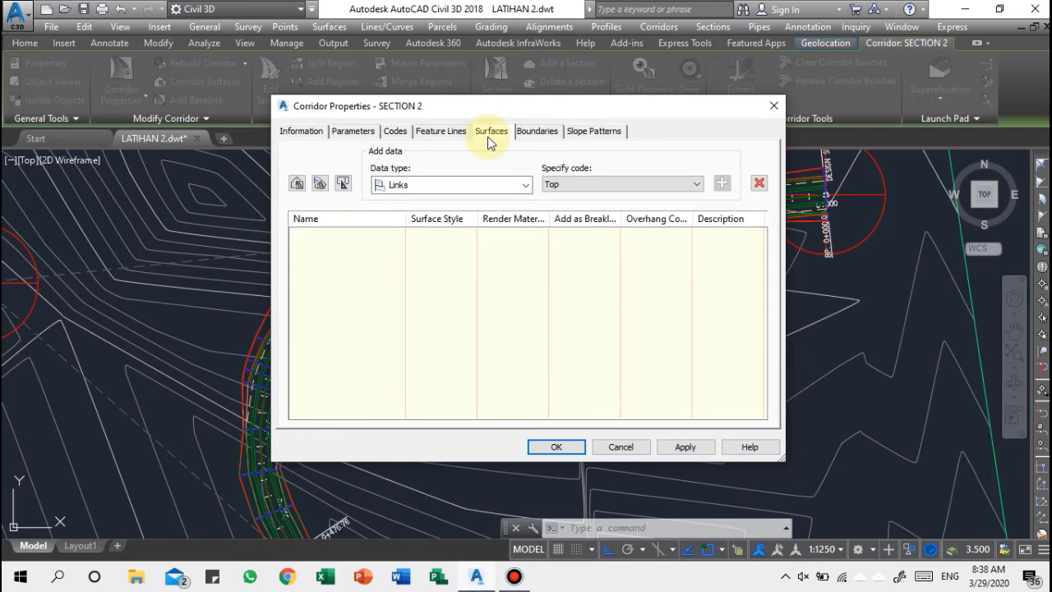
left_click(296, 183)
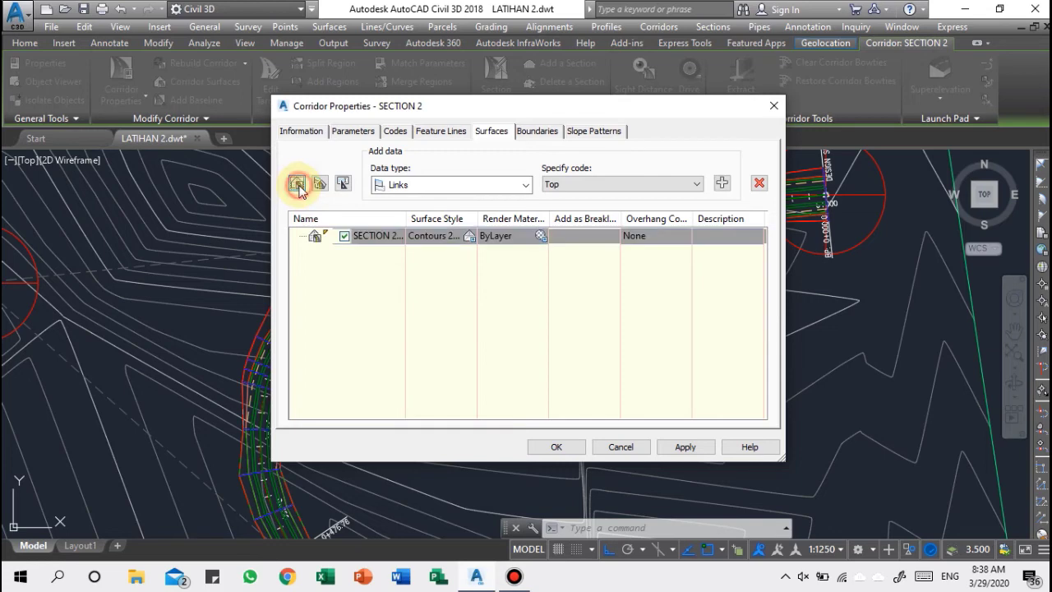
left_click(380, 236)
double_click(380, 236)
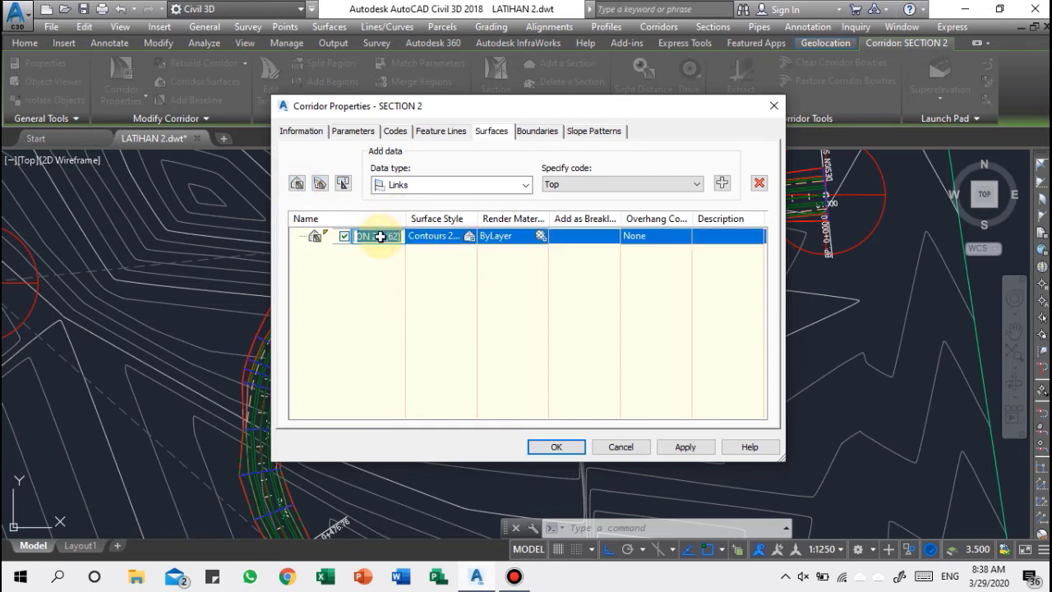
type("DATUM")
left_click(614, 183)
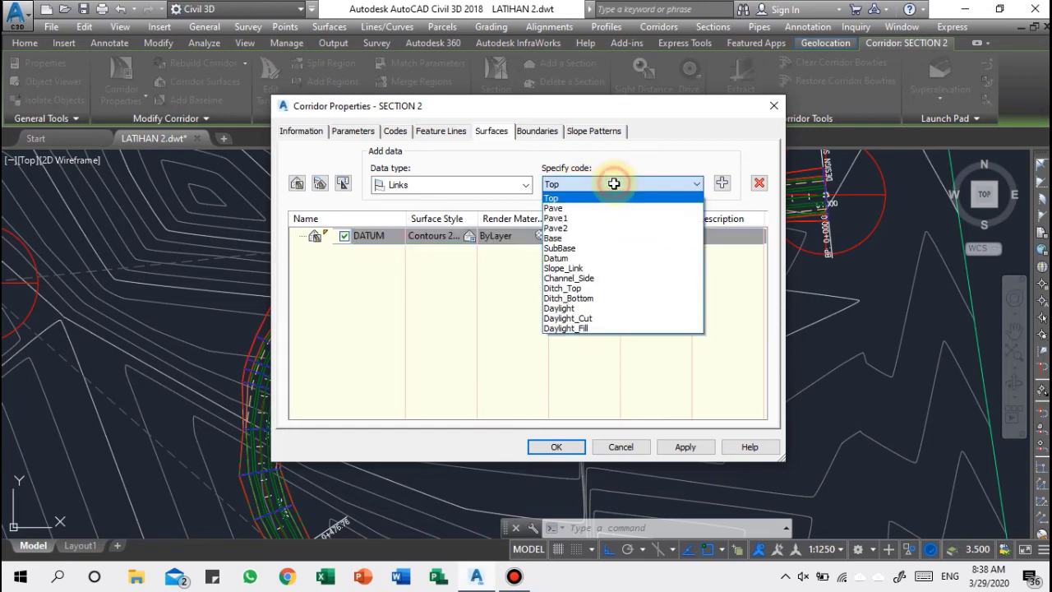
left_click(604, 253)
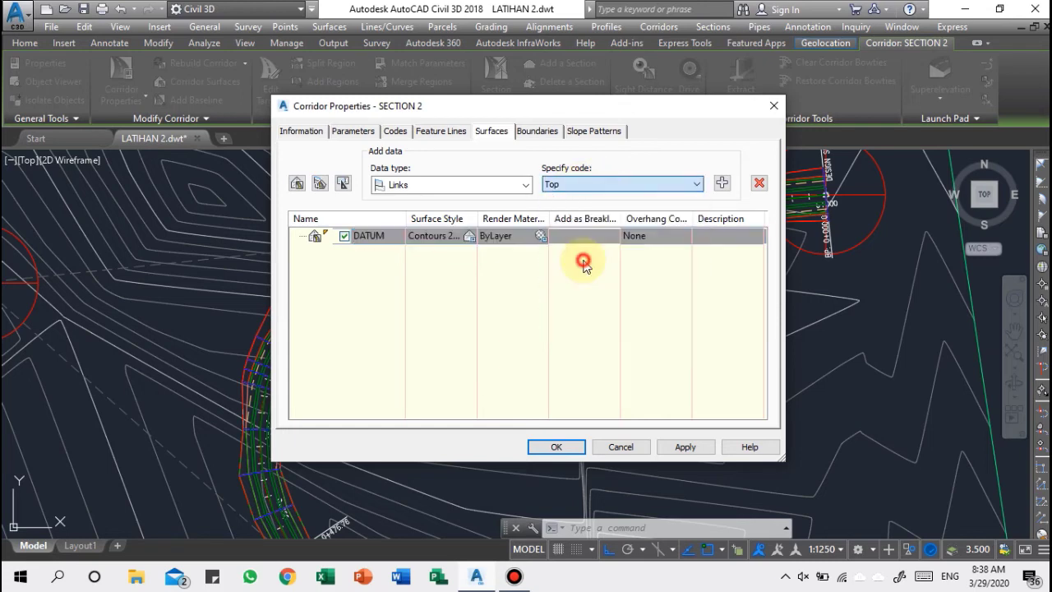
left_click(722, 183)
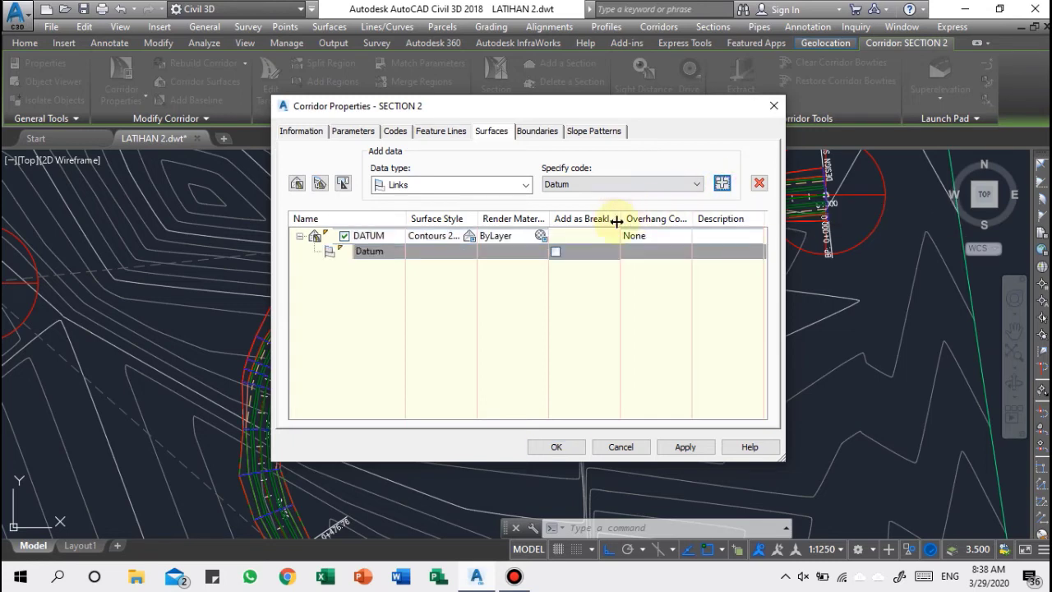
left_click(556, 250)
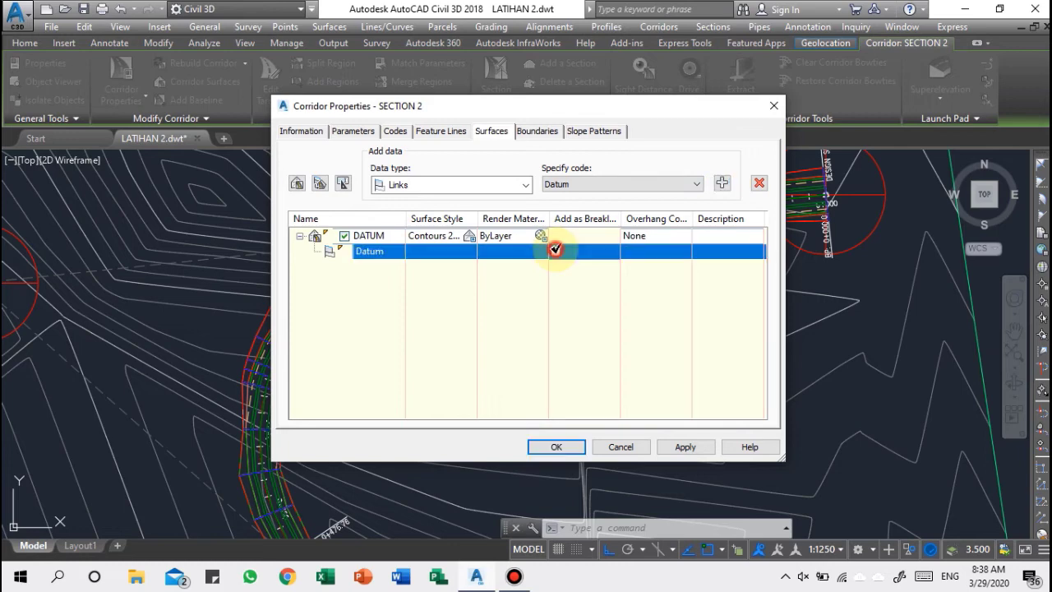
Add an automatic Daylight boundary to the DATUM surface and rebuild the corridor with the modified properties.
left_click(538, 132)
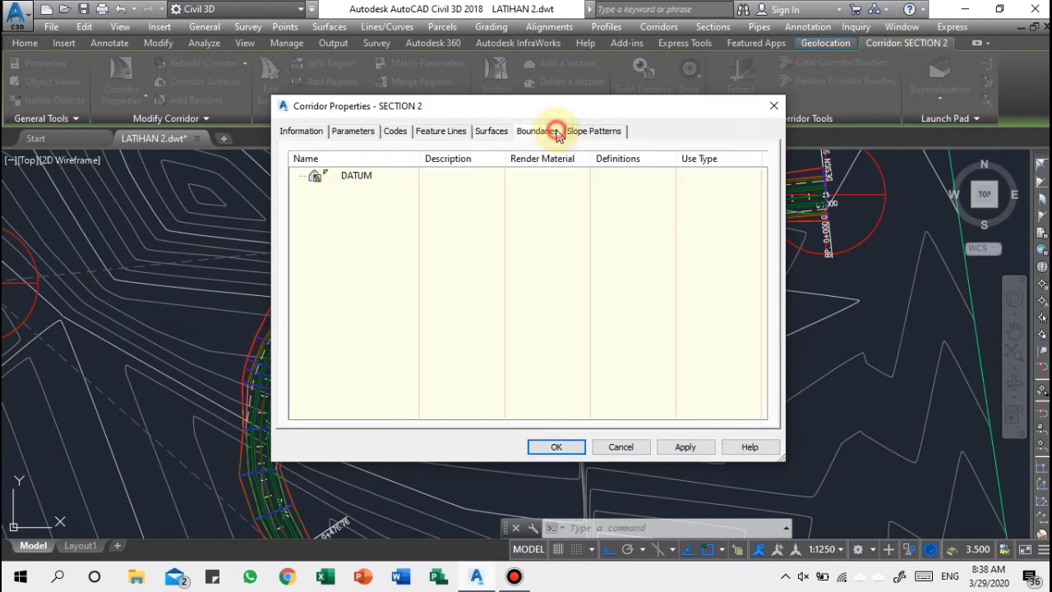
left_click(367, 177)
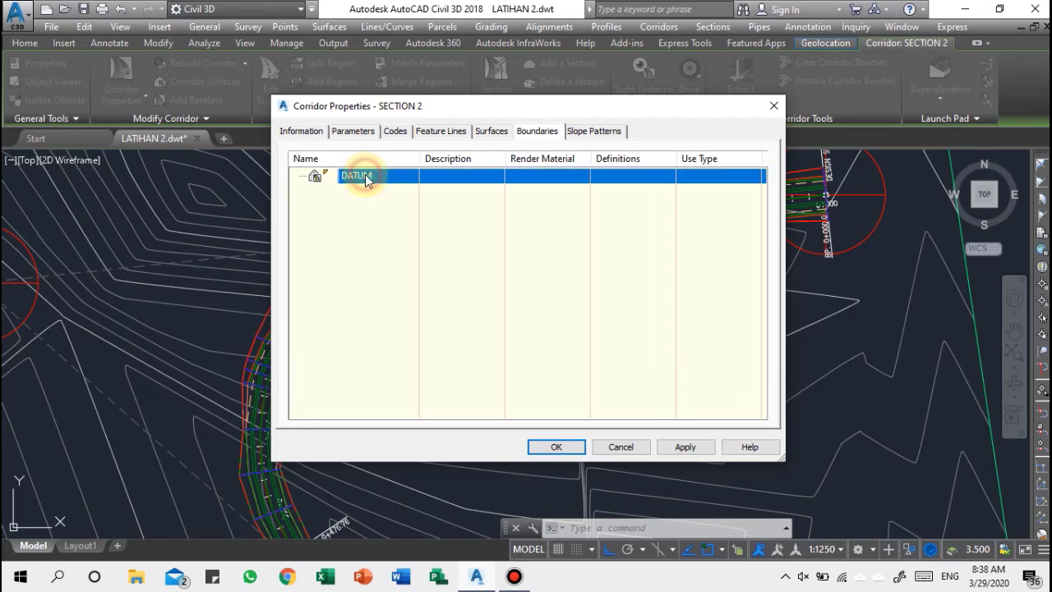
right_click(367, 178)
mouse_move(386, 202)
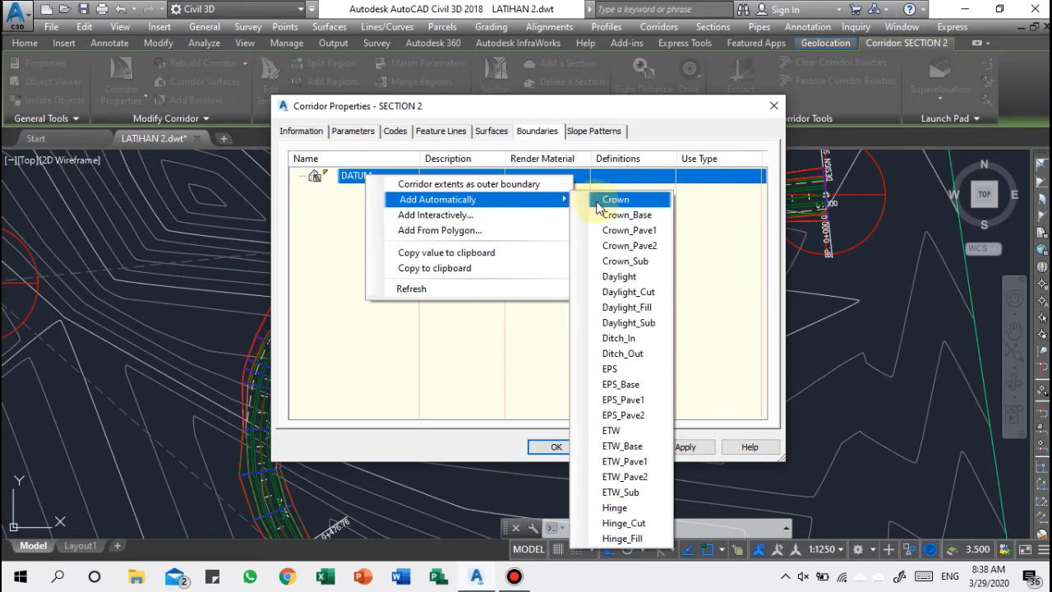
left_click(618, 277)
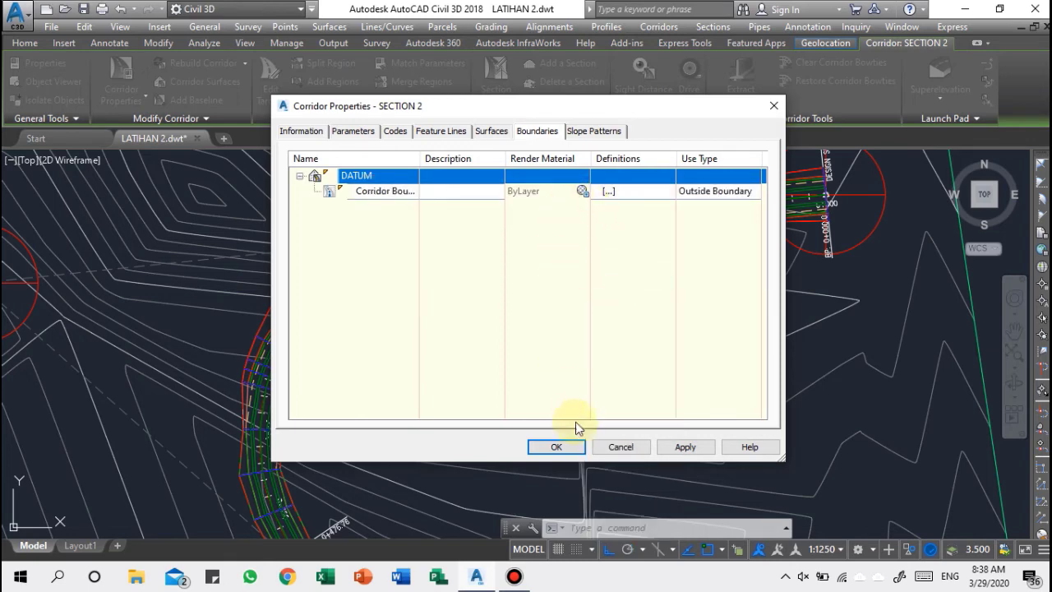
left_click(571, 446)
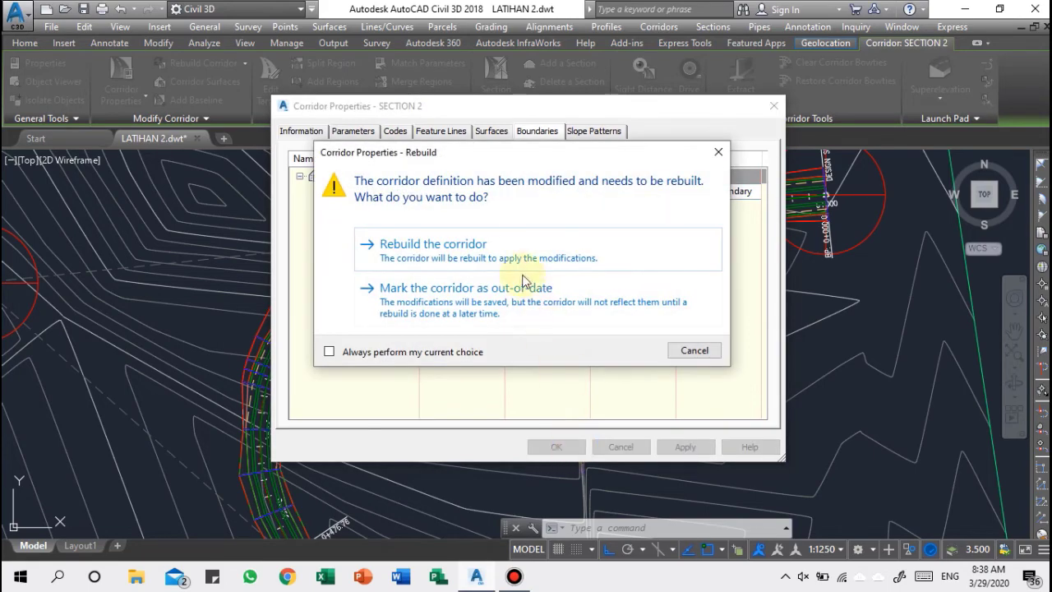
left_click(465, 254)
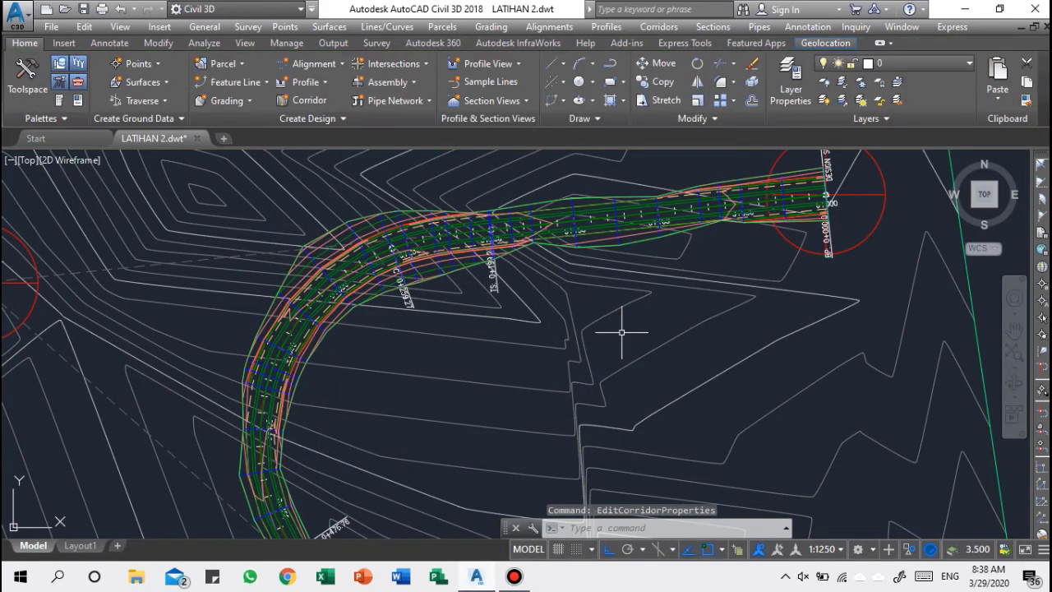
Set the DATUM corridor surface's style to _No Display in its surface properties.
scroll(370, 259, "up", 3)
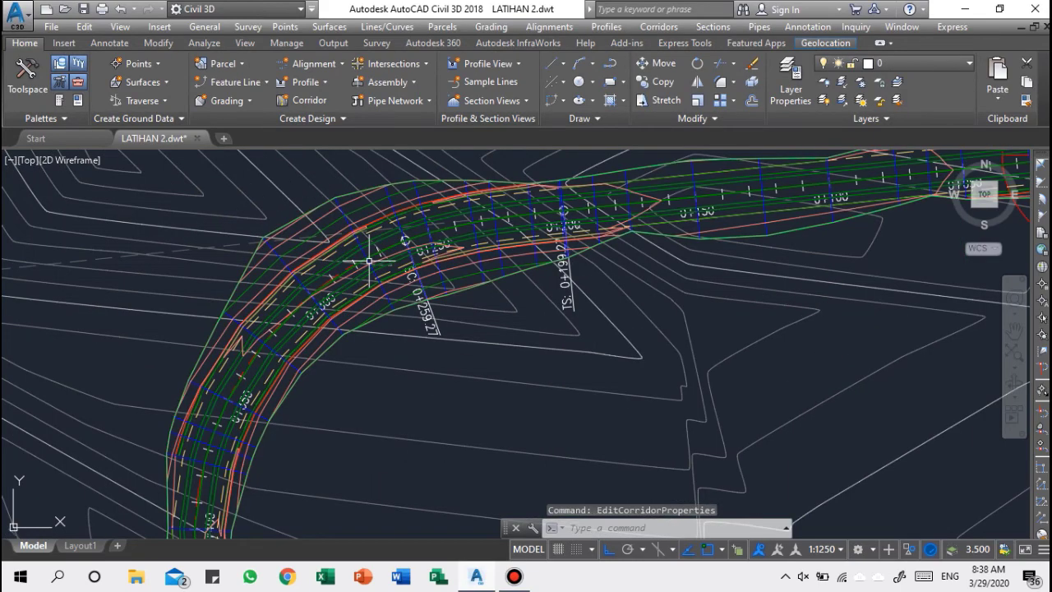
scroll(373, 260, "up", 2)
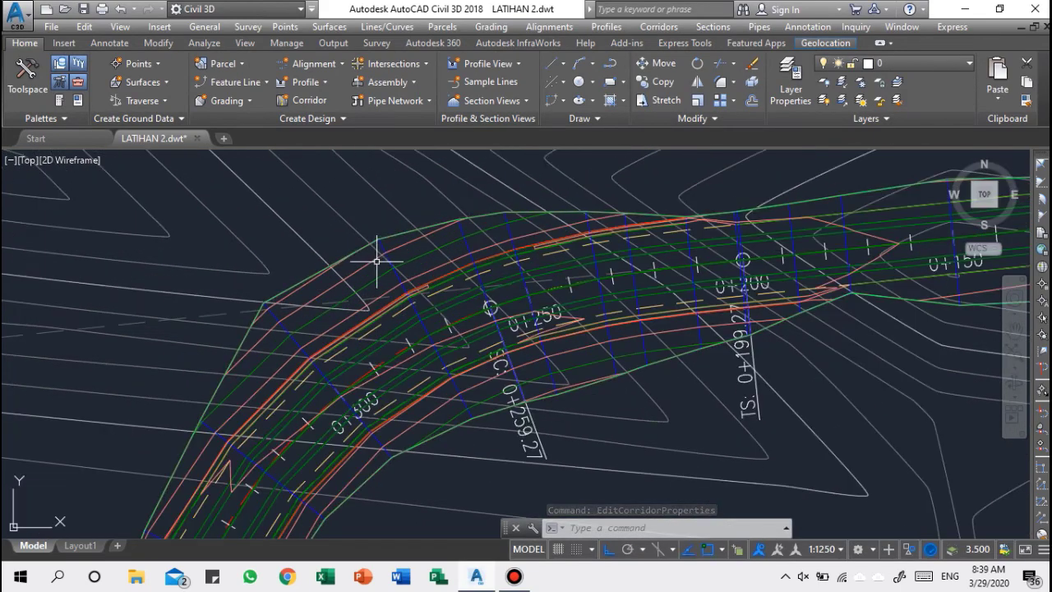
scroll(366, 276, "down", 4)
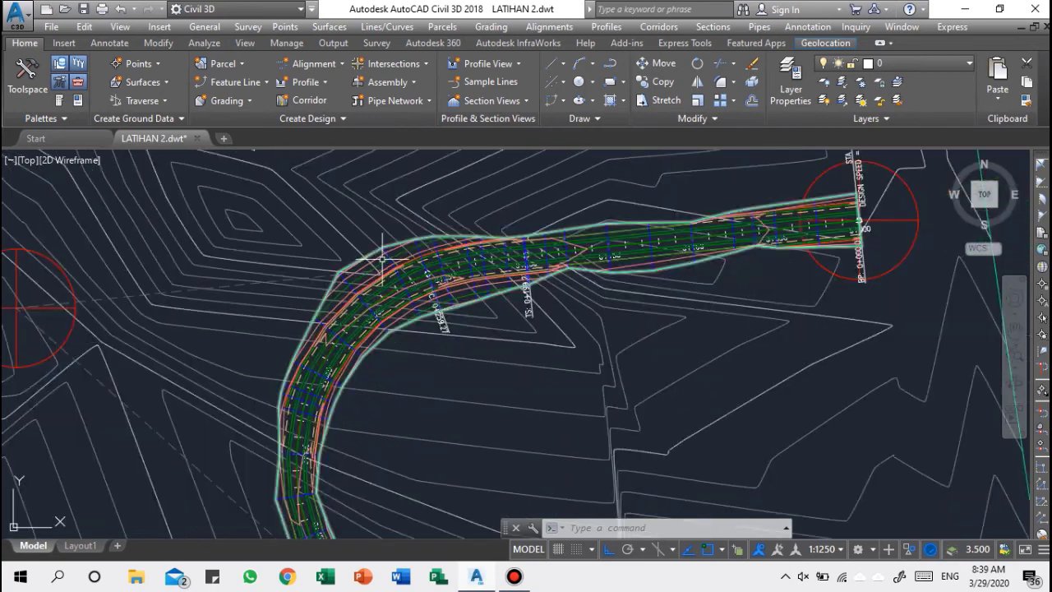
scroll(371, 264, "up", 4)
mouse_move(382, 227)
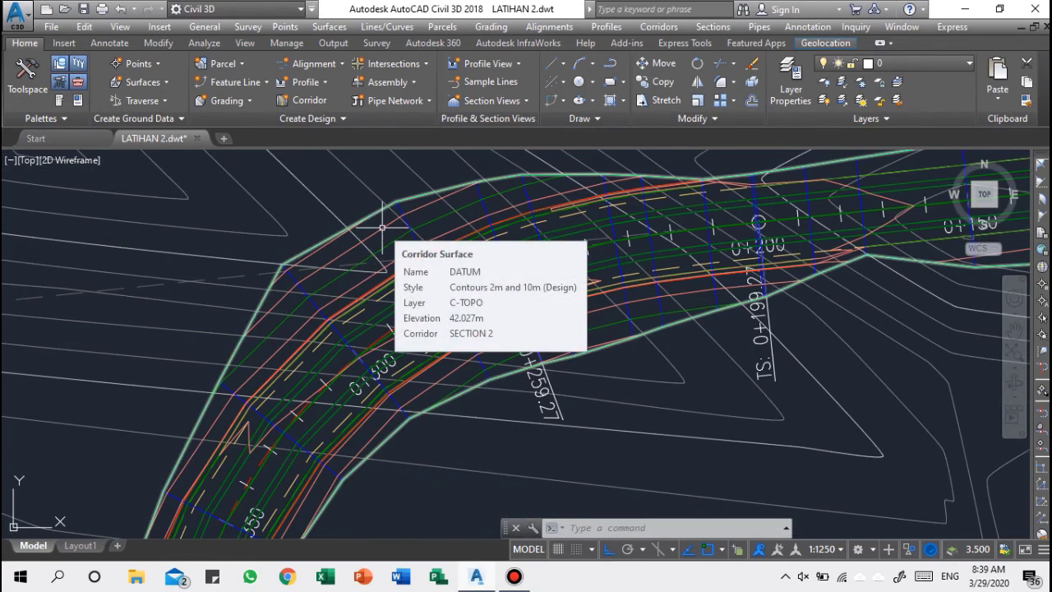
left_click(382, 227)
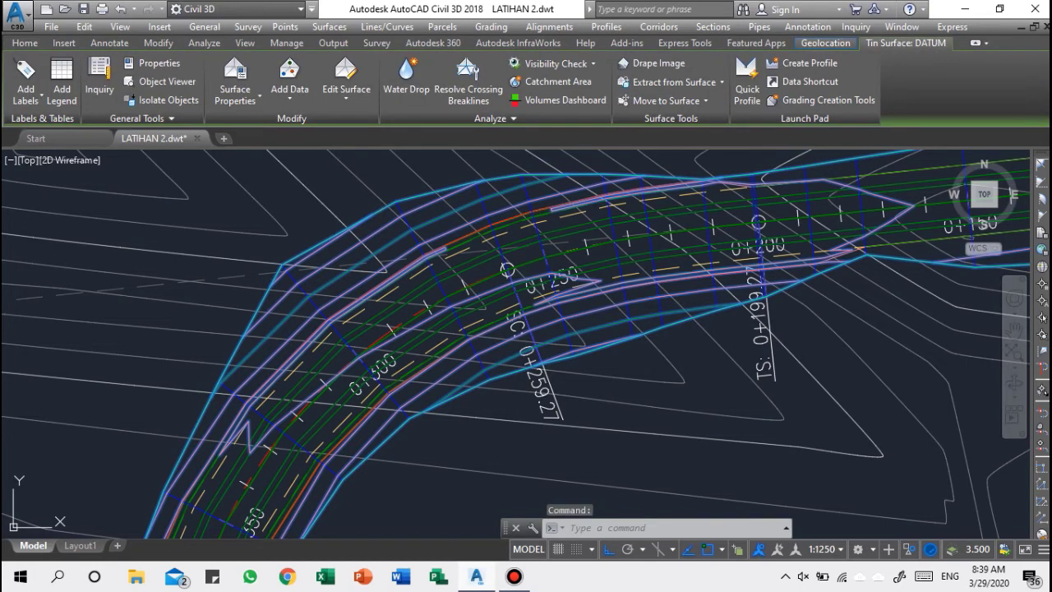
right_click(382, 229)
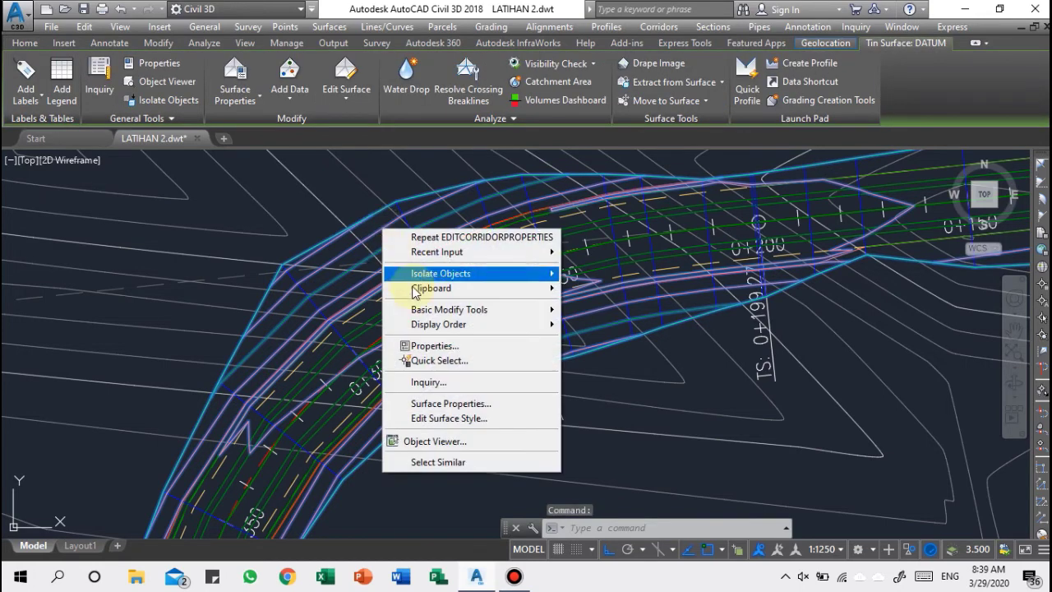
left_click(436, 404)
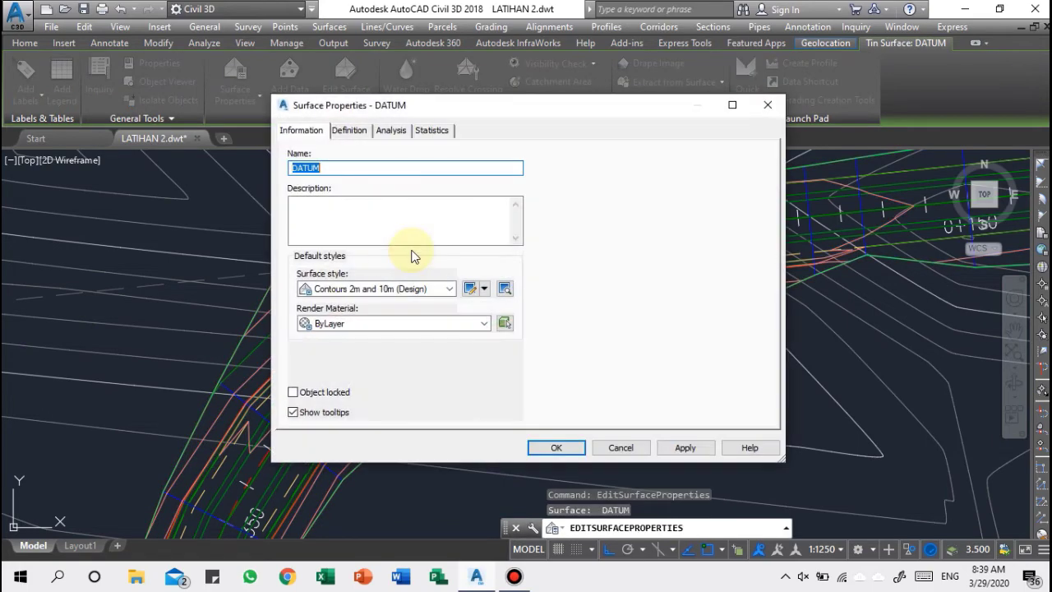
left_click(443, 289)
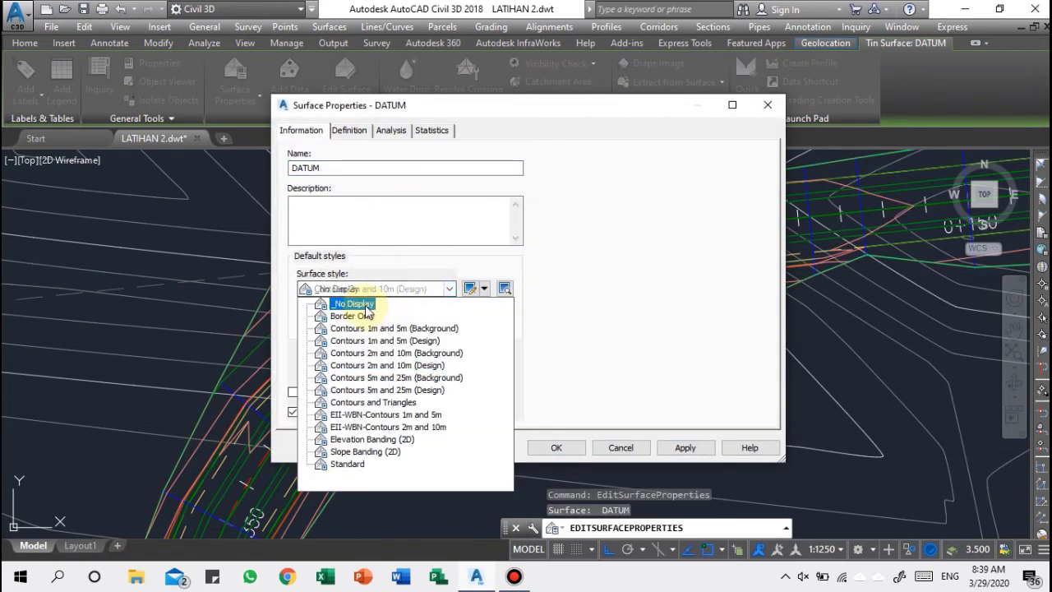
left_click(353, 303)
left_click(556, 447)
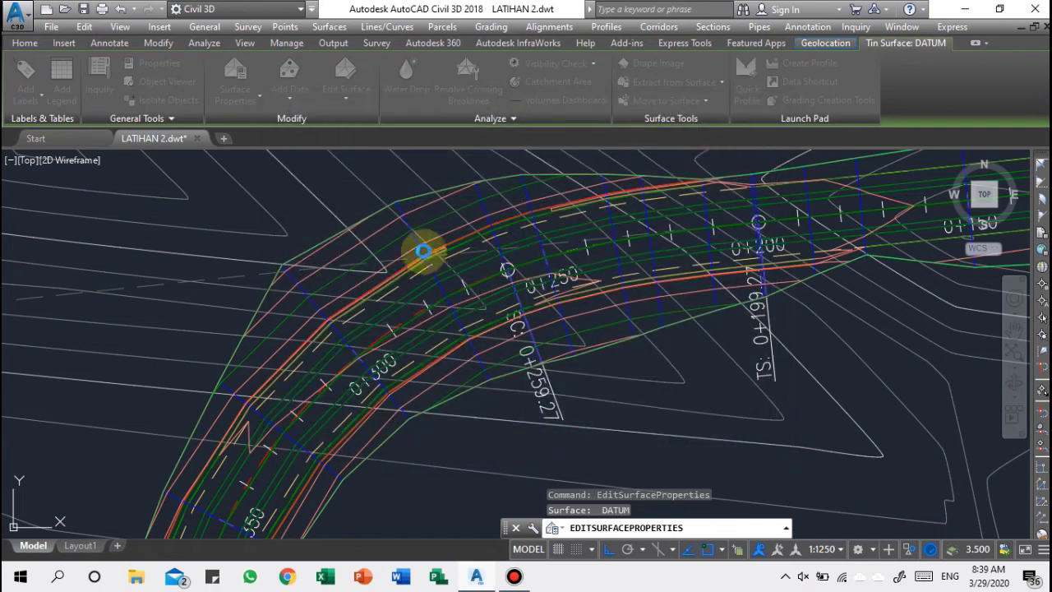
Open the slope pattern settings in the corridor properties of SECTION 2.
scroll(451, 226, "down", 4)
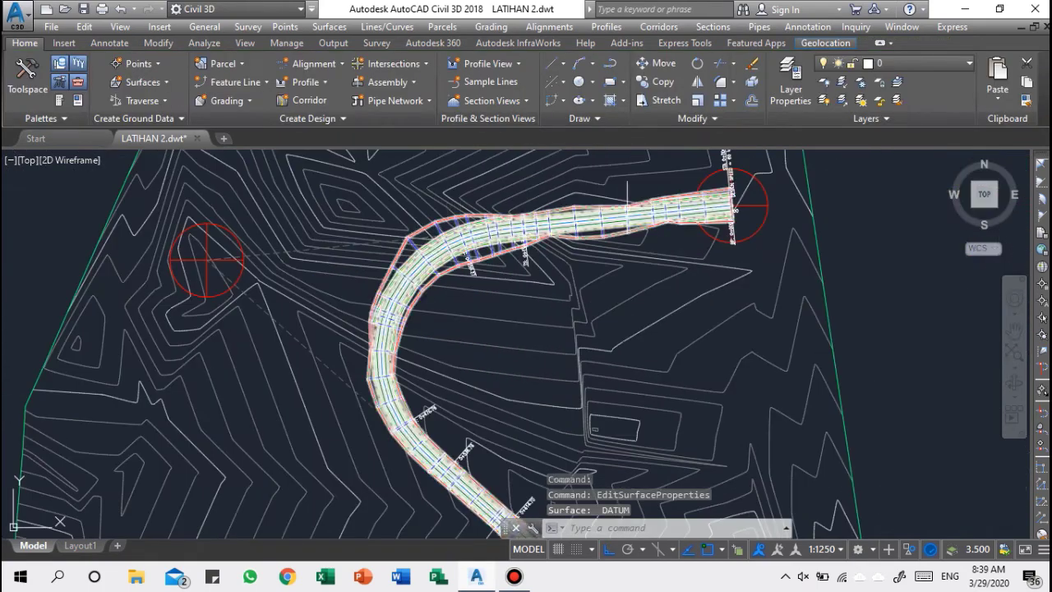
scroll(451, 226, "up", 5)
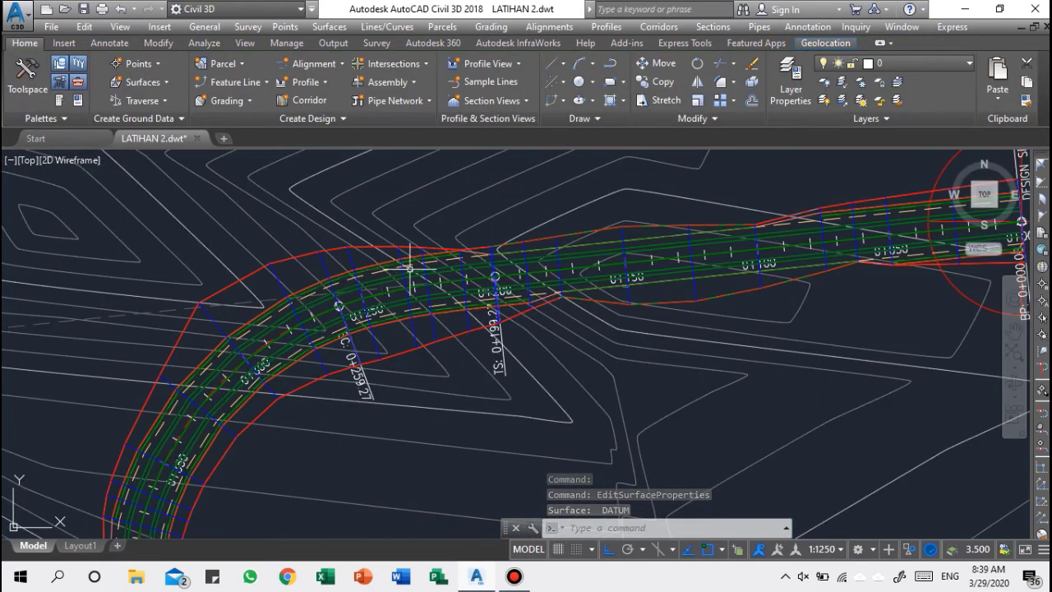
scroll(415, 268, "down", 2)
scroll(417, 268, "down", 2)
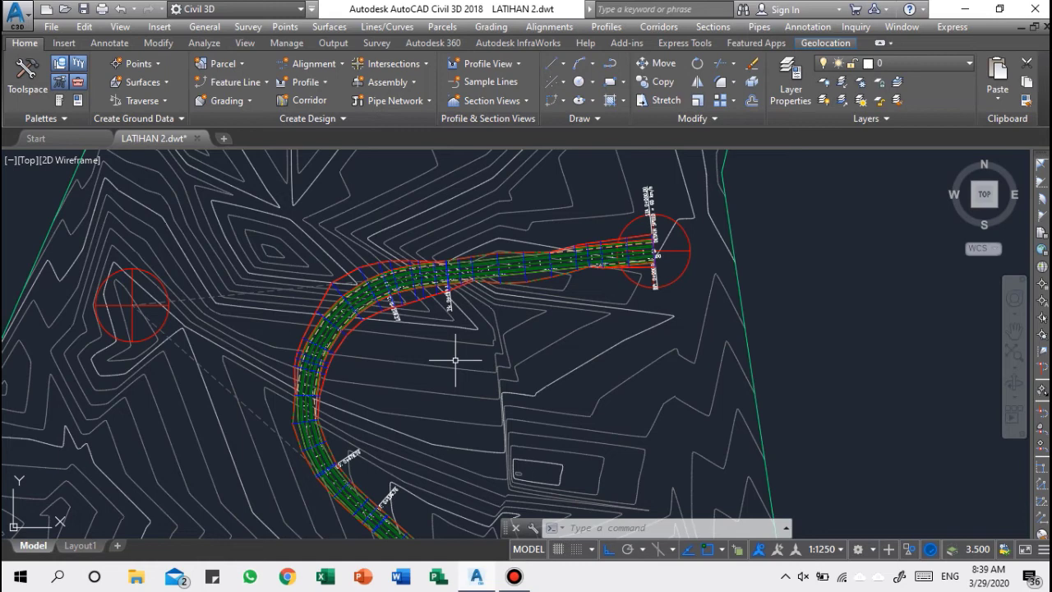
scroll(361, 268, "up", 2)
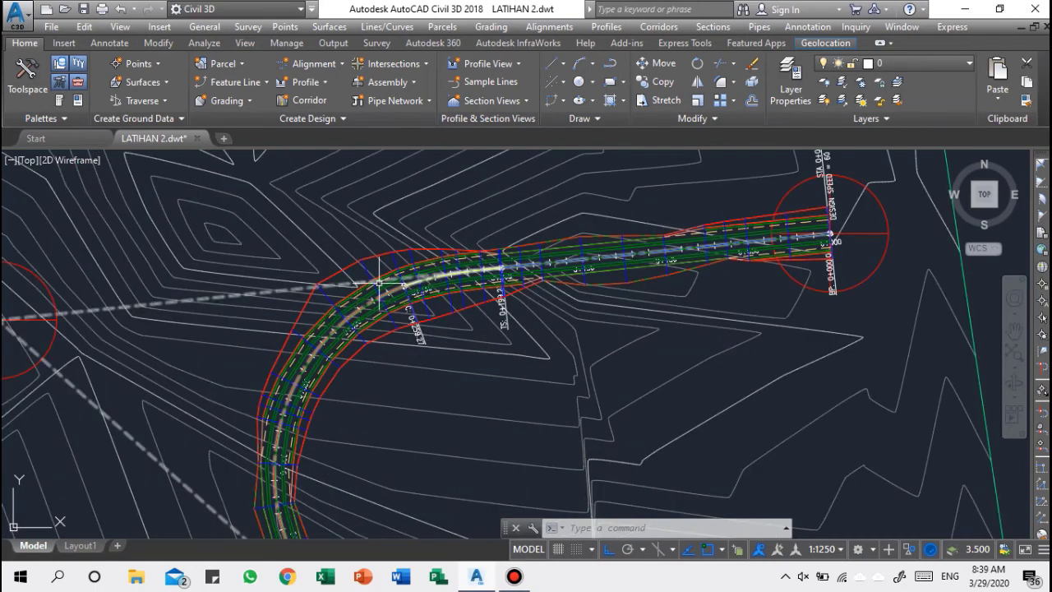
left_click(383, 298)
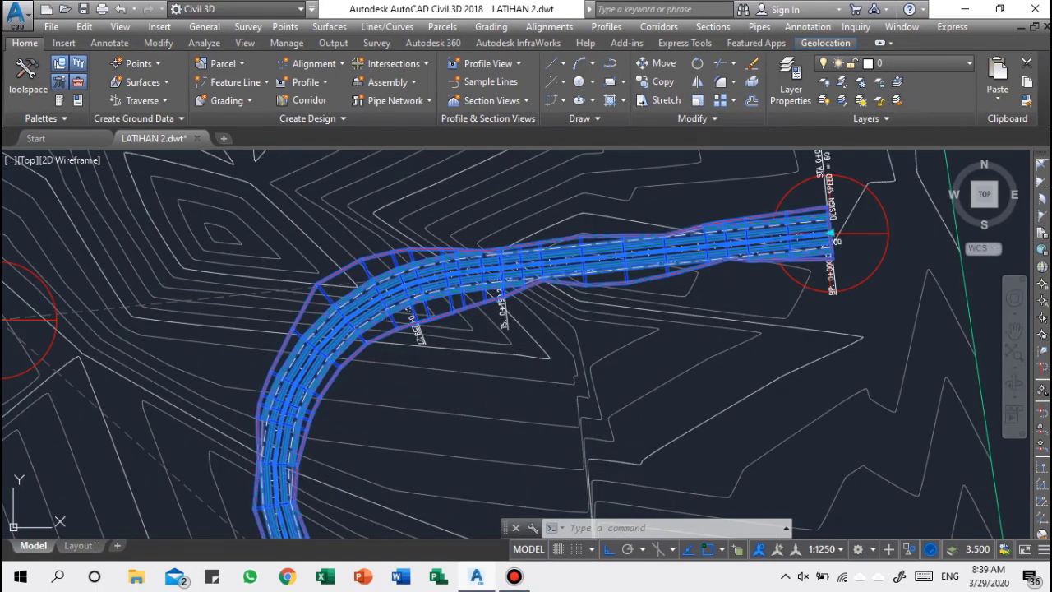
right_click(383, 298)
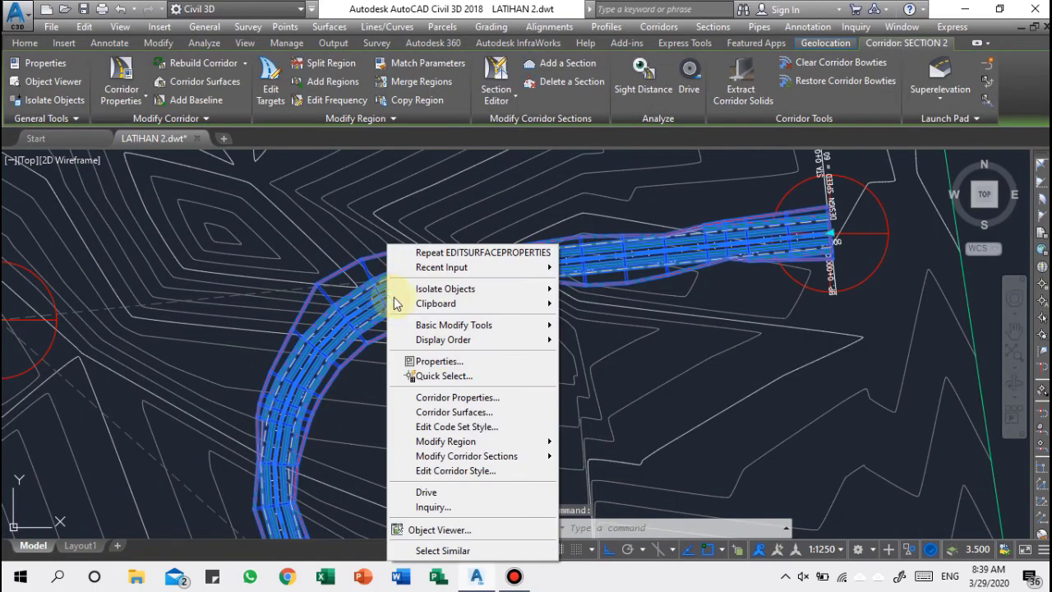
left_click(436, 398)
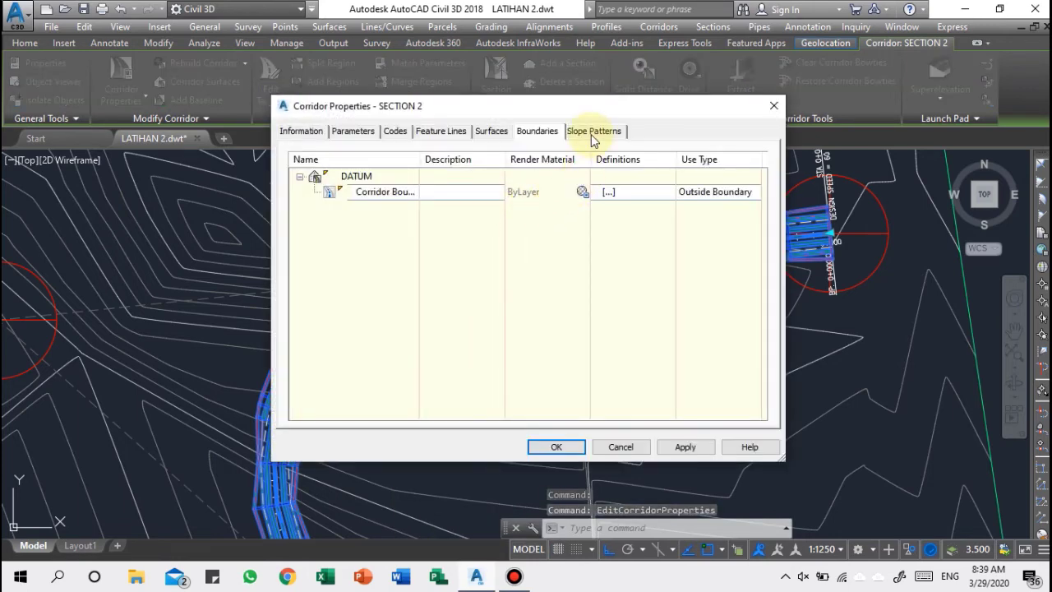
left_click(591, 134)
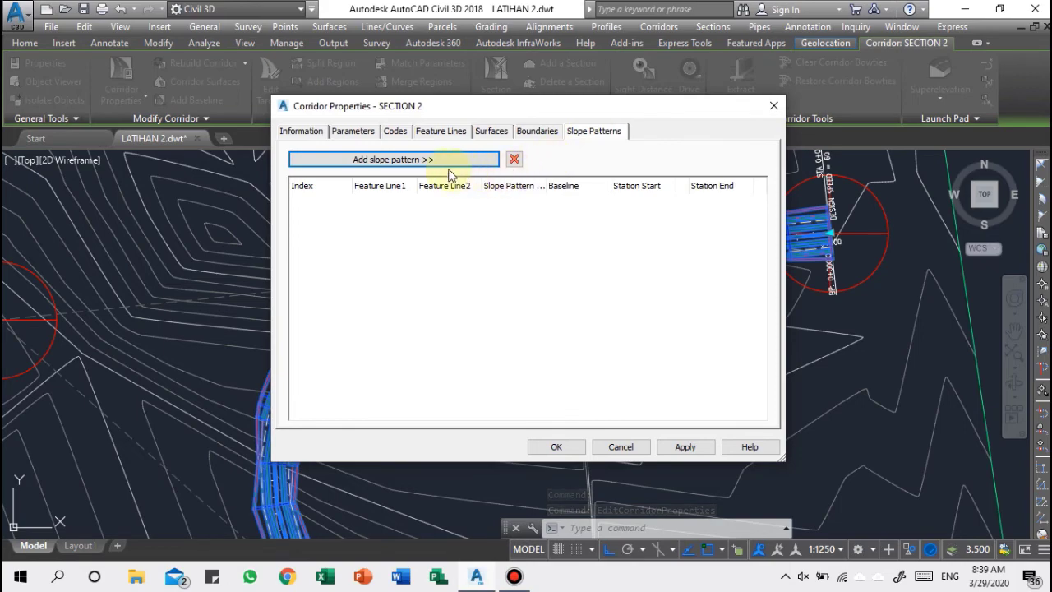
Start a slope pattern with Daylight_Cut on the outer edge of the curve near station 0+270 as its first feature line.
left_click(423, 162)
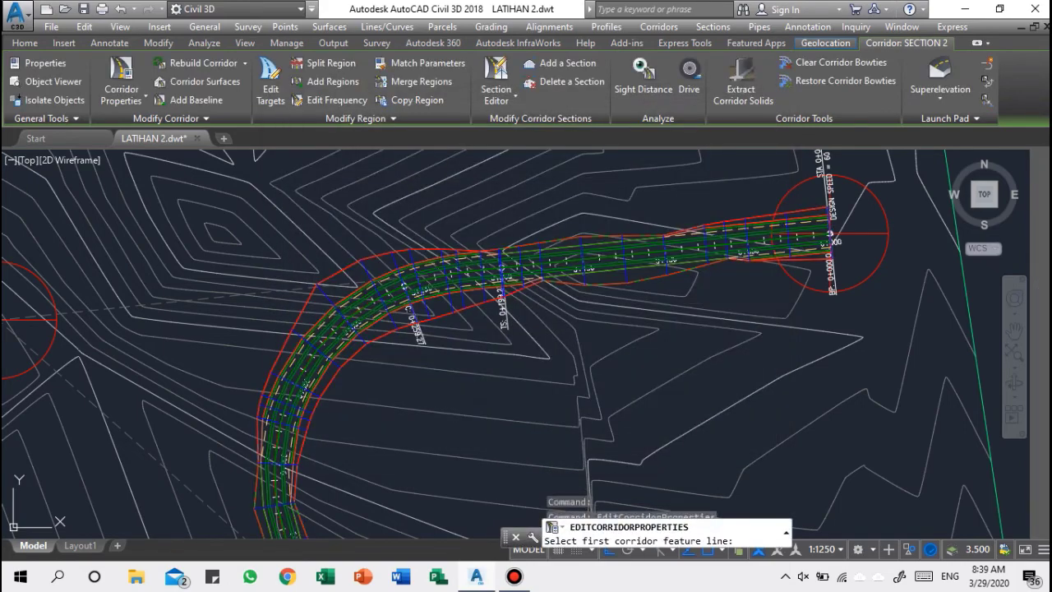
scroll(387, 273, "up", 3)
scroll(375, 263, "down", 2)
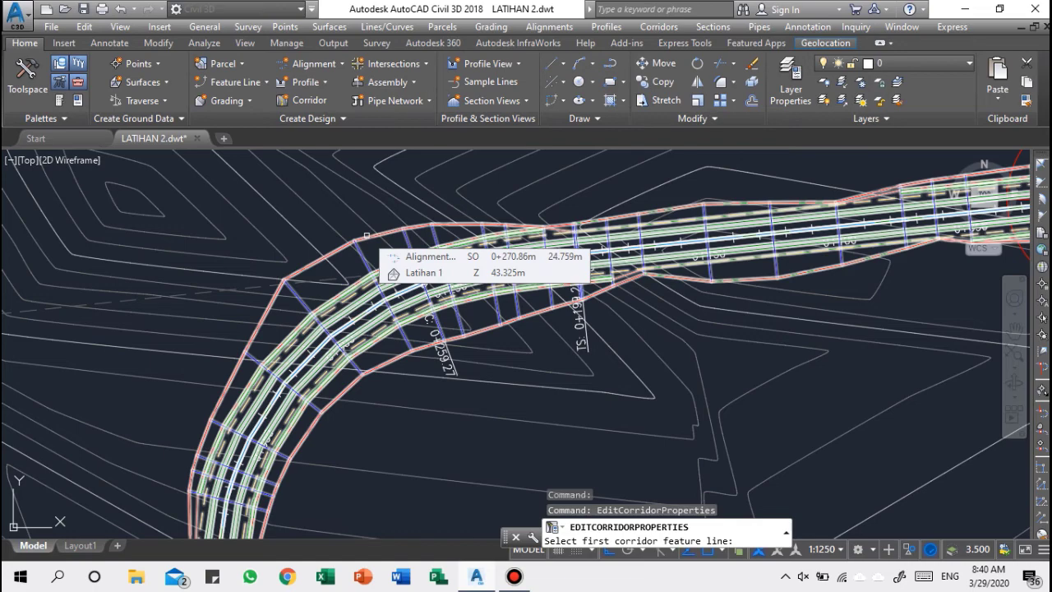
left_click(370, 240)
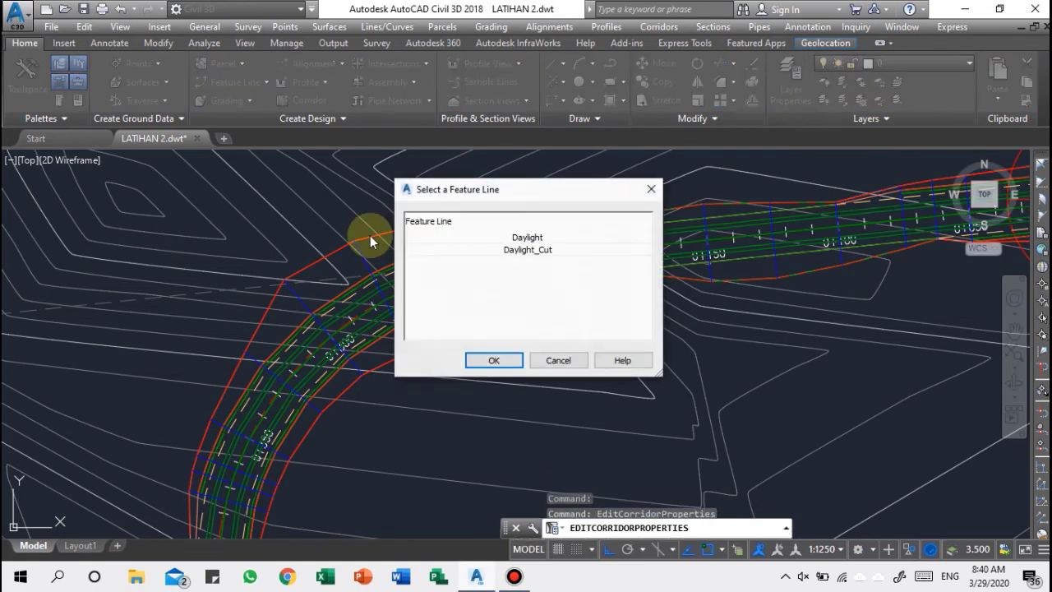
left_click(531, 251)
left_click(503, 360)
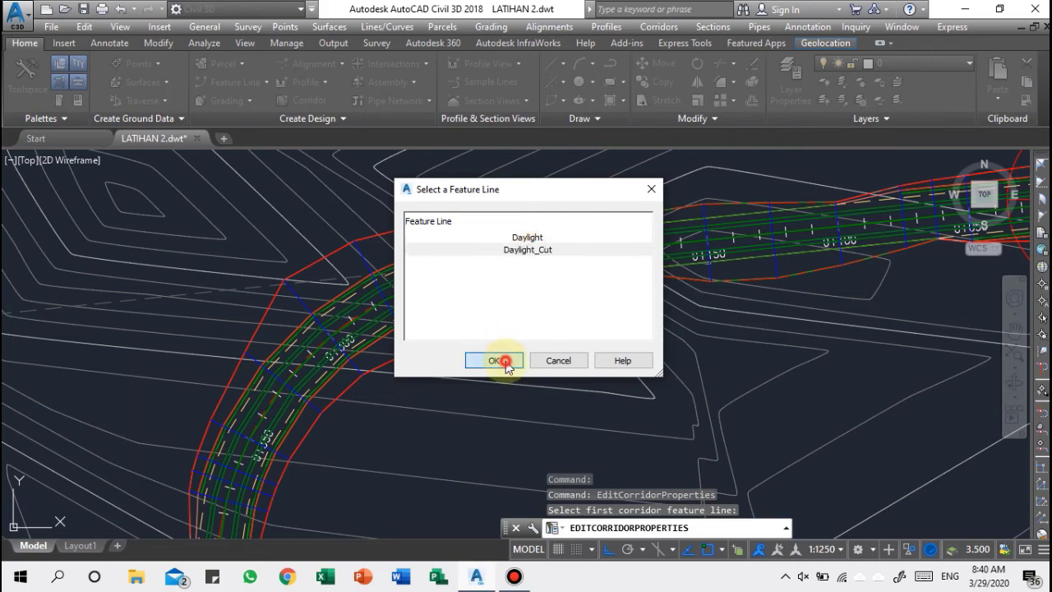
Complete the cut slope pattern by choosing Hinge as the second feature line along the same side of the road.
scroll(395, 264, "up", 3)
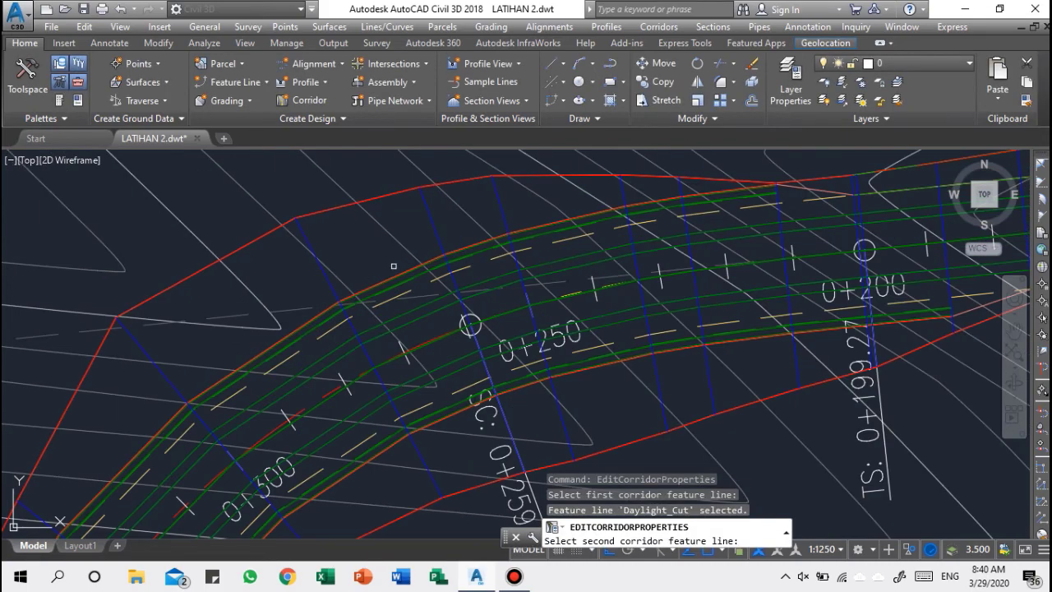
scroll(394, 266, "up", 4)
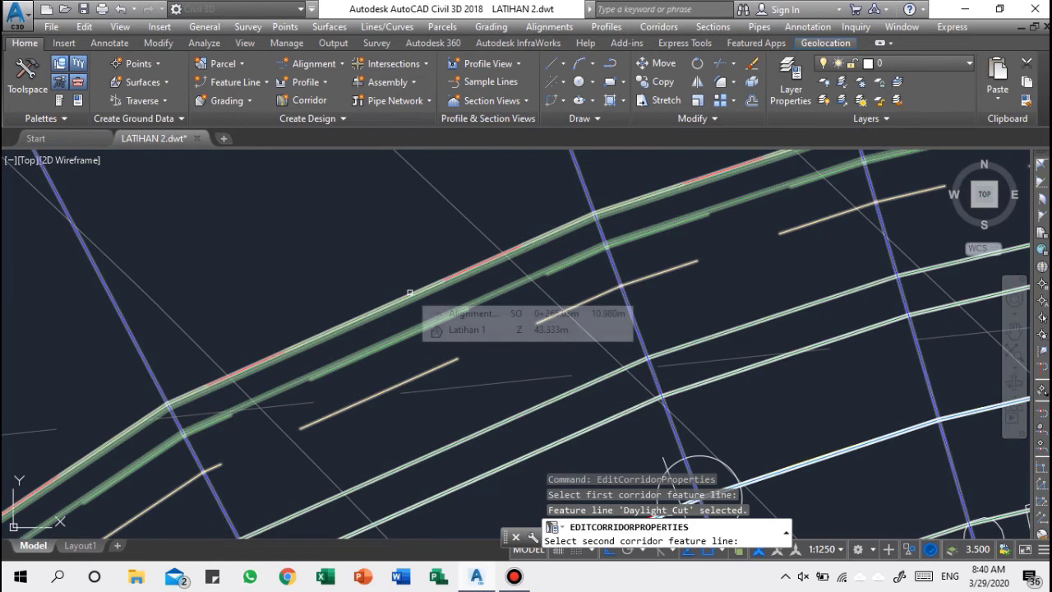
left_click(412, 294)
left_click(425, 249)
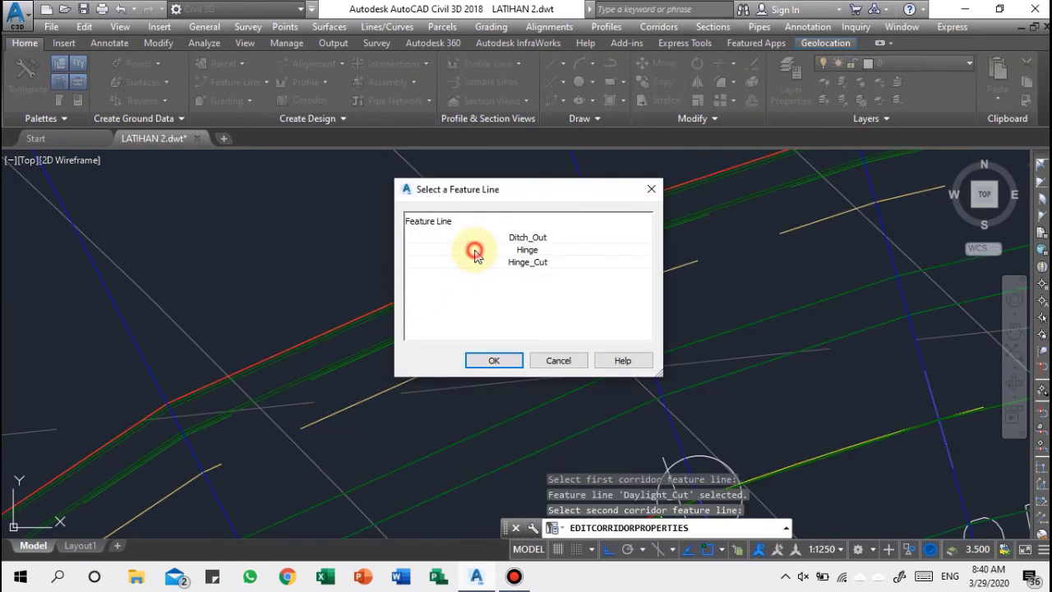
left_click(492, 357)
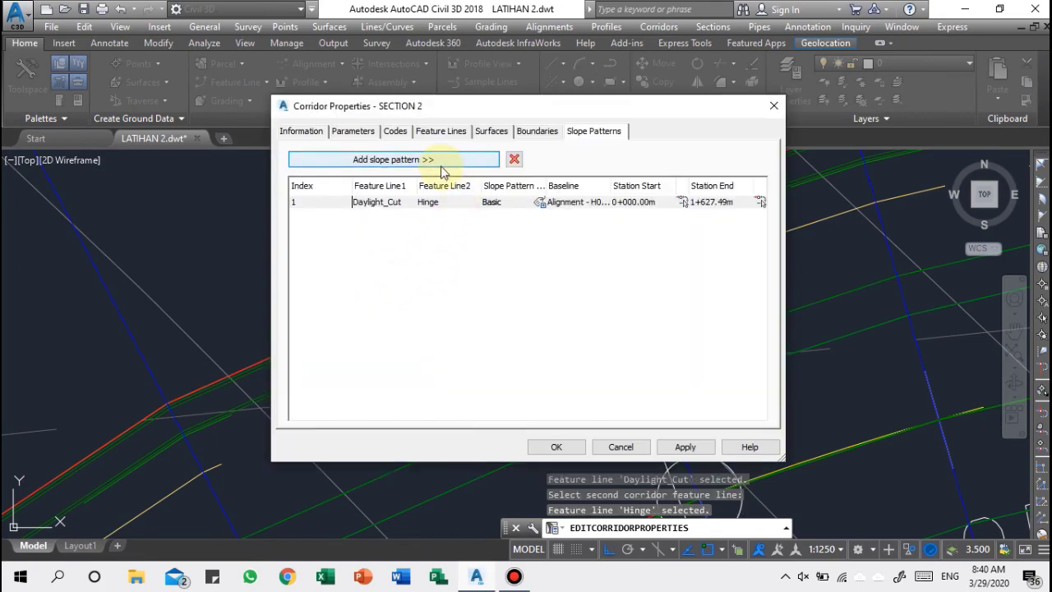
Start a second slope pattern with Daylight_Fill between stations 0+100 and 0+150 as its first feature line.
left_click(393, 159)
scroll(393, 244, "down", 5)
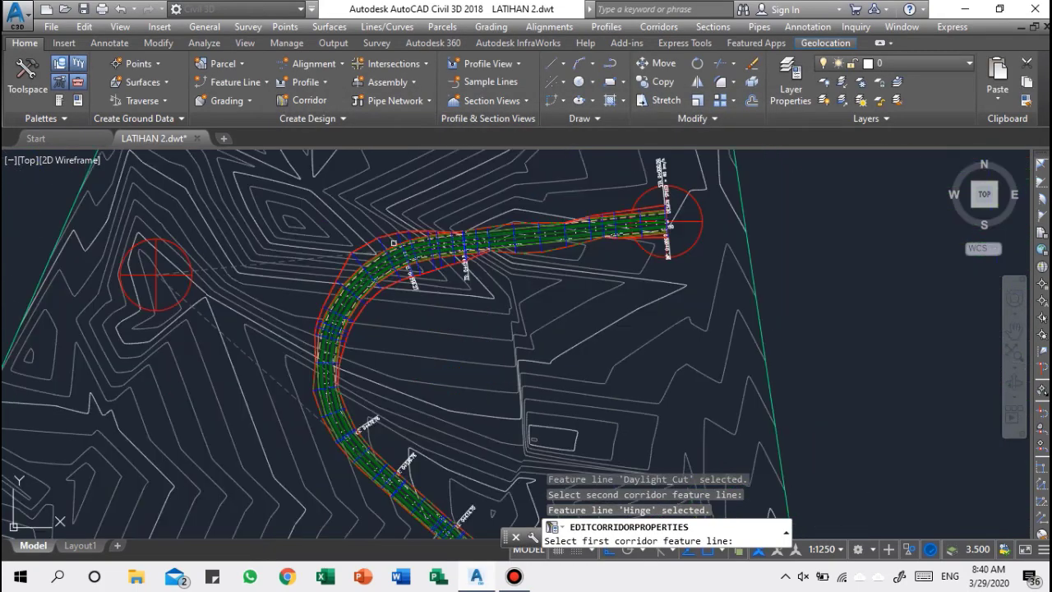
scroll(535, 244, "up", 5)
scroll(515, 251, "down", 3)
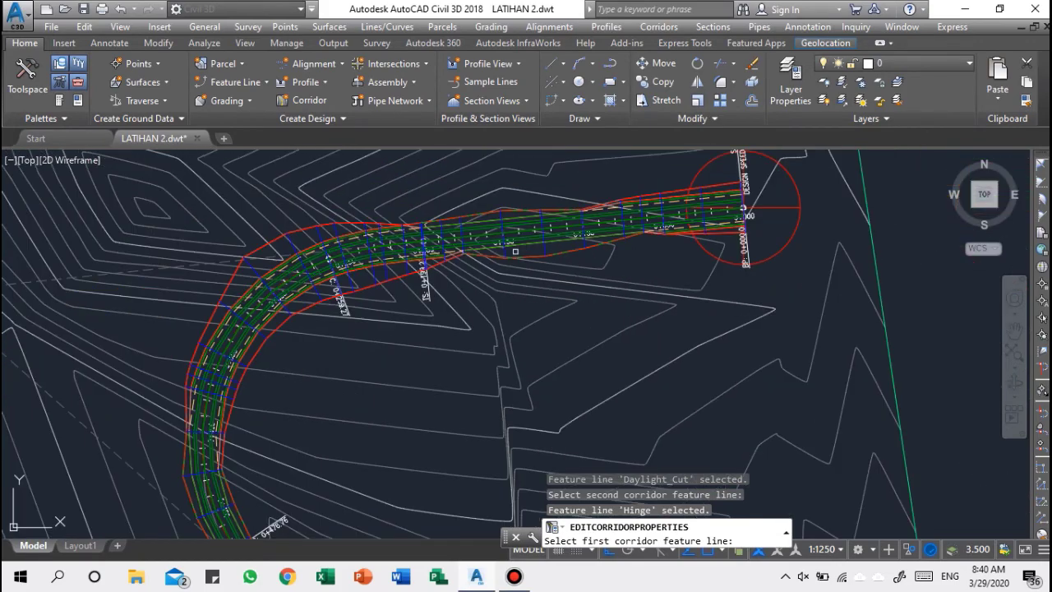
scroll(284, 410, "down", 2)
middle_click_drag(285, 411, 364, 230)
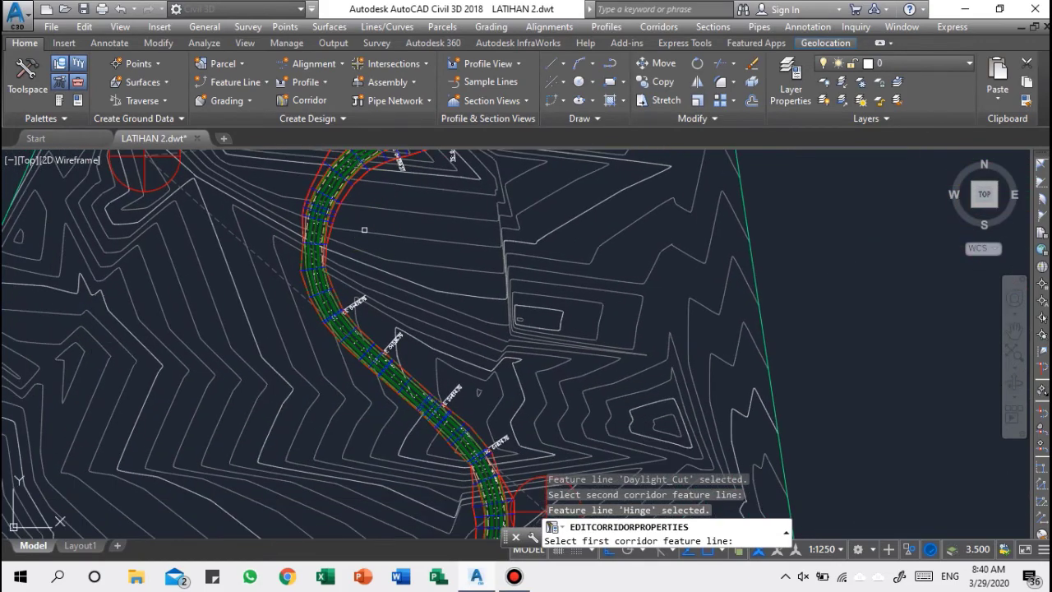
scroll(411, 378, "up", 7)
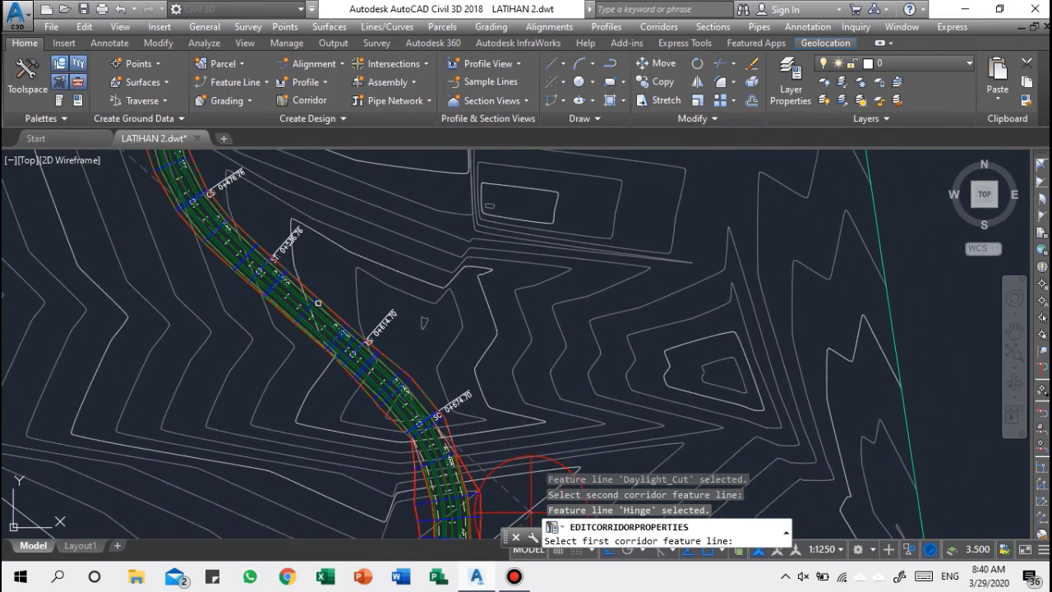
scroll(448, 344, "up", 5)
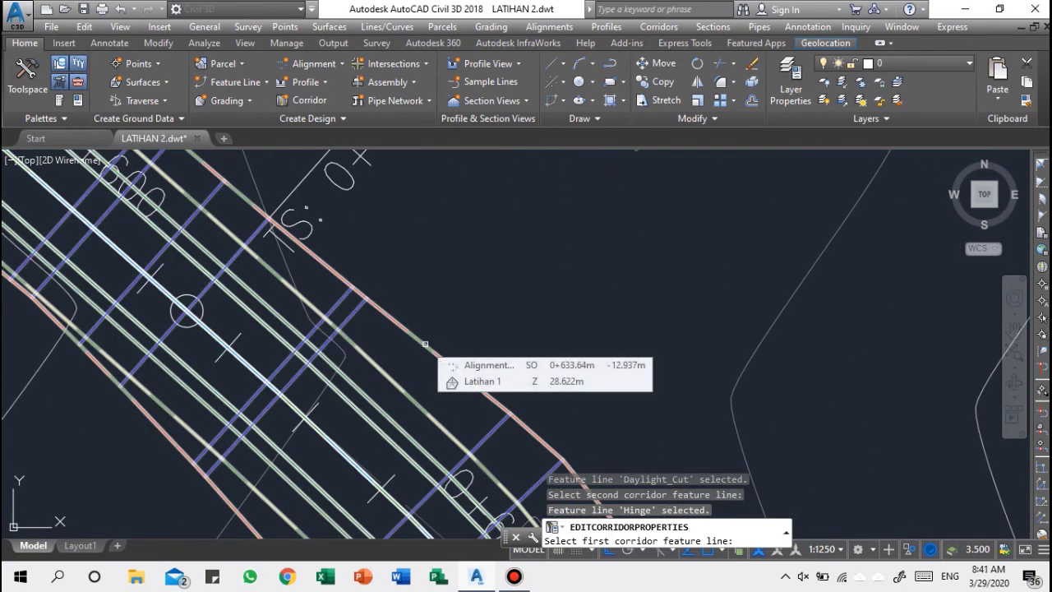
scroll(425, 344, "down", 5)
middle_click_drag(453, 261, 408, 465)
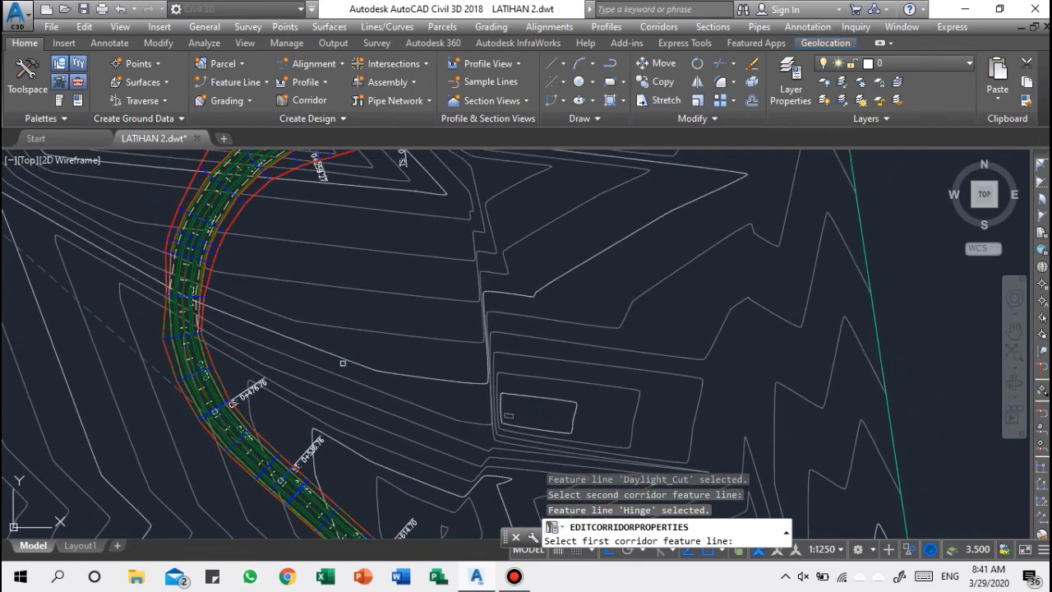
middle_click_drag(311, 307, 277, 431)
scroll(501, 243, "up", 2)
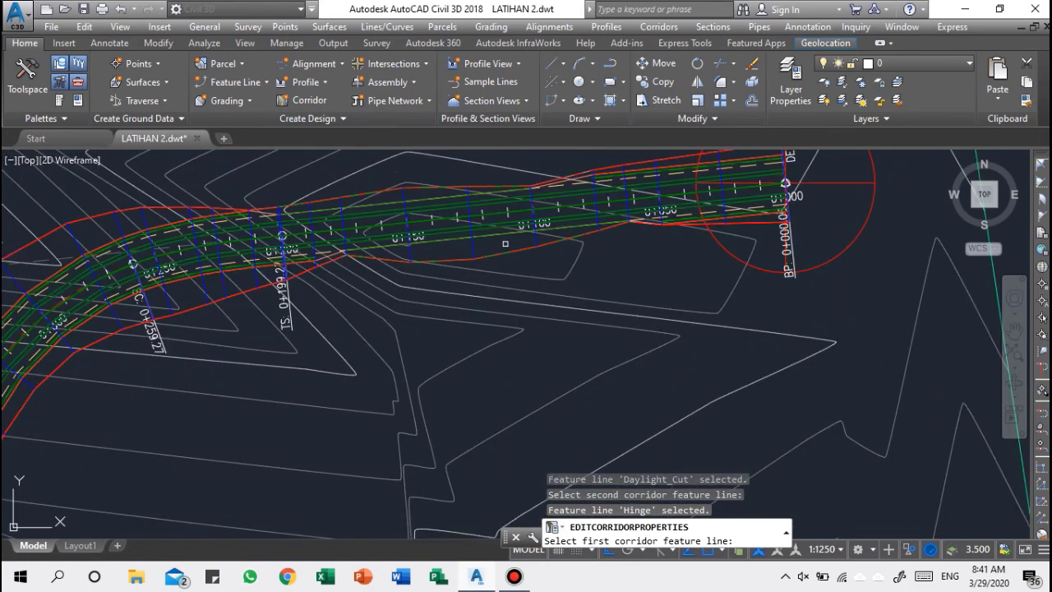
scroll(496, 251, "up", 2)
scroll(483, 262, "up", 1)
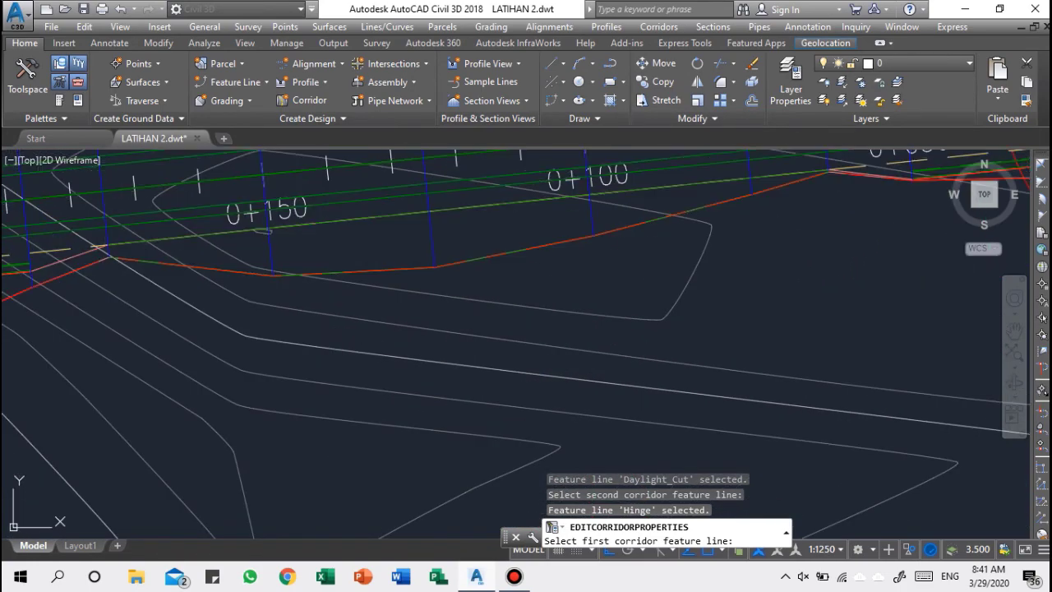
left_click(482, 266)
left_click(486, 250)
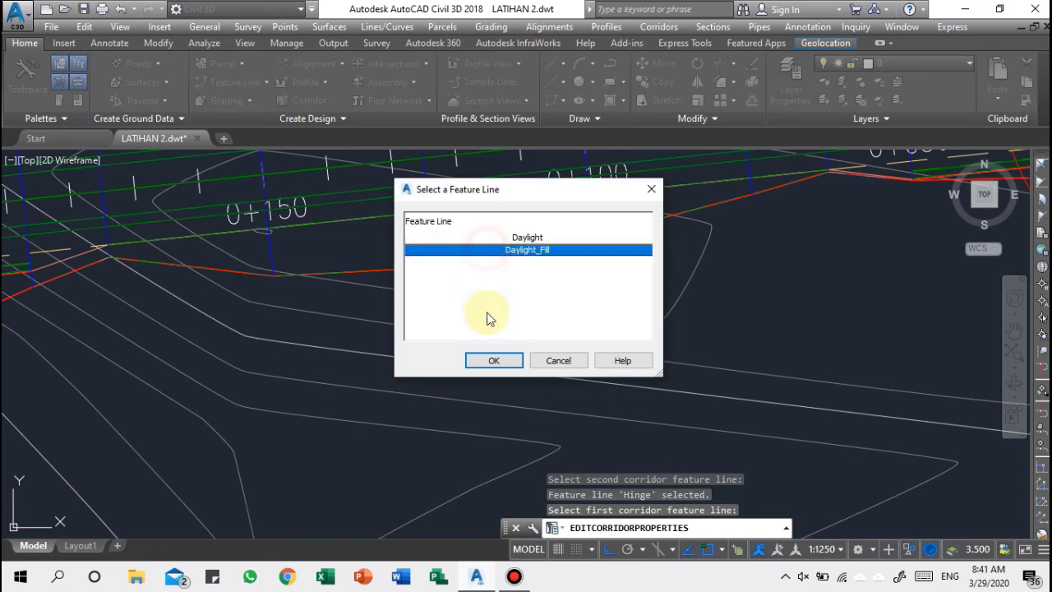
left_click(494, 362)
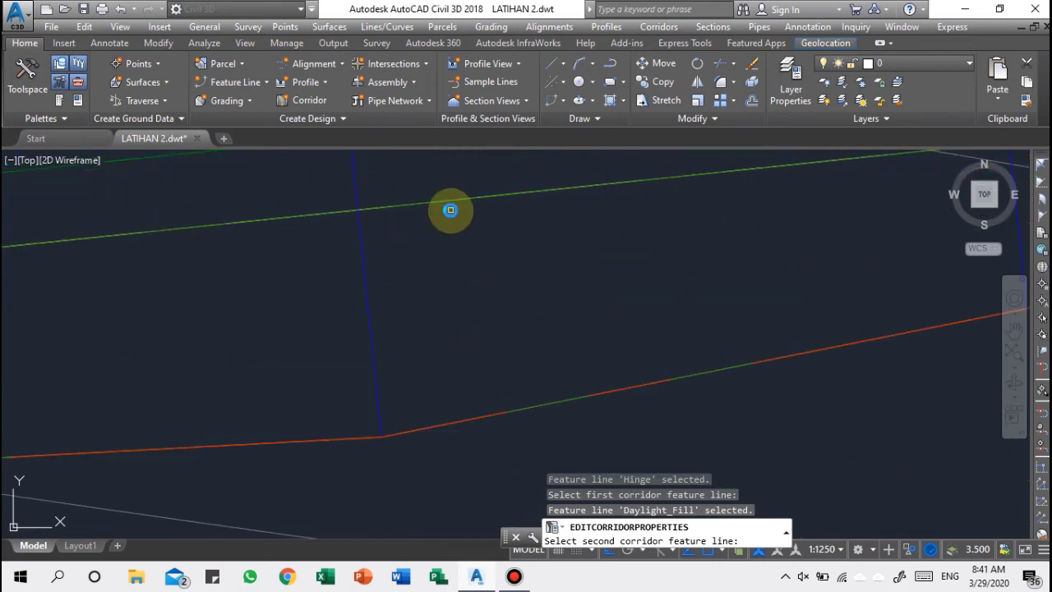
Choose Hinge as the fill slope pattern's second feature line and apply the corridor properties.
scroll(449, 211, "up", 3)
middle_click_drag(451, 210, 496, 324)
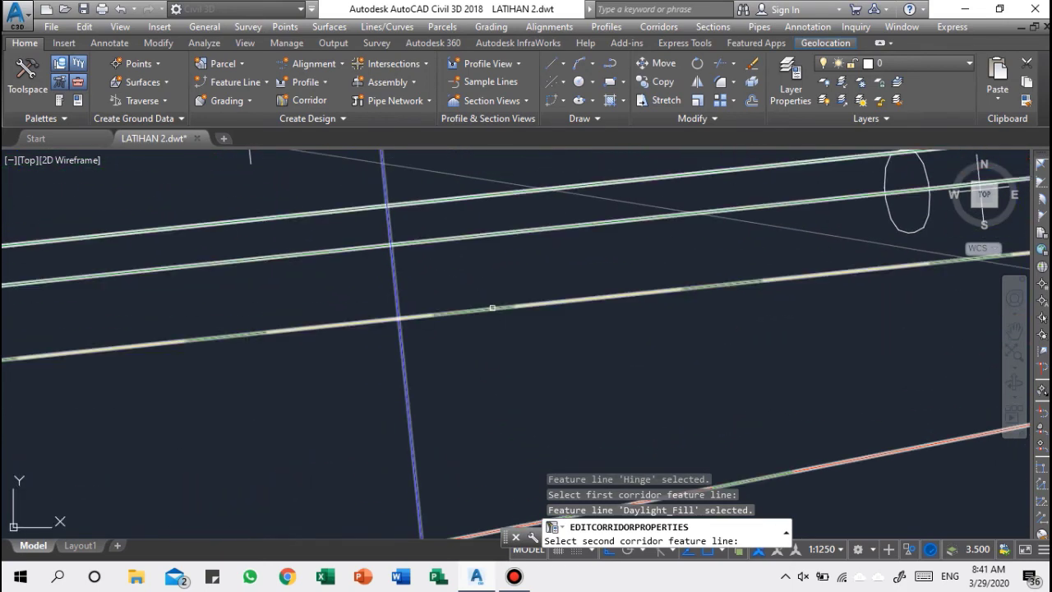
left_click(496, 316)
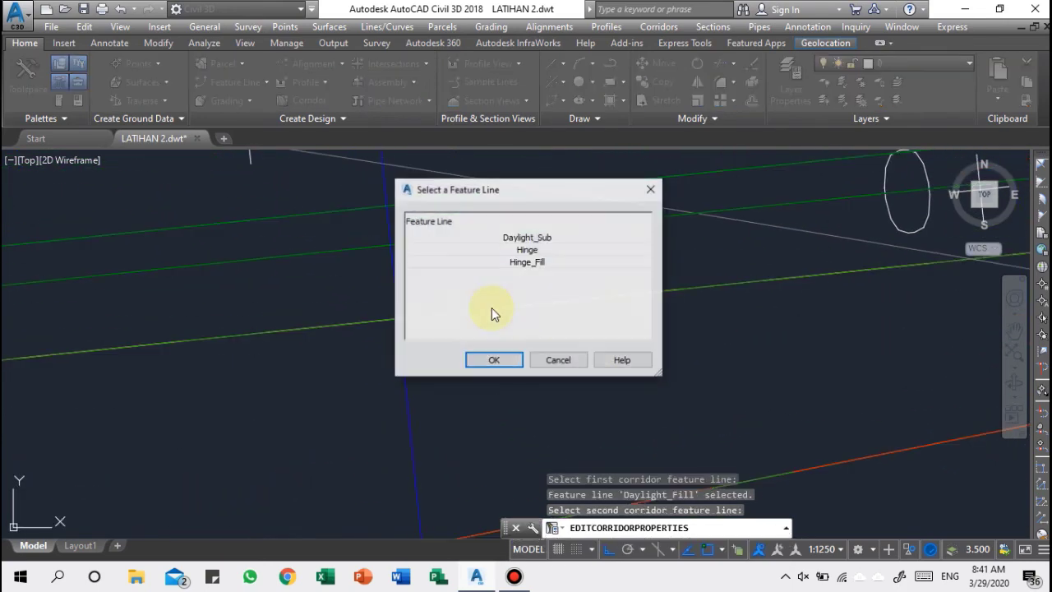
left_click(508, 251)
left_click(504, 357)
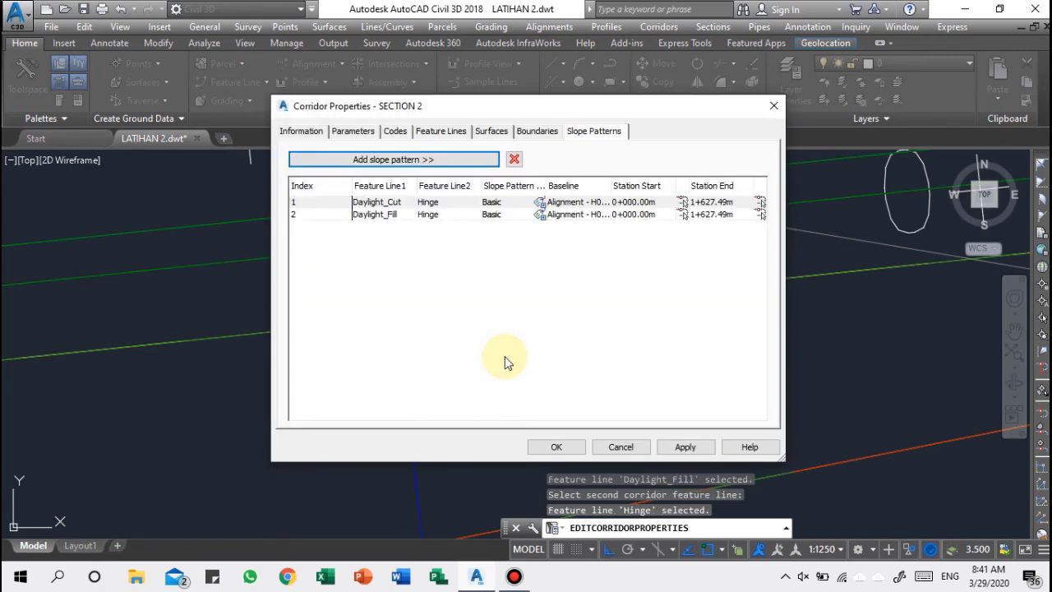
left_click(673, 448)
left_click(556, 446)
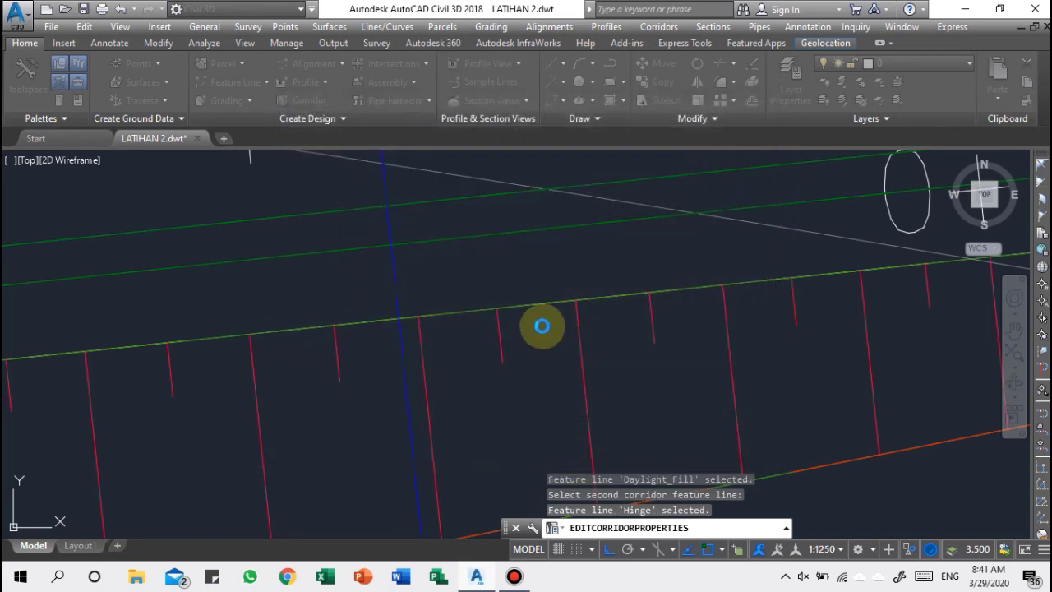
Examine the cut and fill slope patterns along the corridor and the overall site layout, and minimize the program window.
scroll(620, 336, "down", 5)
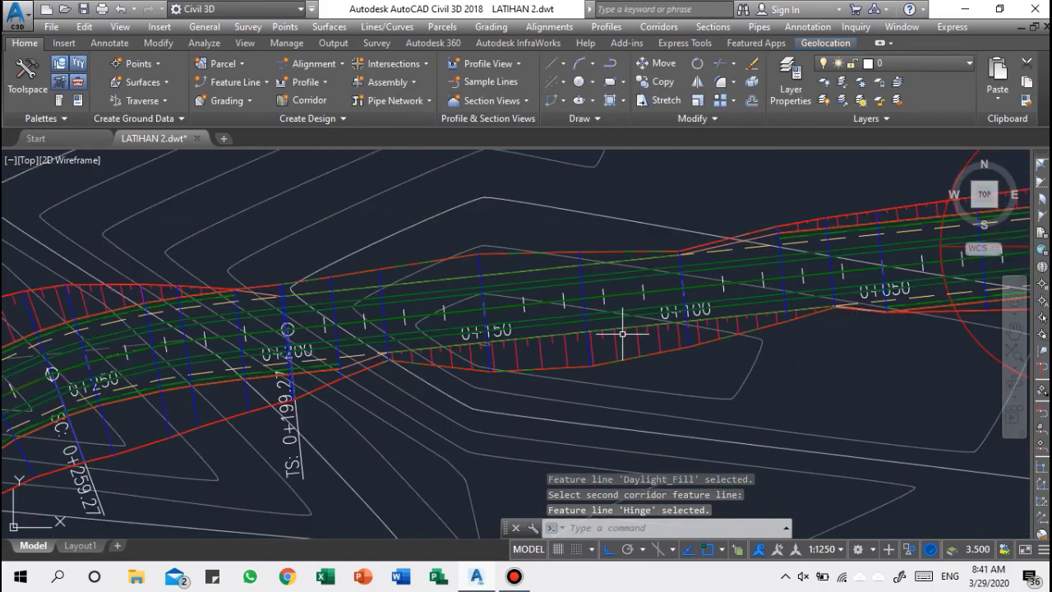
mouse_move(424, 350)
middle_mouse_down()
mouse_move(622, 371)
mouse_move(650, 364)
mouse_move(645, 355)
middle_mouse_up()
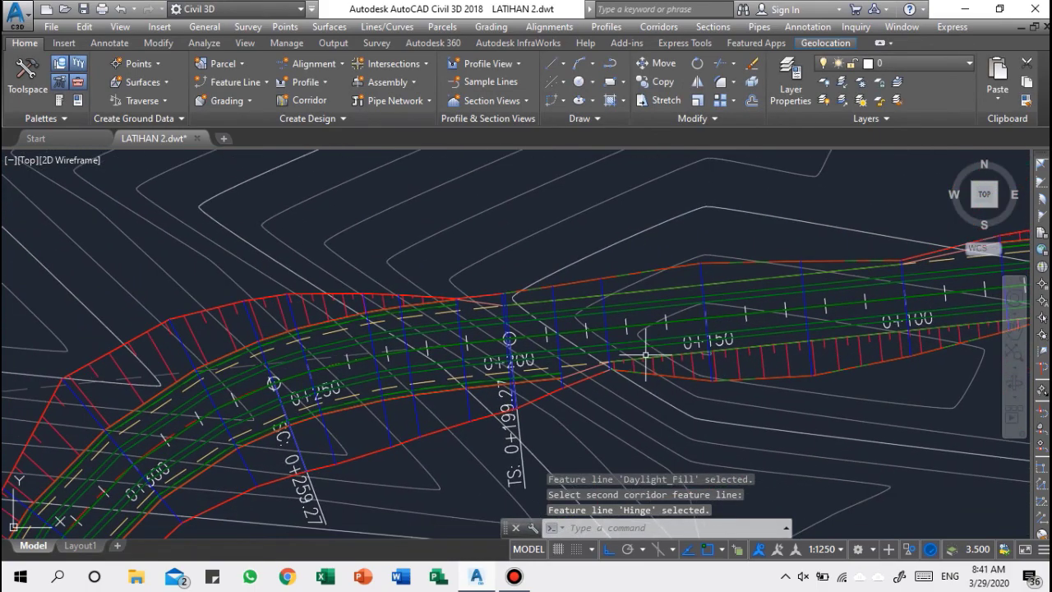
mouse_move(645, 355)
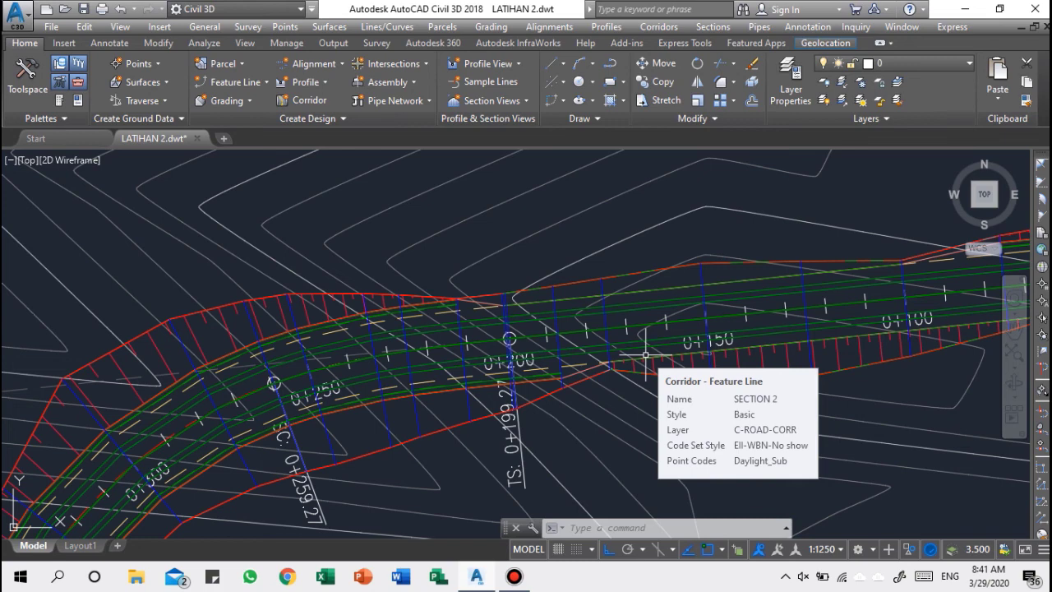
scroll(646, 356, "down", 6)
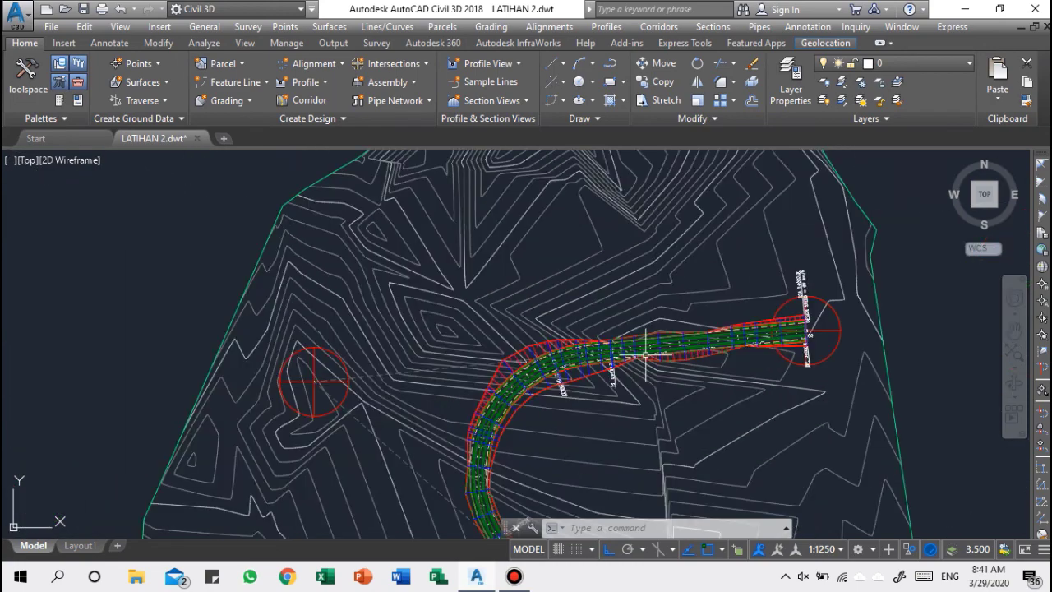
middle_click_drag(711, 427, 364, 278)
scroll(364, 278, "down", 4)
middle_click_drag(469, 272, 530, 270)
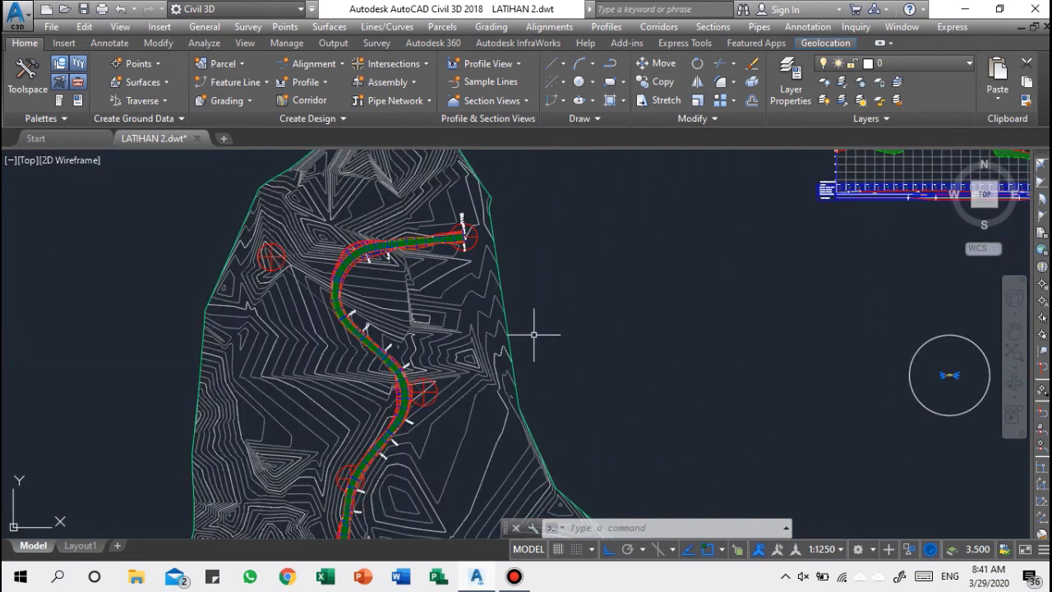
middle_click_drag(537, 348, 512, 285)
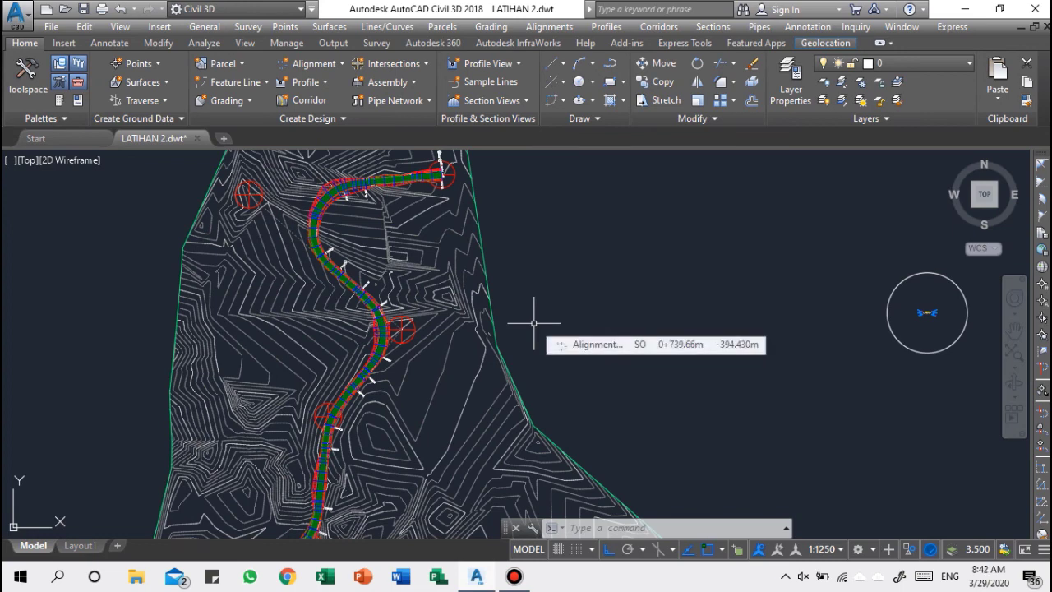
scroll(534, 323, "down", 5)
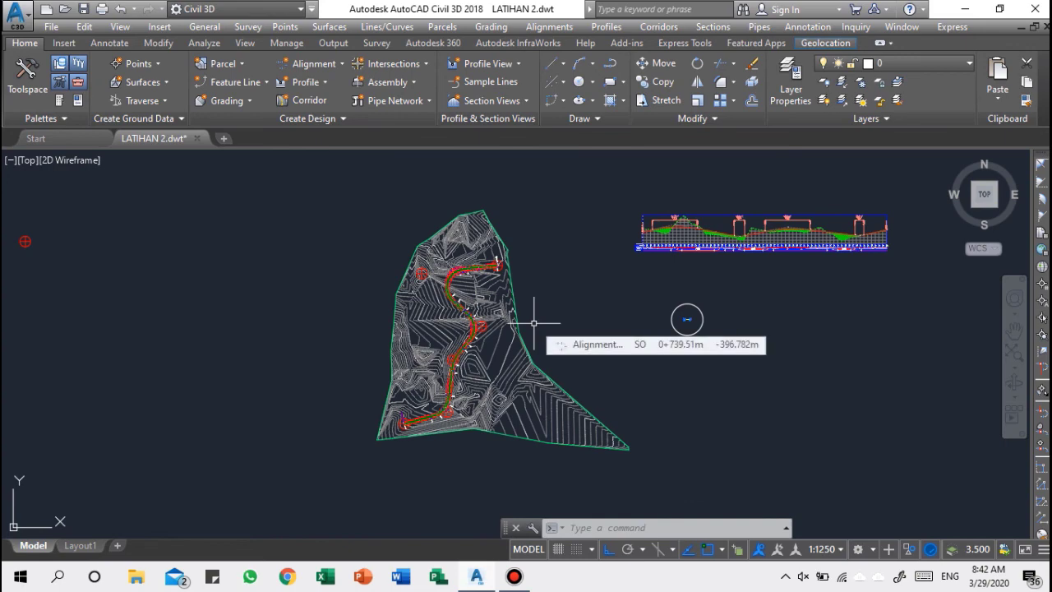
left_click(968, 8)
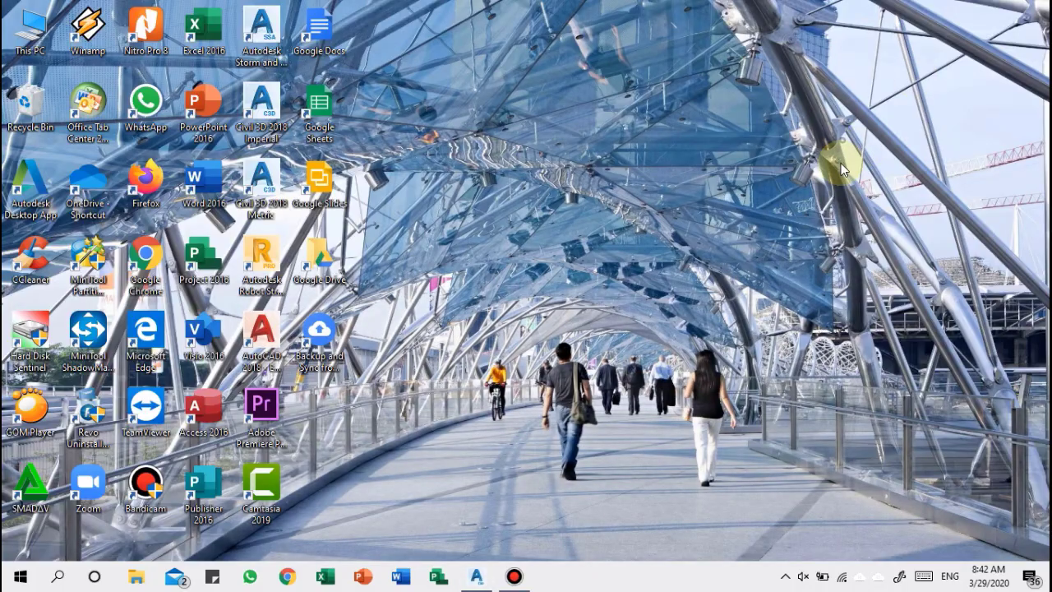